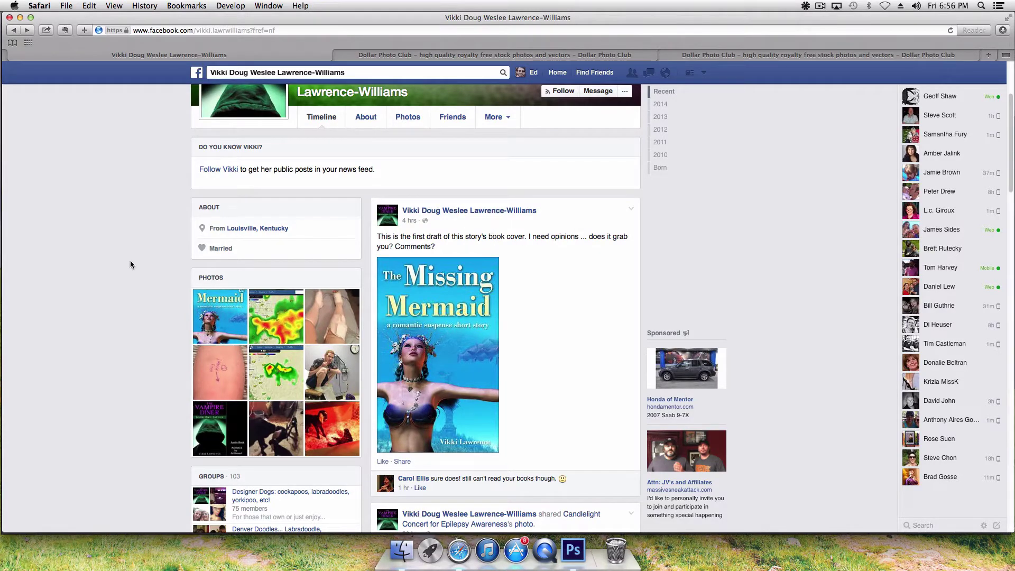
Step: Scroll through the Facebook News Feed
{"action": "scroll", "coordinate": [130, 260], "scroll_direction": "up", "scroll_amount": 3}
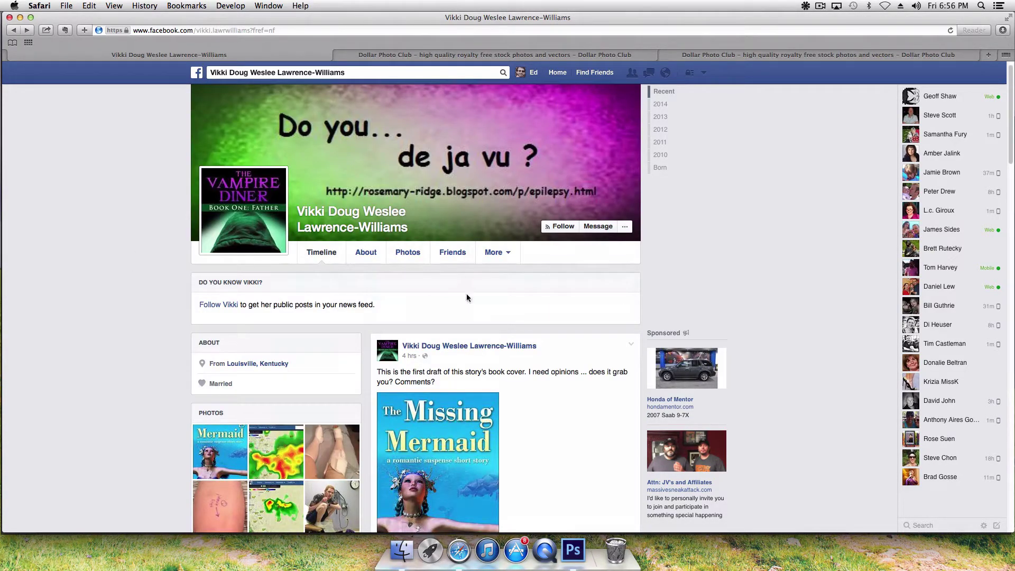
{"action": "left_click", "coordinate": [196, 74]}
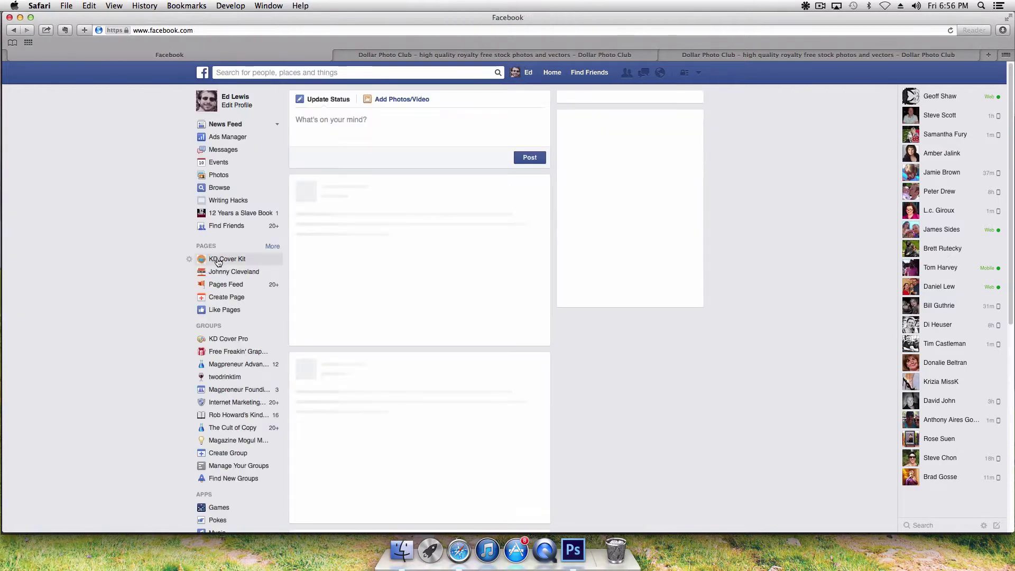
{"action": "scroll", "coordinate": [279, 315], "scroll_direction": "down", "scroll_amount": 15}
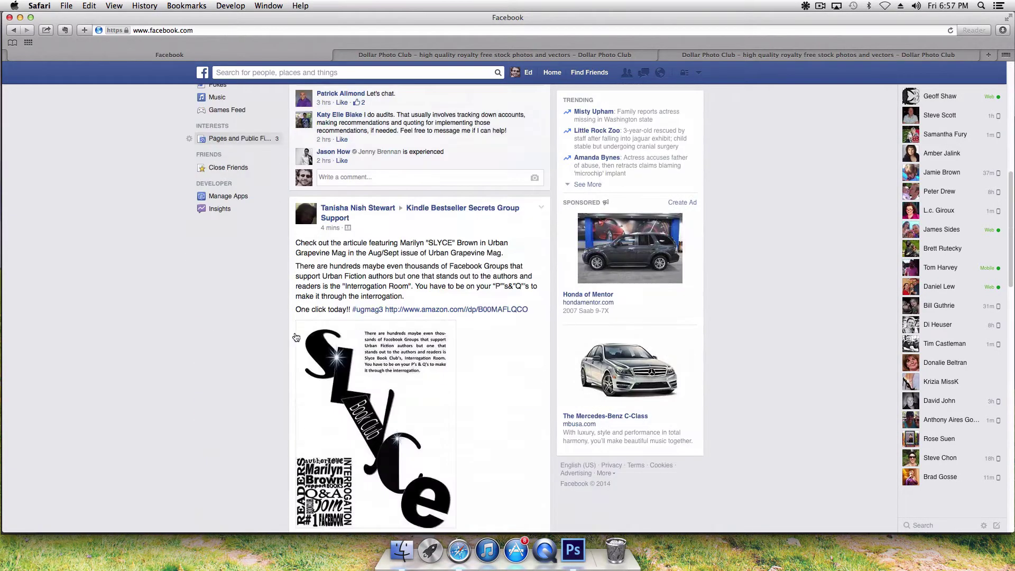
{"action": "scroll", "coordinate": [267, 337], "scroll_direction": "down", "scroll_amount": 20}
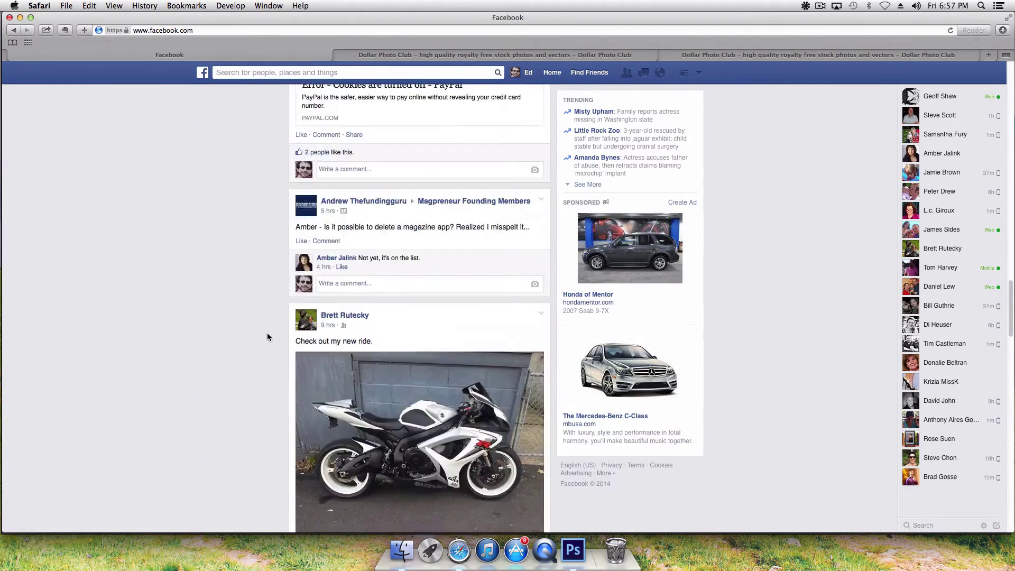
{"action": "scroll", "coordinate": [268, 336], "scroll_direction": "down", "scroll_amount": 20}
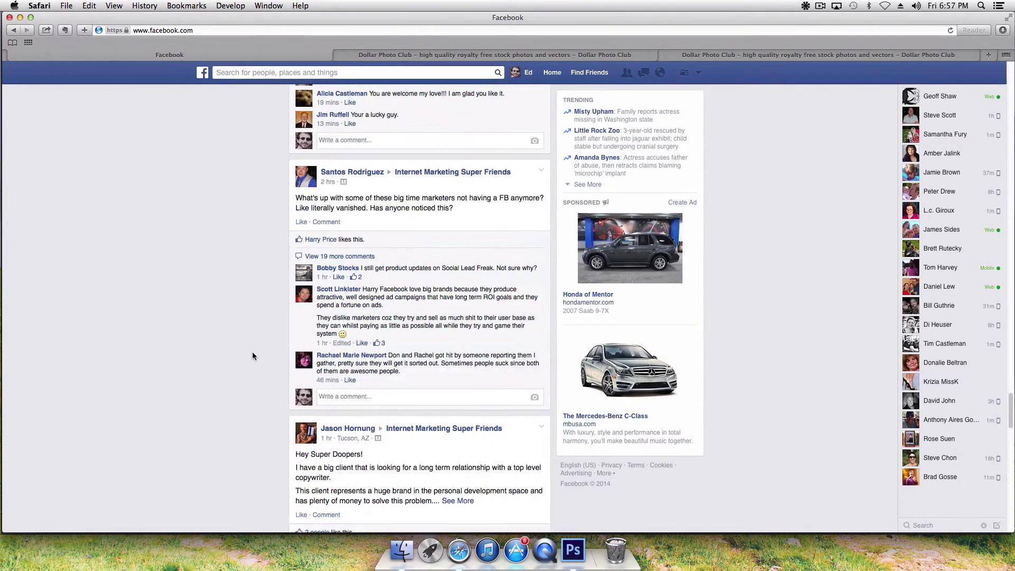
{"action": "scroll", "coordinate": [241, 358], "scroll_direction": "down", "scroll_amount": 20}
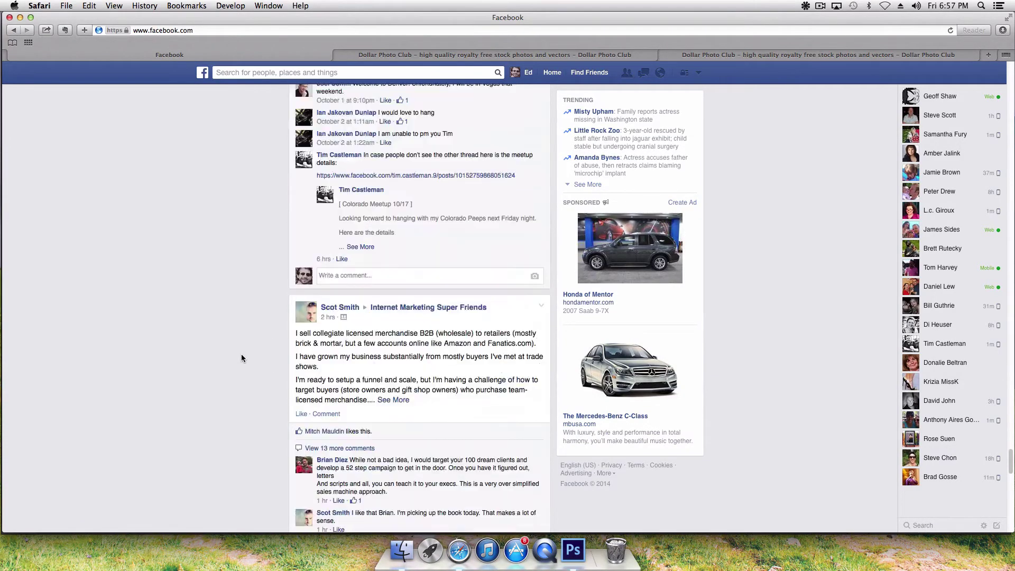
{"action": "scroll", "coordinate": [241, 358], "scroll_direction": "down", "scroll_amount": 6}
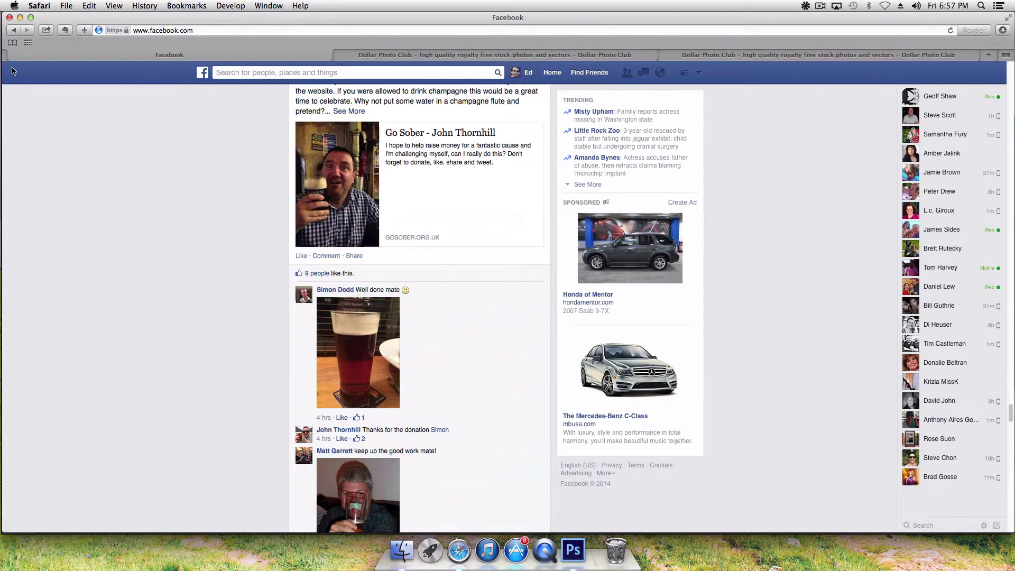
Step: Return to the draft Missing Mermaid cover post on the profile, then minimize Safari
{"action": "left_click", "coordinate": [11, 31]}
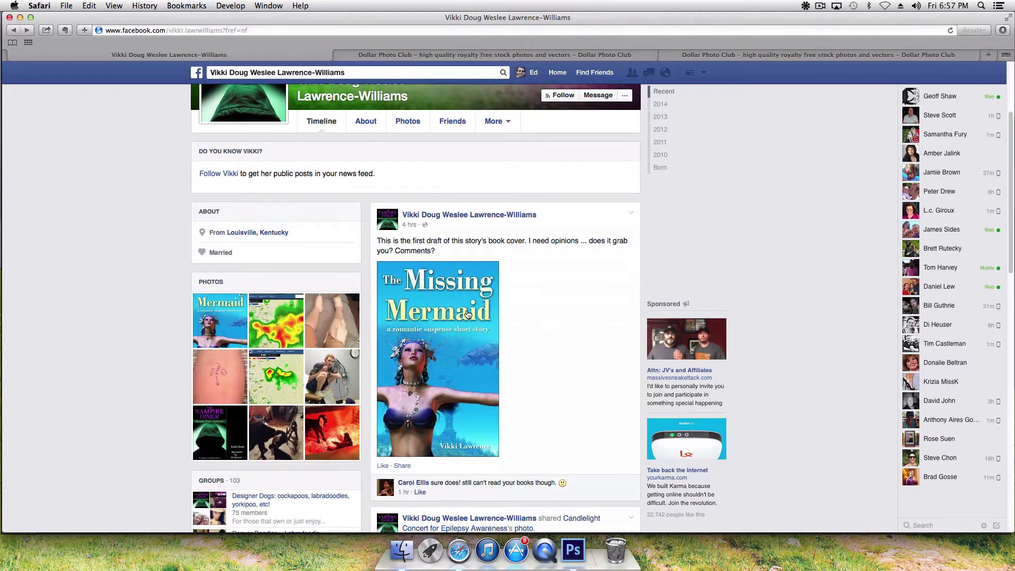
{"action": "scroll", "coordinate": [467, 314], "scroll_direction": "down", "scroll_amount": 2}
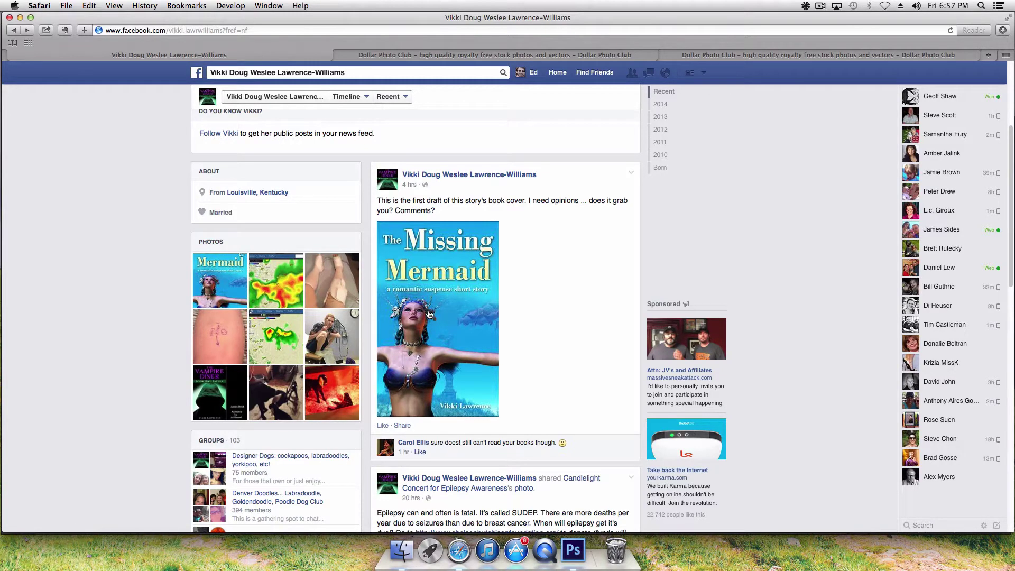
{"action": "left_click", "coordinate": [21, 18]}
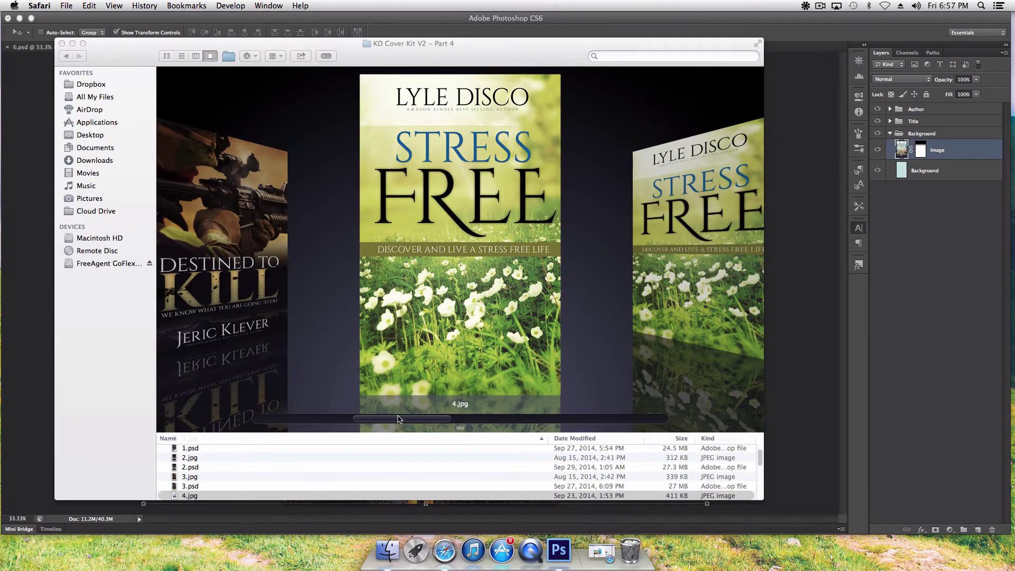
Step: Open the Destined to Kill cover 3.psd in Photoshop CS6 and dismiss the missing-fonts alert
{"action": "left_click_drag", "start_coordinate": [397, 420], "coordinate": [379, 420]}
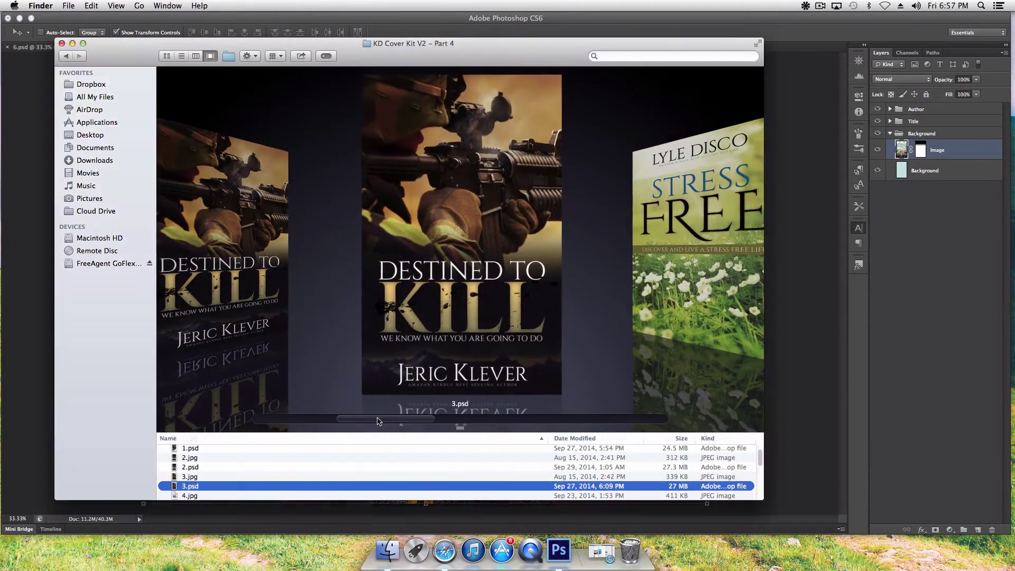
{"action": "right_click", "coordinate": [328, 487]}
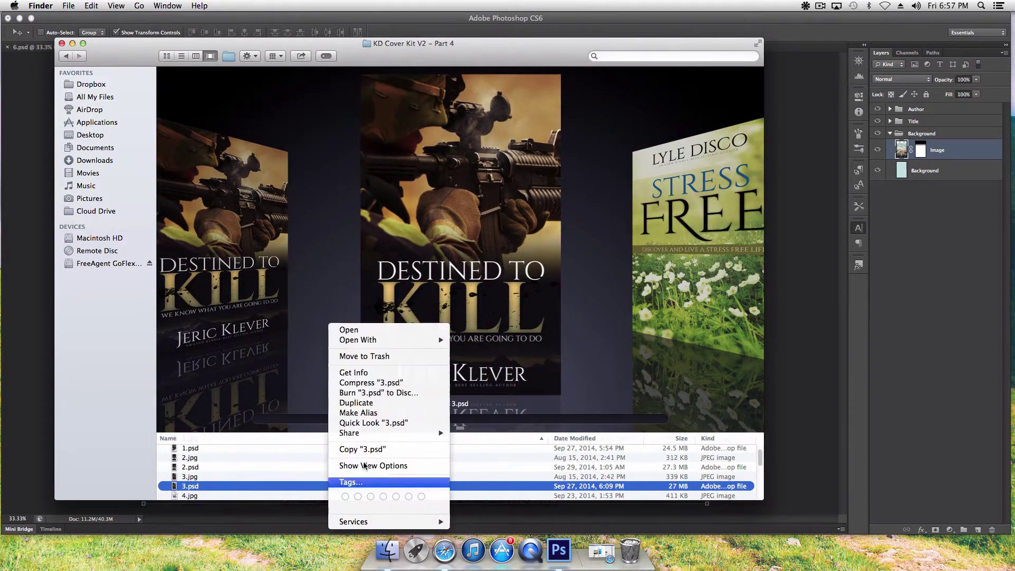
{"action": "mouse_move", "coordinate": [405, 341]}
{"action": "left_click", "coordinate": [468, 341]}
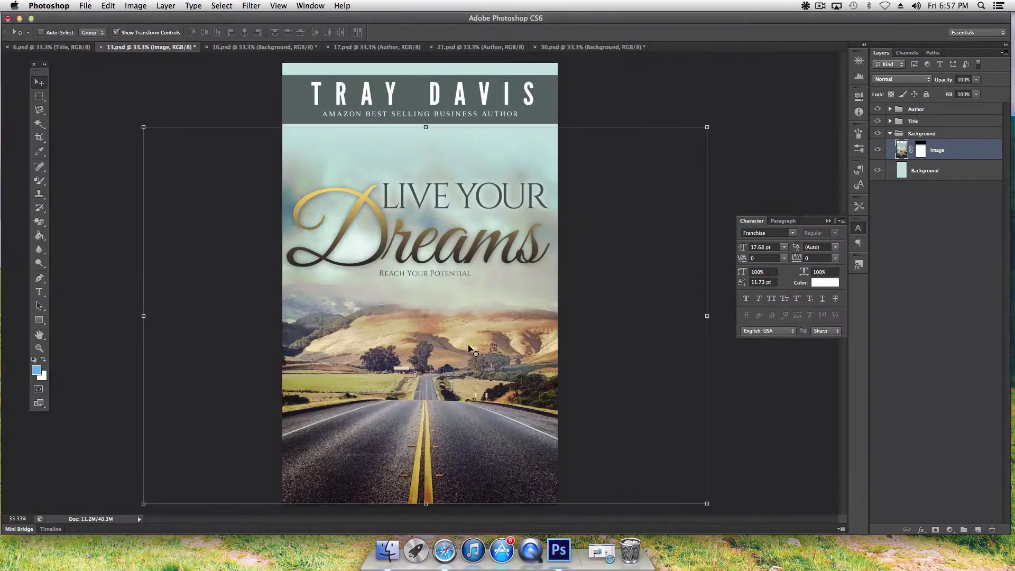
{"action": "left_click", "coordinate": [585, 198]}
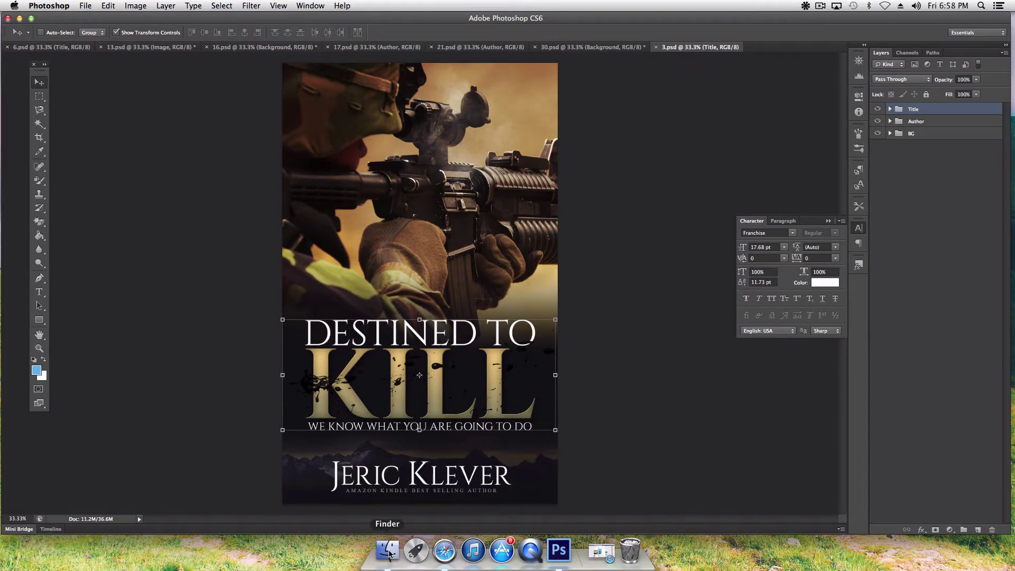
Step: Open the Part 4 cover 4.psd in Photoshop CS6, dismissing the missing-fonts alert
{"action": "left_click", "coordinate": [390, 551]}
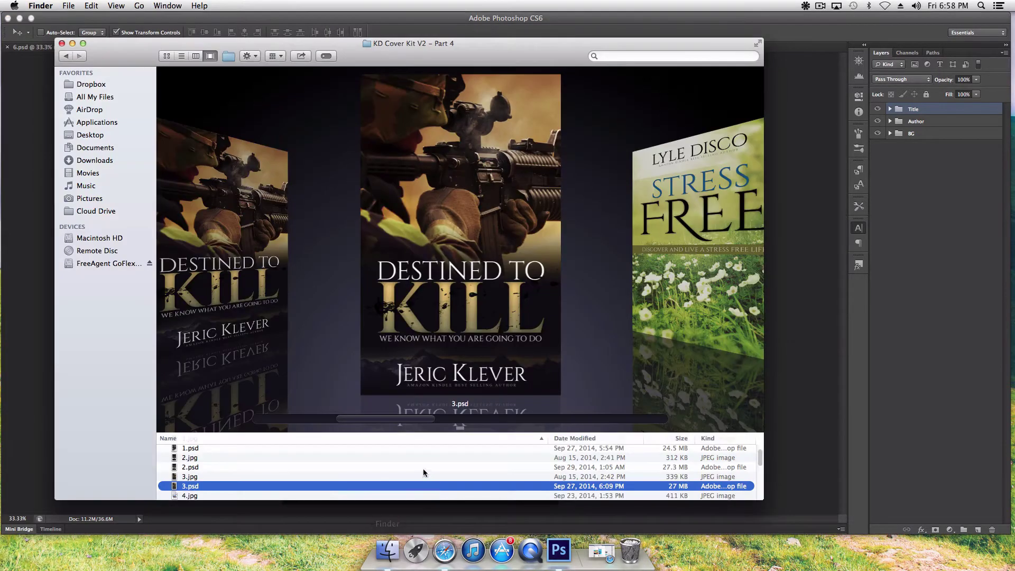
{"action": "left_click_drag", "start_coordinate": [407, 421], "coordinate": [431, 420]}
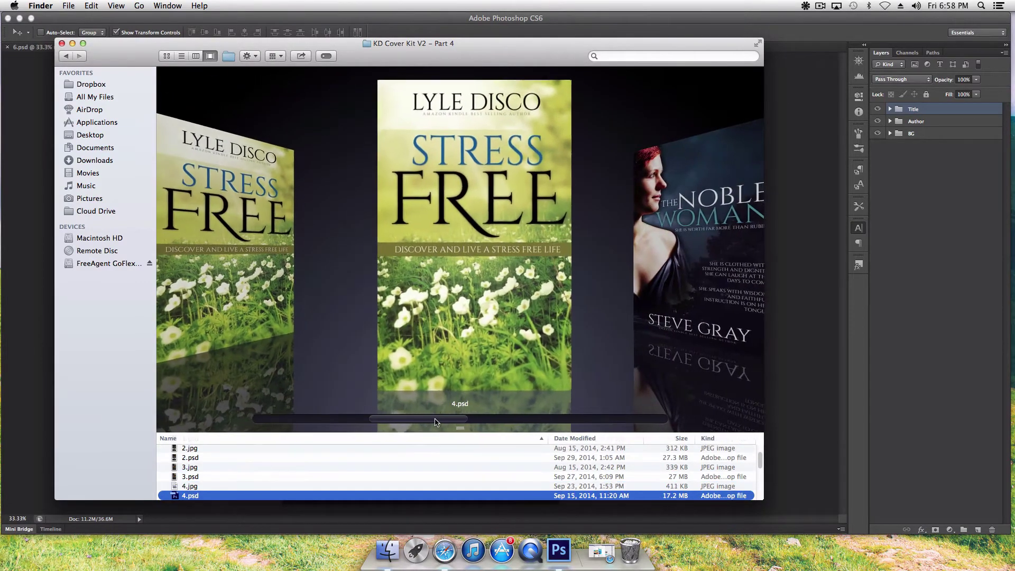
{"action": "right_click", "coordinate": [339, 493]}
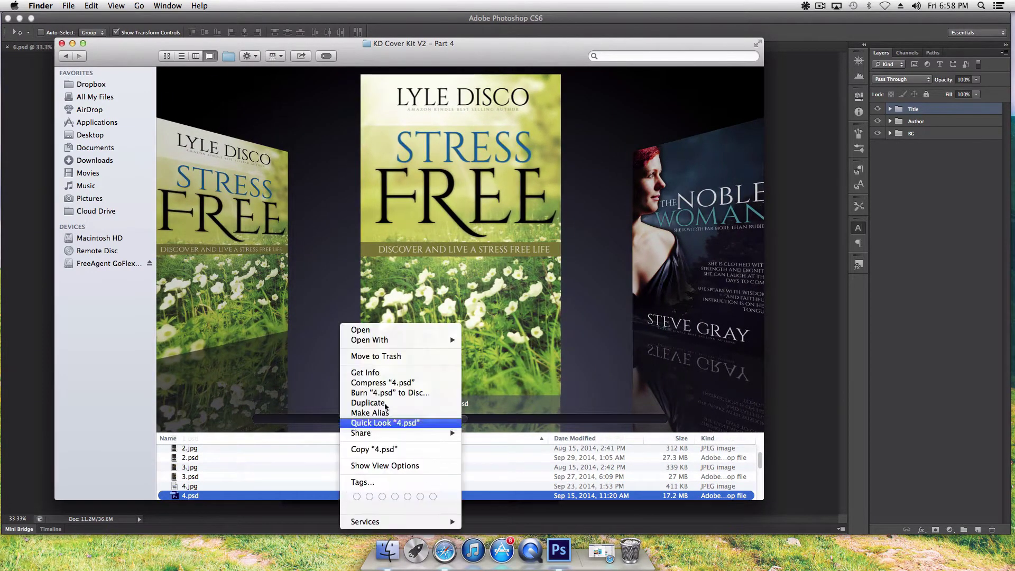
{"action": "mouse_move", "coordinate": [398, 343]}
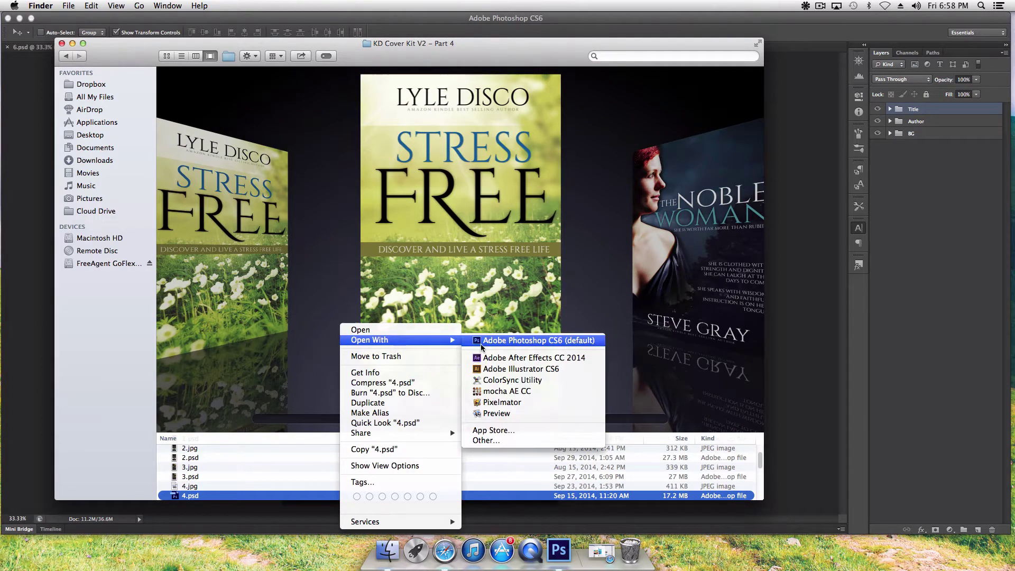
{"action": "left_click", "coordinate": [481, 344]}
{"action": "left_click", "coordinate": [584, 198]}
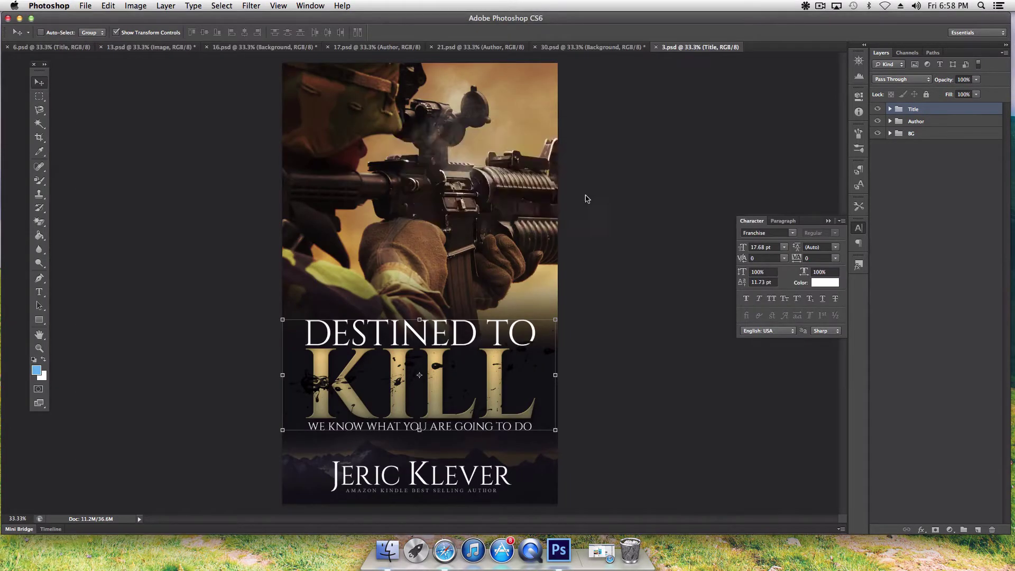
Step: Open 5.psd in Photoshop CS6 and clear its missing-fonts alert
{"action": "left_click", "coordinate": [391, 541]}
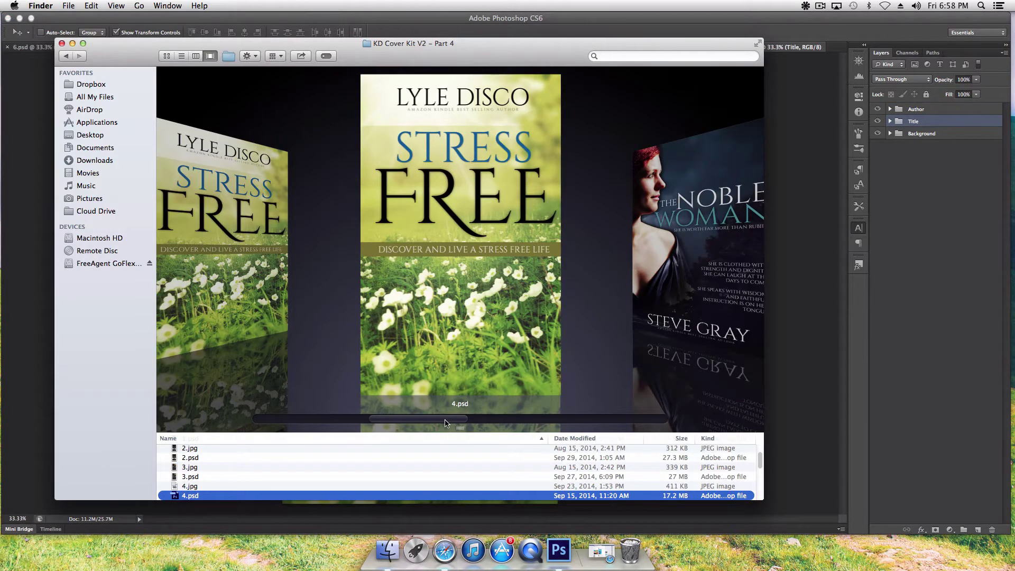
{"action": "key", "text": "Down"}
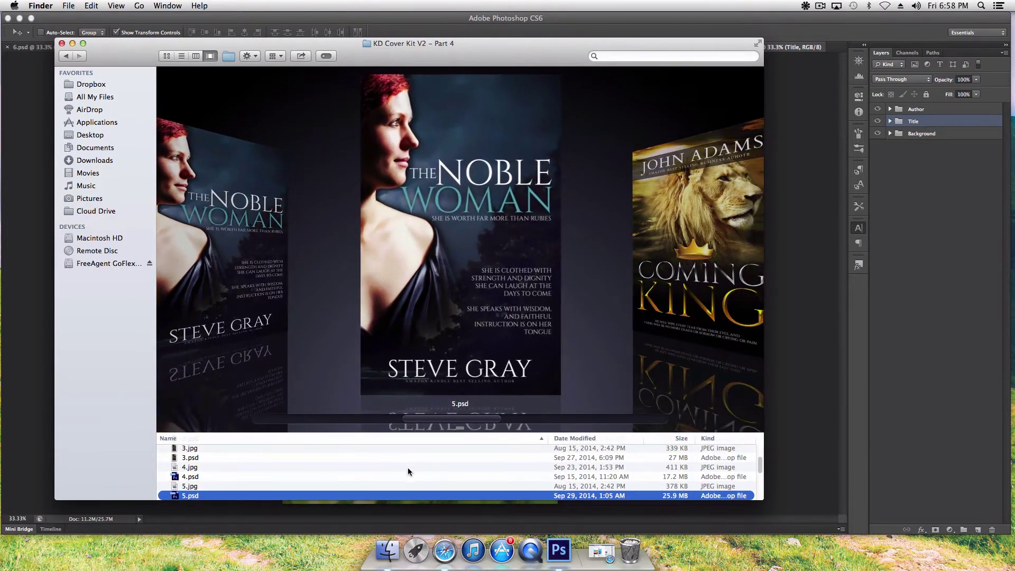
{"action": "right_click", "coordinate": [408, 495]}
{"action": "mouse_move", "coordinate": [507, 341]}
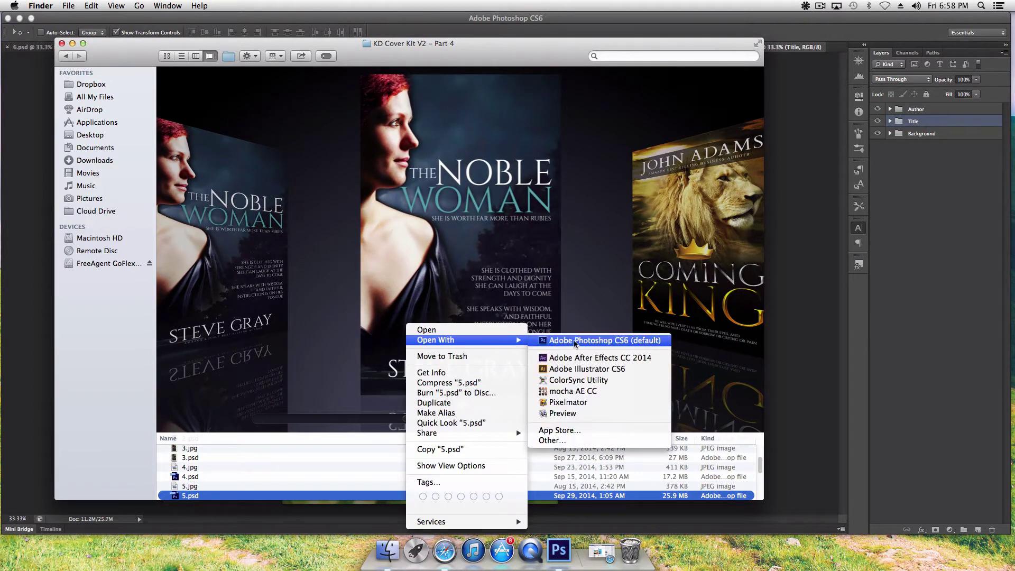
{"action": "left_click", "coordinate": [575, 343]}
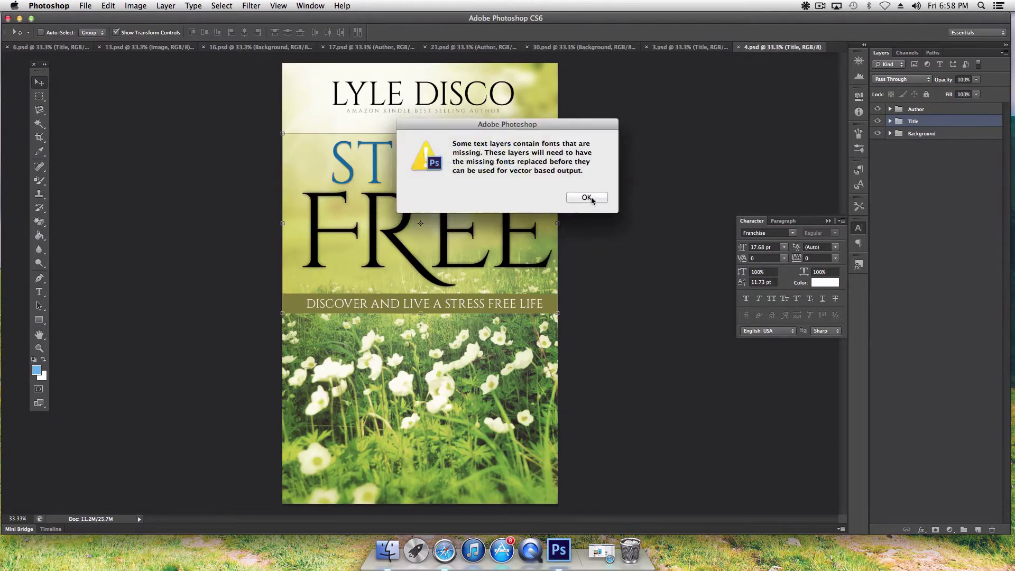
{"action": "left_click", "coordinate": [591, 199]}
Step: Enlarge the file list, then open 6.psd in Photoshop CS6 and clear the alert
{"action": "left_click", "coordinate": [388, 549]}
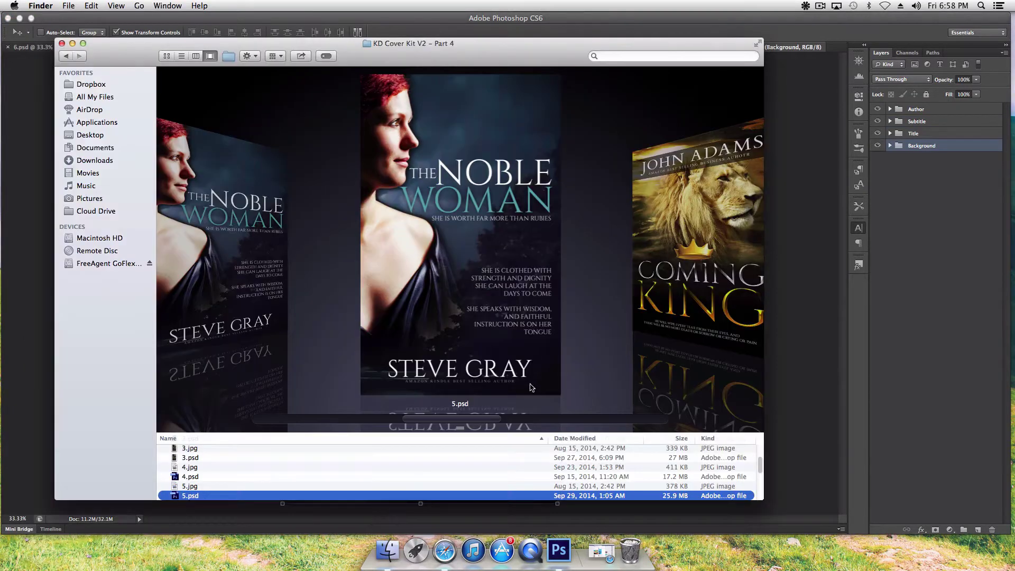
{"action": "left_click_drag", "start_coordinate": [464, 427], "coordinate": [482, 321]}
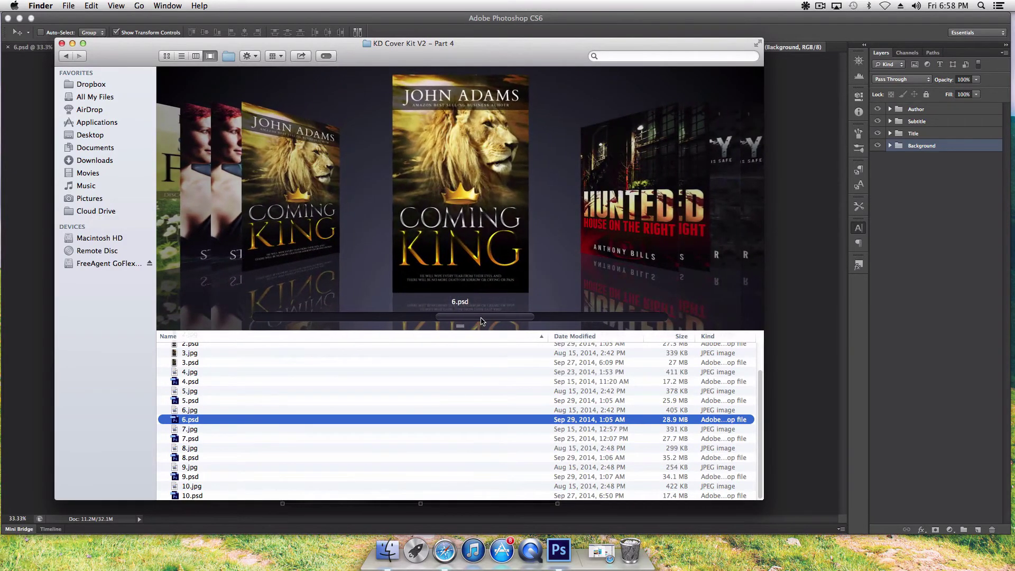
{"action": "right_click", "coordinate": [373, 421]}
{"action": "mouse_move", "coordinate": [418, 342]}
{"action": "left_click", "coordinate": [533, 342]}
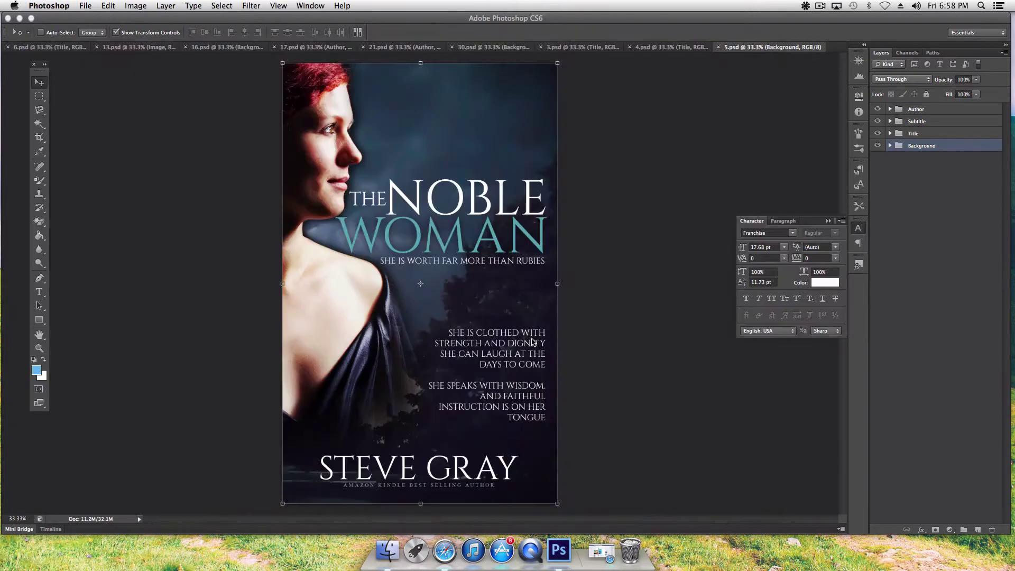
{"action": "left_click", "coordinate": [584, 203]}
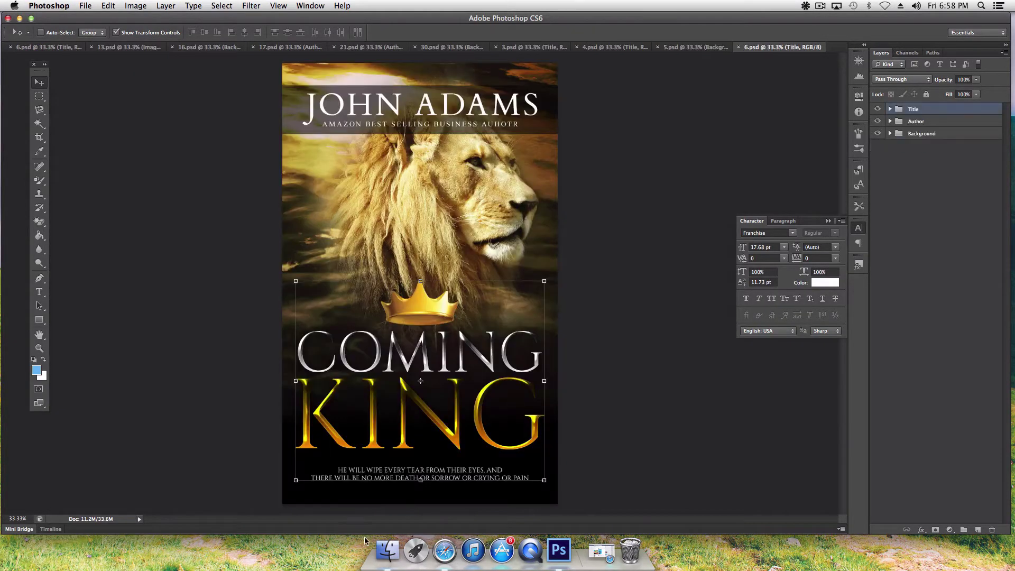
Step: Browse the Part 4 covers past 7.psd and go back to the Volume 3 – PLR folder
{"action": "left_click", "coordinate": [387, 549]}
{"action": "left_click_drag", "start_coordinate": [506, 317], "coordinate": [532, 318]}
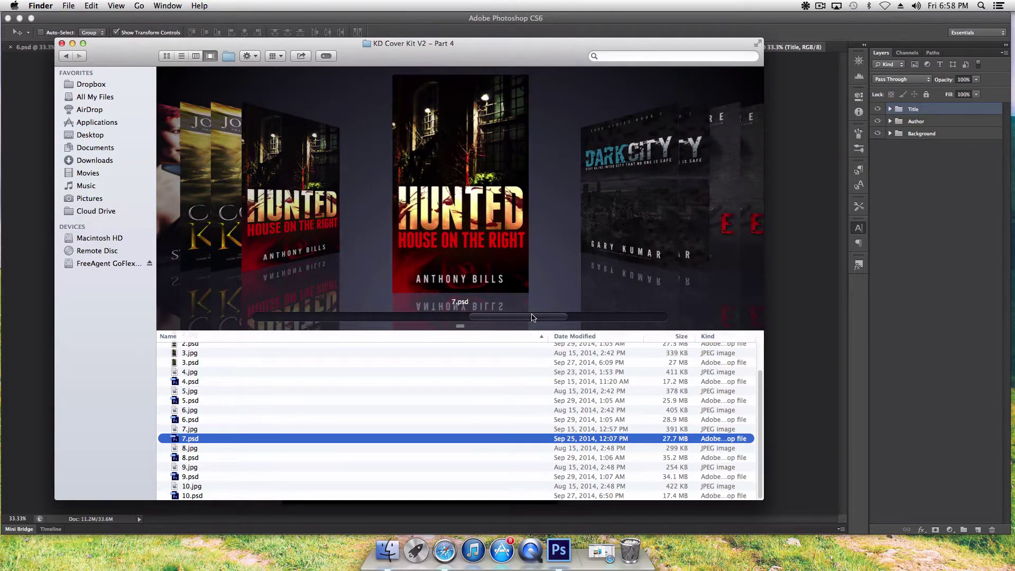
{"action": "left_click_drag", "start_coordinate": [532, 317], "coordinate": [634, 317]}
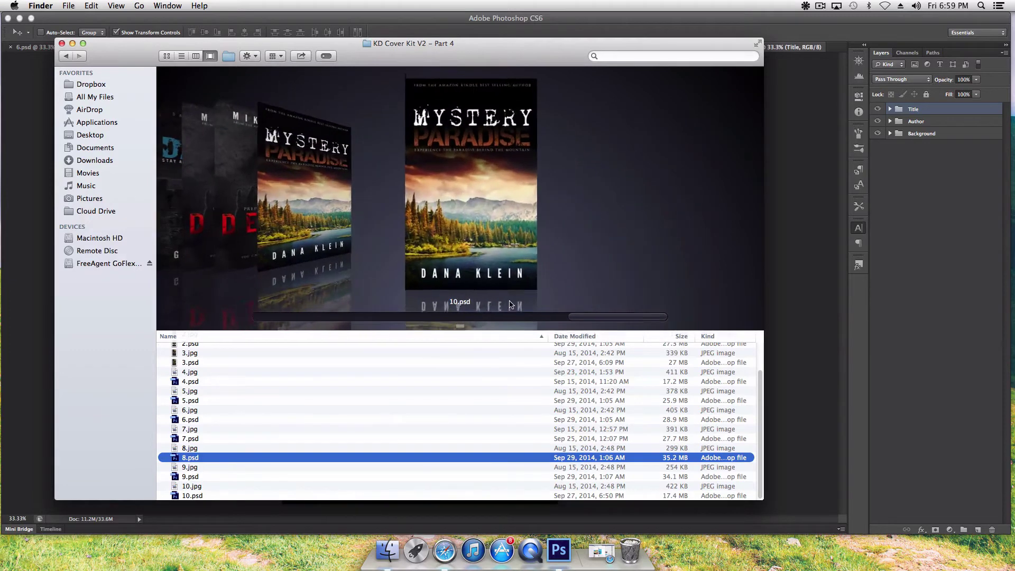
{"action": "left_click", "coordinate": [68, 56]}
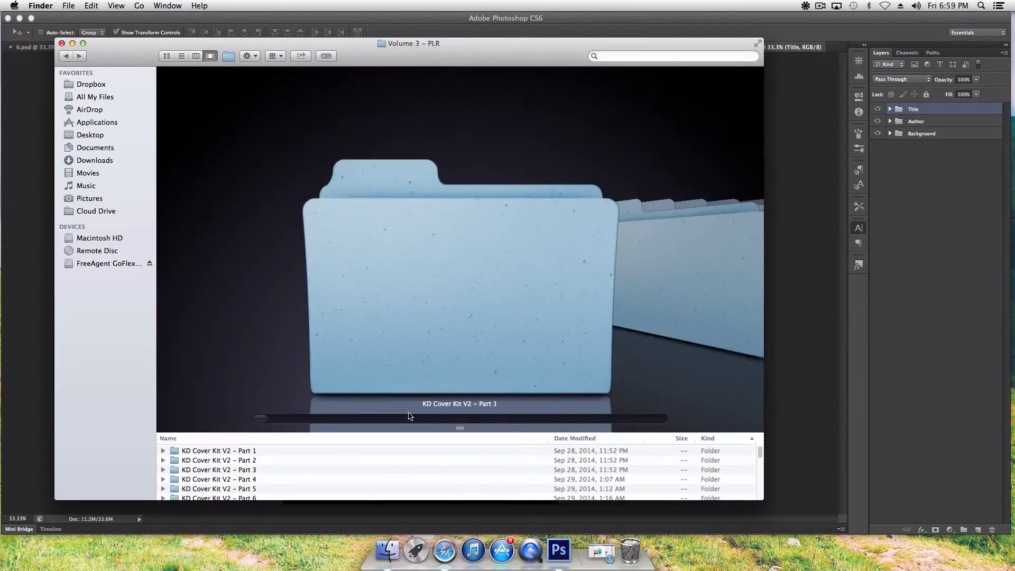
Step: Enter the KD Cover Kit V2 – Part 5 folder and open the Dark Highway 1.psd in Photoshop
{"action": "double_click", "coordinate": [303, 488]}
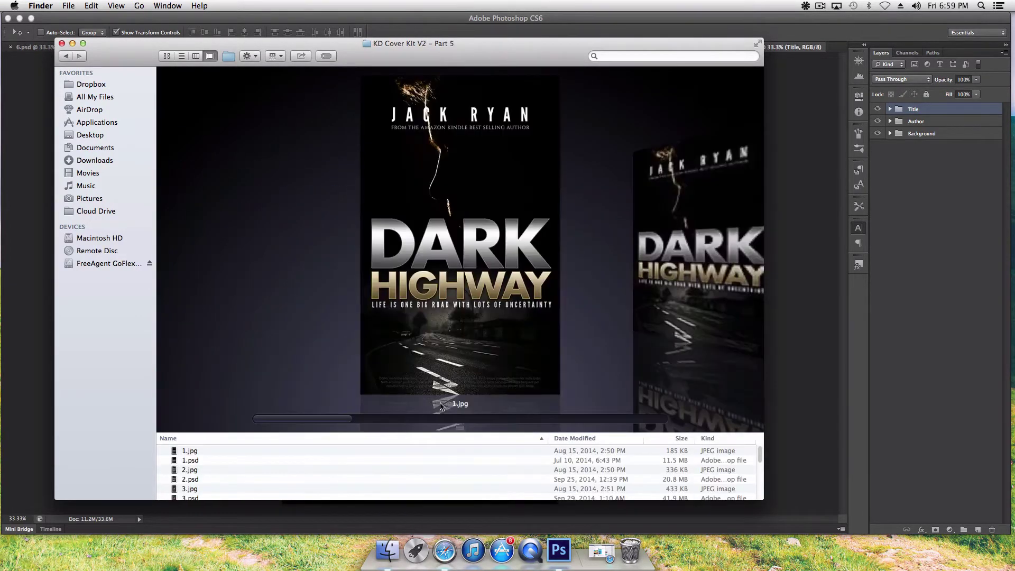
{"action": "left_click_drag", "start_coordinate": [460, 428], "coordinate": [459, 376]}
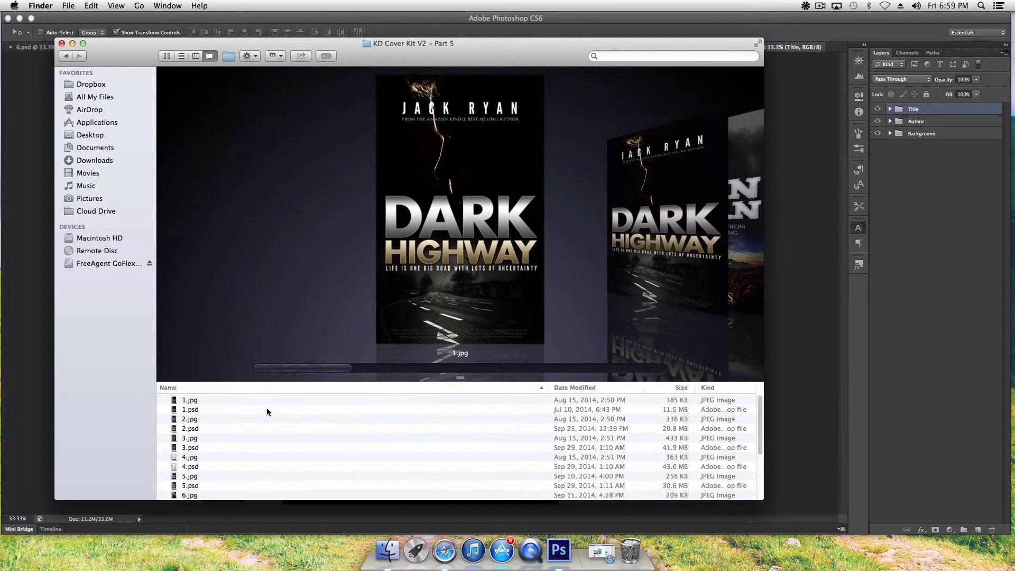
{"action": "left_click", "coordinate": [266, 410]}
{"action": "right_click", "coordinate": [267, 411]}
{"action": "mouse_move", "coordinate": [328, 340]}
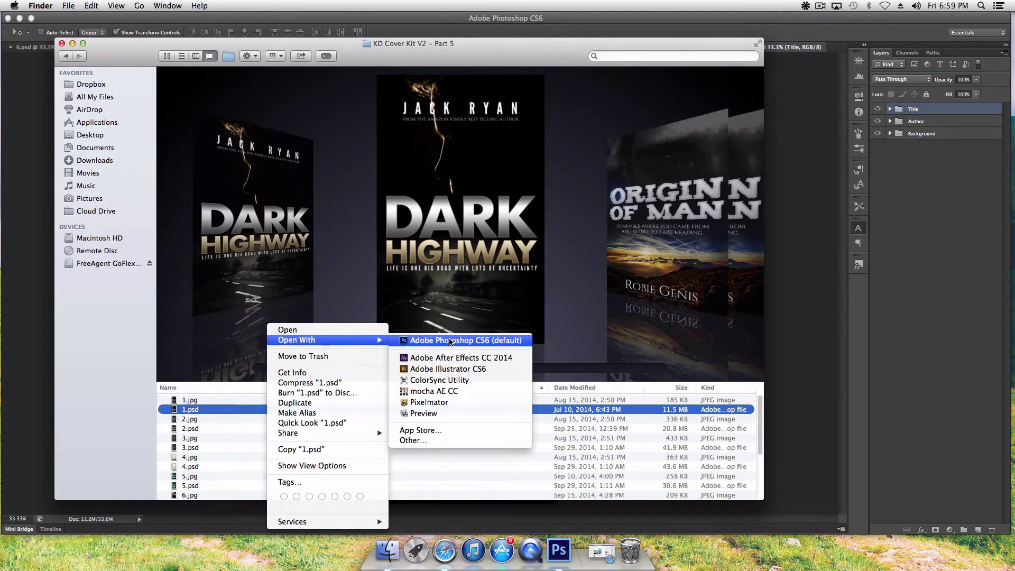
{"action": "left_click", "coordinate": [449, 340]}
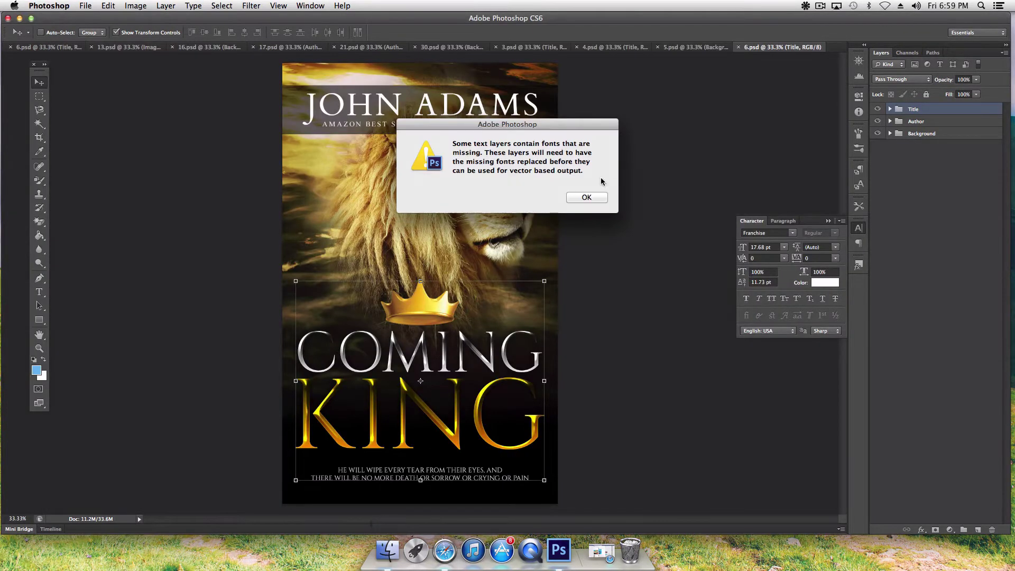
{"action": "left_click", "coordinate": [591, 197]}
Step: Open the Knight's Seal cover 3.psd in Photoshop CS6, dismissing the missing-fonts alert
{"action": "left_click", "coordinate": [388, 550]}
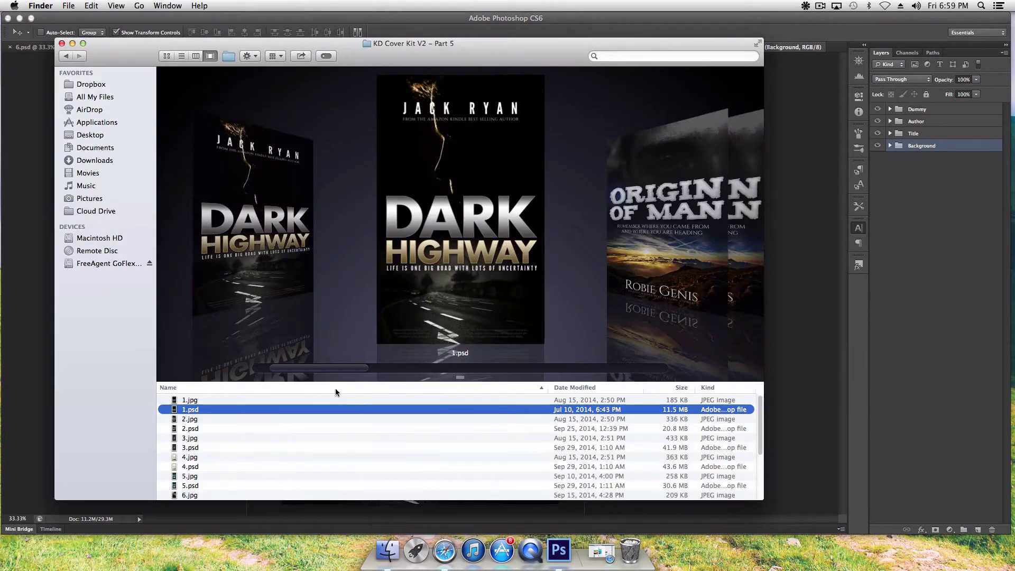
{"action": "left_click_drag", "start_coordinate": [337, 368], "coordinate": [387, 370]}
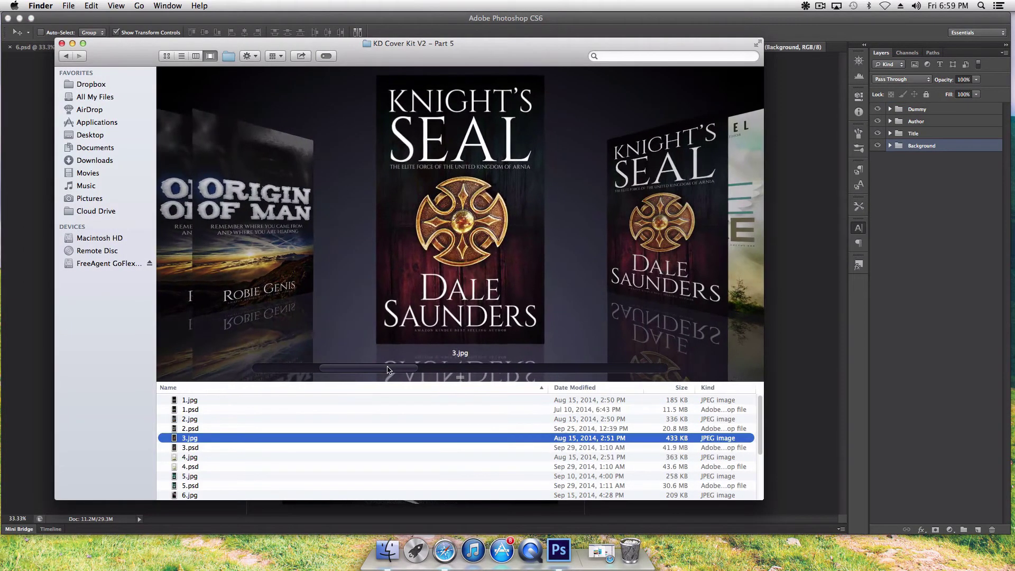
{"action": "right_click", "coordinate": [305, 447]}
{"action": "mouse_move", "coordinate": [369, 344]}
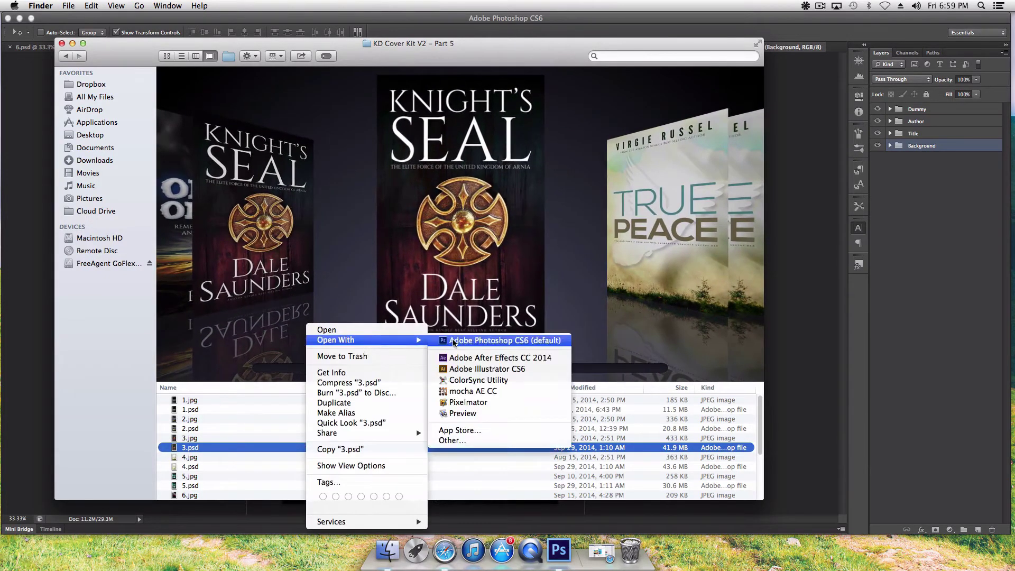
{"action": "left_click", "coordinate": [453, 341]}
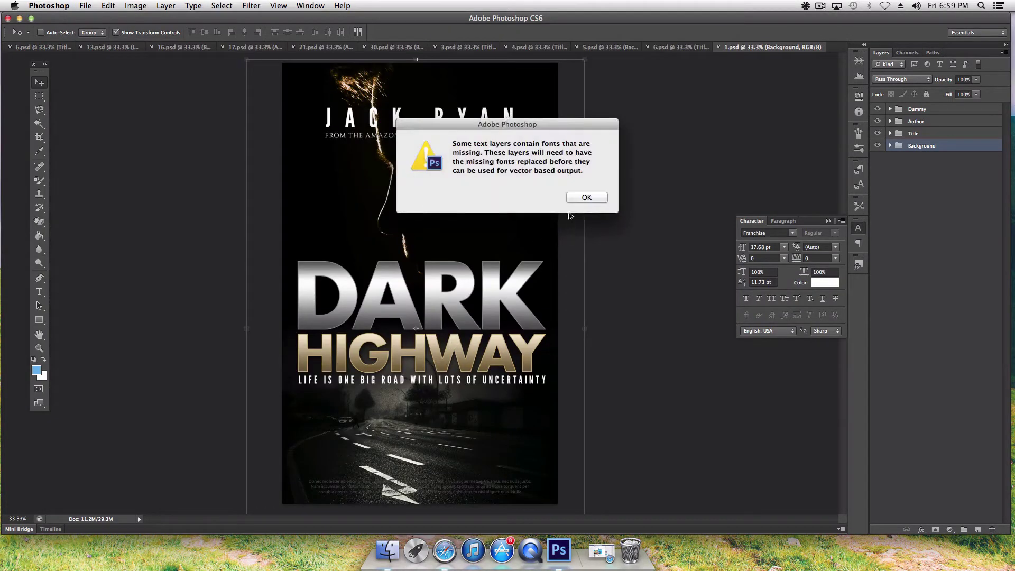
{"action": "key", "text": "Return"}
Step: Browse the remaining Part 5 covers, then switch to the Facebook page in Safari
{"action": "left_click", "coordinate": [381, 555]}
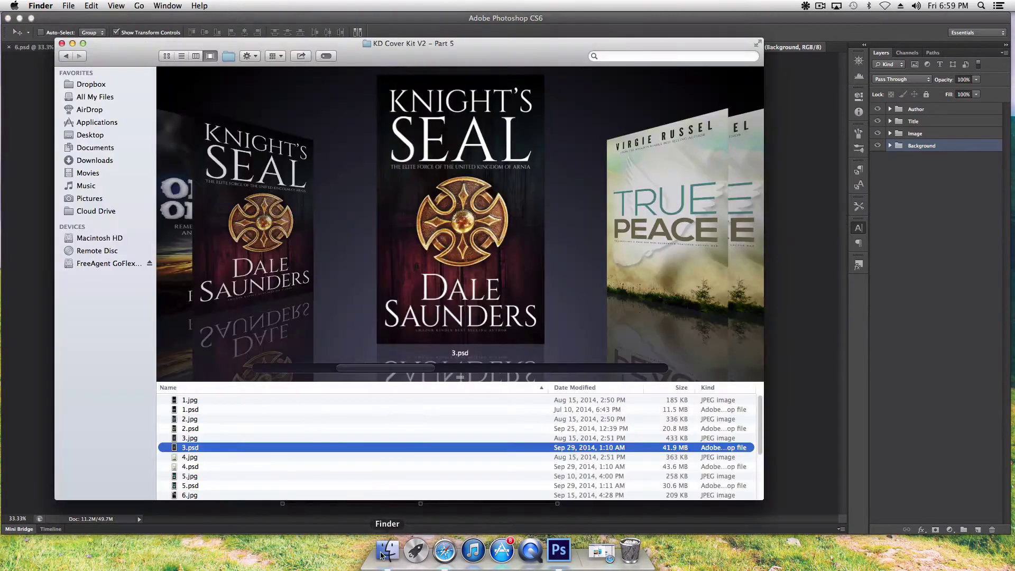
{"action": "left_click_drag", "start_coordinate": [397, 369], "coordinate": [591, 366]}
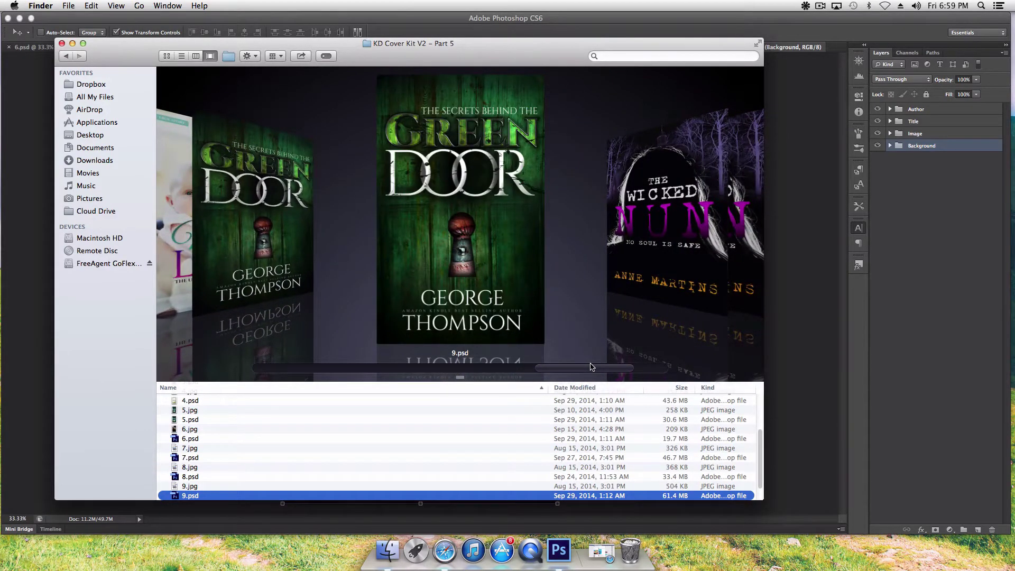
{"action": "left_click", "coordinate": [444, 552]}
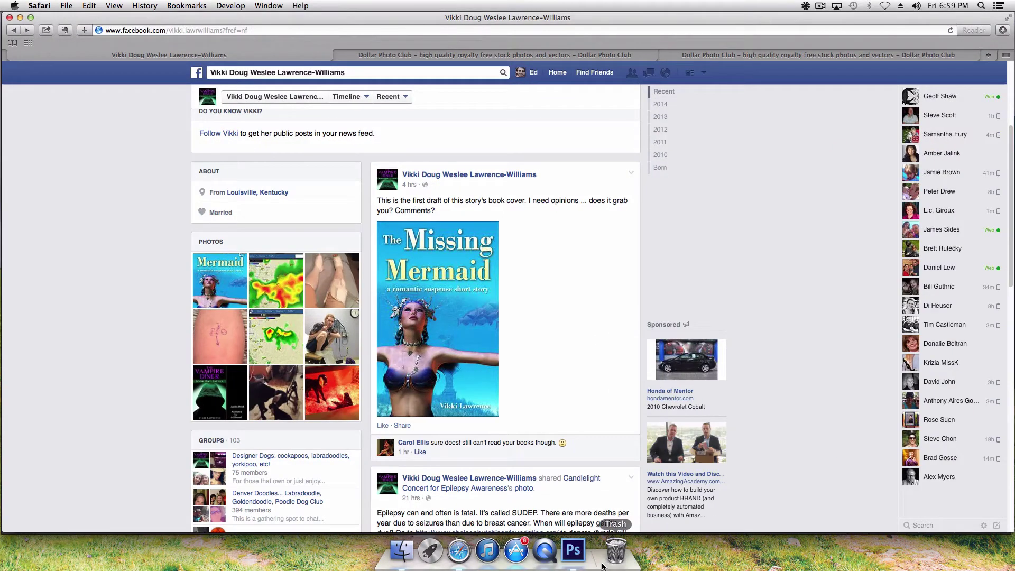
Step: Go back to Volume 3 – PLR and browse the KD Cover Kit V2 – Part 6 covers
{"action": "left_click", "coordinate": [402, 554]}
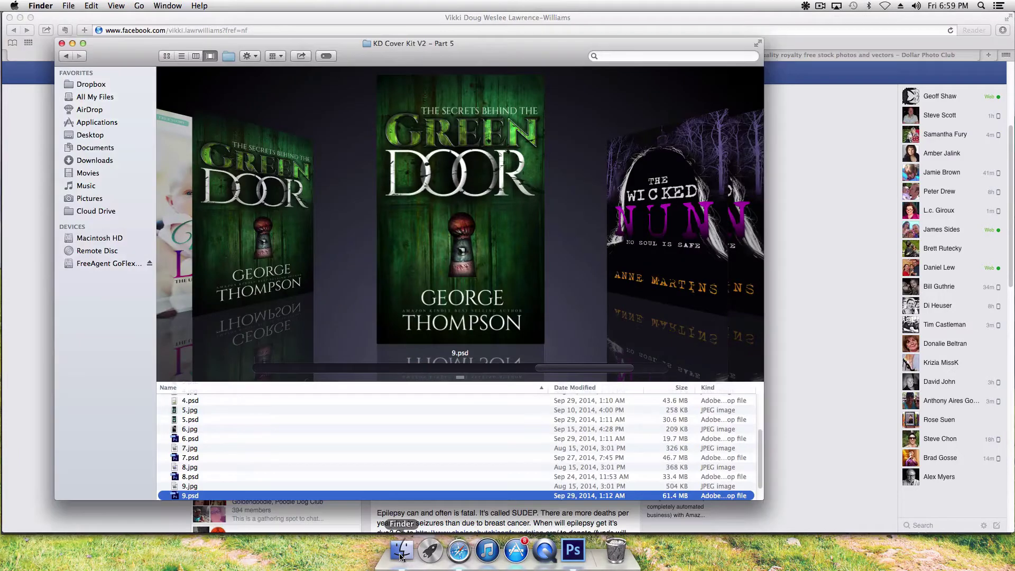
{"action": "left_click", "coordinate": [67, 56]}
{"action": "scroll", "coordinate": [294, 465], "scroll_direction": "down", "scroll_amount": 2}
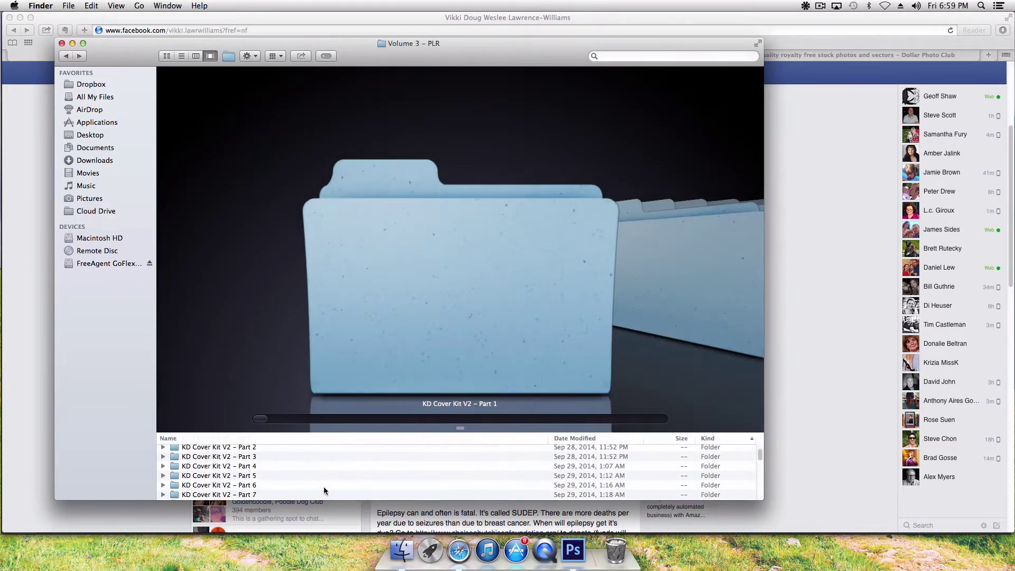
{"action": "double_click", "coordinate": [323, 485]}
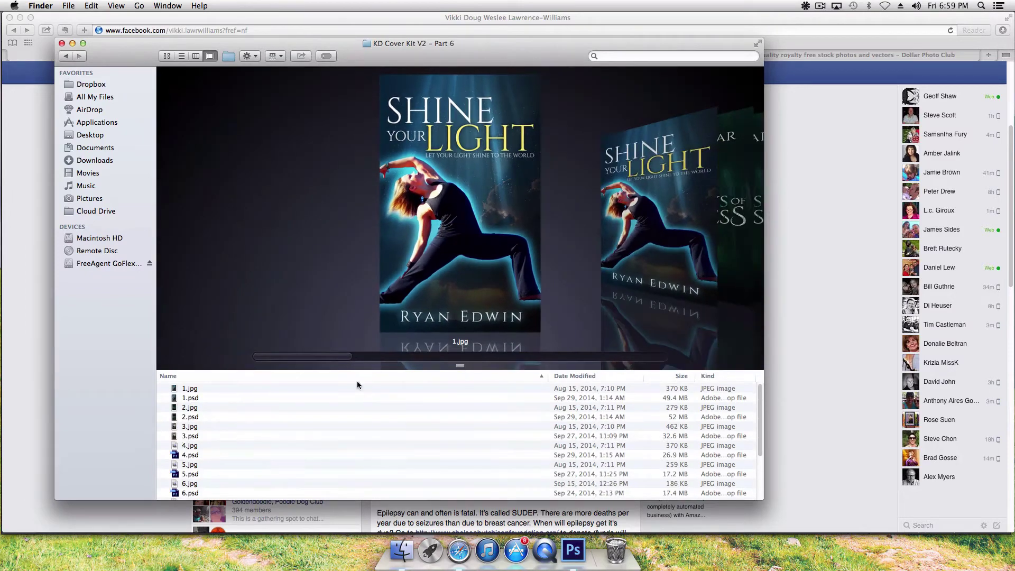
{"action": "left_click_drag", "start_coordinate": [335, 356], "coordinate": [546, 351]}
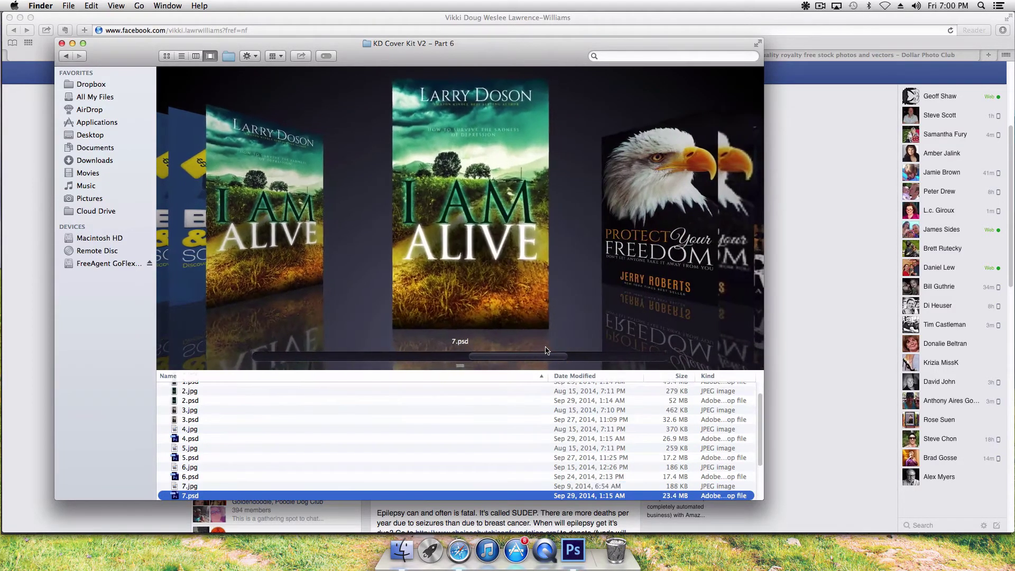
Step: Open the I AM ALIVE cover 7.psd in Photoshop CS6 and dismiss the alert
{"action": "right_click", "coordinate": [330, 498]}
{"action": "mouse_move", "coordinate": [412, 347]}
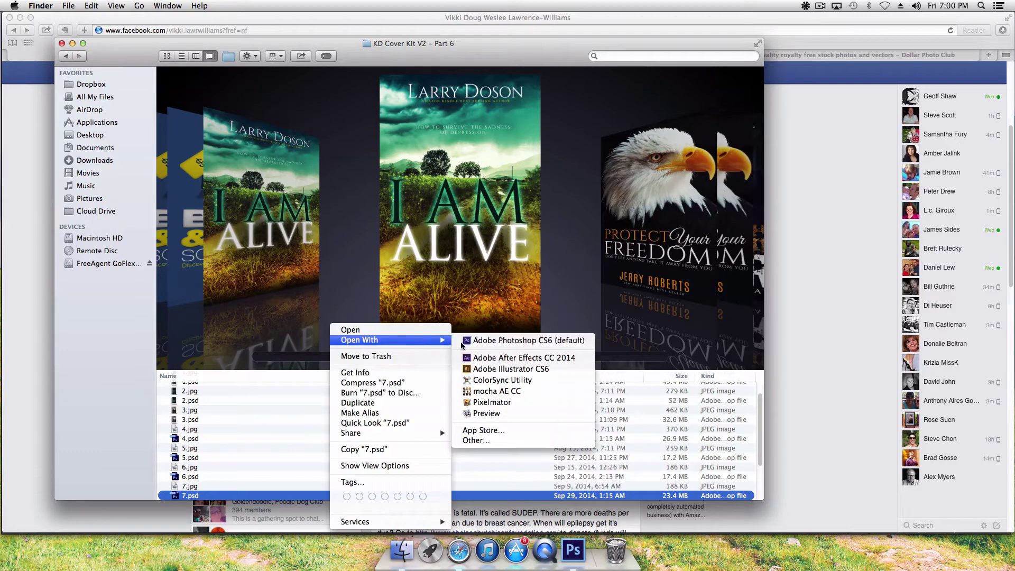
{"action": "left_click", "coordinate": [461, 342]}
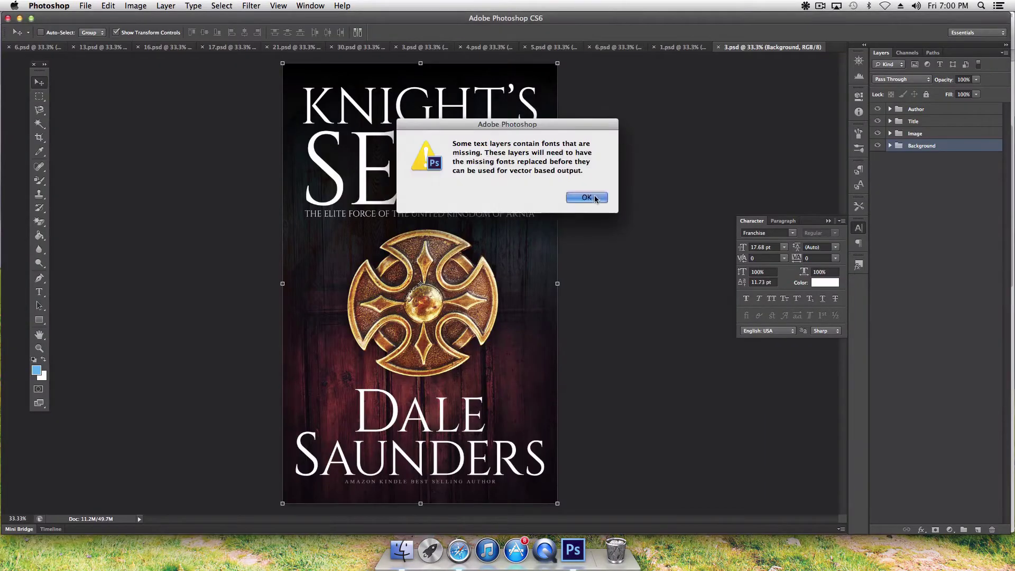
{"action": "left_click", "coordinate": [587, 198]}
Step: Browse the rest of the Part 6 covers and return to the Volume 3 – PLR folder
{"action": "left_click", "coordinate": [407, 549]}
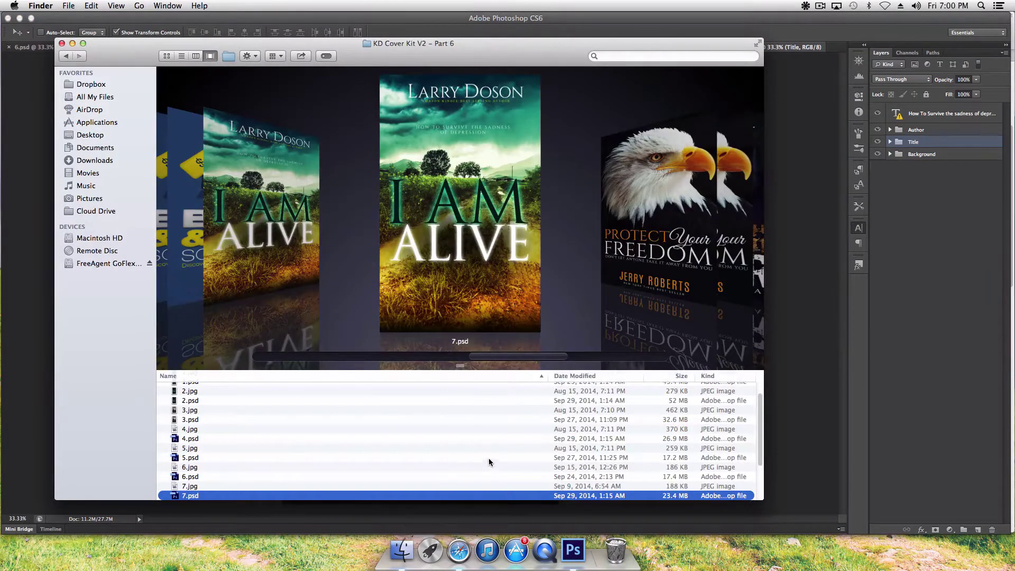
{"action": "left_click_drag", "start_coordinate": [503, 362], "coordinate": [591, 363]}
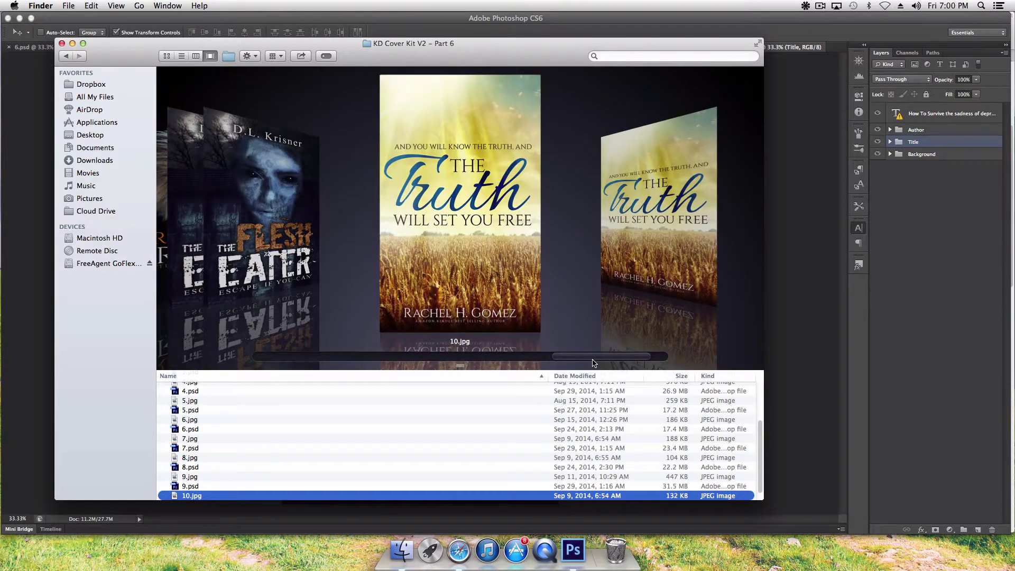
{"action": "left_click_drag", "start_coordinate": [592, 360], "coordinate": [603, 360]}
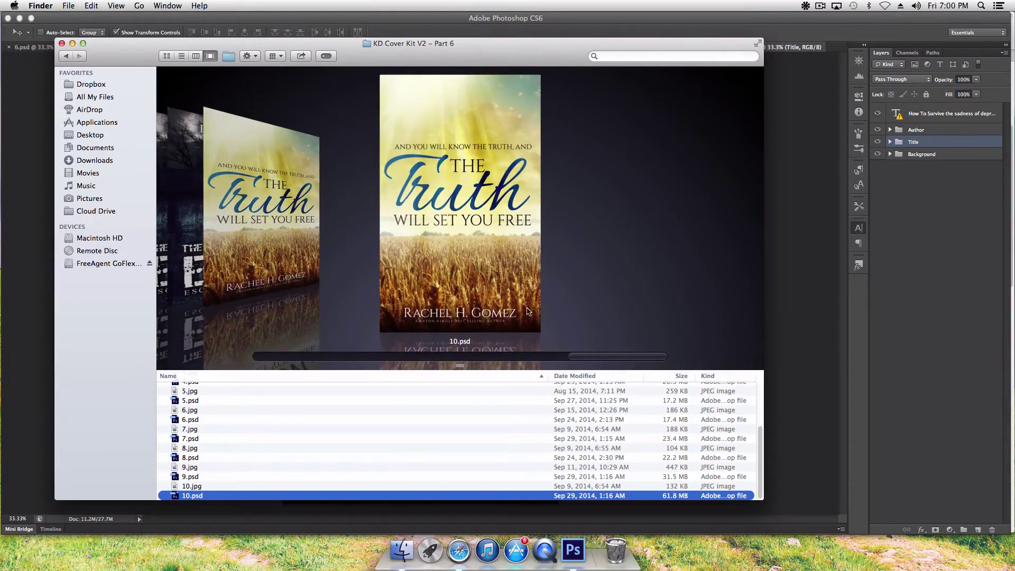
{"action": "left_click", "coordinate": [65, 56]}
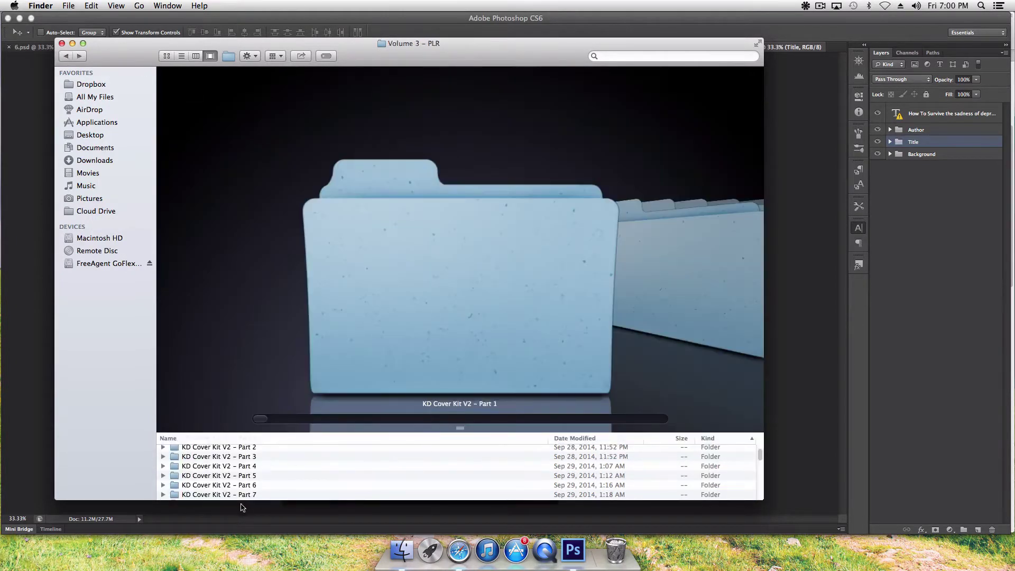
Step: Enter the Part 7 kit and open the 'Not an Ordinary Woman' cover 6.psd in Photoshop
{"action": "double_click", "coordinate": [261, 496]}
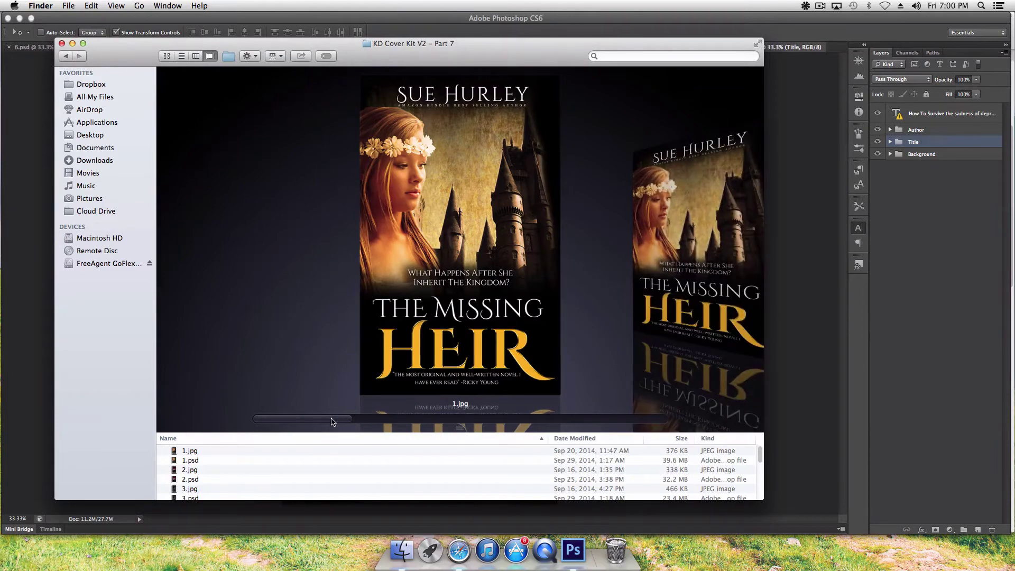
{"action": "left_click_drag", "start_coordinate": [334, 422], "coordinate": [479, 420]}
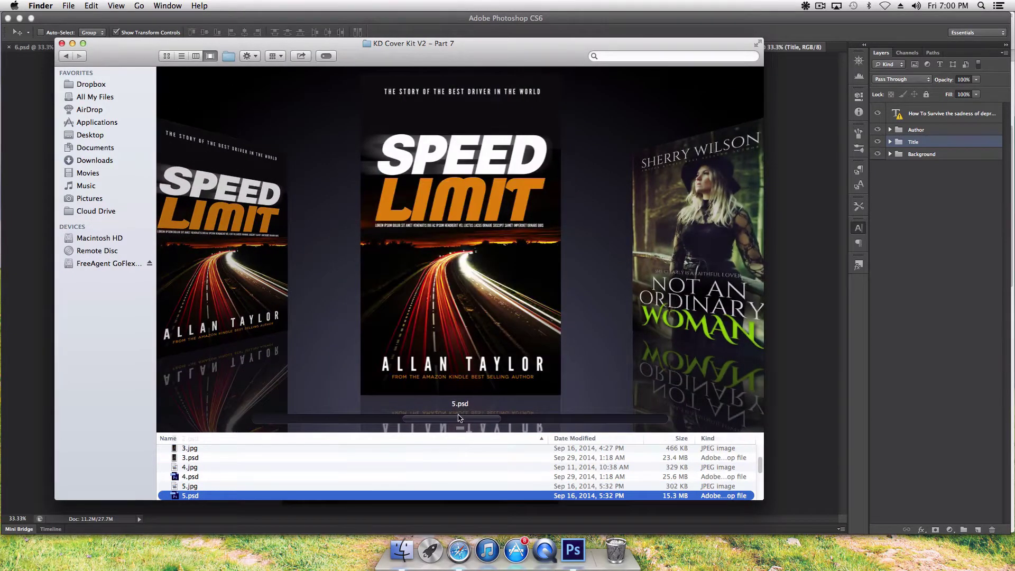
{"action": "left_click_drag", "start_coordinate": [458, 420], "coordinate": [491, 421]}
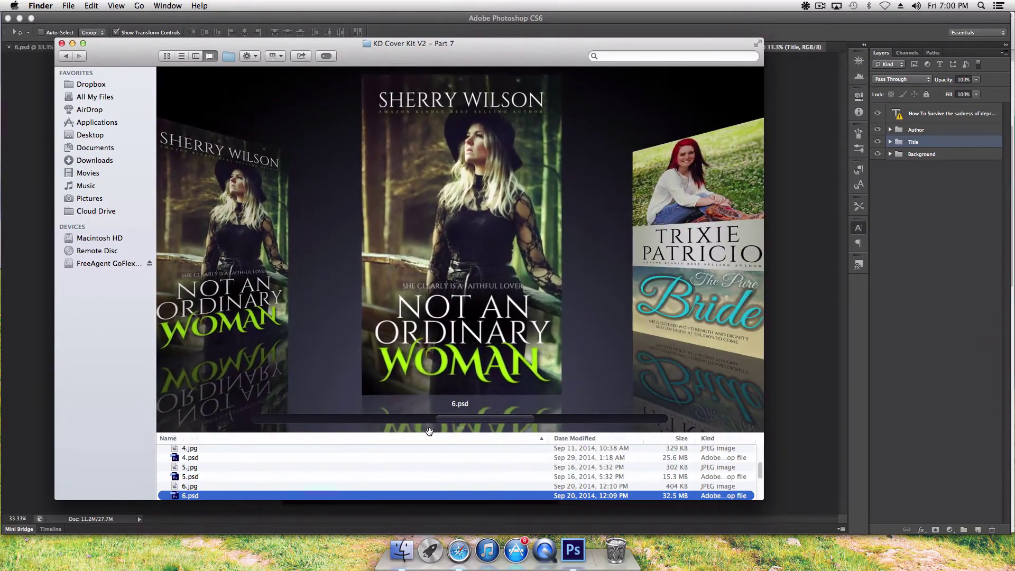
{"action": "right_click", "coordinate": [310, 492]}
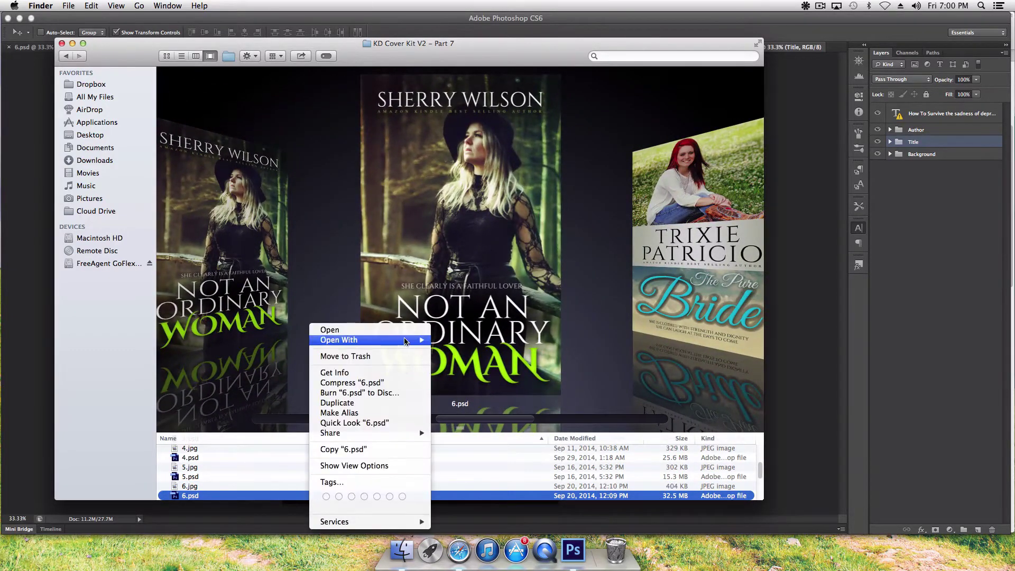
{"action": "mouse_move", "coordinate": [370, 340]}
{"action": "left_click", "coordinate": [470, 341]}
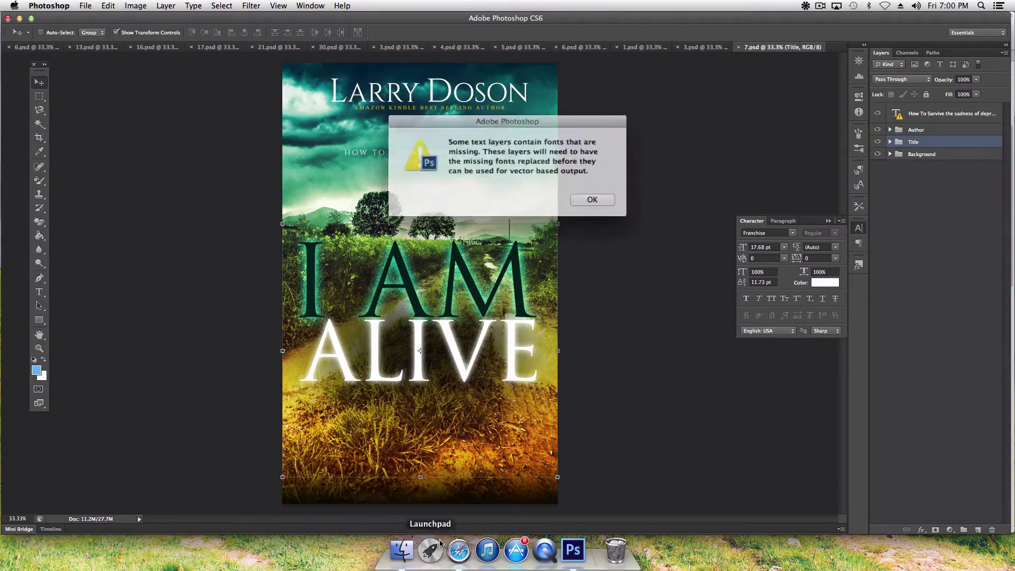
{"action": "left_click", "coordinate": [587, 197]}
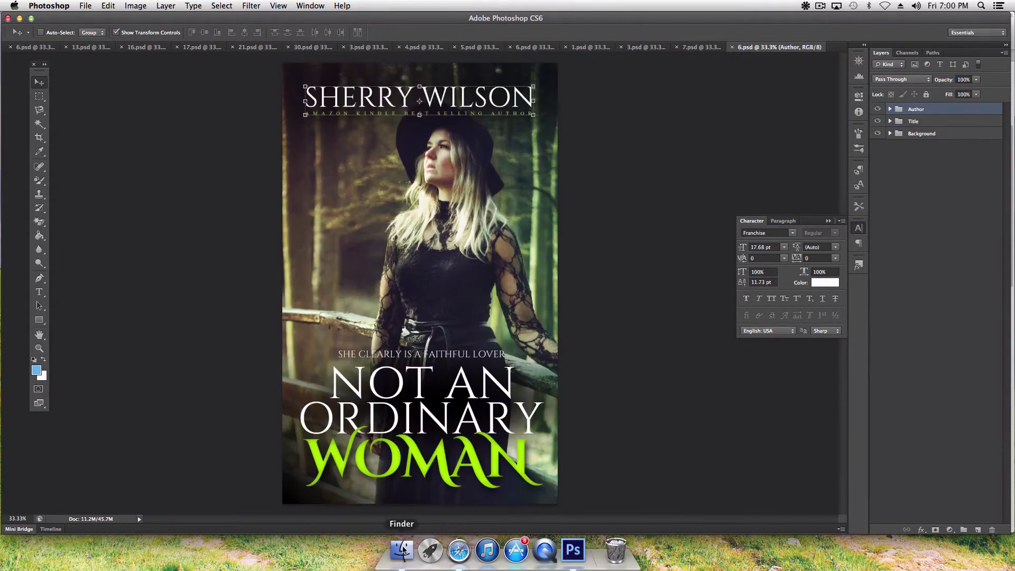
Step: Browse ahead and open the Content Life cover 8.psd in Photoshop CS6
{"action": "left_click", "coordinate": [402, 550]}
{"action": "left_click_drag", "start_coordinate": [512, 422], "coordinate": [574, 426]}
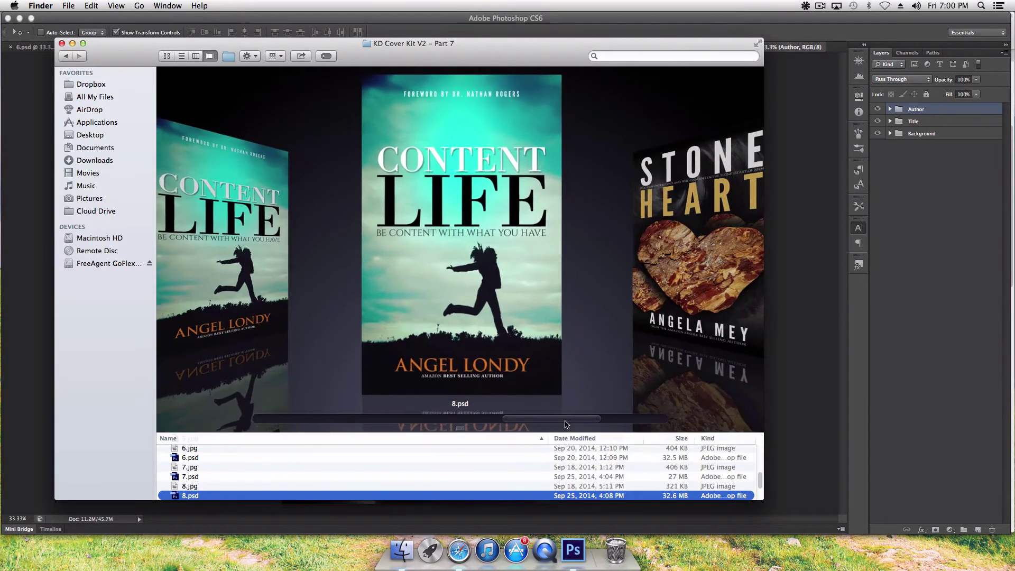
{"action": "right_click", "coordinate": [312, 496]}
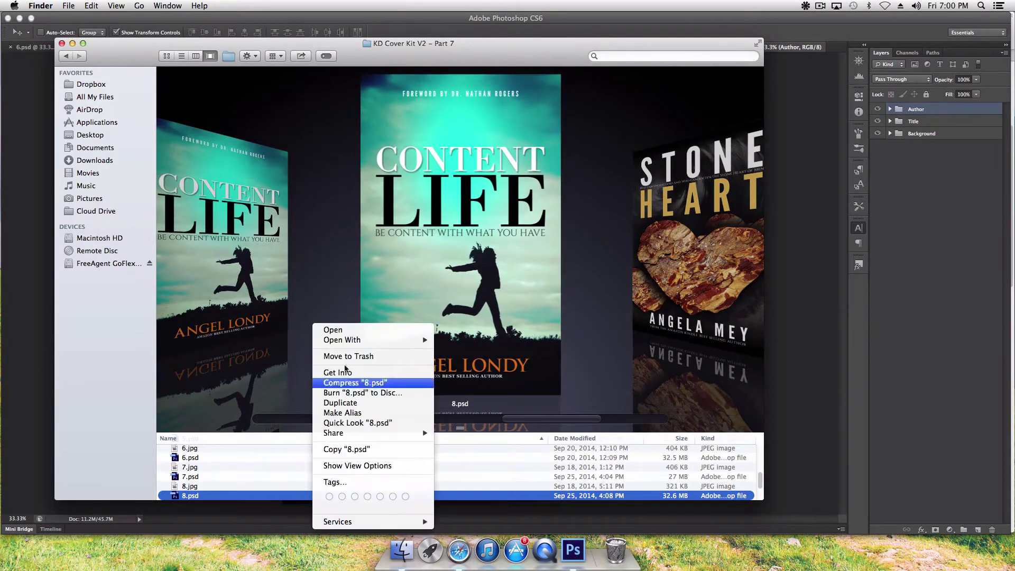
{"action": "mouse_move", "coordinate": [370, 340]}
{"action": "left_click", "coordinate": [472, 341]}
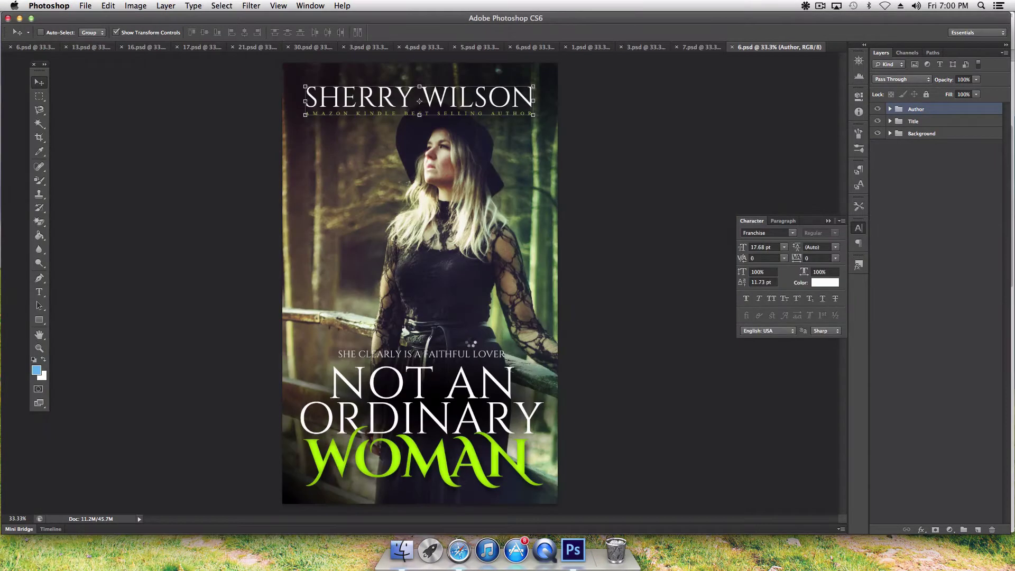
Step: Clear the missing-fonts alert and open the Stone Heart cover 9.psd in Photoshop CS6
{"action": "left_click", "coordinate": [585, 198]}
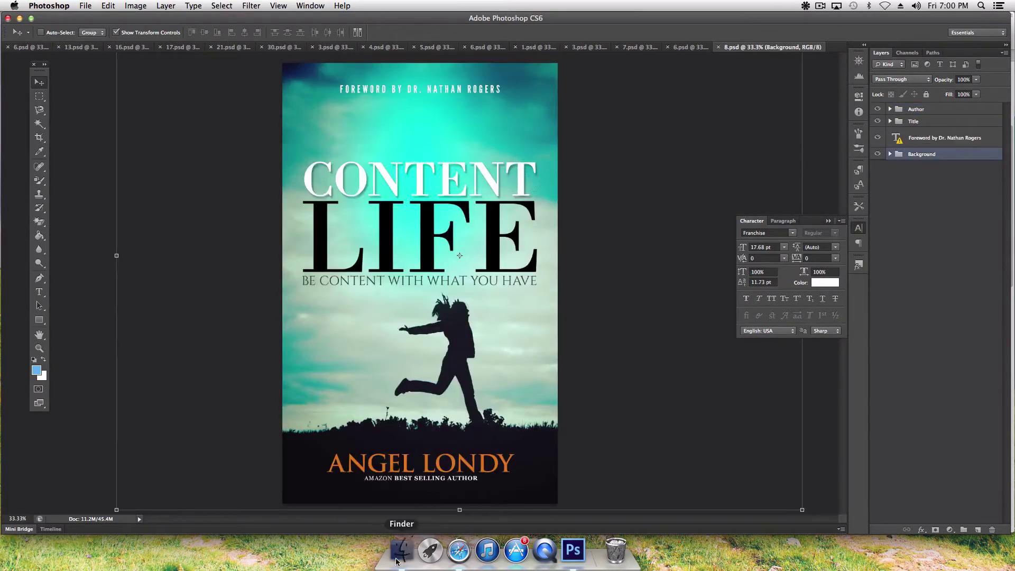
{"action": "left_click", "coordinate": [402, 549]}
{"action": "left_click_drag", "start_coordinate": [519, 423], "coordinate": [573, 420]}
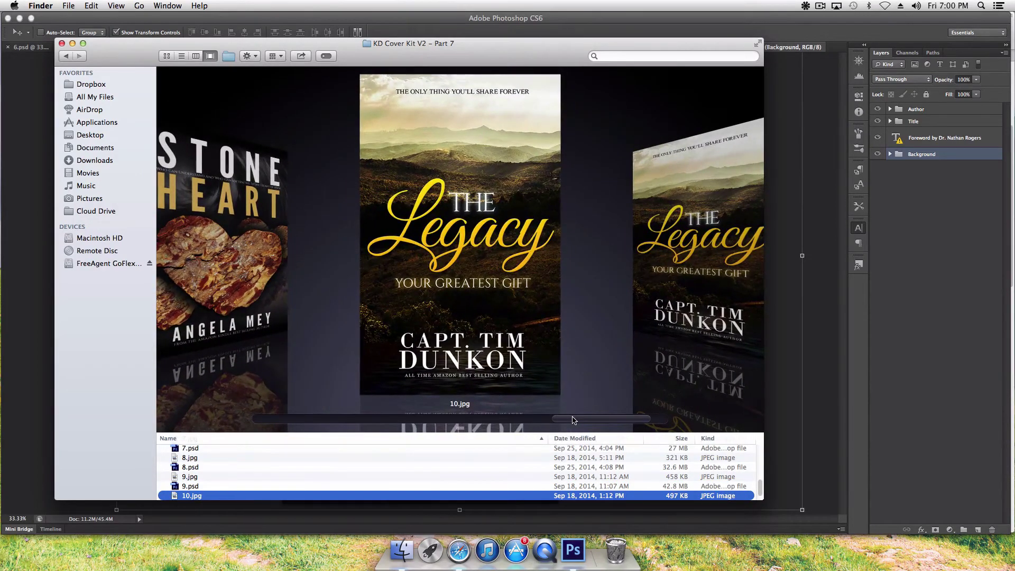
{"action": "left_click_drag", "start_coordinate": [568, 420], "coordinate": [549, 421]}
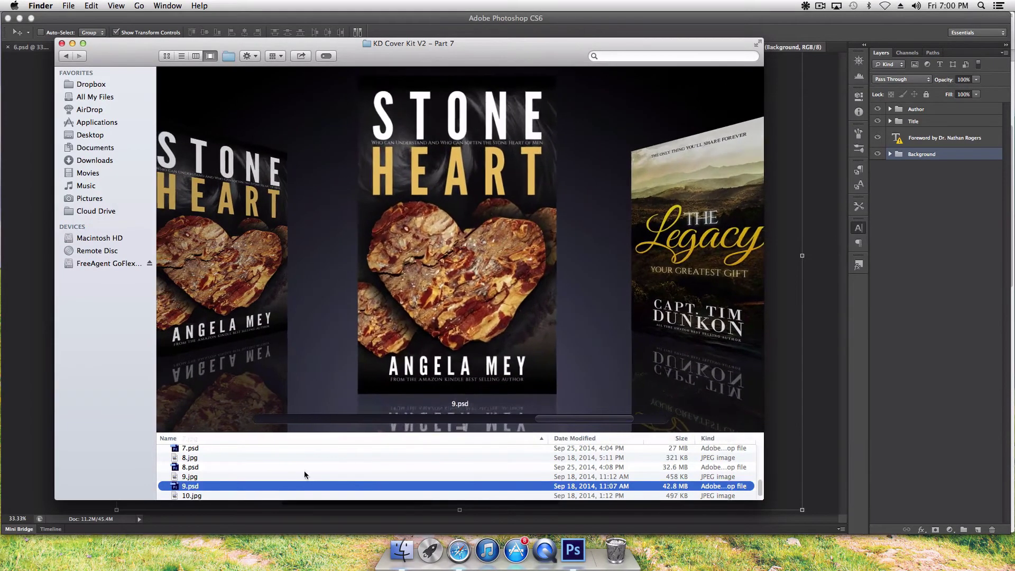
{"action": "right_click", "coordinate": [288, 324]}
{"action": "mouse_move", "coordinate": [381, 341]}
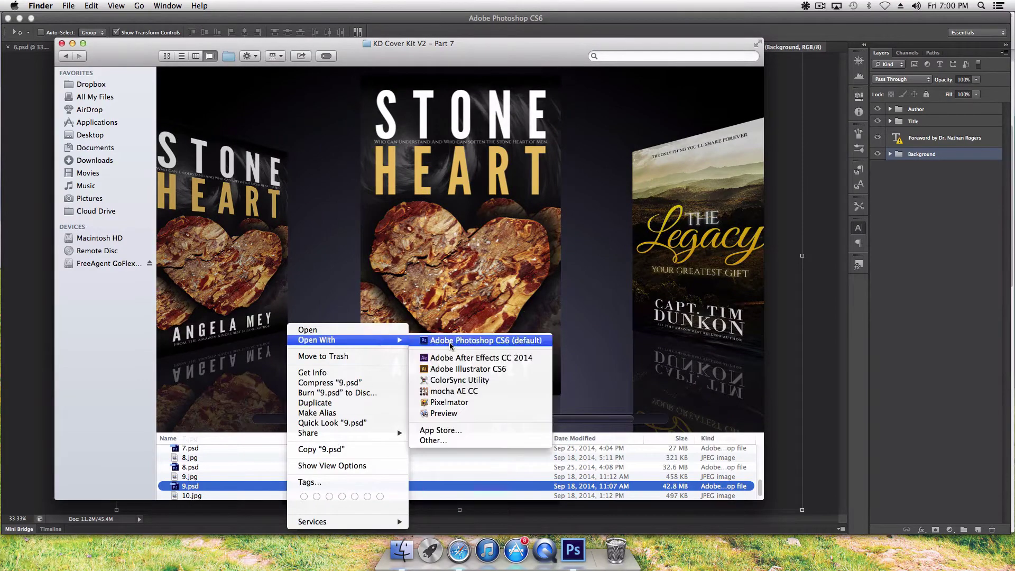
{"action": "left_click", "coordinate": [449, 340]}
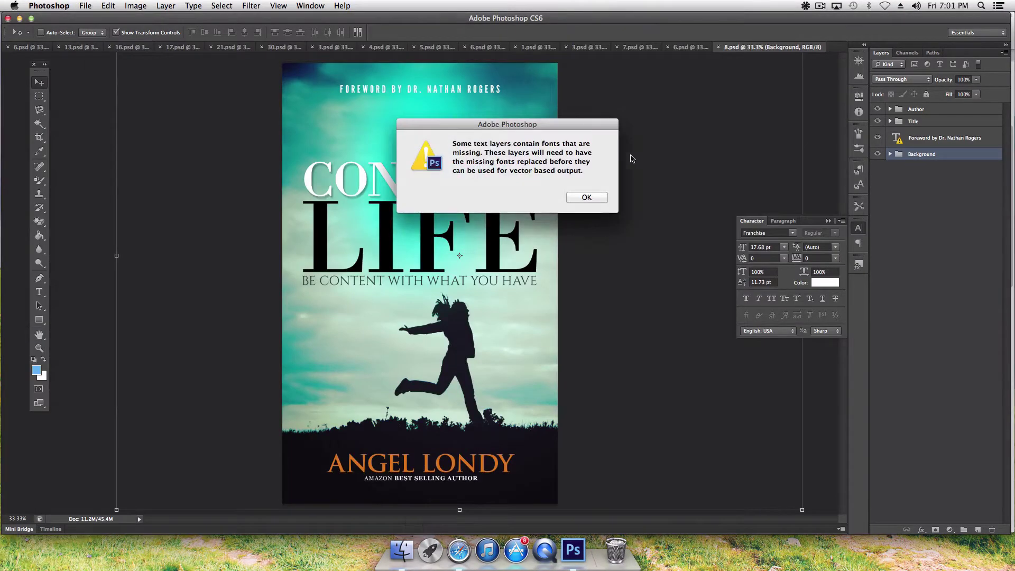
{"action": "left_click", "coordinate": [598, 198]}
Step: Open The Legacy cover 10.psd in Photoshop CS6, then switch to the web browser
{"action": "left_click", "coordinate": [402, 550]}
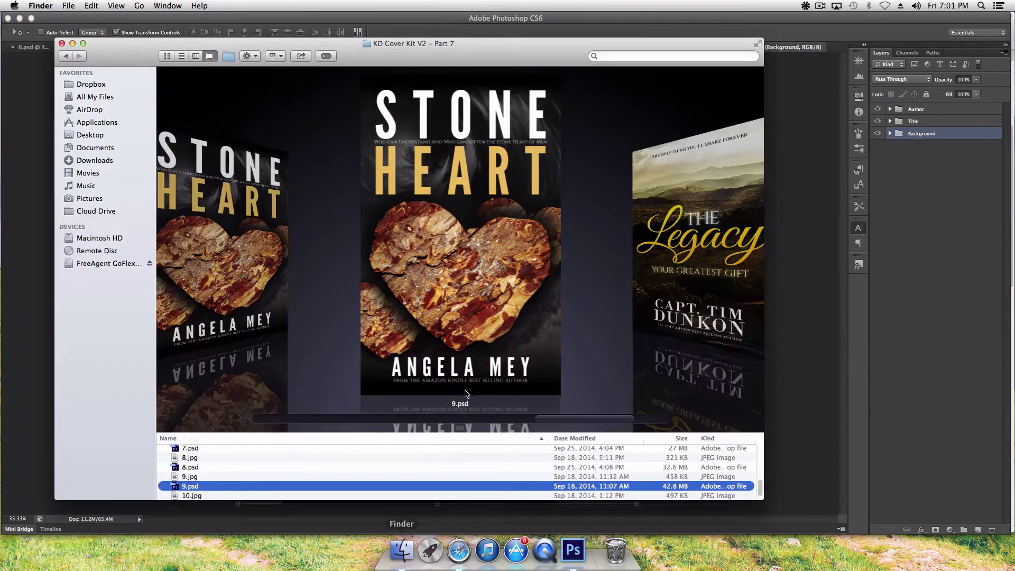
{"action": "key", "text": "Down"}
{"action": "key", "text": "Down"}
{"action": "right_click", "coordinate": [411, 495]}
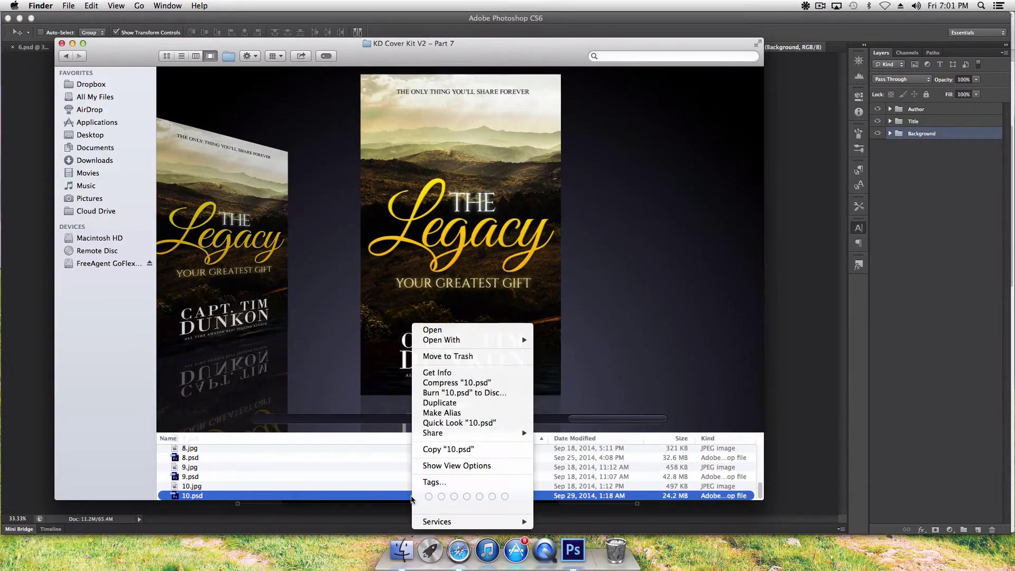
{"action": "mouse_move", "coordinate": [472, 345]}
{"action": "left_click", "coordinate": [554, 341]}
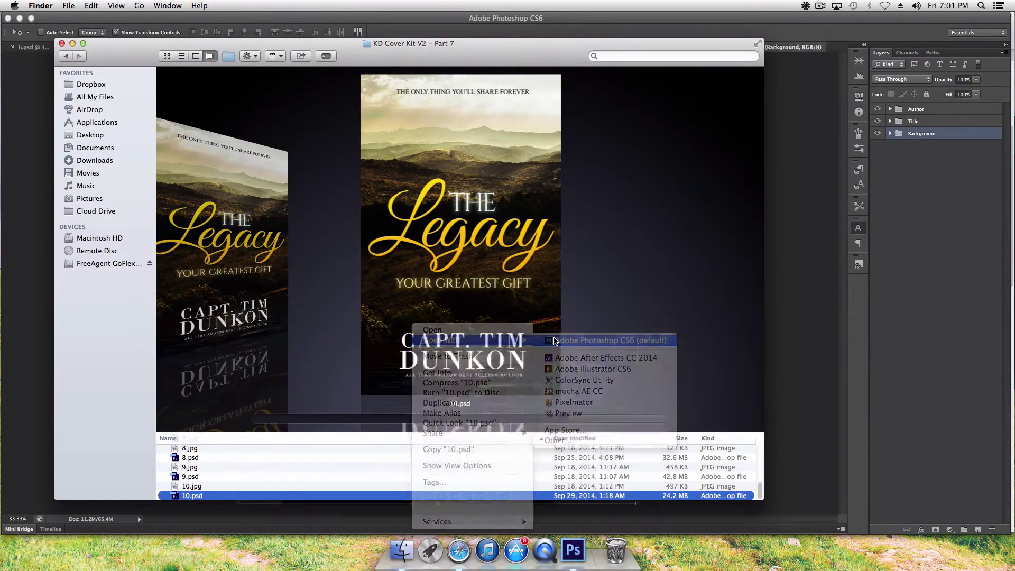
{"action": "left_click", "coordinate": [584, 198]}
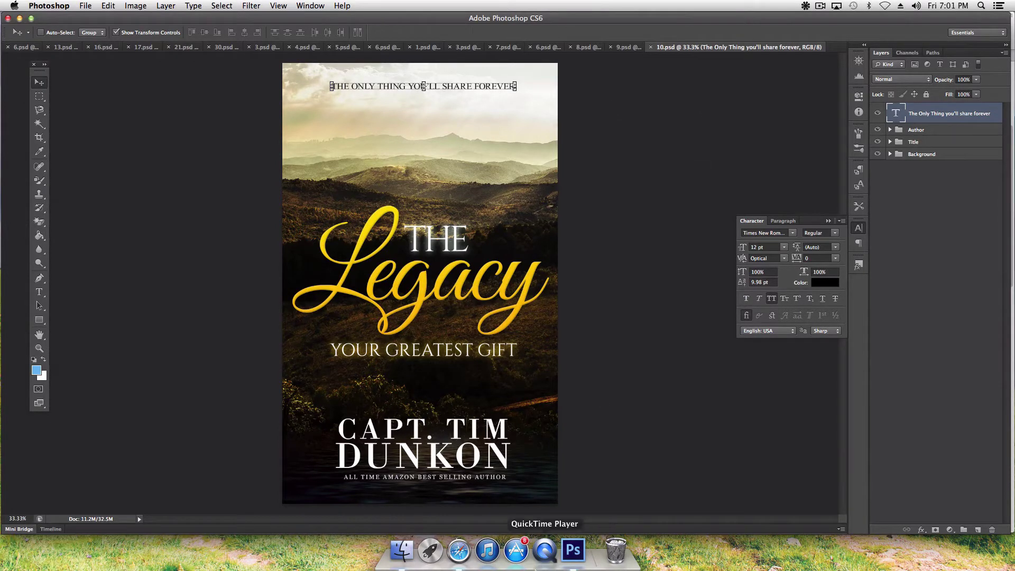
{"action": "left_click", "coordinate": [459, 550]}
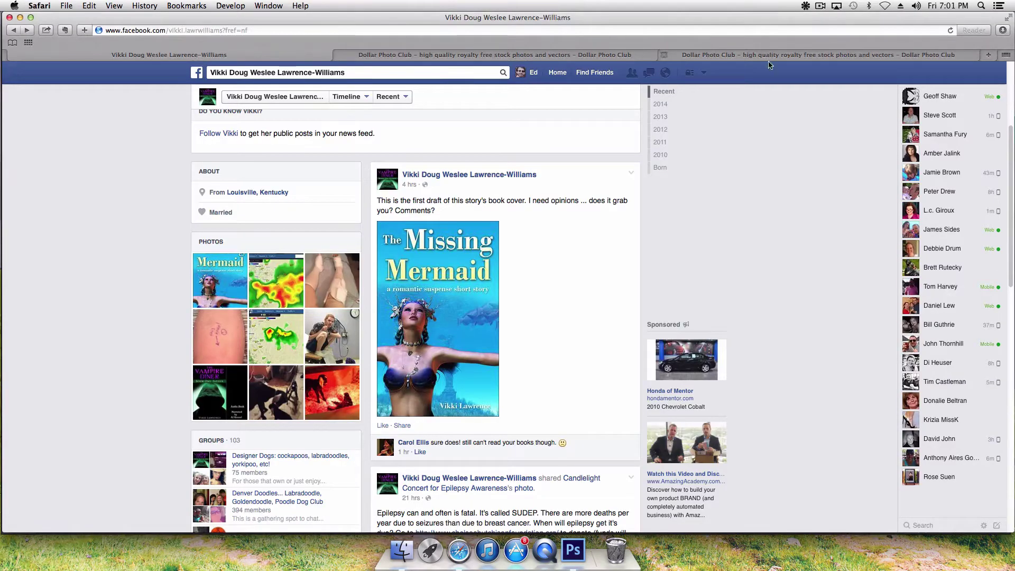
Step: Switch to the Dollar Photo Club tab and look over the 'mermaid' stock results
{"action": "left_click", "coordinate": [506, 57]}
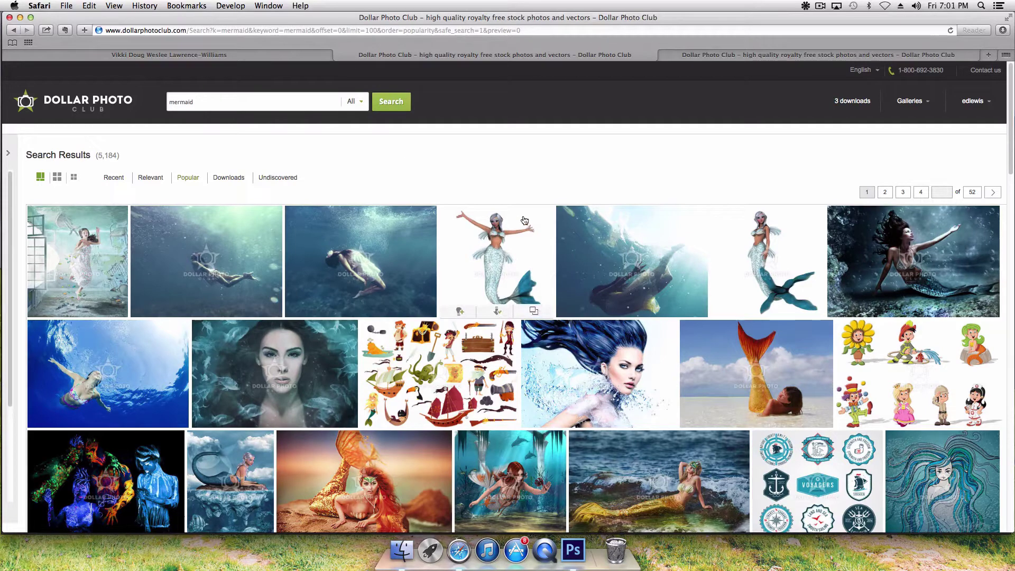
{"action": "mouse_move", "coordinate": [586, 239]}
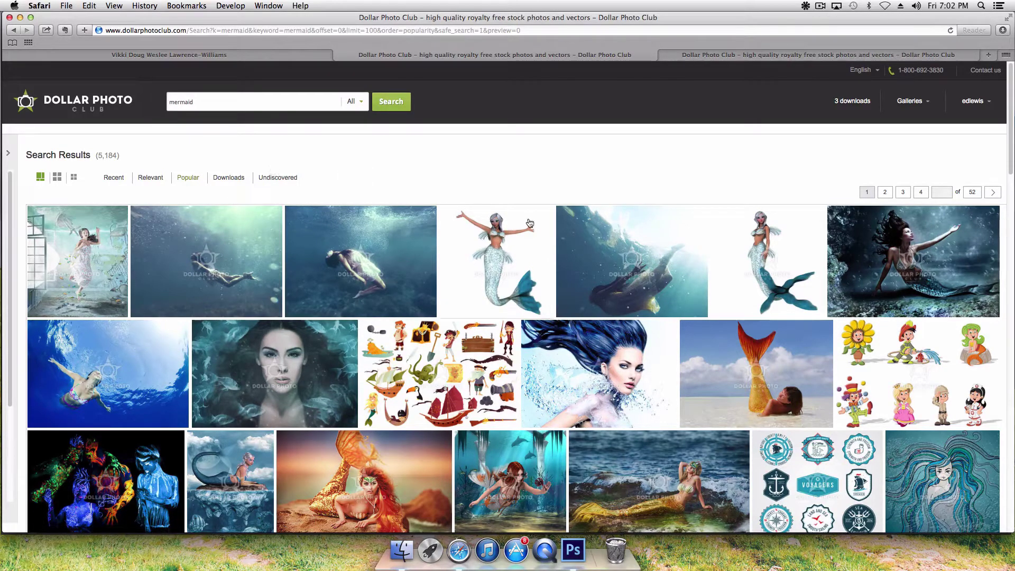
{"action": "mouse_move", "coordinate": [516, 238]}
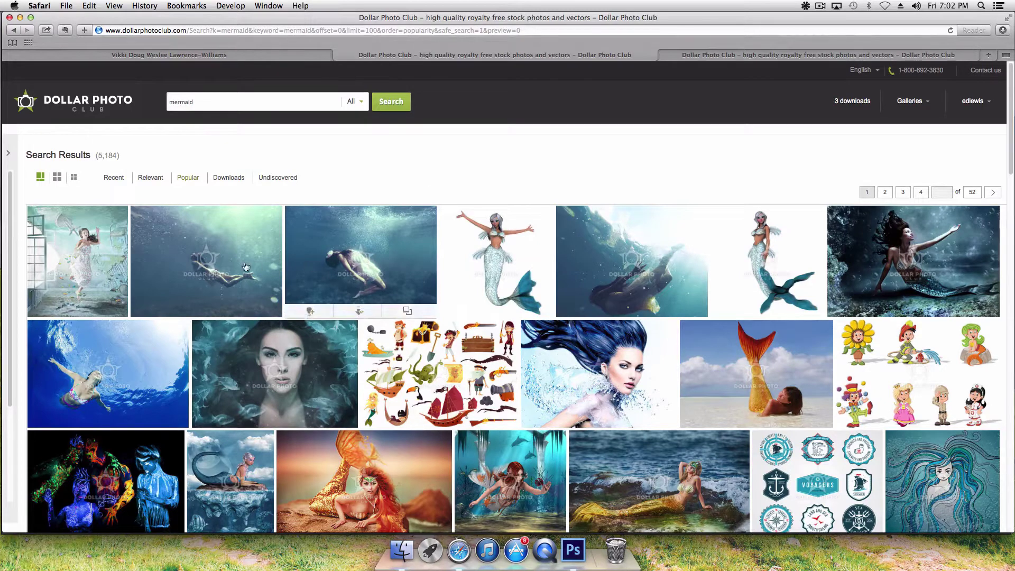
{"action": "mouse_move", "coordinate": [378, 249]}
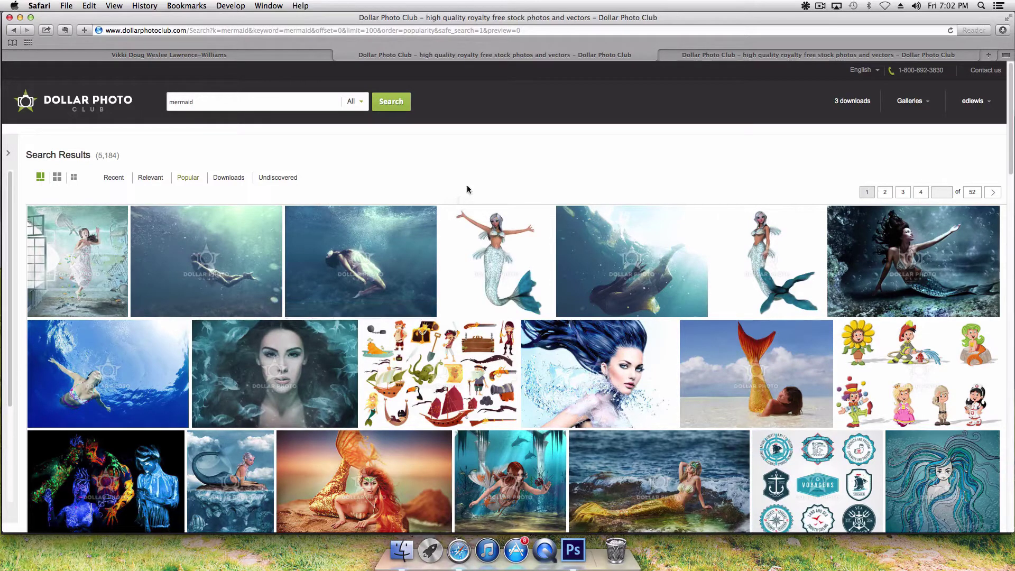
{"action": "mouse_move", "coordinate": [544, 274]}
Step: Re-run the 'mermaid' search and sort the 5,184 results by Popular
{"action": "left_click", "coordinate": [335, 98]}
{"action": "left_click", "coordinate": [398, 104]}
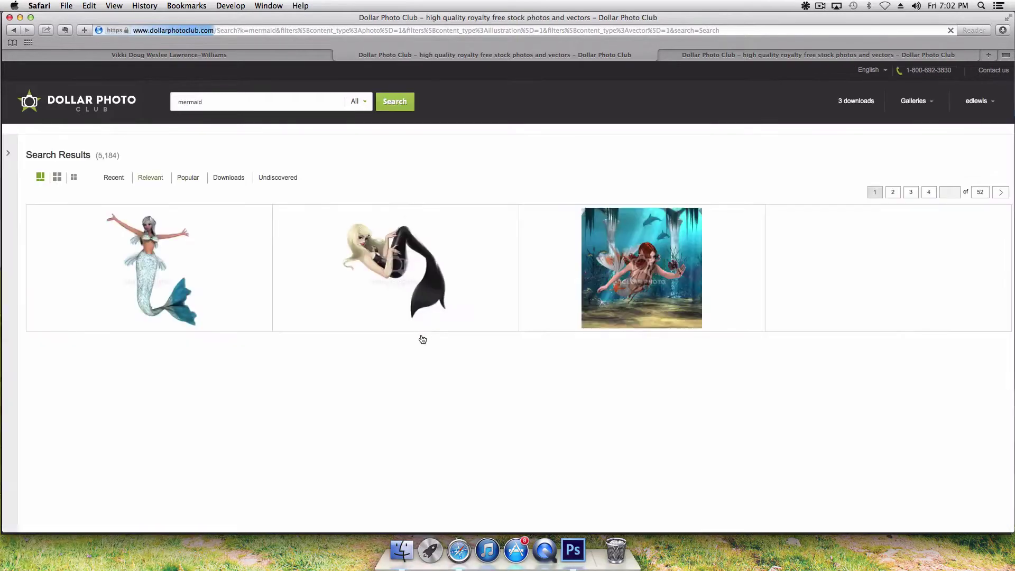
{"action": "scroll", "coordinate": [620, 343], "scroll_direction": "down", "scroll_amount": 1}
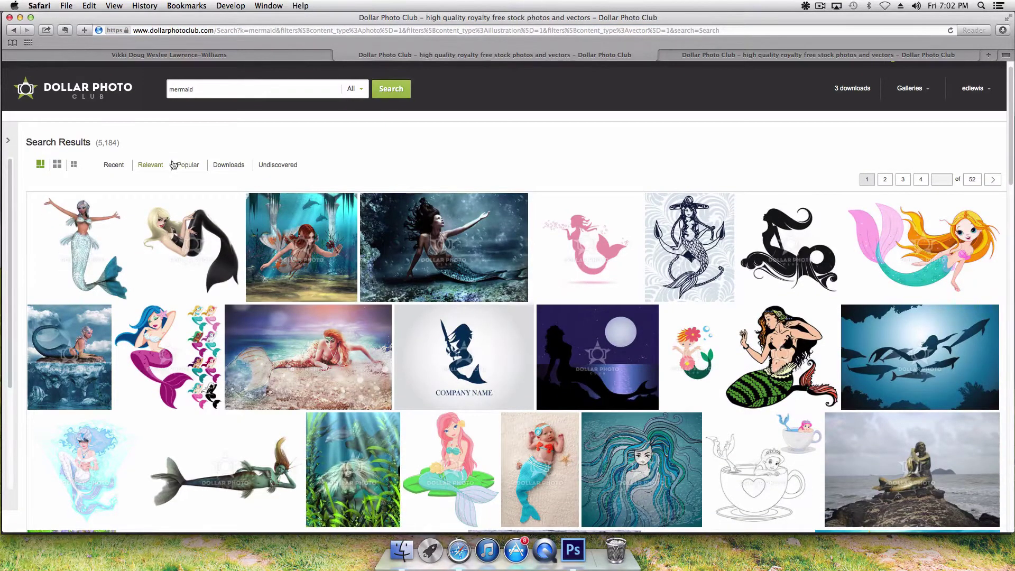
{"action": "left_click", "coordinate": [190, 166]}
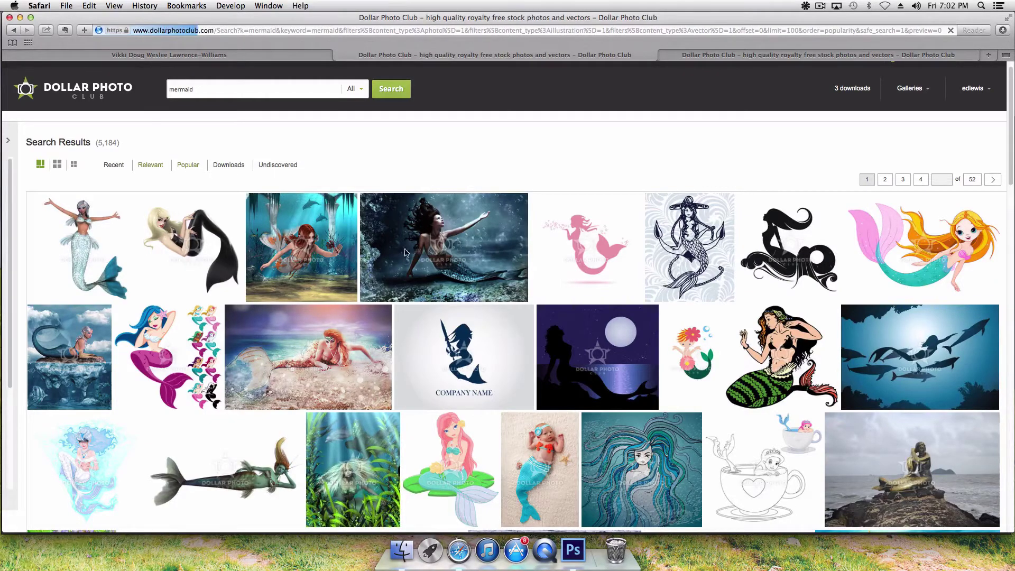
{"action": "scroll", "coordinate": [324, 303], "scroll_direction": "down", "scroll_amount": 5}
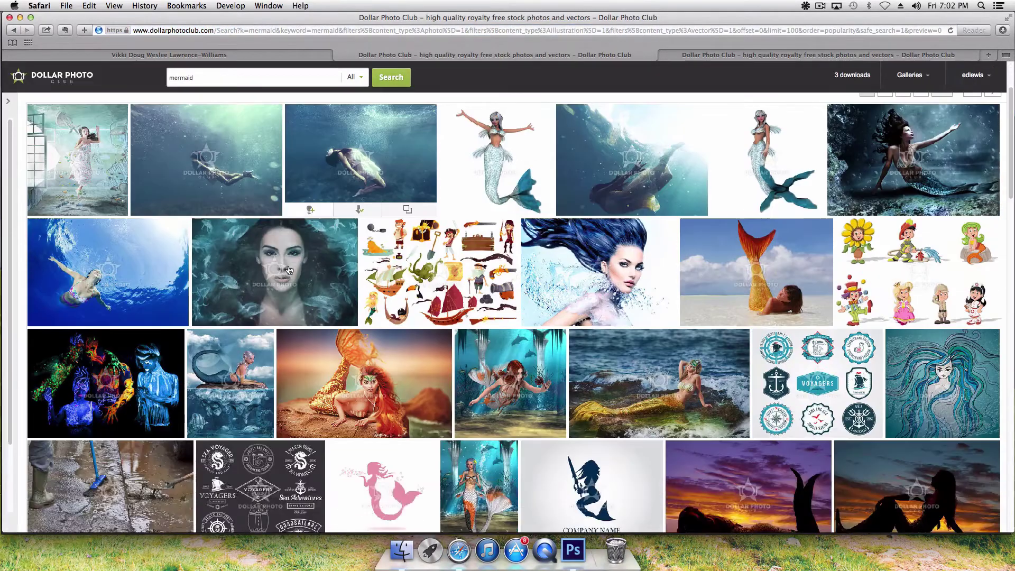
{"action": "scroll", "coordinate": [325, 302], "scroll_direction": "up", "scroll_amount": 5}
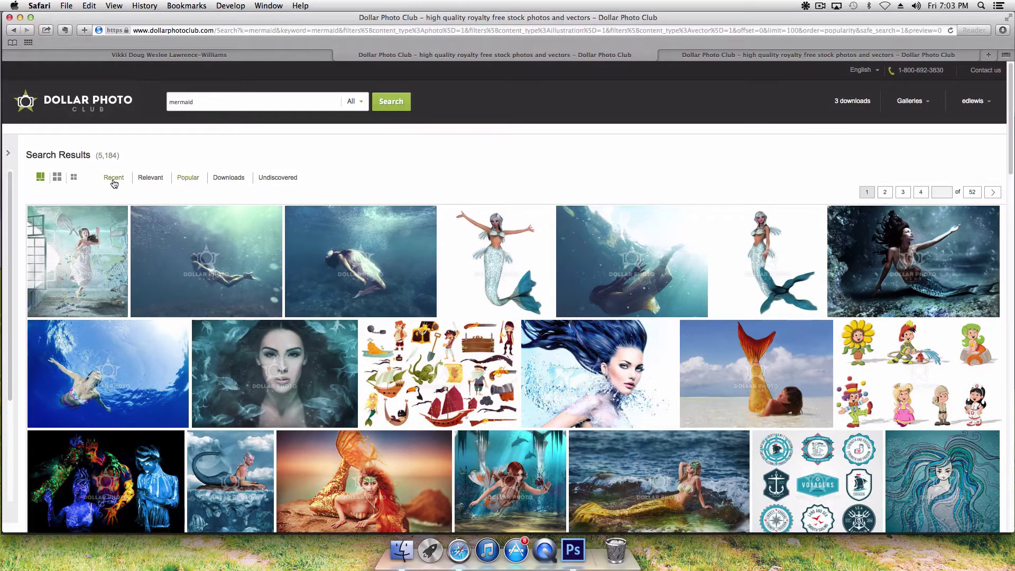
Step: Sort by Recent and save the blue mermaid illustration to the Mermaid gallery
{"action": "left_click", "coordinate": [113, 180]}
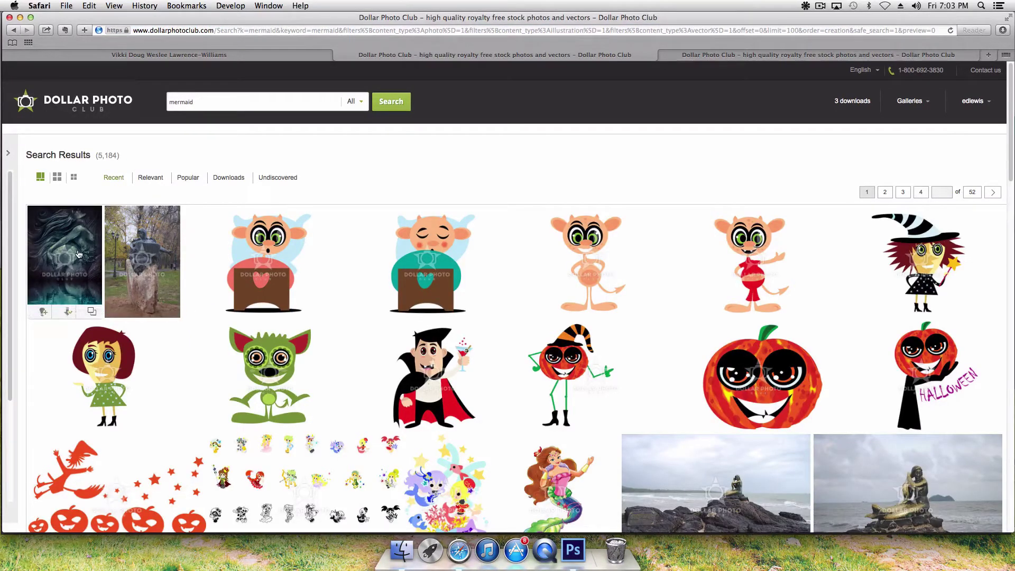
{"action": "left_click", "coordinate": [78, 254]}
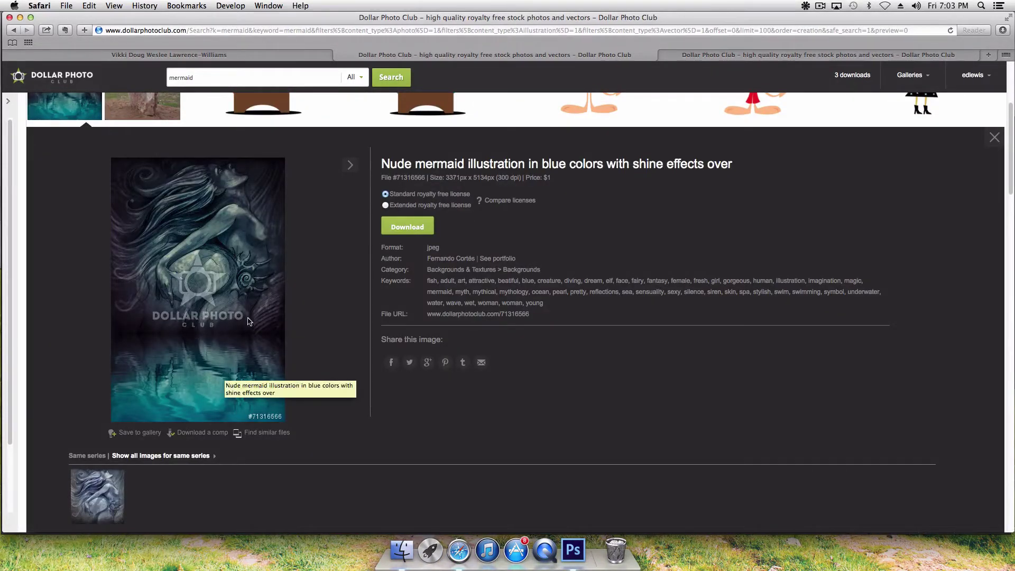
{"action": "scroll", "coordinate": [249, 321], "scroll_direction": "down", "scroll_amount": 1}
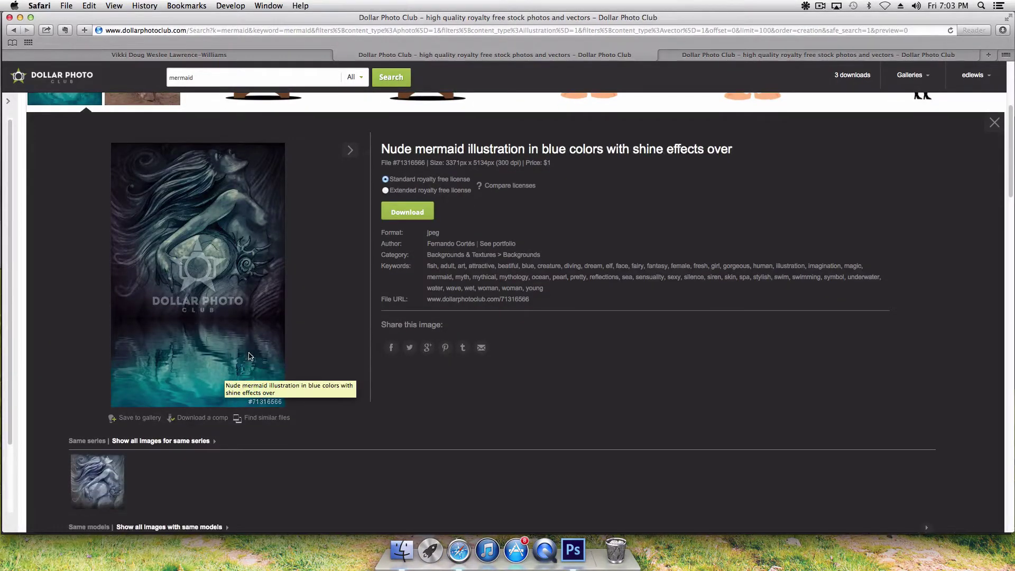
{"action": "left_click", "coordinate": [139, 418]}
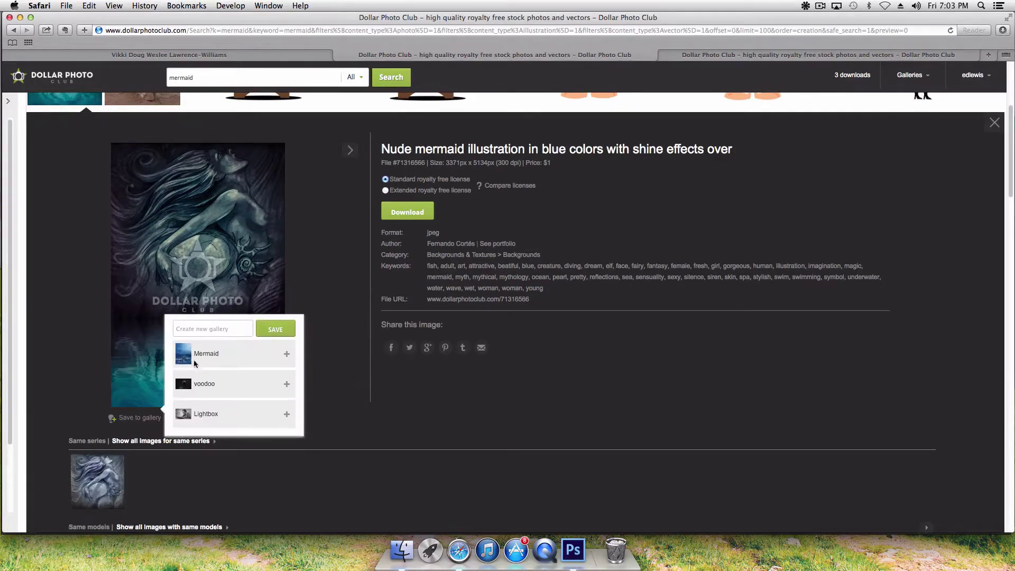
{"action": "left_click", "coordinate": [201, 357]}
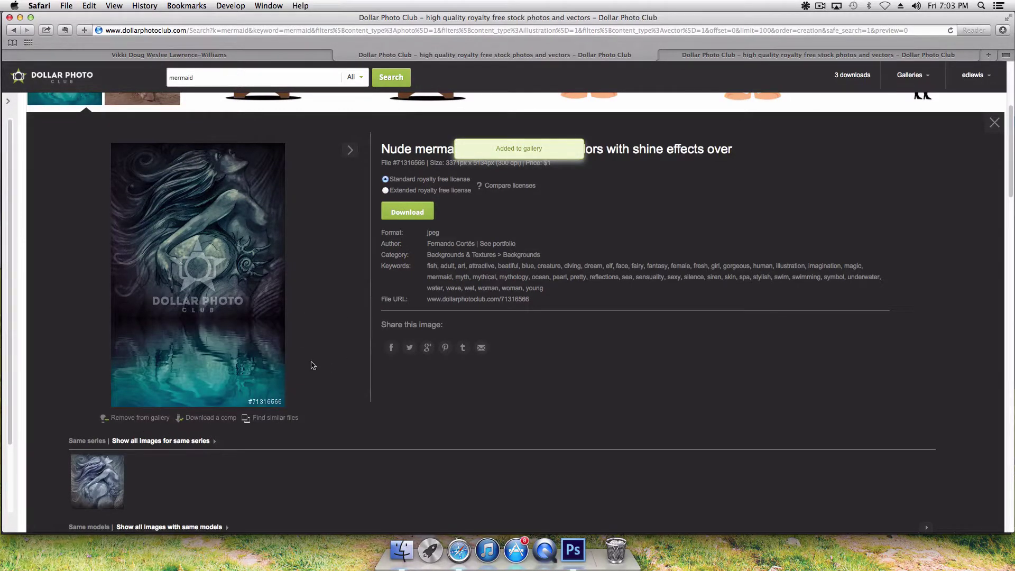
{"action": "left_click", "coordinate": [995, 122]}
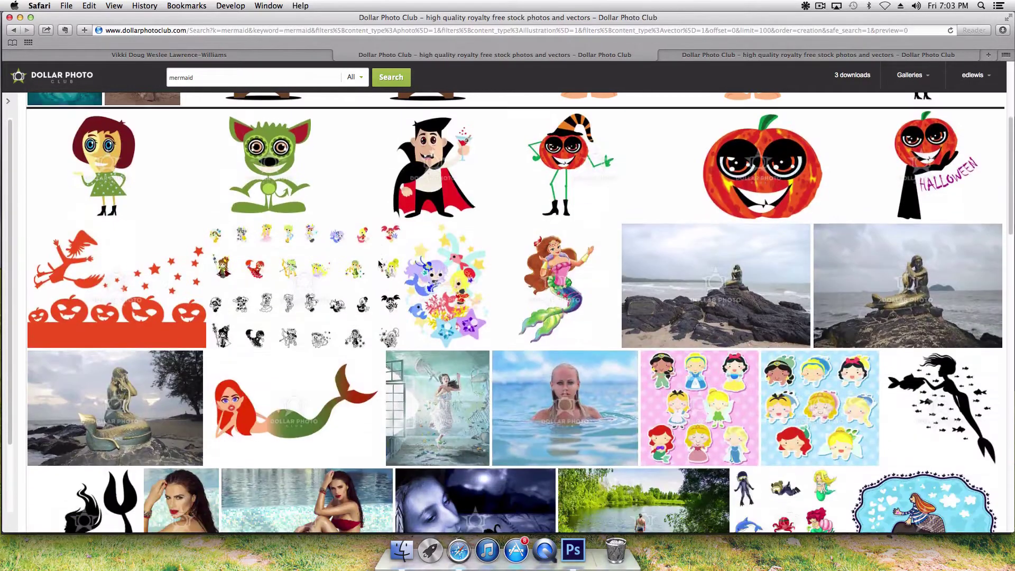
Step: Browse the mermaid search results to find the beach sand sculpture photo
{"action": "scroll", "coordinate": [477, 293], "scroll_direction": "down", "scroll_amount": 5}
{"action": "scroll", "coordinate": [477, 293], "scroll_direction": "down", "scroll_amount": 3}
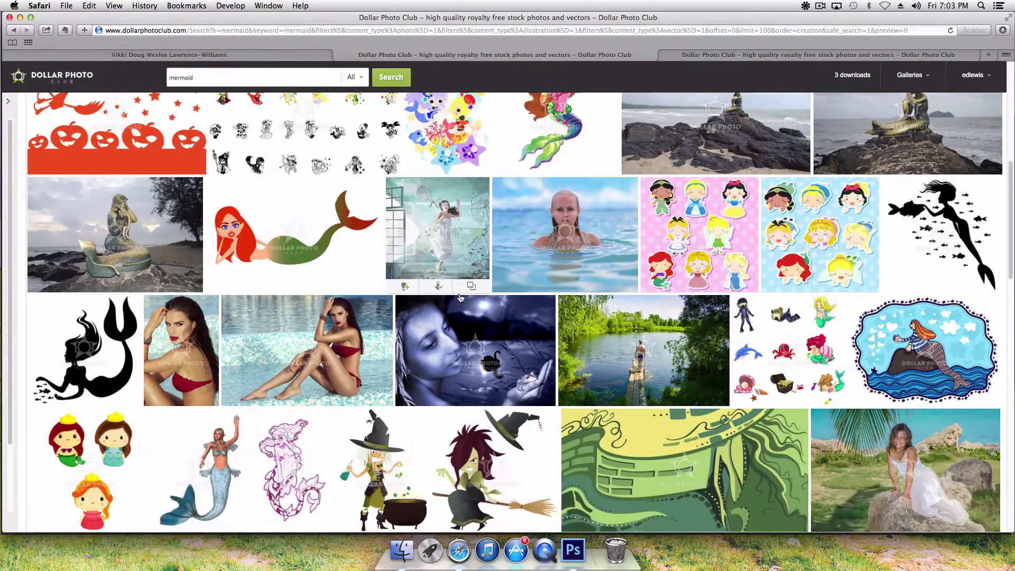
{"action": "scroll", "coordinate": [459, 303], "scroll_direction": "down", "scroll_amount": 5}
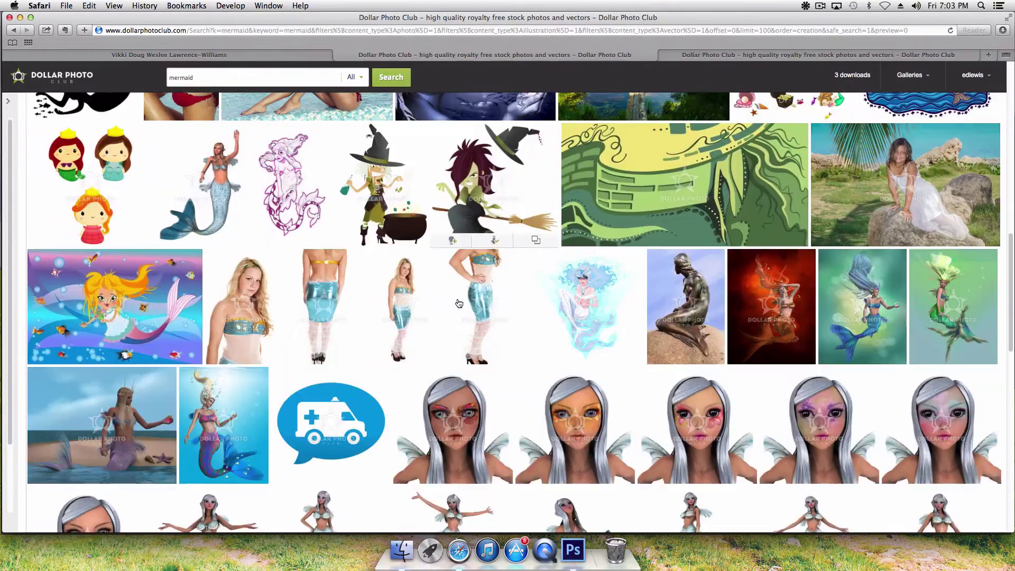
{"action": "scroll", "coordinate": [458, 303], "scroll_direction": "down", "scroll_amount": 3}
{"action": "scroll", "coordinate": [459, 303], "scroll_direction": "down", "scroll_amount": 2}
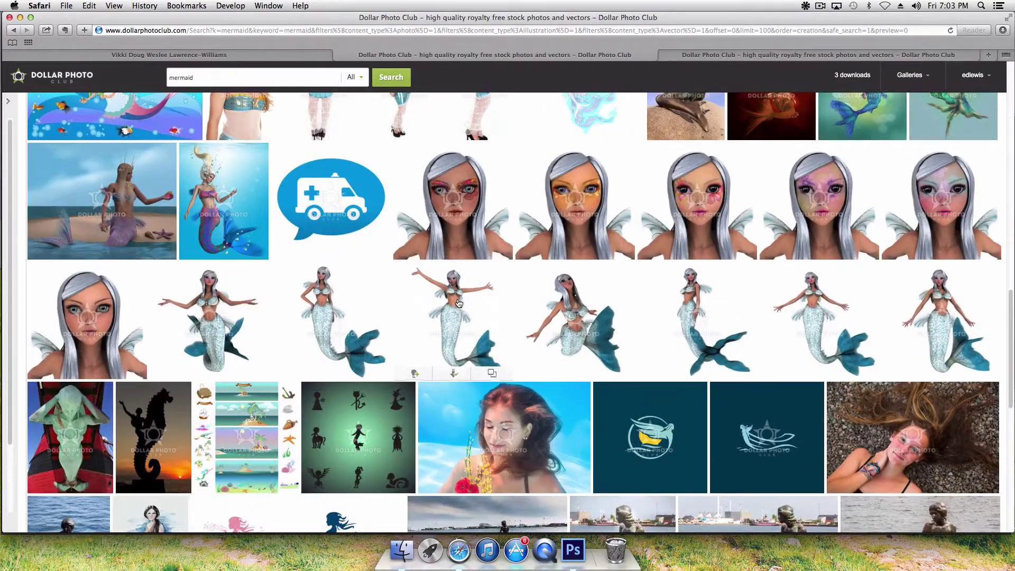
{"action": "scroll", "coordinate": [459, 303], "scroll_direction": "down", "scroll_amount": 3}
{"action": "mouse_move", "coordinate": [465, 305]}
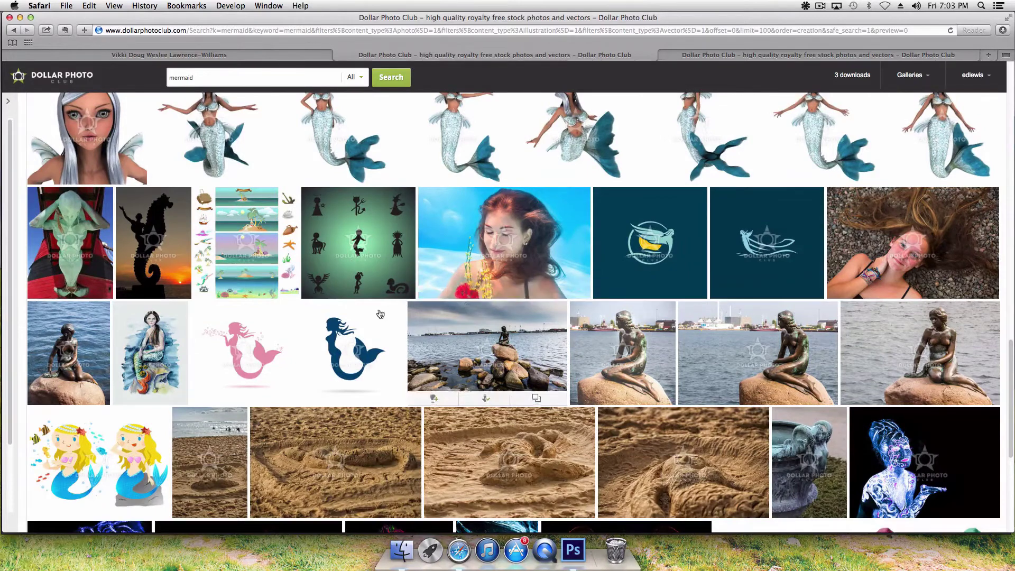
{"action": "scroll", "coordinate": [465, 301], "scroll_direction": "up", "scroll_amount": 5}
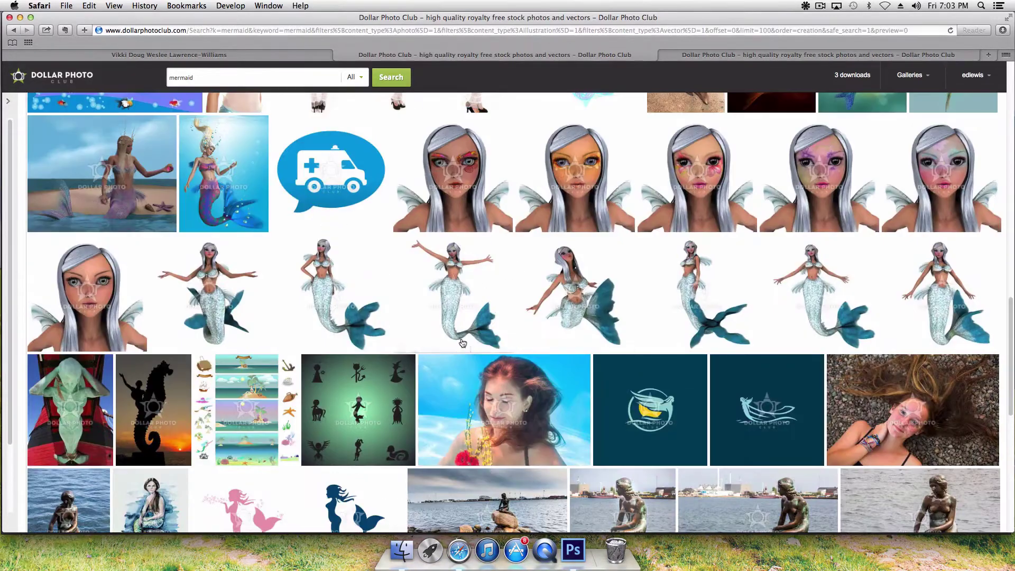
{"action": "mouse_move", "coordinate": [463, 344]}
{"action": "scroll", "coordinate": [466, 352], "scroll_direction": "up", "scroll_amount": 3}
{"action": "scroll", "coordinate": [469, 364], "scroll_direction": "up", "scroll_amount": 12}
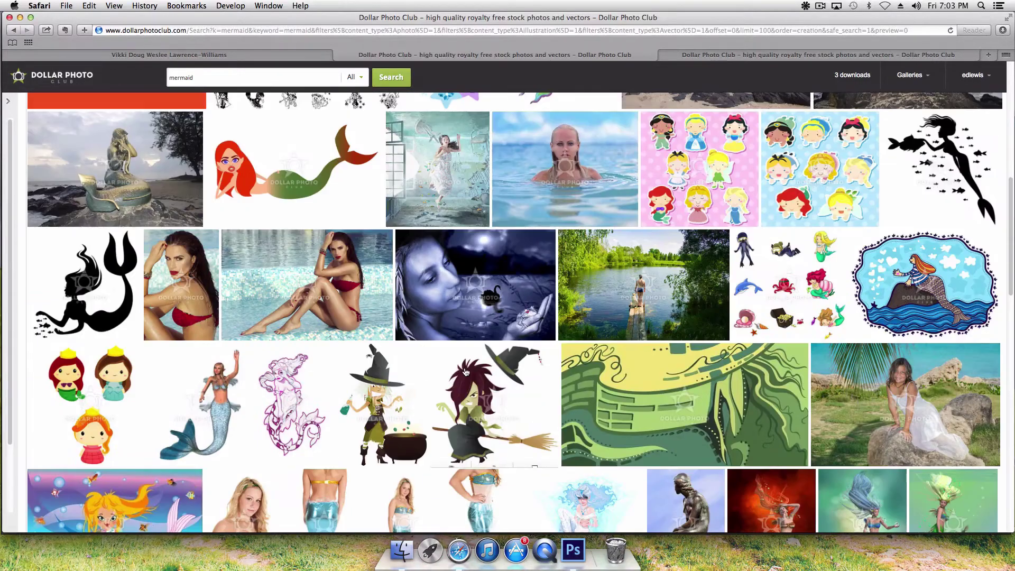
{"action": "mouse_move", "coordinate": [465, 372]}
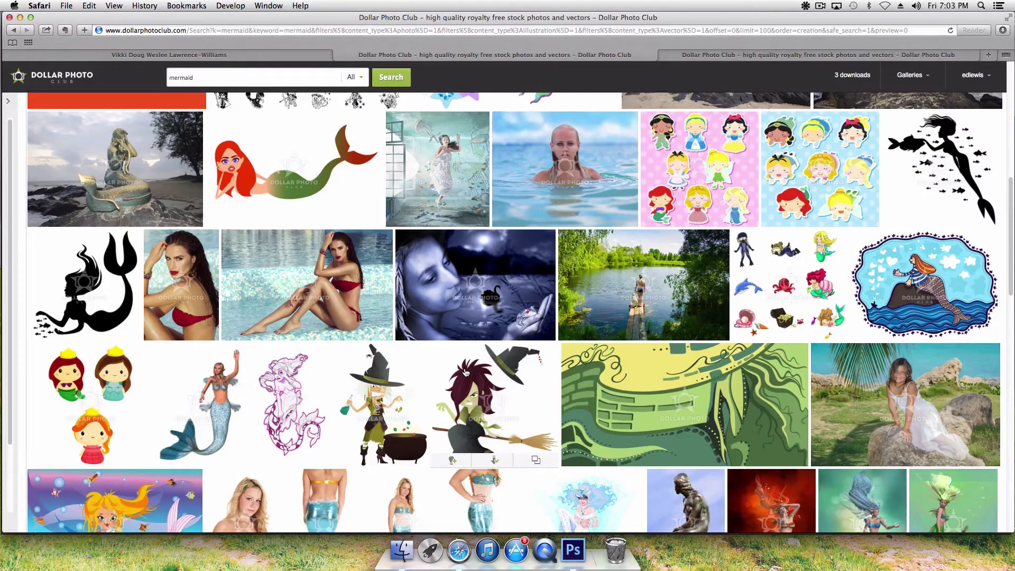
{"action": "scroll", "coordinate": [466, 372], "scroll_direction": "up", "scroll_amount": 2}
{"action": "scroll", "coordinate": [470, 372], "scroll_direction": "up", "scroll_amount": 5}
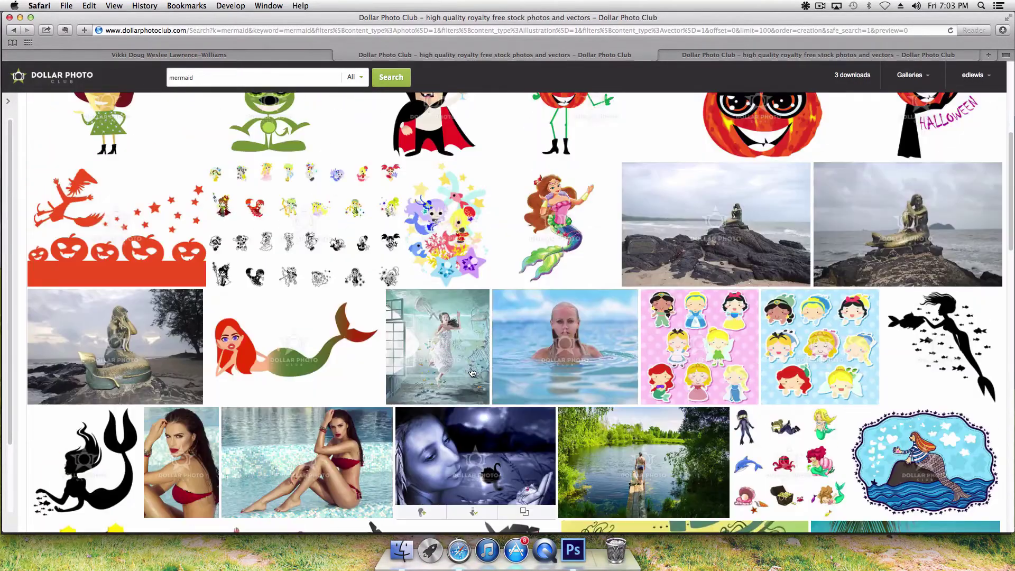
{"action": "scroll", "coordinate": [472, 372], "scroll_direction": "up", "scroll_amount": 10}
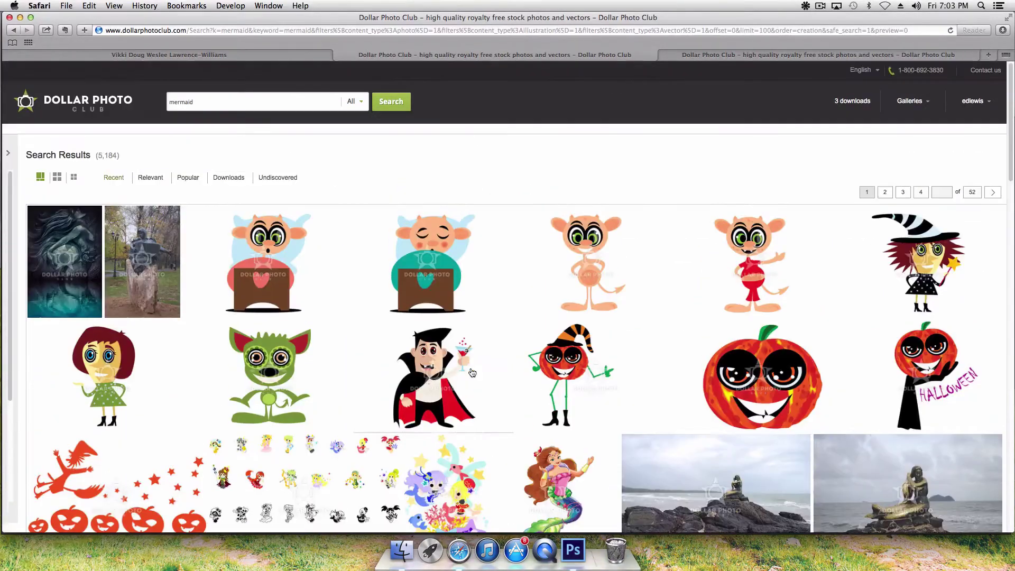
{"action": "scroll", "coordinate": [472, 373], "scroll_direction": "down", "scroll_amount": 18}
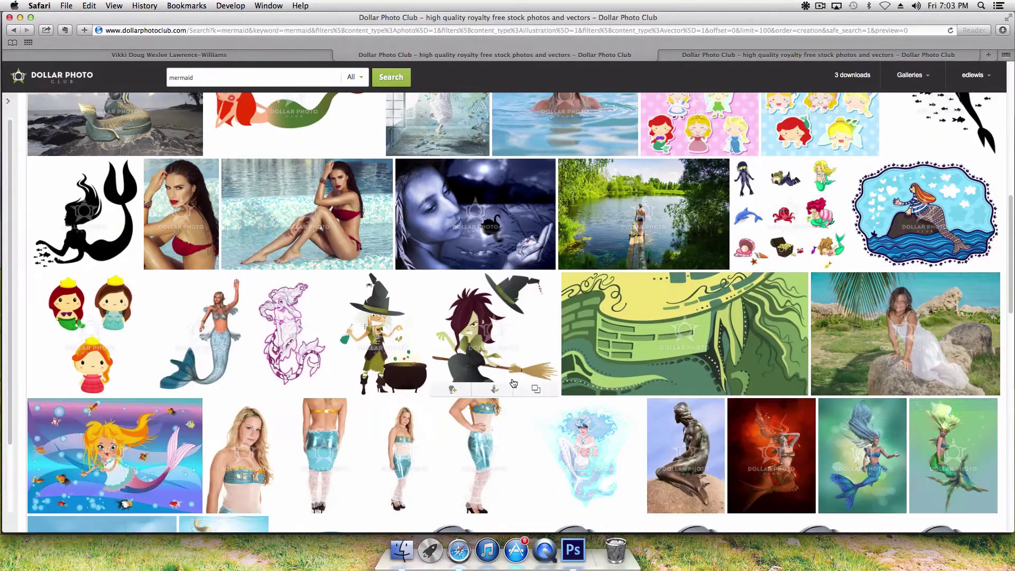
{"action": "scroll", "coordinate": [718, 372], "scroll_direction": "down", "scroll_amount": 2}
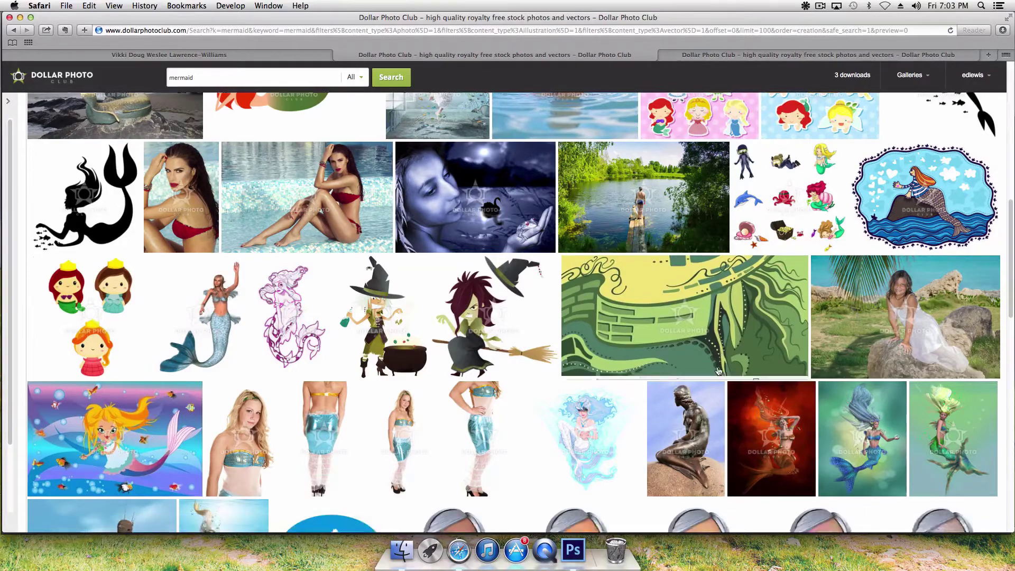
{"action": "scroll", "coordinate": [718, 371], "scroll_direction": "down", "scroll_amount": 17}
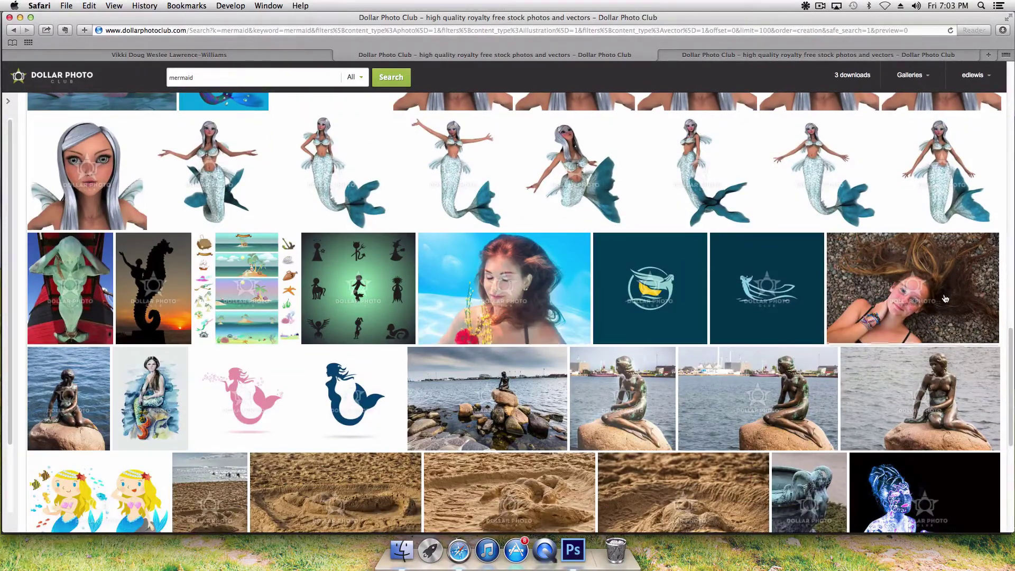
{"action": "scroll", "coordinate": [656, 290], "scroll_direction": "down", "scroll_amount": 2}
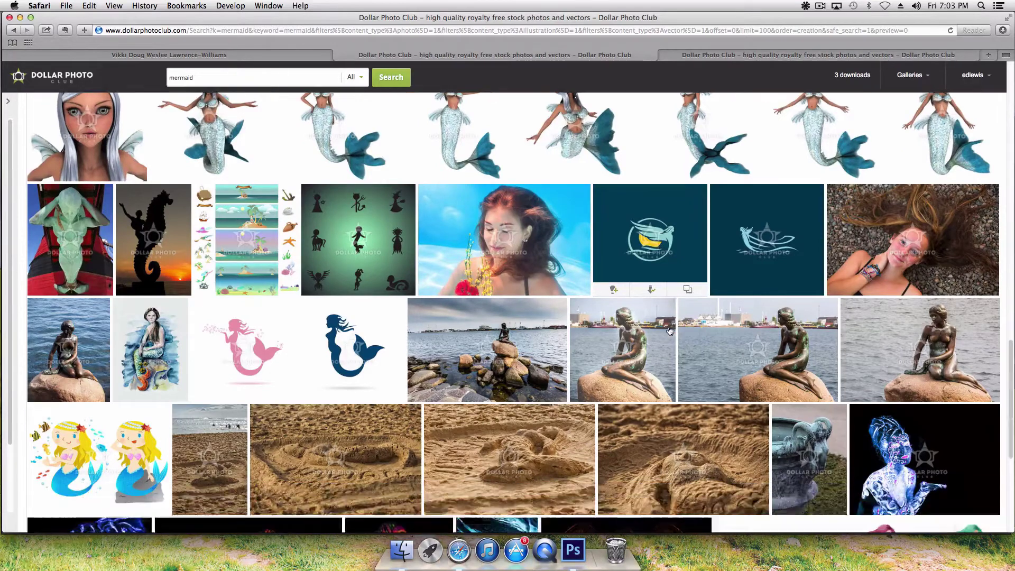
{"action": "scroll", "coordinate": [477, 376], "scroll_direction": "down", "scroll_amount": 2}
{"action": "scroll", "coordinate": [478, 375], "scroll_direction": "down", "scroll_amount": 2}
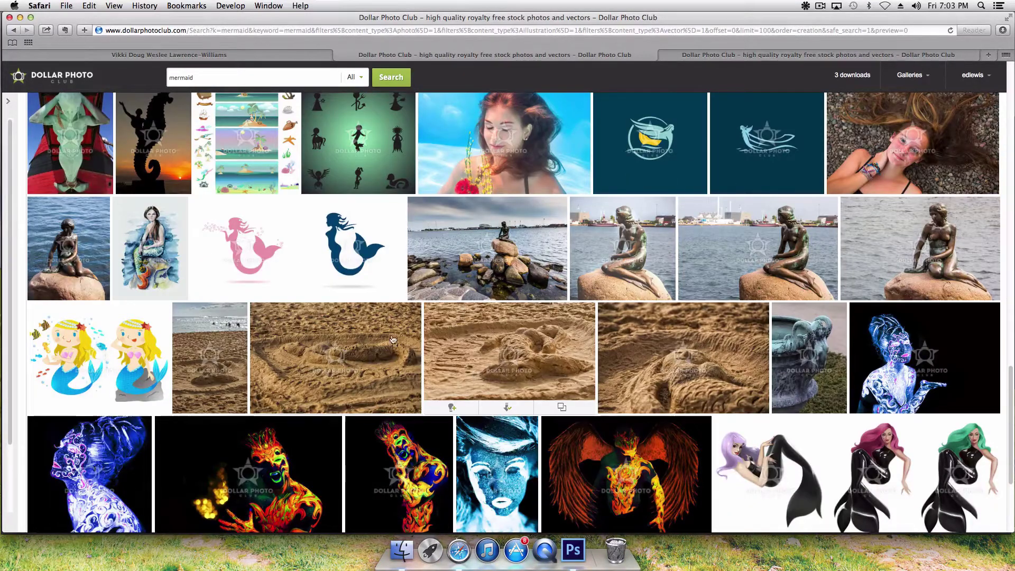
Step: Save the beach sand photo to the Mermaid gallery and go to the gallery's browser tab
{"action": "left_click", "coordinate": [190, 411]}
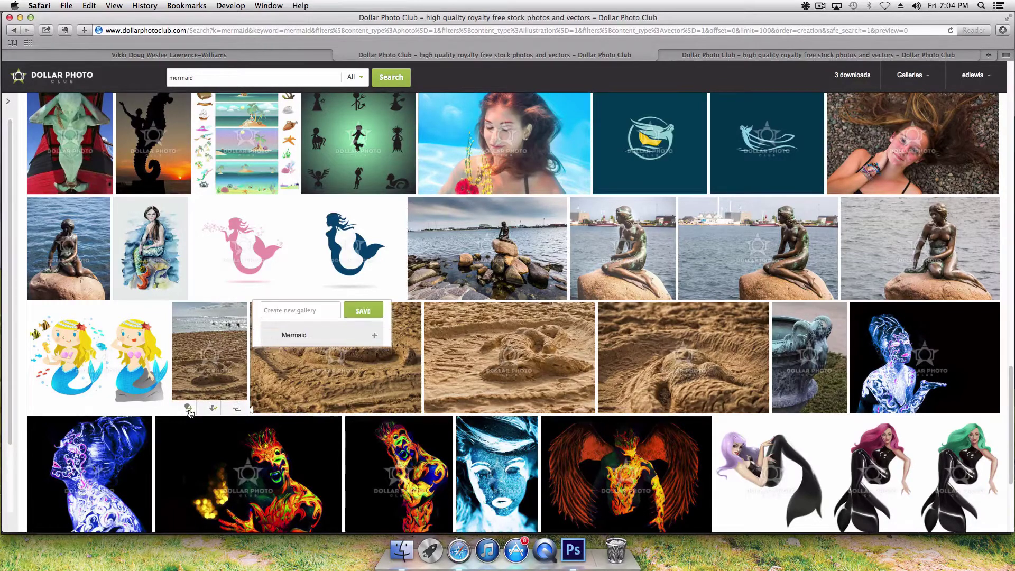
{"action": "left_click", "coordinate": [316, 340]}
{"action": "scroll", "coordinate": [624, 375], "scroll_direction": "down", "scroll_amount": 3}
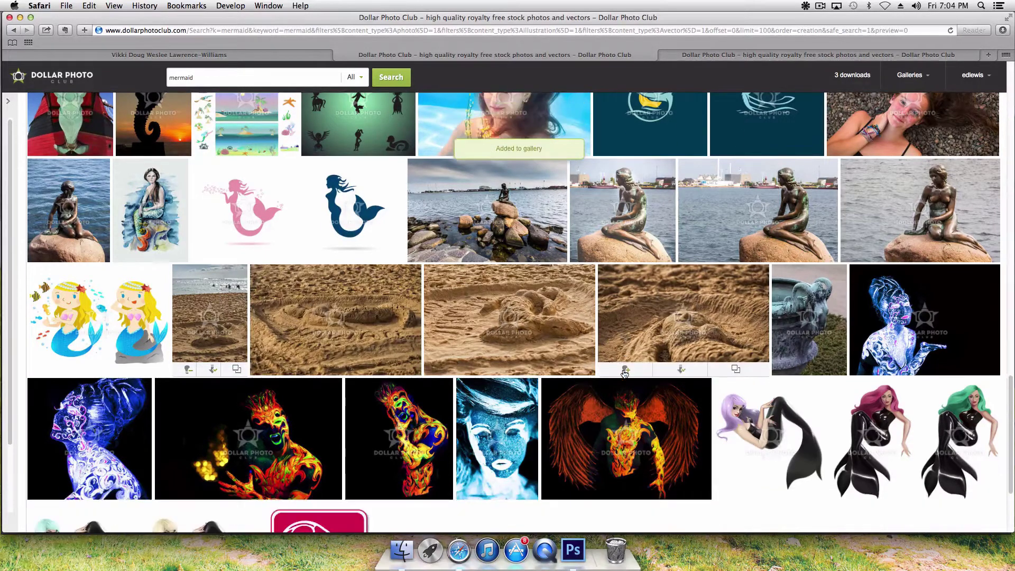
{"action": "scroll", "coordinate": [626, 369], "scroll_direction": "up", "scroll_amount": 5}
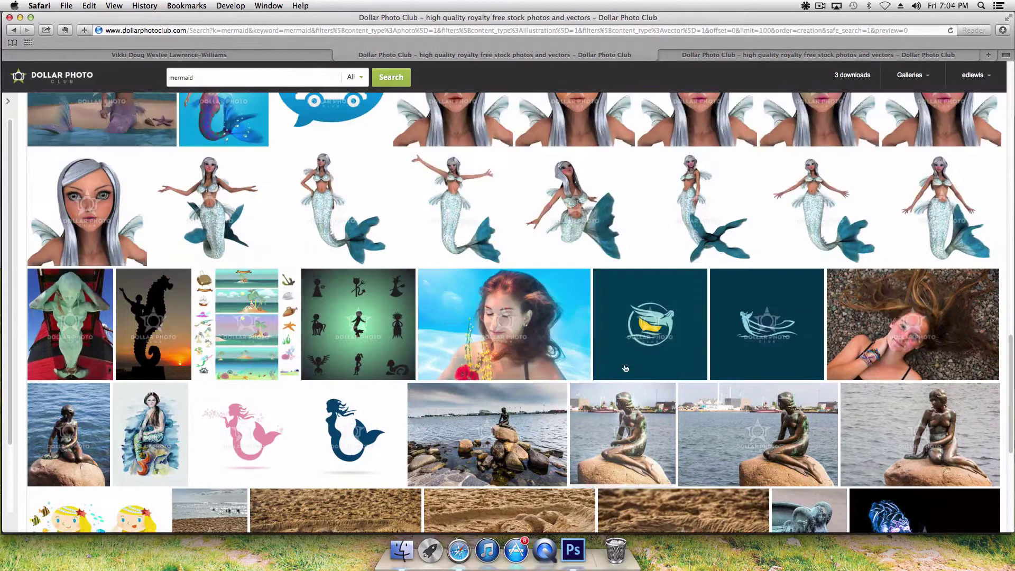
{"action": "left_click", "coordinate": [732, 54]}
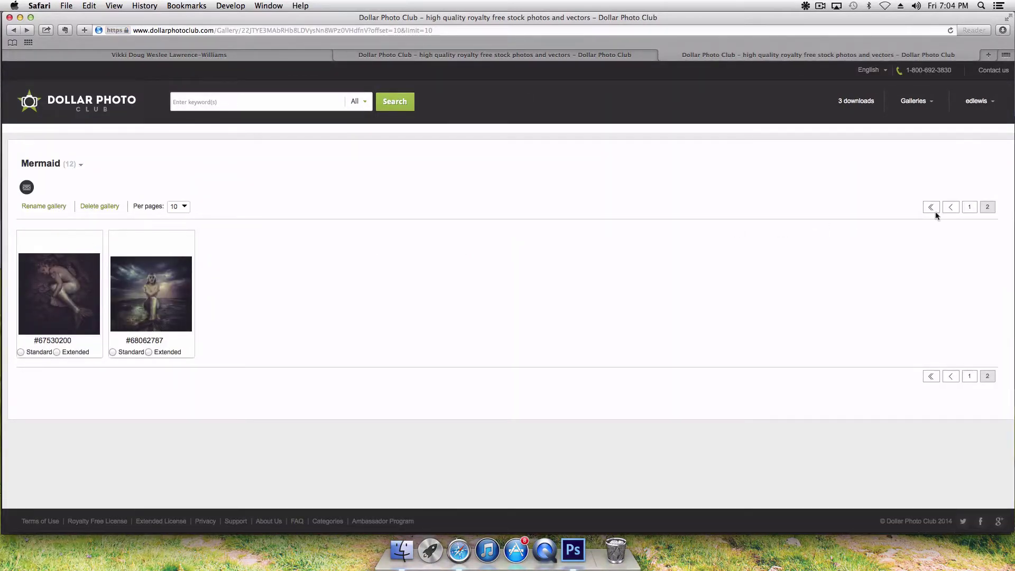
Step: Return to page 1 of the Mermaid gallery and show 50 images per page, listing all 14
{"action": "left_click", "coordinate": [970, 208]}
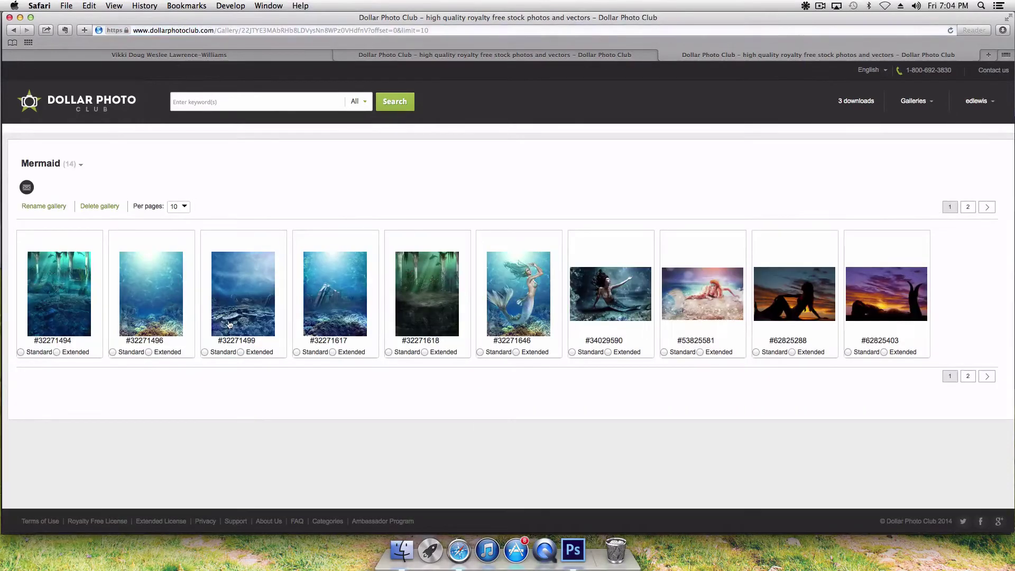
{"action": "left_click", "coordinate": [185, 207]}
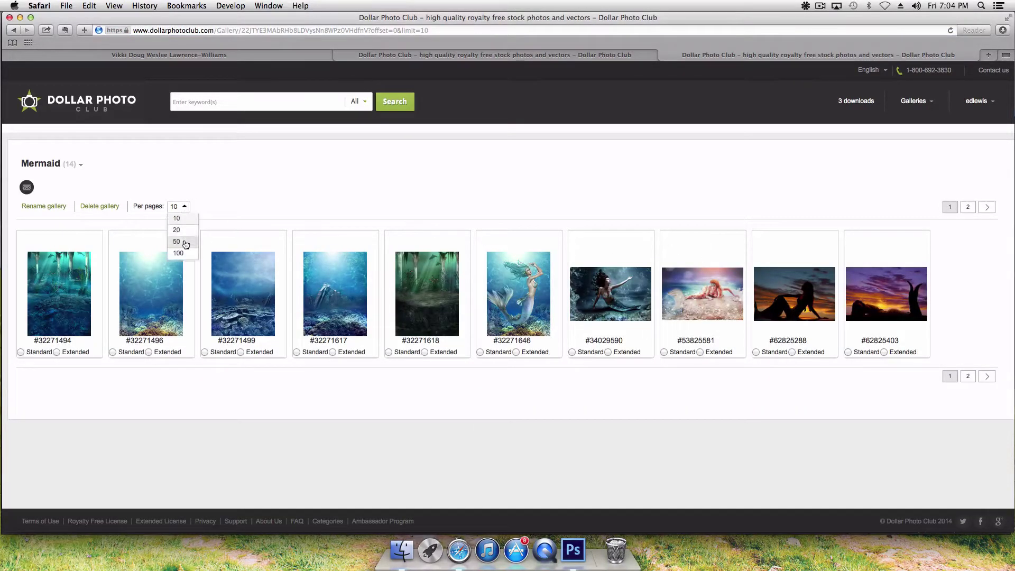
{"action": "left_click", "coordinate": [185, 245]}
{"action": "scroll", "coordinate": [417, 338], "scroll_direction": "down", "scroll_amount": 1}
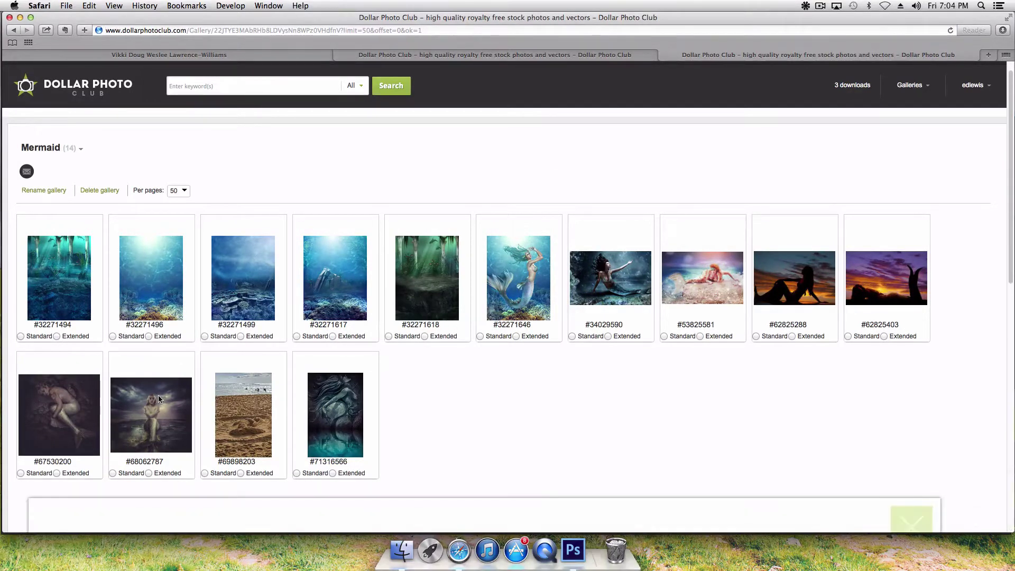
{"action": "scroll", "coordinate": [455, 385], "scroll_direction": "down", "scroll_amount": 7}
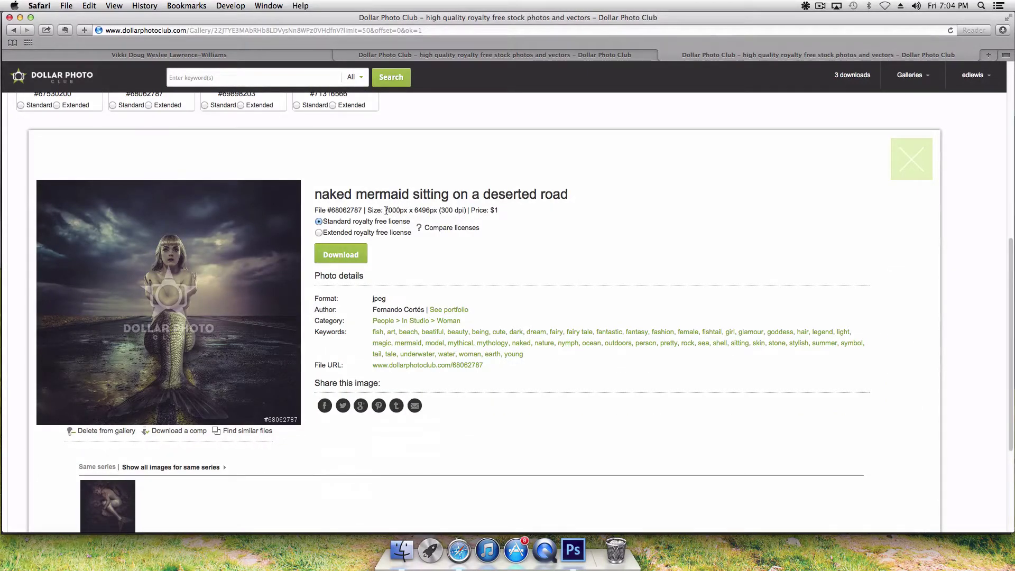
Step: Confirm the 7000px x 6496px size and download photo #68062787 with the Standard license
{"action": "left_click_drag", "start_coordinate": [384, 210], "coordinate": [434, 212]}
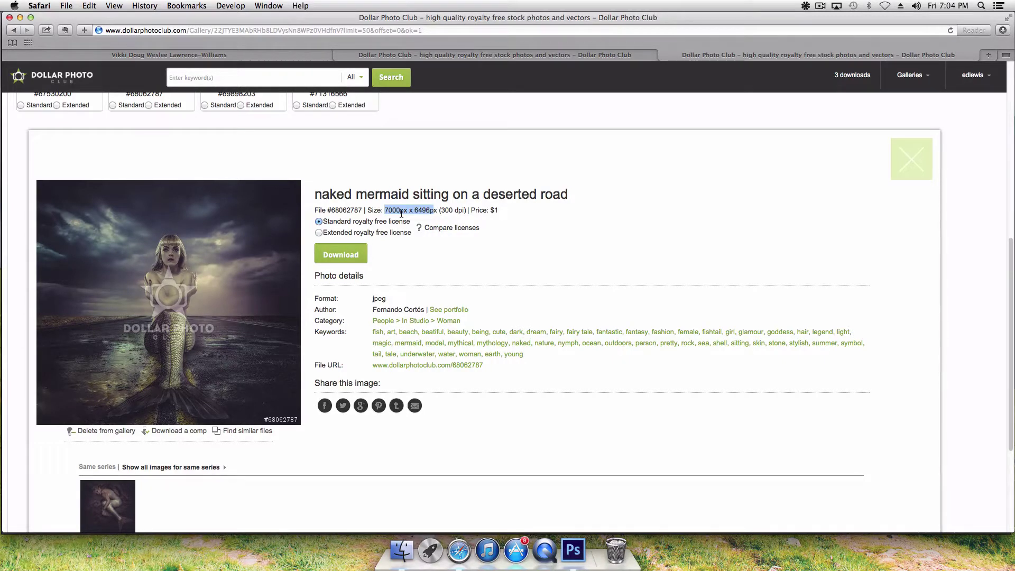
{"action": "left_click", "coordinate": [345, 256]}
{"action": "left_click", "coordinate": [820, 7]}
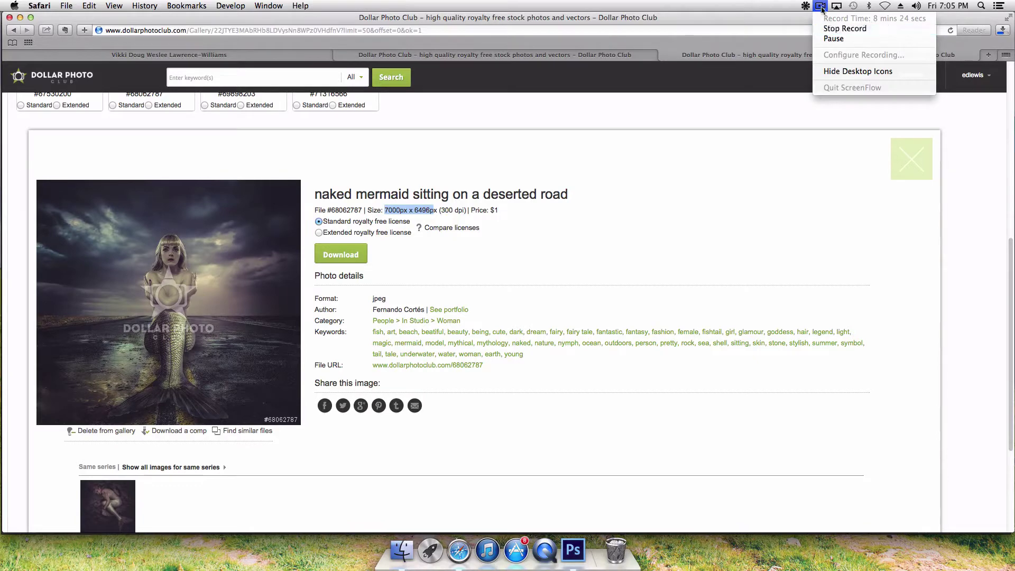
{"action": "left_click", "coordinate": [833, 38]}
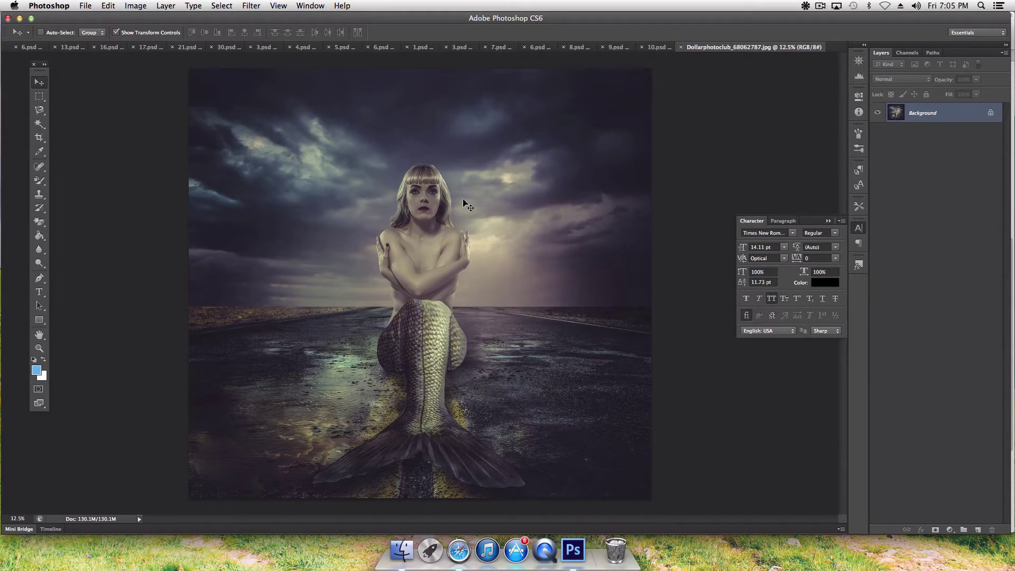
Step: Dismiss the locked-layer alert and convert the Background into an editable layer named 'mermaid'
{"action": "left_click_drag", "start_coordinate": [467, 206], "coordinate": [236, 320]}
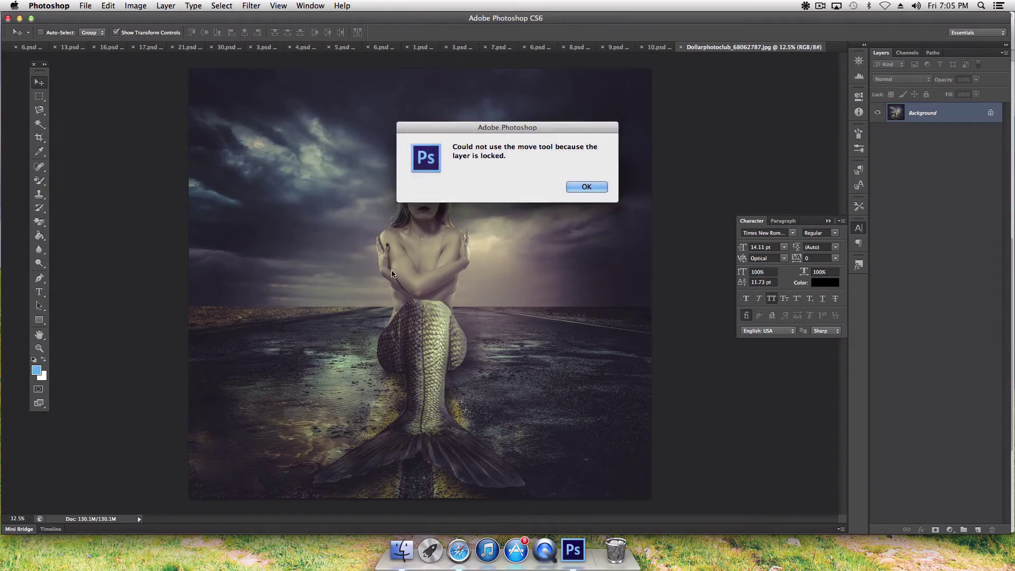
{"action": "left_click", "coordinate": [586, 187]}
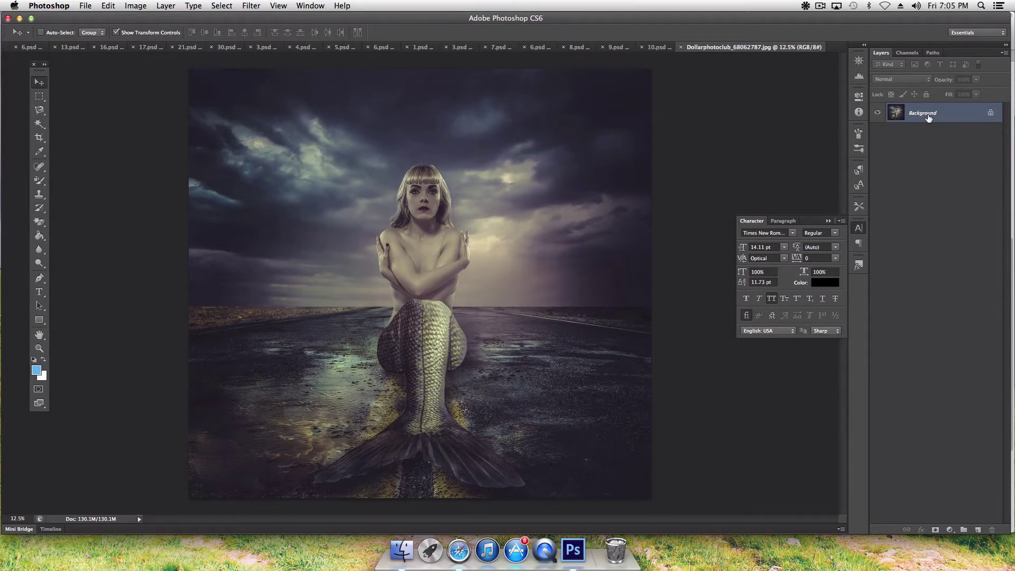
{"action": "double_click", "coordinate": [929, 117]}
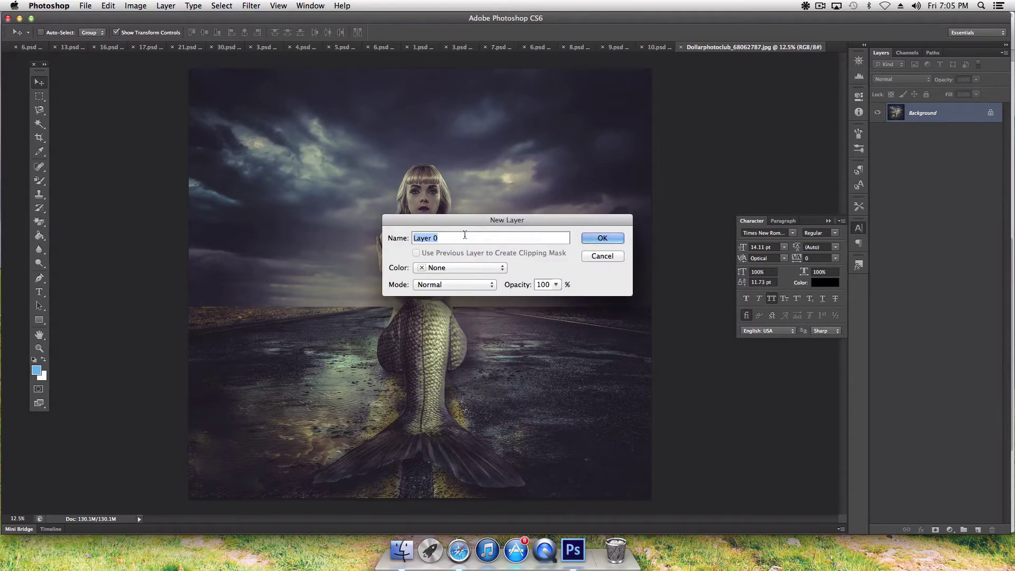
{"action": "type", "text": "mermain"}
{"action": "key", "text": "BackSpace"}
{"action": "type", "text": "d"}
{"action": "left_click", "coordinate": [602, 238]}
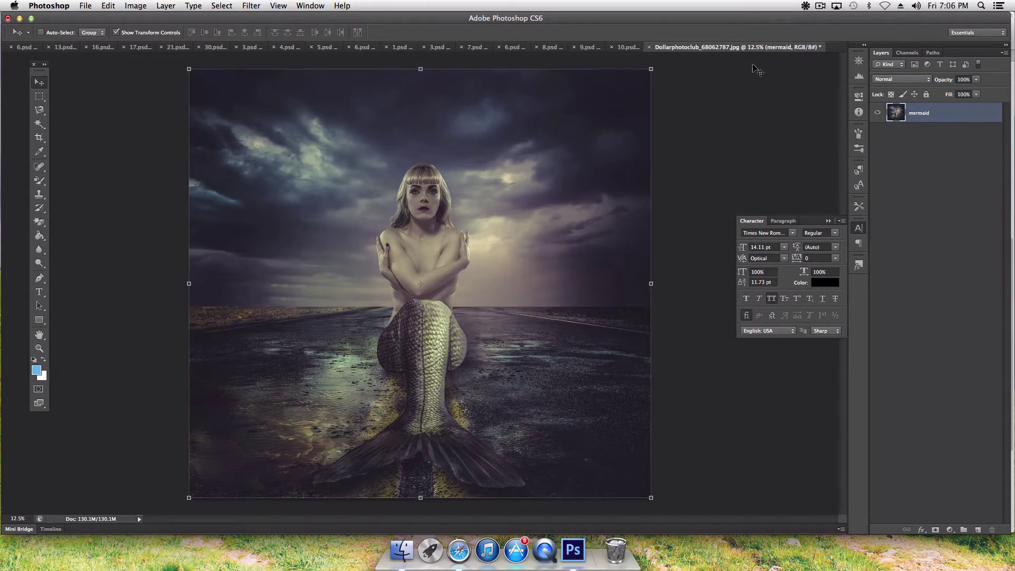
Step: Float the mermaid photo in its own window, moved aside, and bring up the 16.psd GREEN FIELD cover
{"action": "right_click", "coordinate": [738, 47]}
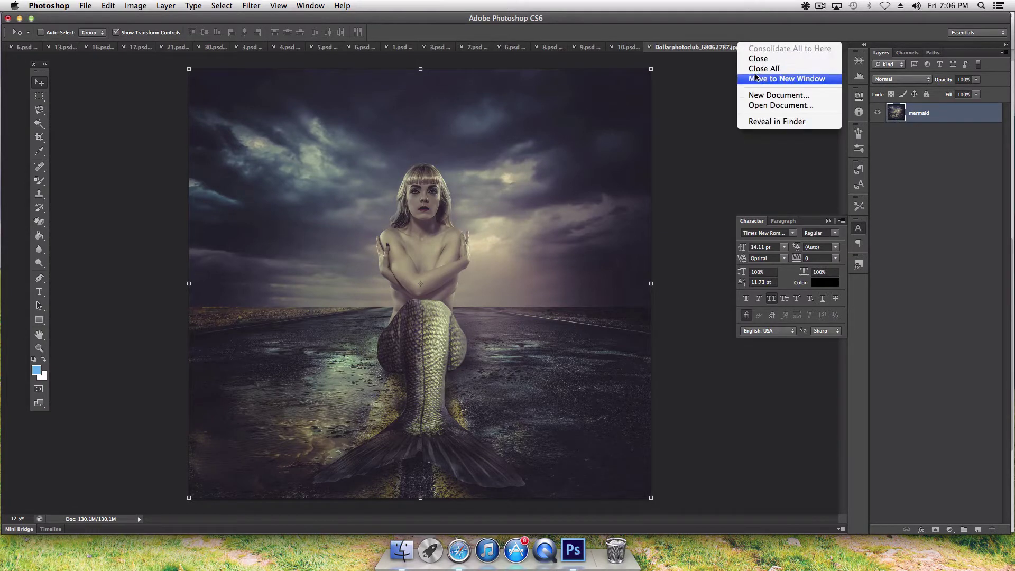
{"action": "left_click", "coordinate": [756, 78]}
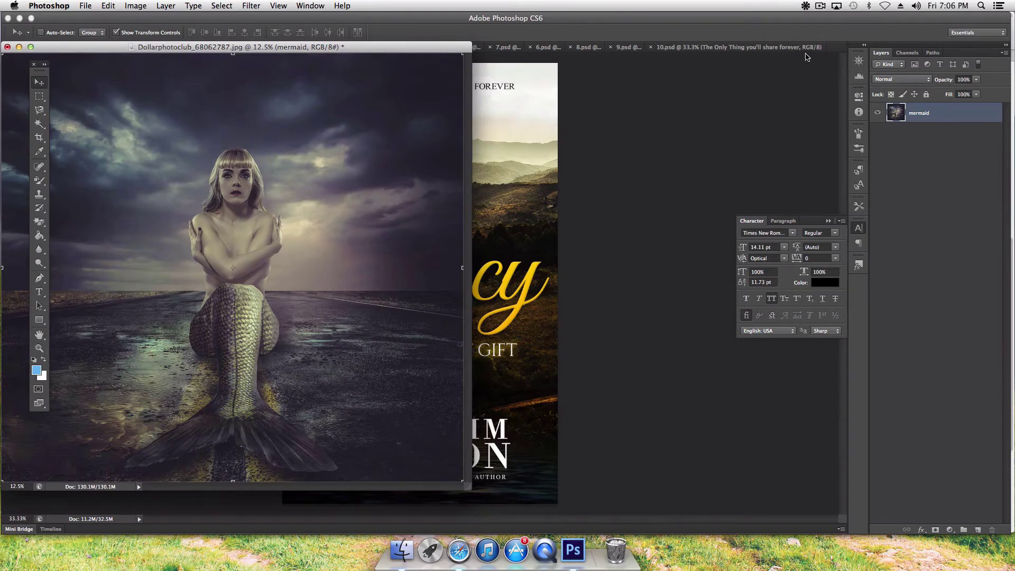
{"action": "left_click_drag", "start_coordinate": [93, 51], "coordinate": [707, 152]}
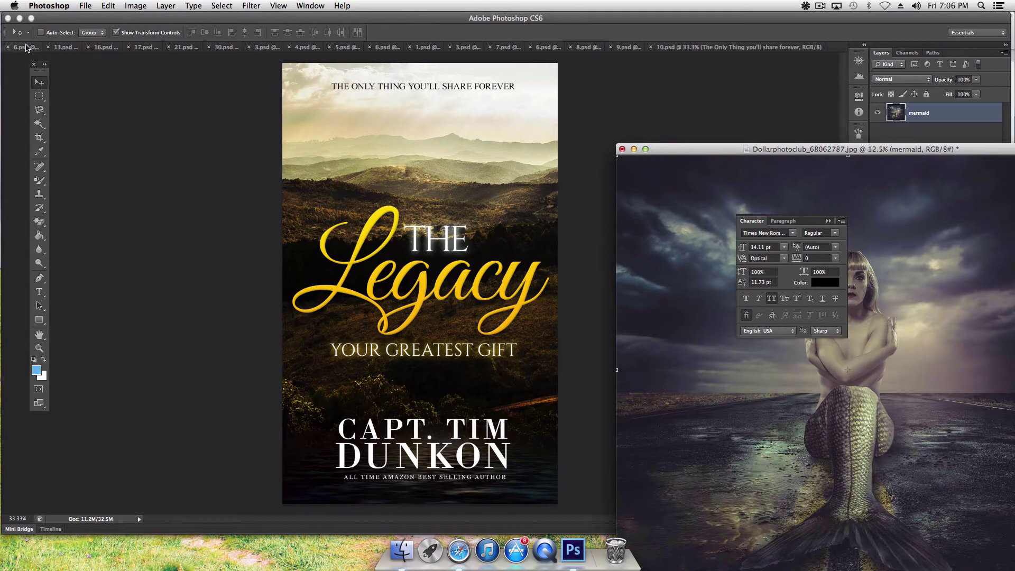
{"action": "left_click", "coordinate": [25, 47]}
{"action": "left_click", "coordinate": [111, 49]}
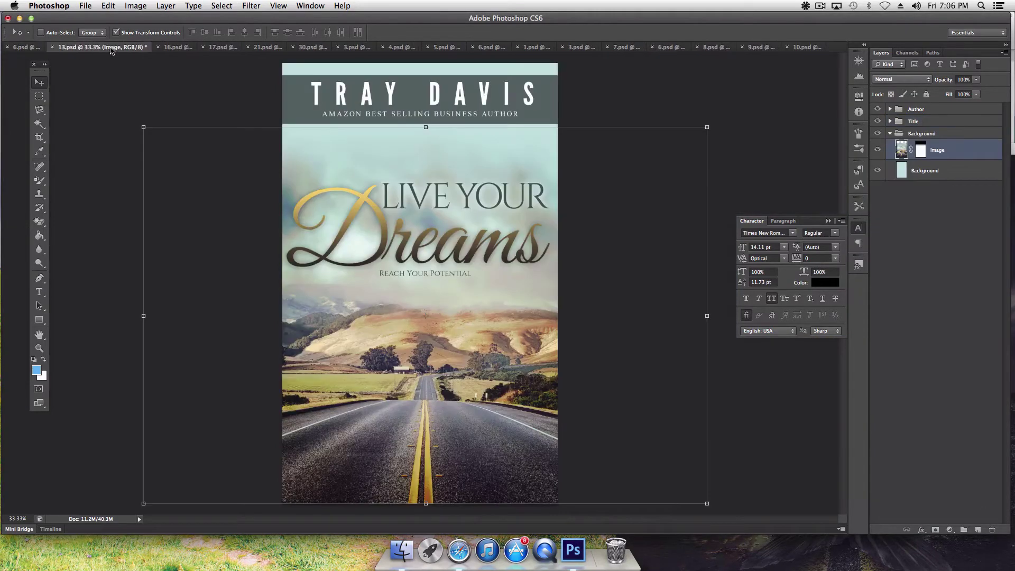
{"action": "left_click", "coordinate": [170, 48]}
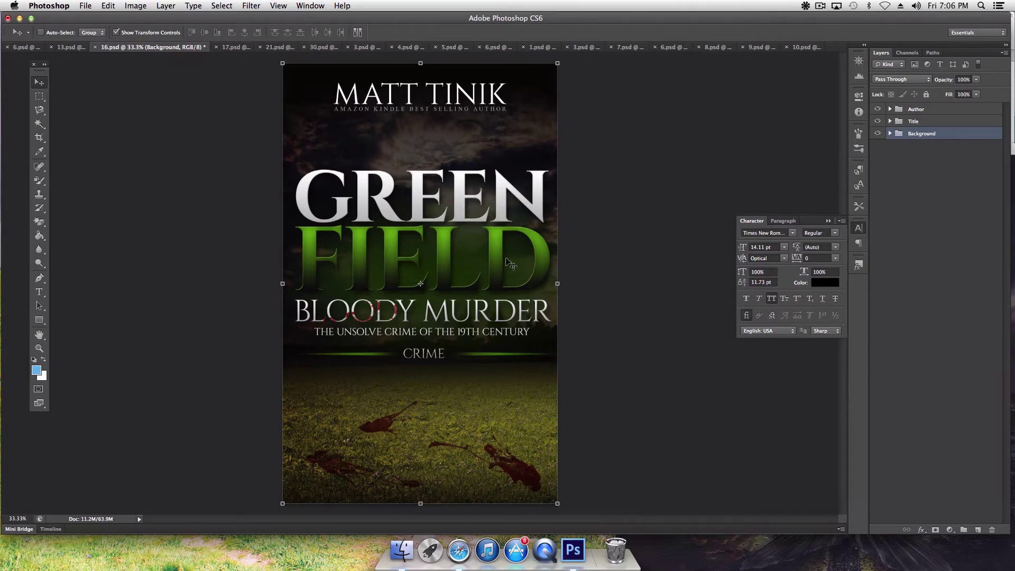
Step: Drag the mermaid layer from its window onto the GREEN FIELD cover and position it
{"action": "left_click", "coordinate": [790, 560]}
{"action": "left_click_drag", "start_coordinate": [911, 228], "coordinate": [465, 237]}
{"action": "left_click_drag", "start_coordinate": [229, 154], "coordinate": [407, 163]}
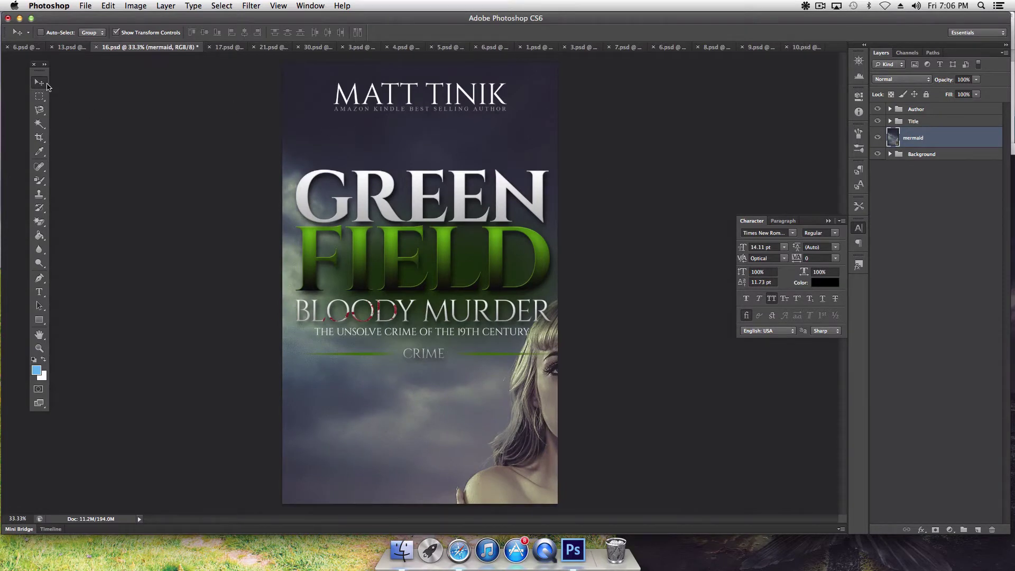
{"action": "left_click_drag", "start_coordinate": [405, 142], "coordinate": [625, 264]}
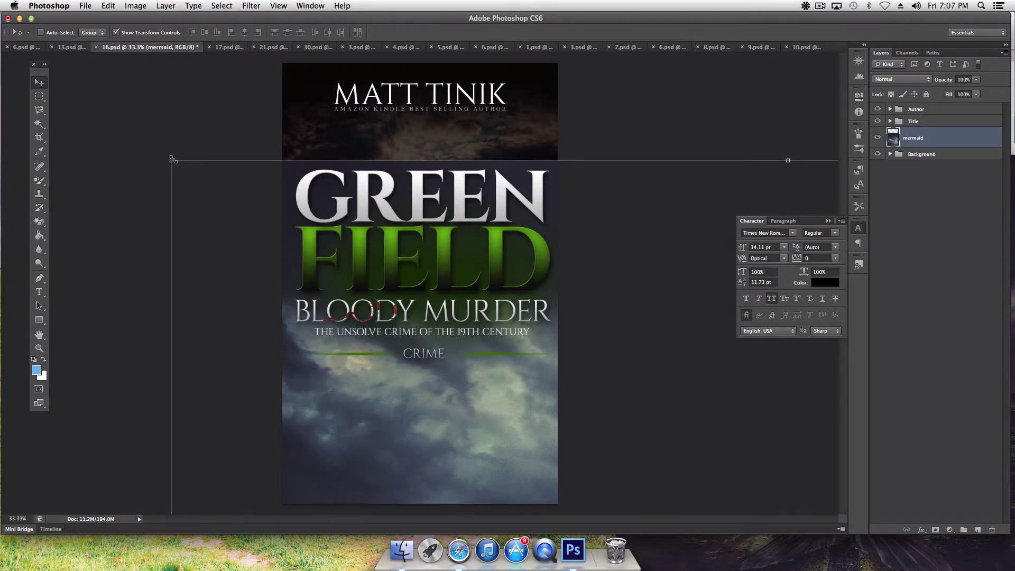
Step: Scale the mermaid image to about 62%, commit it, and nudge it up on the cover
{"action": "left_click_drag", "start_coordinate": [171, 160], "coordinate": [413, 361]}
{"action": "left_click_drag", "start_coordinate": [529, 411], "coordinate": [234, 178]}
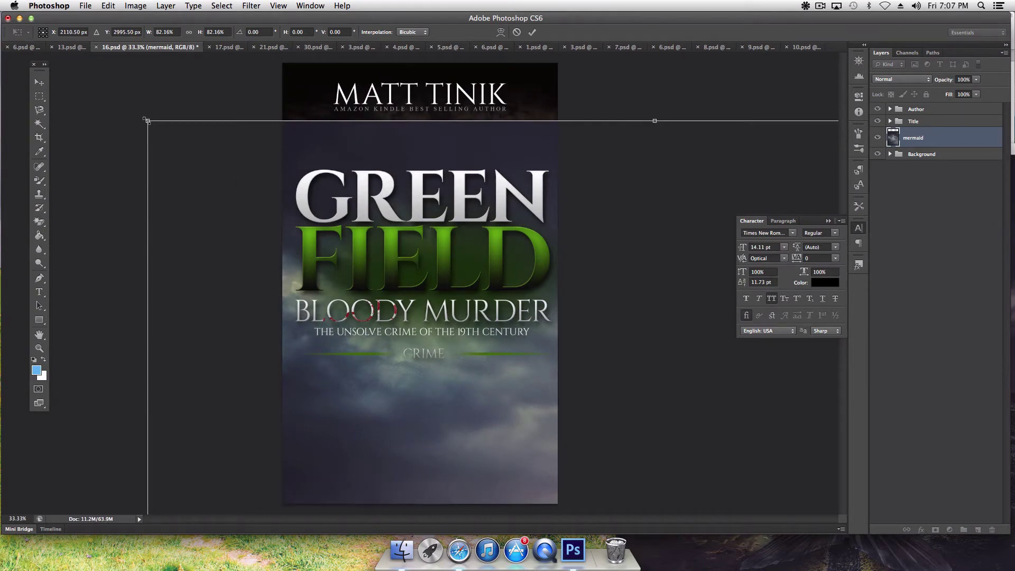
{"action": "left_click_drag", "start_coordinate": [147, 122], "coordinate": [428, 319]}
{"action": "left_click_drag", "start_coordinate": [497, 379], "coordinate": [186, 115]}
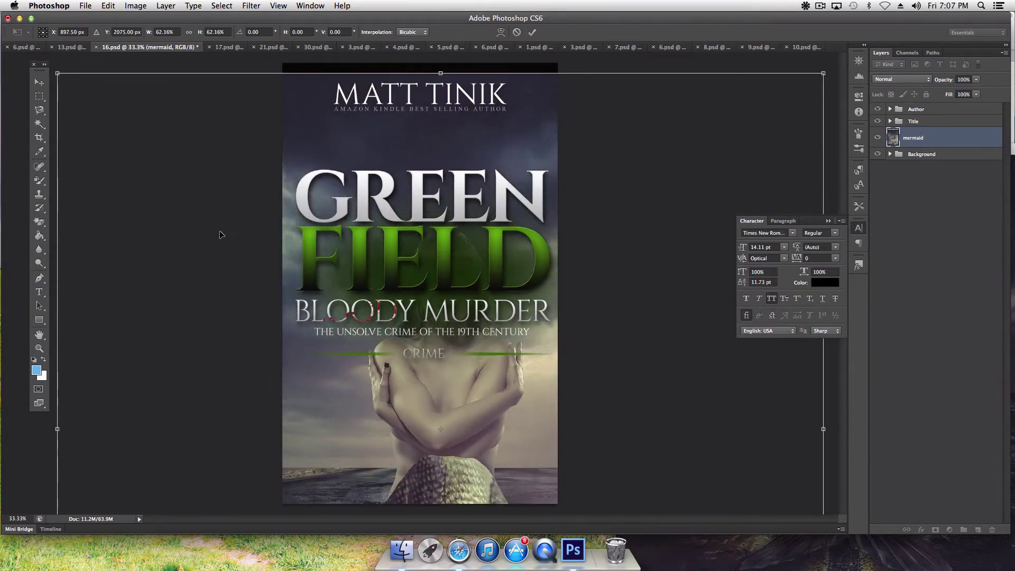
{"action": "key", "text": "Return"}
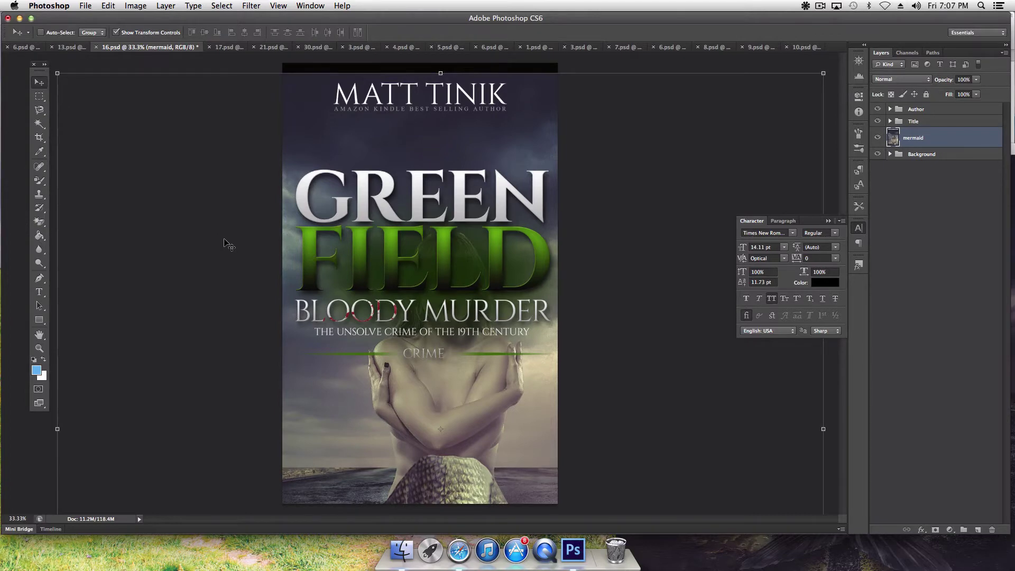
{"action": "left_click_drag", "start_coordinate": [220, 231], "coordinate": [200, 118]}
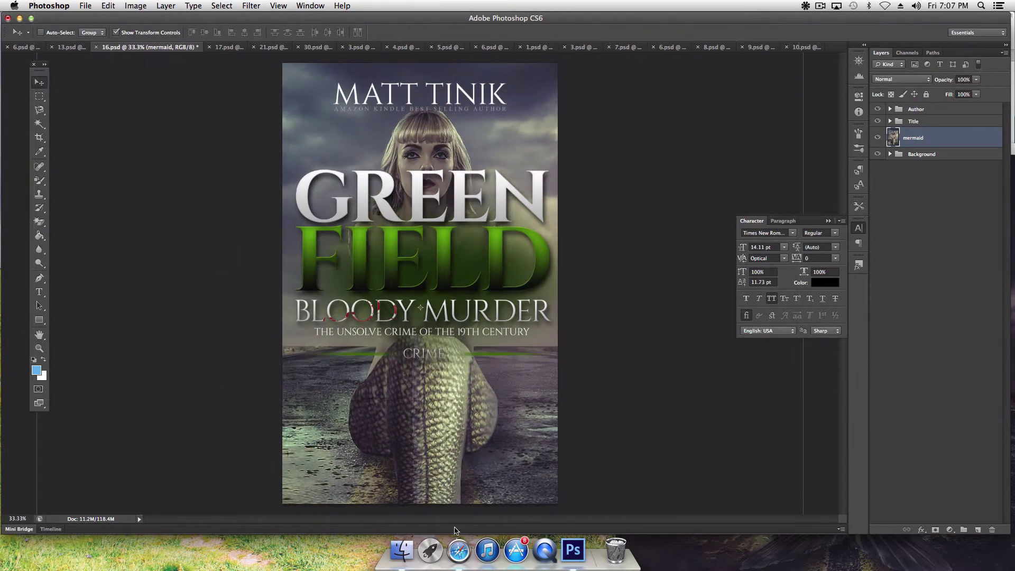
{"action": "left_click", "coordinate": [459, 551]}
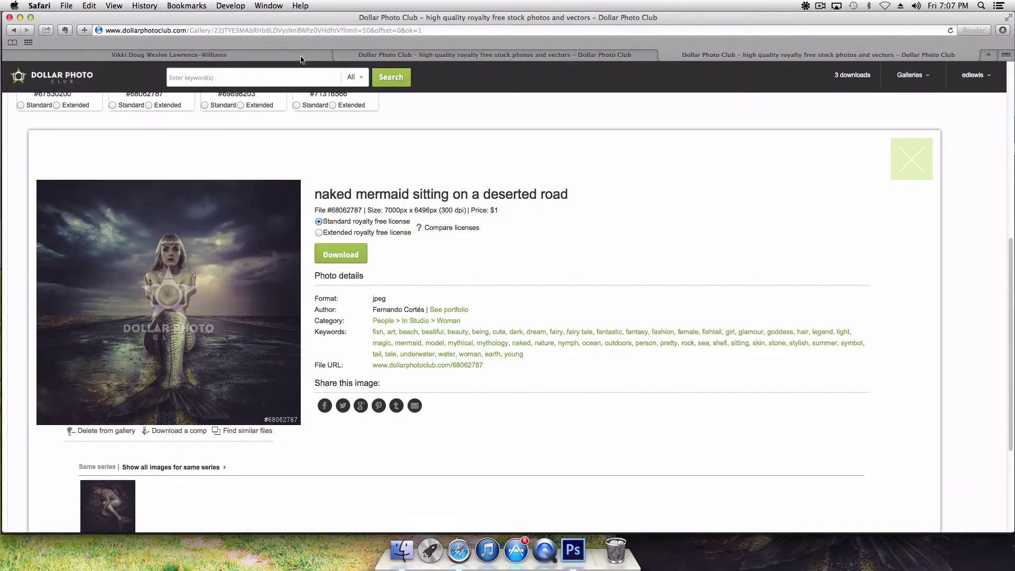
Step: View the author's earlier Missing Mermaid draft cover on Facebook, then return to Photoshop
{"action": "left_click", "coordinate": [301, 58]}
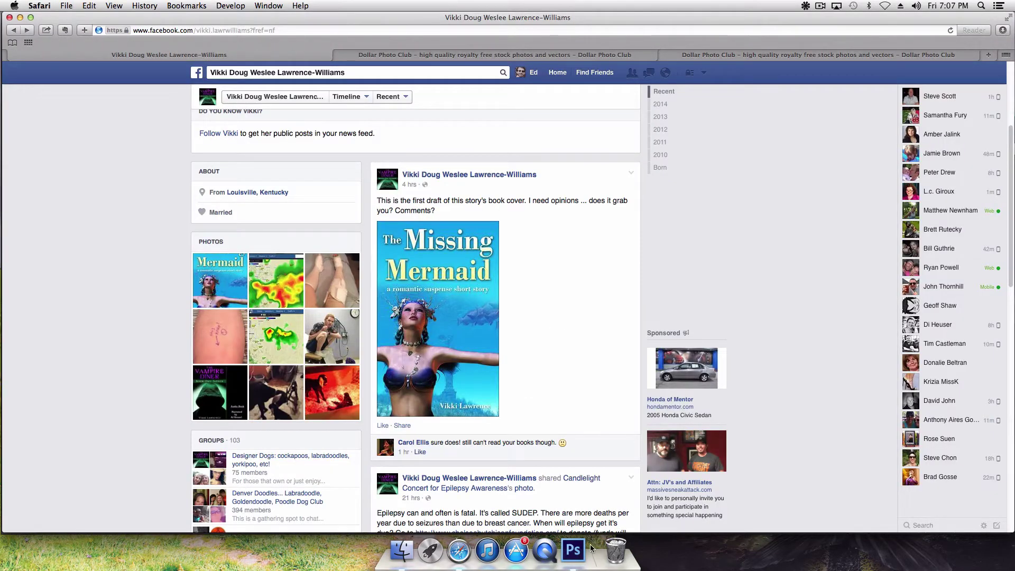
{"action": "left_click", "coordinate": [574, 550]}
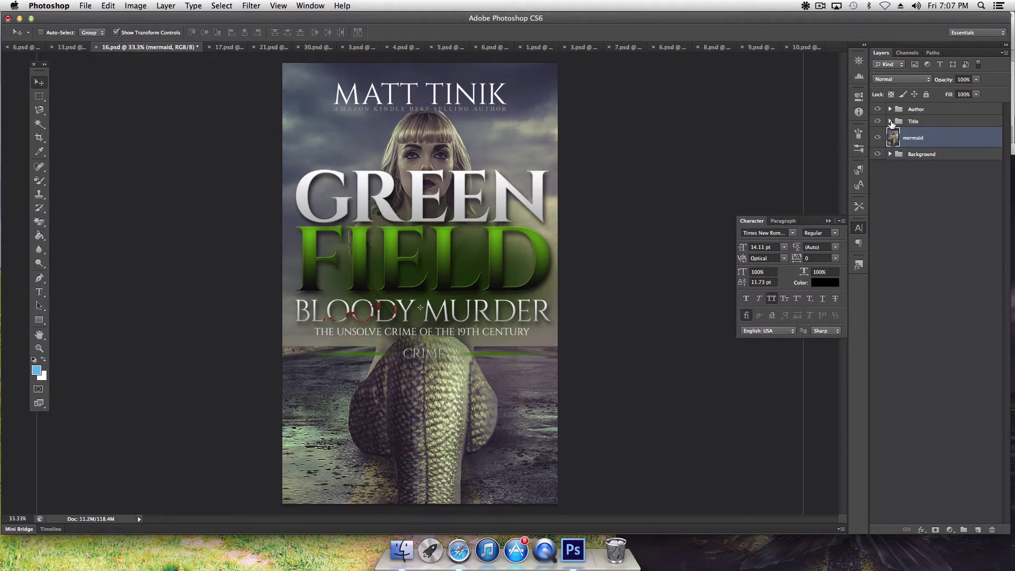
Step: Expand and select the Title group, then move the title block down the cover
{"action": "left_click", "coordinate": [890, 121]}
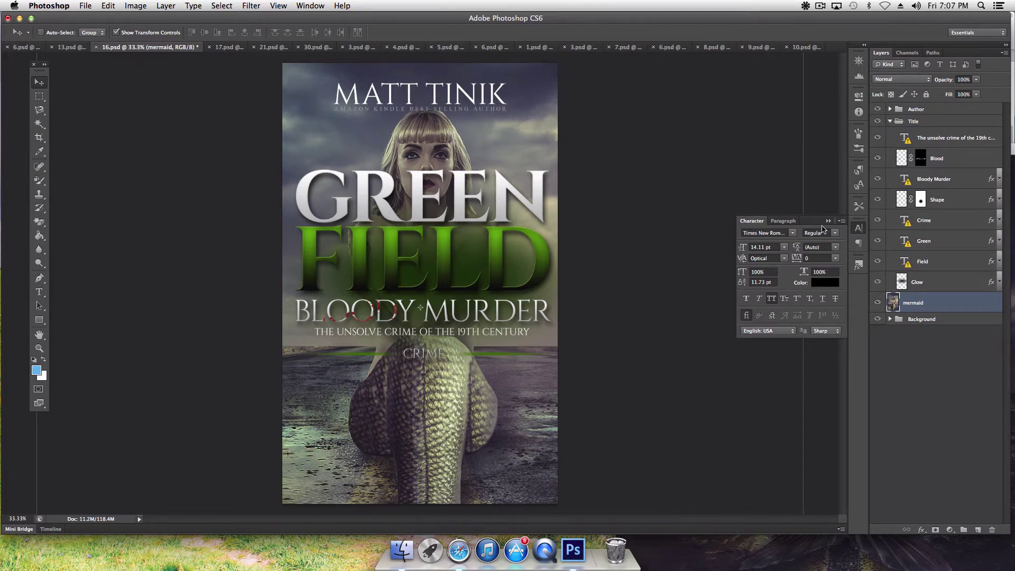
{"action": "left_click", "coordinate": [917, 122]}
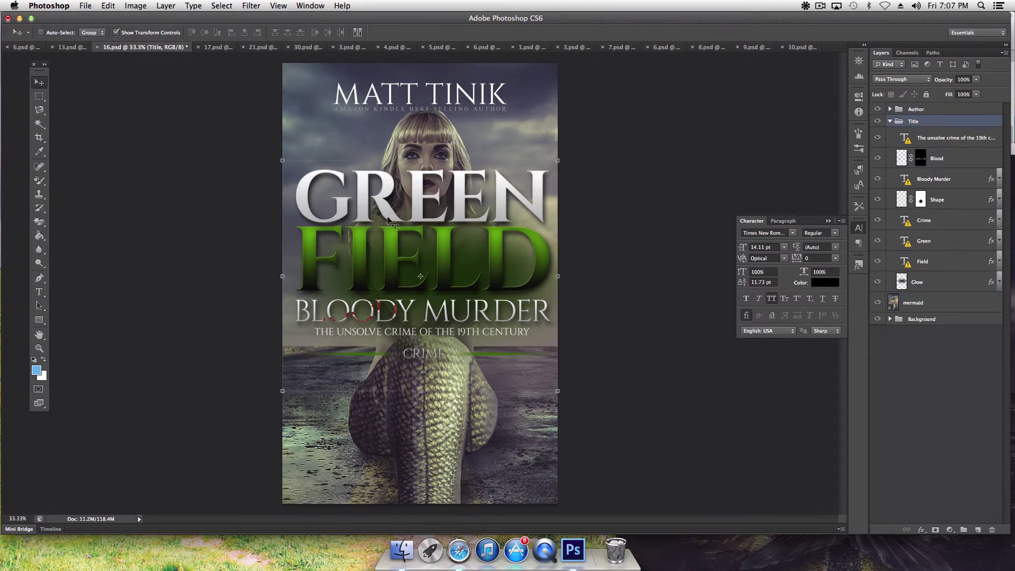
{"action": "left_click_drag", "start_coordinate": [422, 197], "coordinate": [426, 334]}
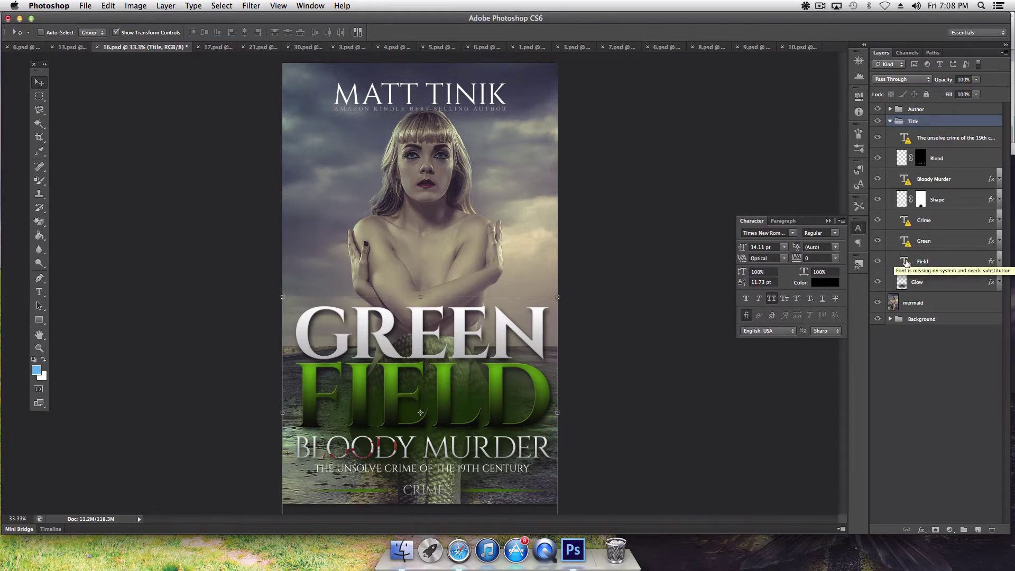
Step: Hide the CRIME text and its green Shape line, then lower the title block slightly more
{"action": "left_click", "coordinate": [878, 220]}
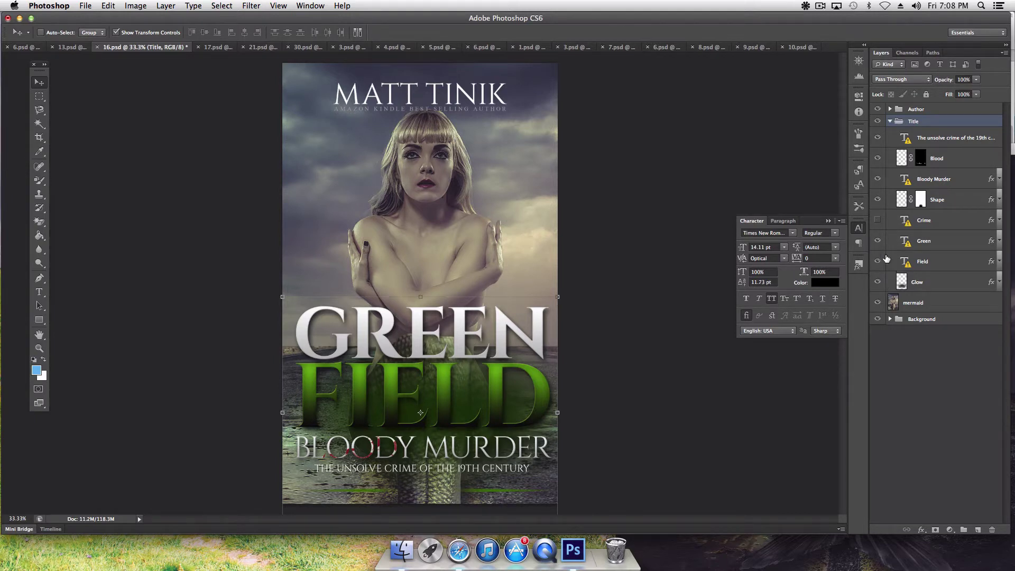
{"action": "right_click", "coordinate": [469, 493]}
{"action": "left_click", "coordinate": [488, 493]}
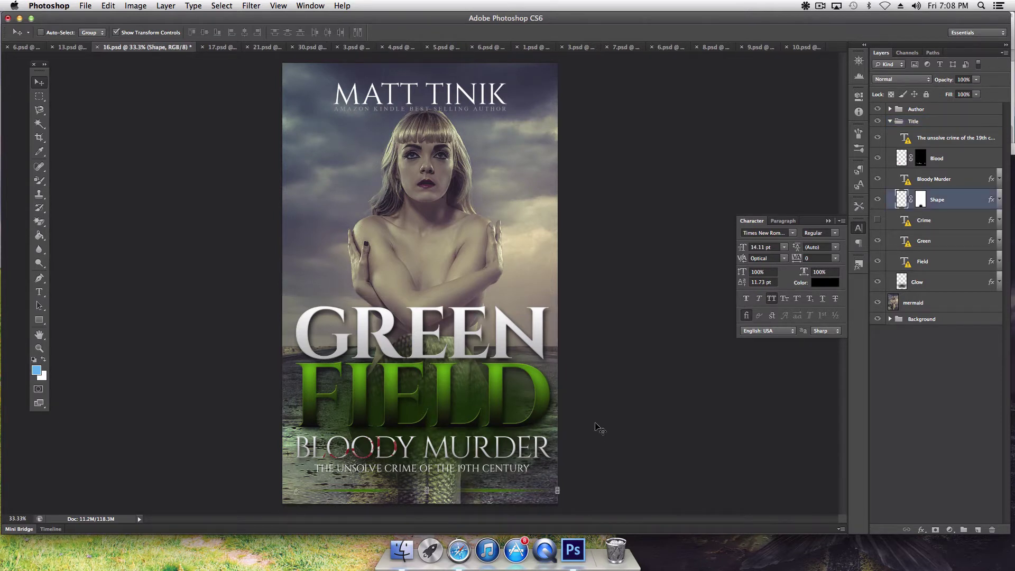
{"action": "left_click", "coordinate": [877, 201]}
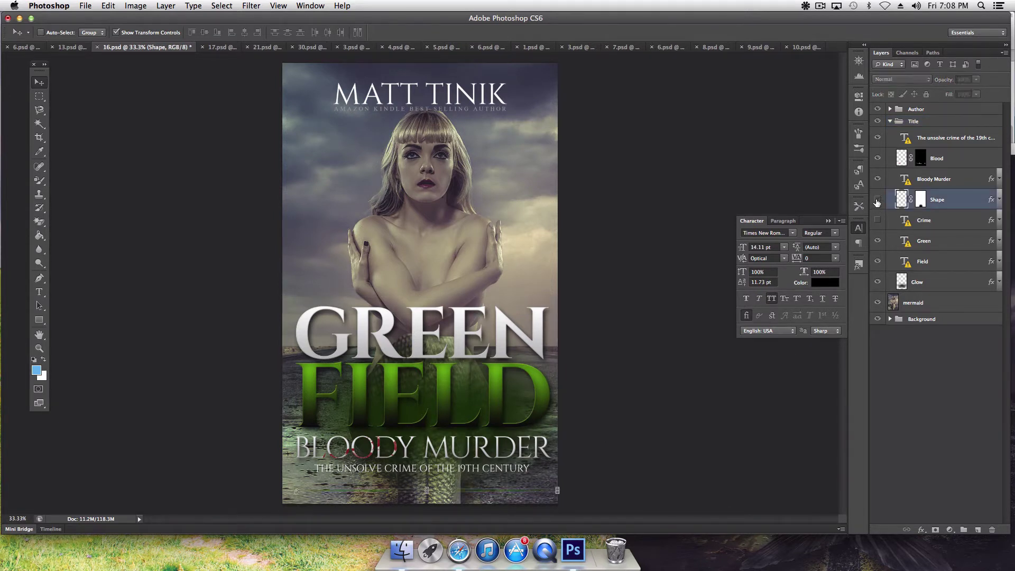
{"action": "left_click", "coordinate": [923, 122]}
{"action": "left_click_drag", "start_coordinate": [461, 352], "coordinate": [459, 371]}
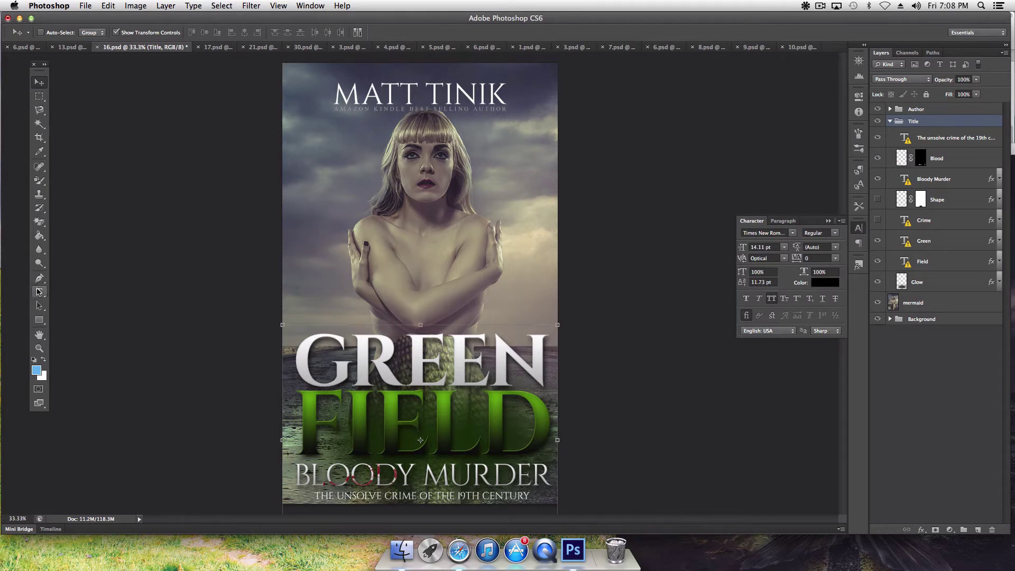
{"action": "left_click", "coordinate": [38, 292]}
Step: Replace the GREEN title word with MISSING, accepting the Cinzel Bold font substitution
{"action": "left_click", "coordinate": [443, 354]}
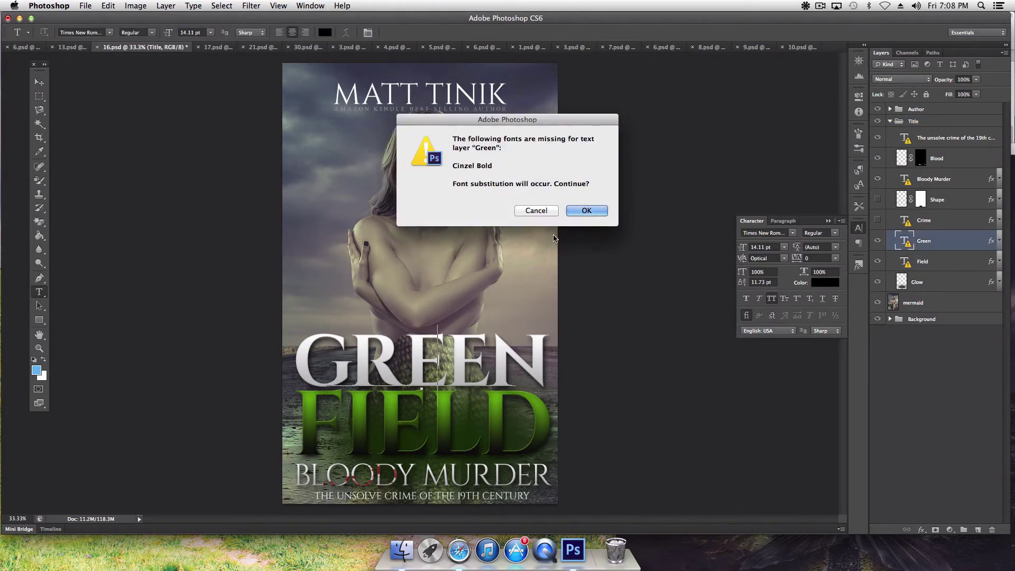
{"action": "left_click", "coordinate": [585, 211]}
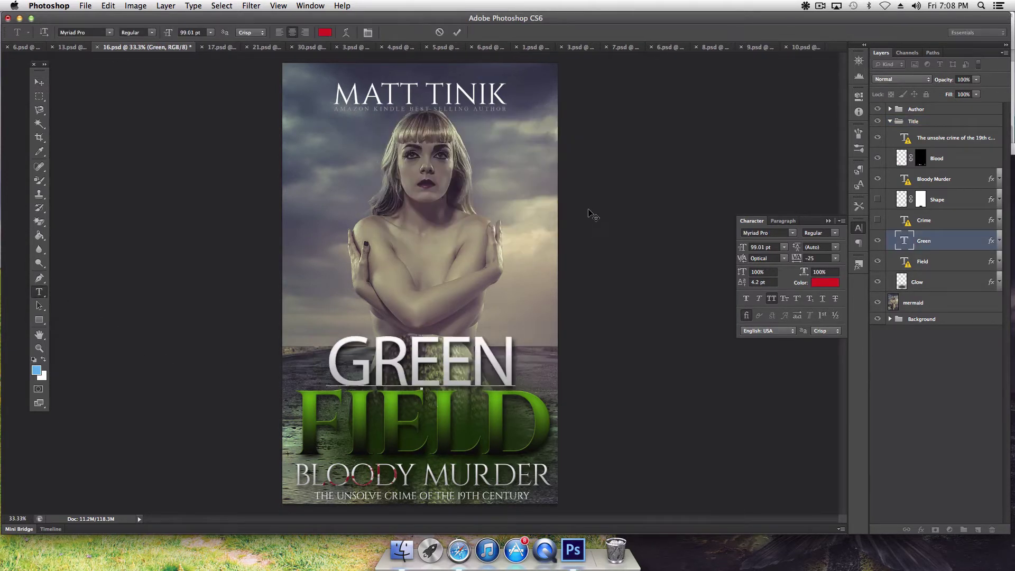
{"action": "key", "text": "super+a"}
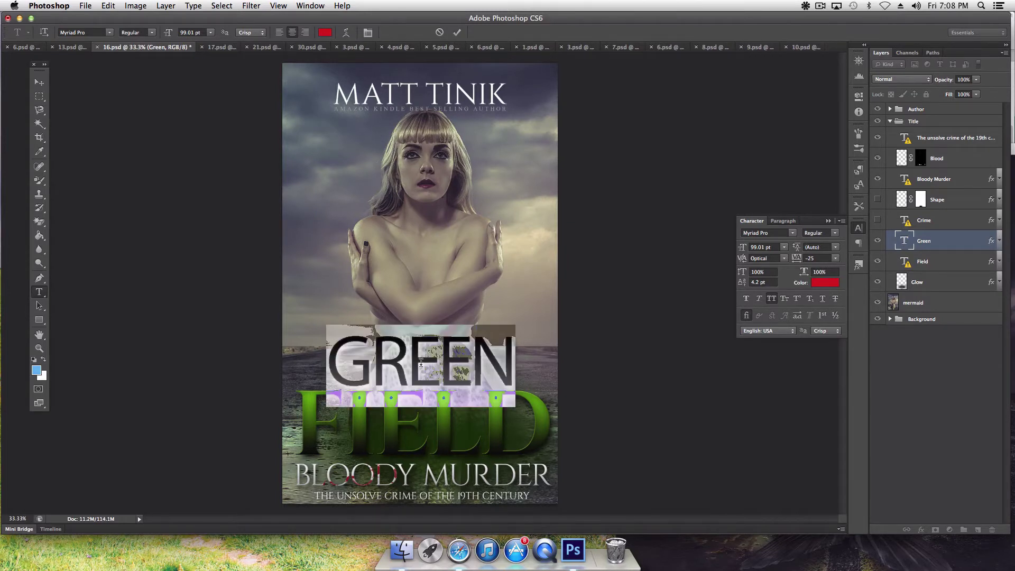
{"action": "type", "text": "MISSING"}
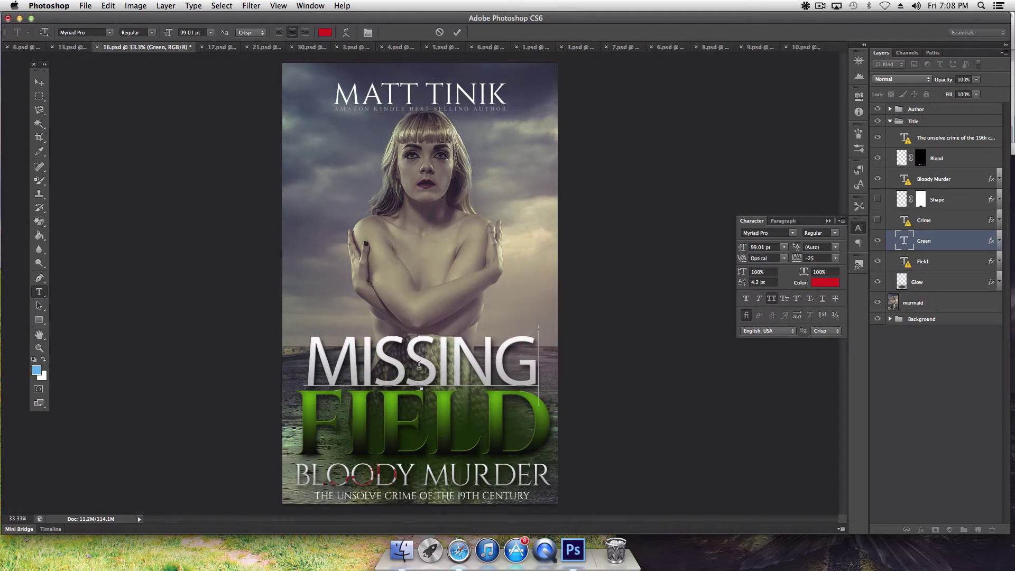
Step: Commit MISSING and replace the FIELD title word with MERMAID
{"action": "left_click", "coordinate": [39, 82]}
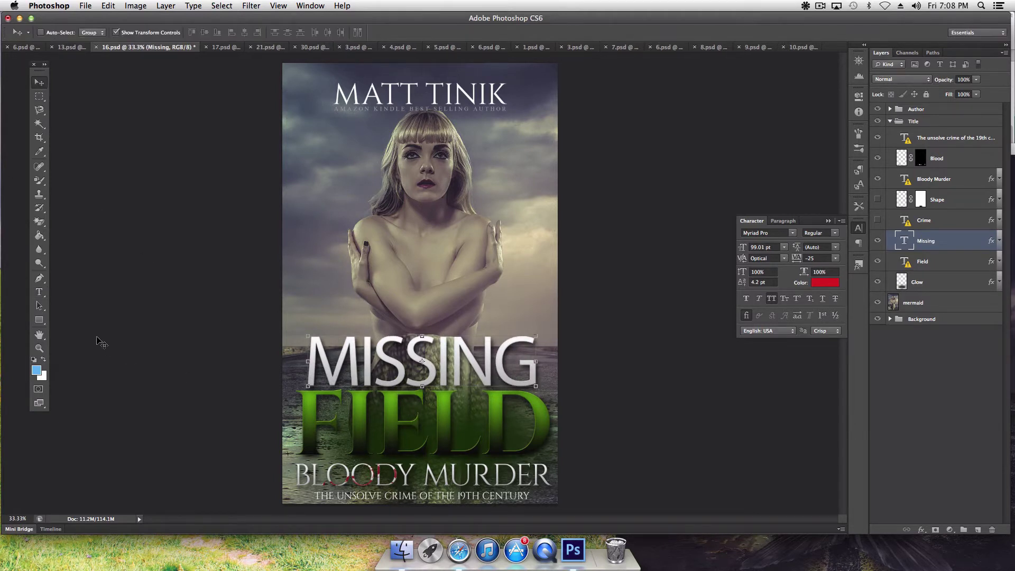
{"action": "left_click", "coordinate": [39, 292]}
{"action": "left_click", "coordinate": [412, 420]}
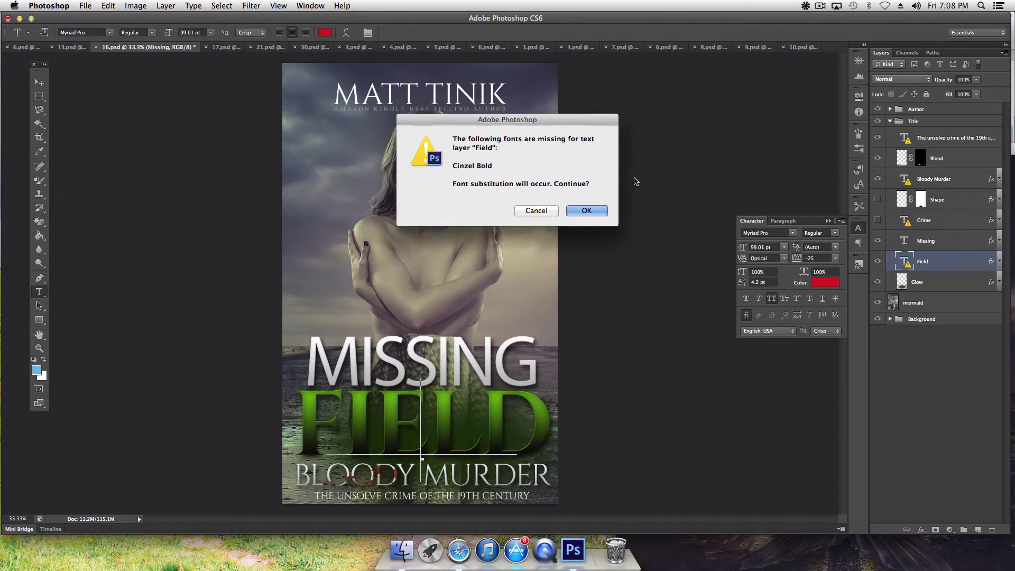
{"action": "left_click", "coordinate": [570, 203]}
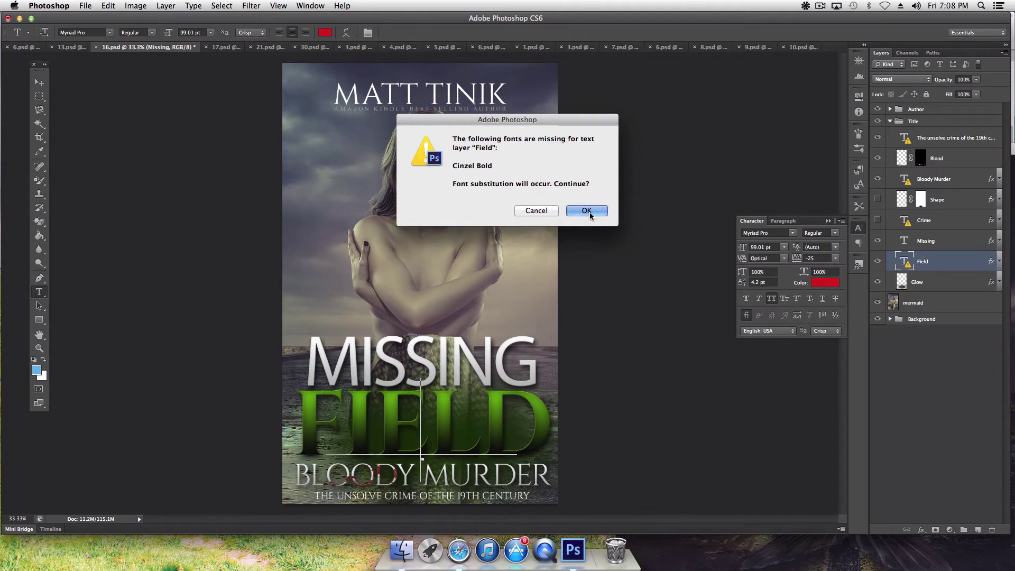
{"action": "double_click", "coordinate": [425, 426]}
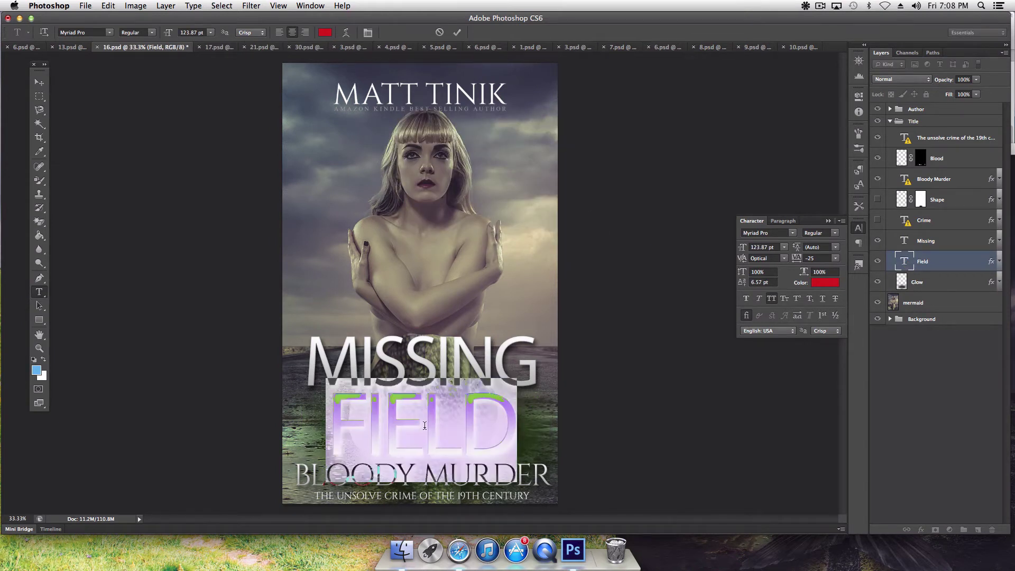
{"action": "type", "text": "MERMAID"}
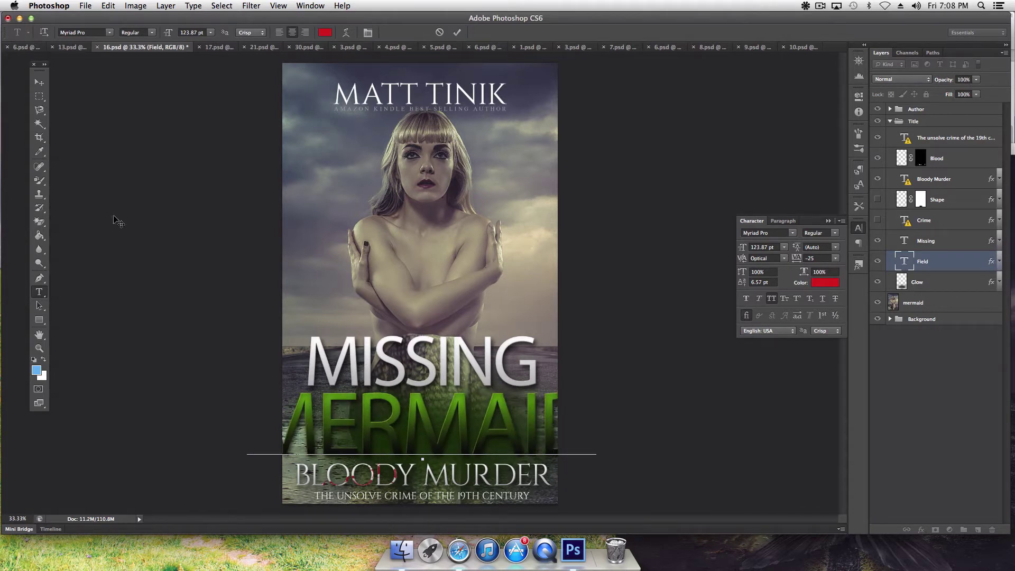
{"action": "left_click", "coordinate": [40, 81]}
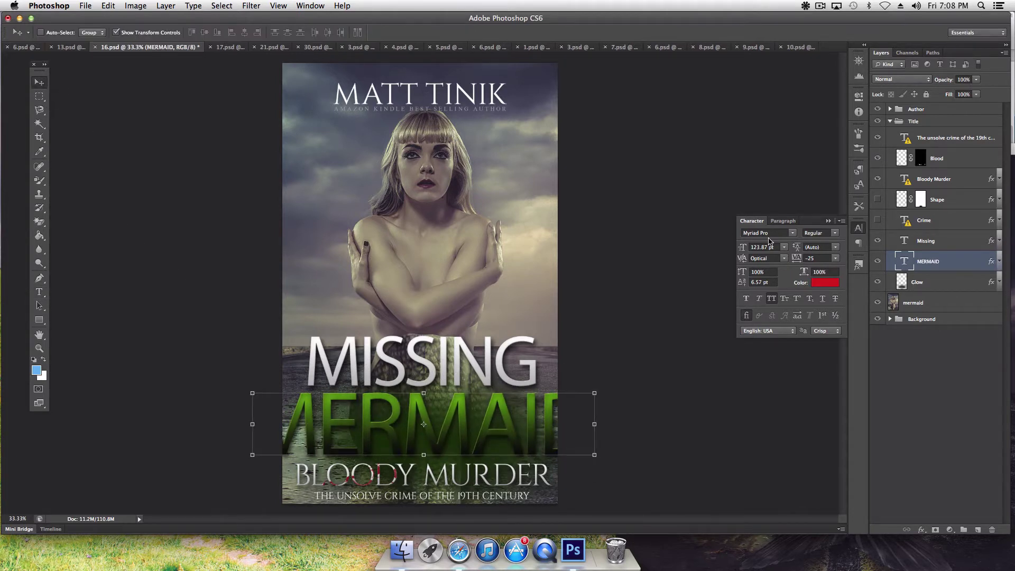
Step: Reduce the MERMAID title's font size to 100 pt
{"action": "left_click_drag", "start_coordinate": [742, 252], "coordinate": [737, 250]}
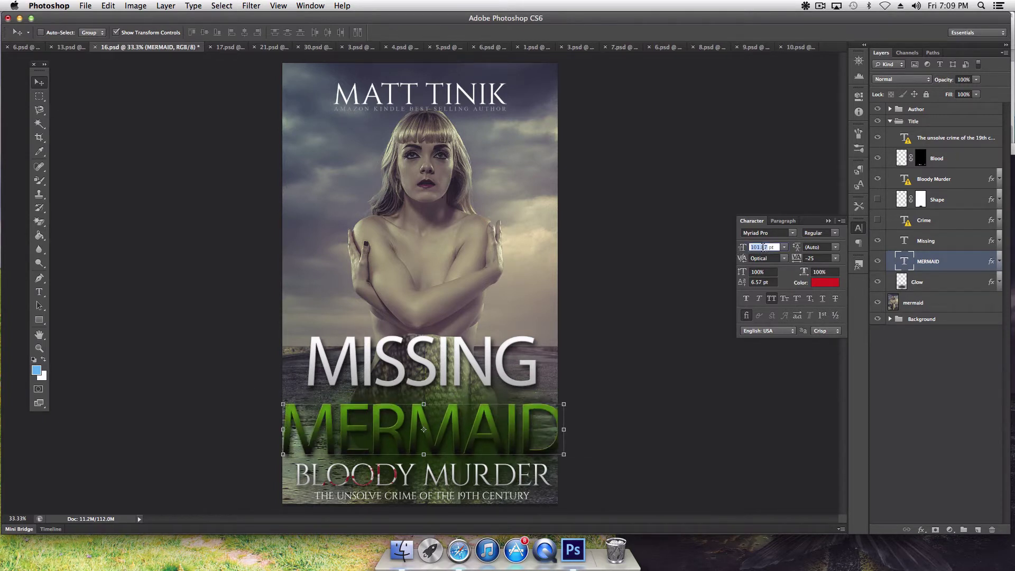
{"action": "type", "text": "100"}
{"action": "key", "text": "Tab"}
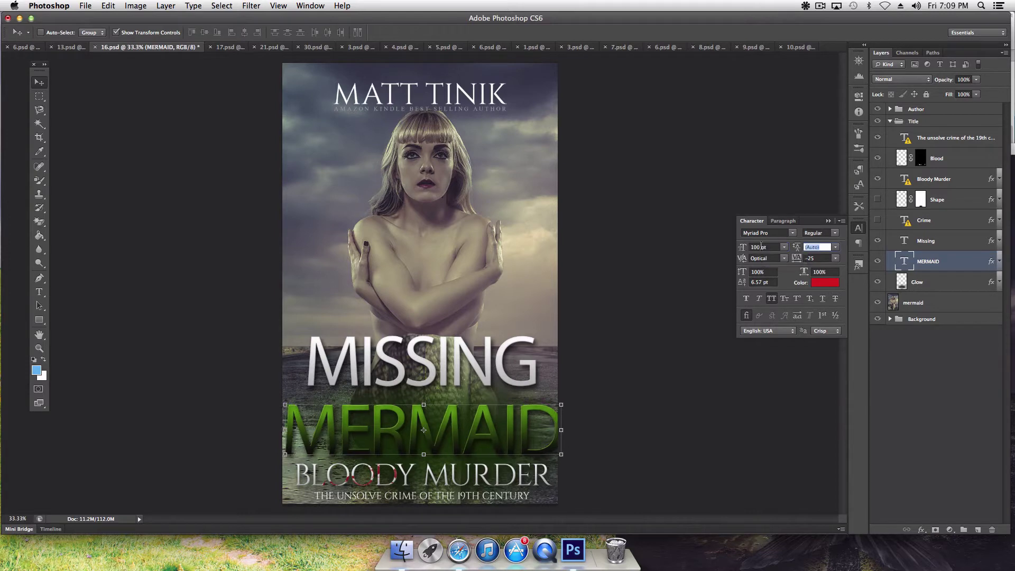
Step: Set the MERMAID title word in League Gothic
{"action": "left_click", "coordinate": [791, 233]}
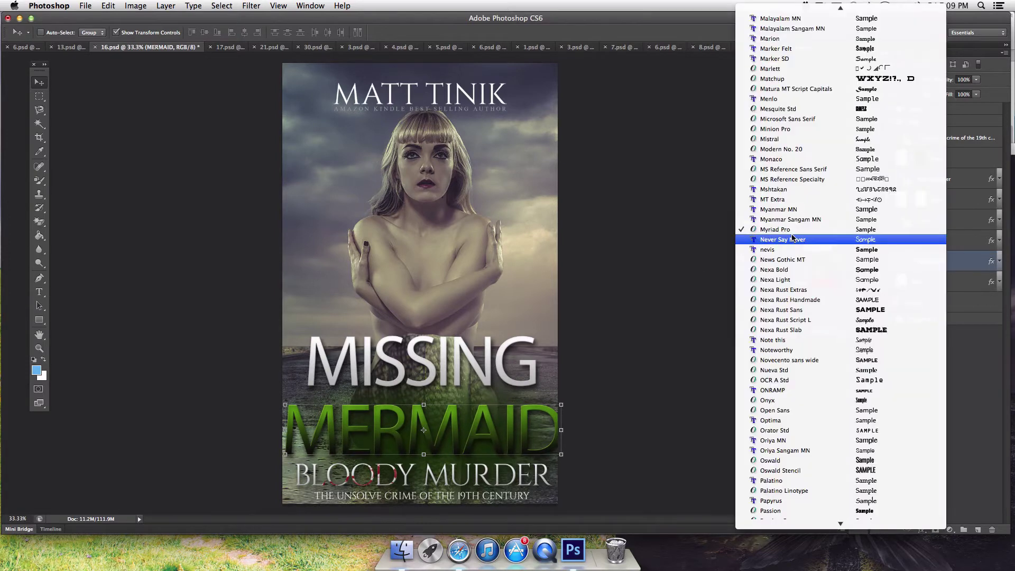
{"action": "scroll", "coordinate": [793, 249], "scroll_direction": "up", "scroll_amount": 10}
{"action": "scroll", "coordinate": [794, 253], "scroll_direction": "up", "scroll_amount": 2}
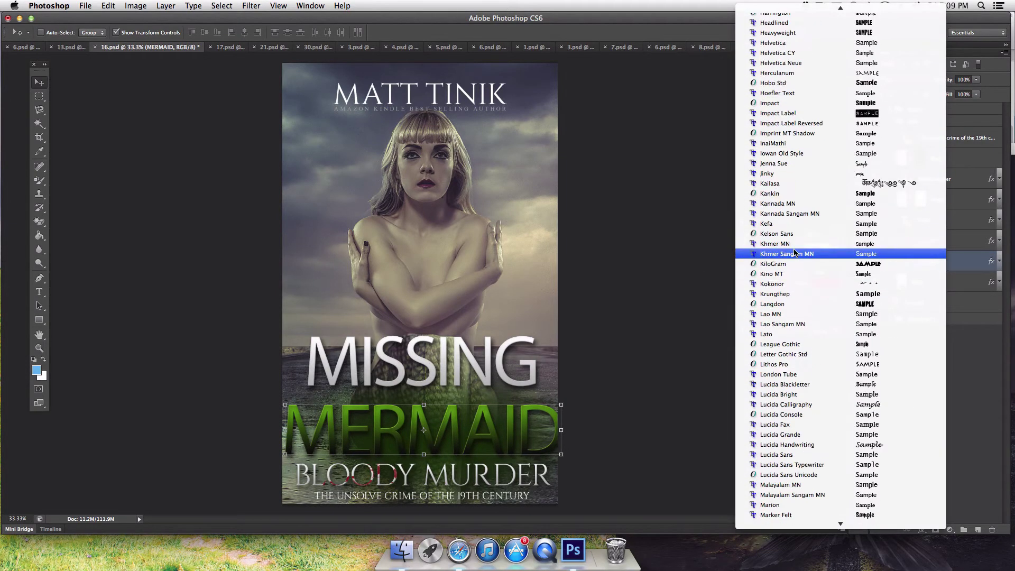
{"action": "left_click", "coordinate": [789, 345]}
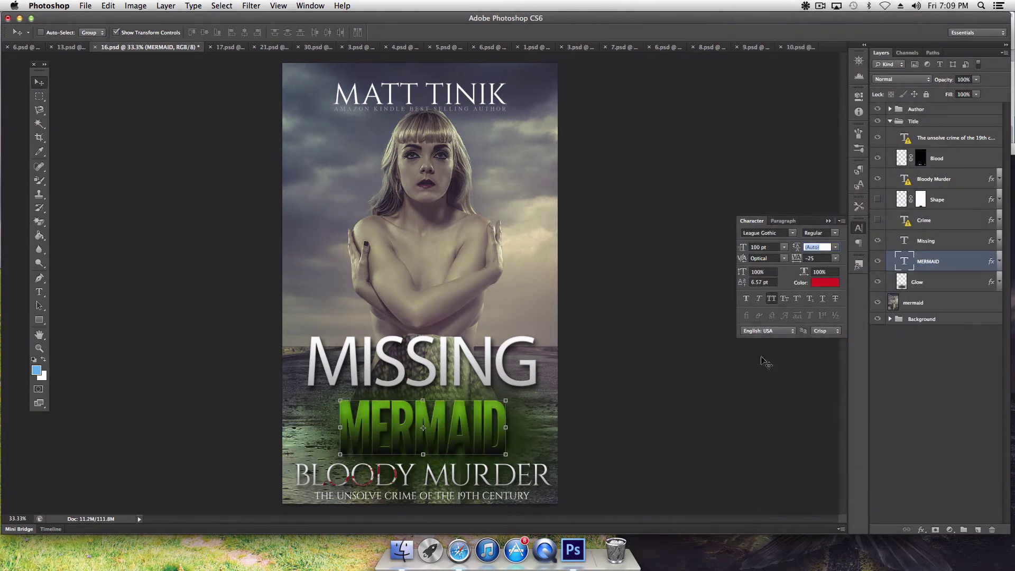
Step: Enlarge MERMAID to 160 pt and shift it slightly down and left beneath MISSING
{"action": "left_click_drag", "start_coordinate": [740, 253], "coordinate": [742, 254]}
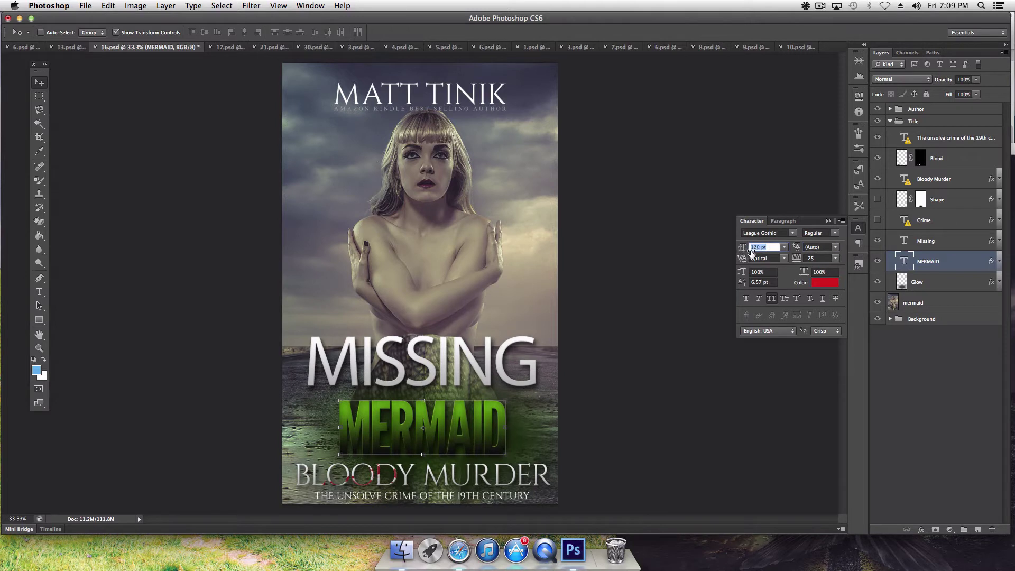
{"action": "key", "text": "Tab"}
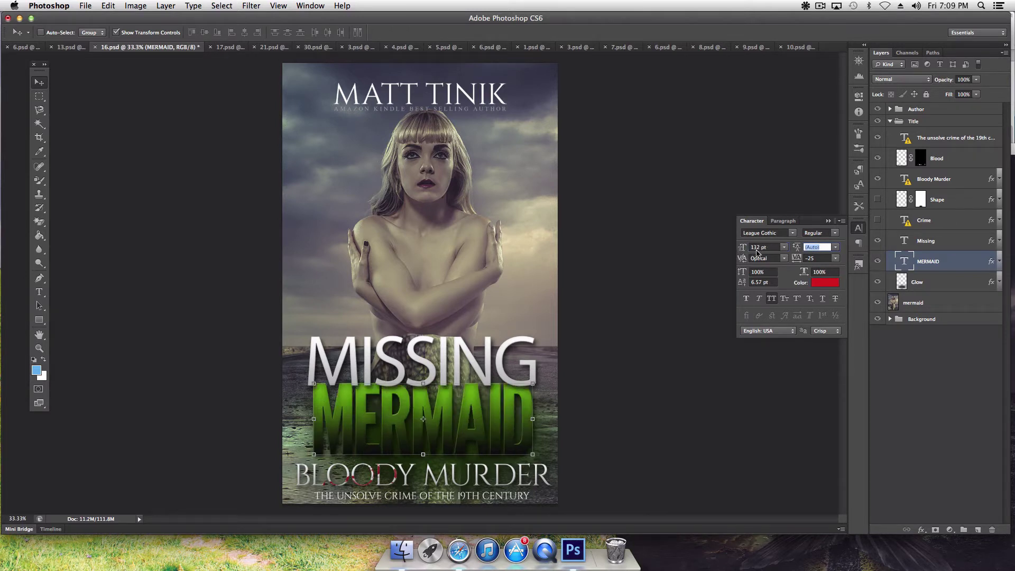
{"action": "left_click_drag", "start_coordinate": [741, 245], "coordinate": [744, 250]}
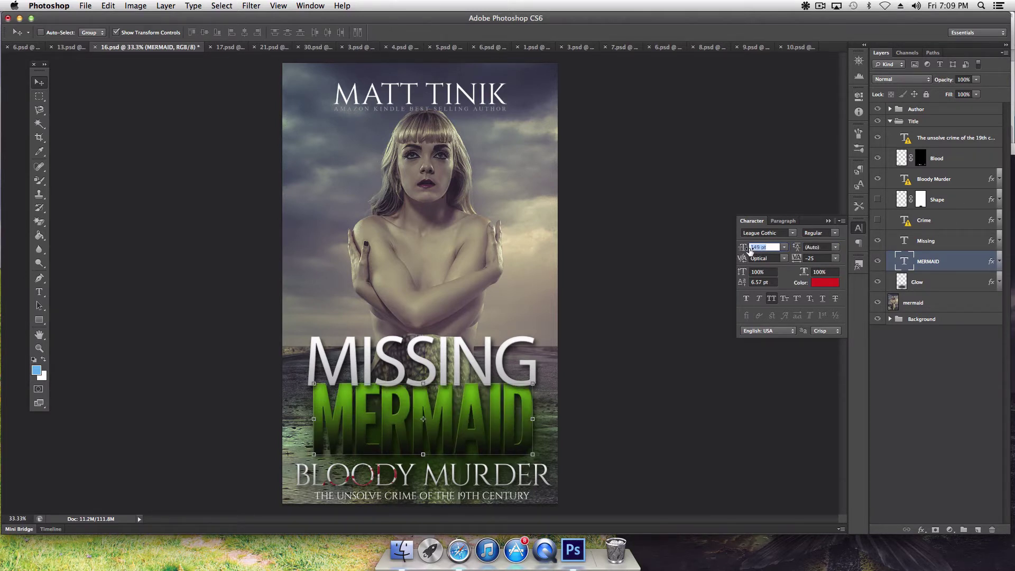
{"action": "key", "text": "Tab"}
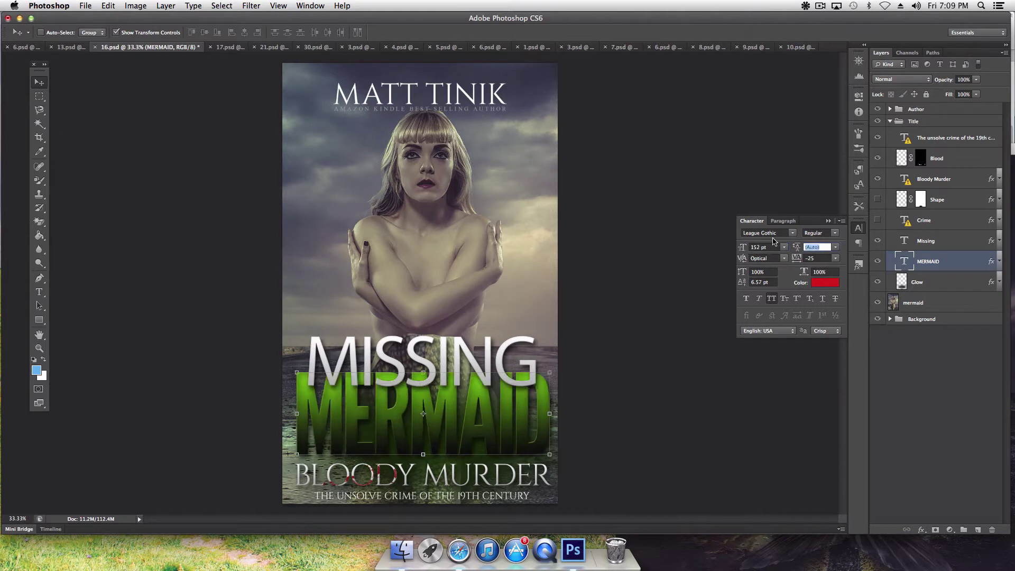
{"action": "left_click_drag", "start_coordinate": [740, 249], "coordinate": [744, 249]}
{"action": "key", "text": "Tab"}
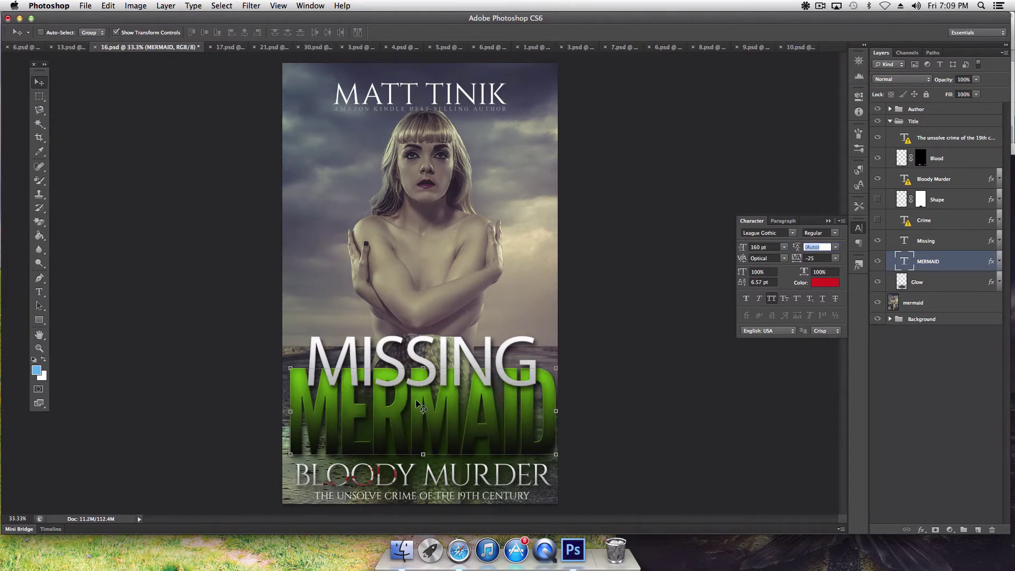
{"action": "left_click_drag", "start_coordinate": [416, 400], "coordinate": [417, 412]}
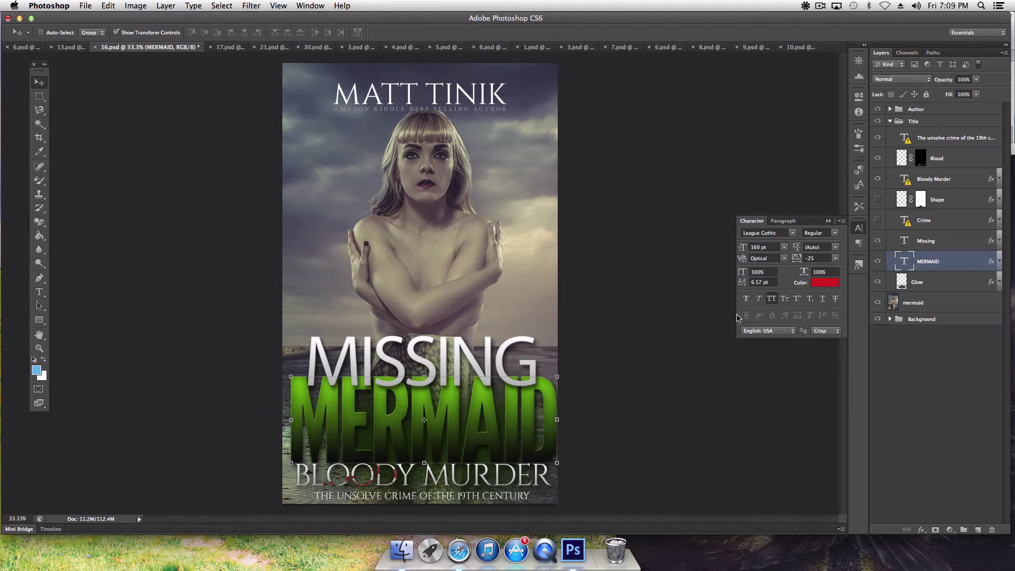
{"action": "key", "text": "shift+Left"}
{"action": "key", "text": "shift+Left"}
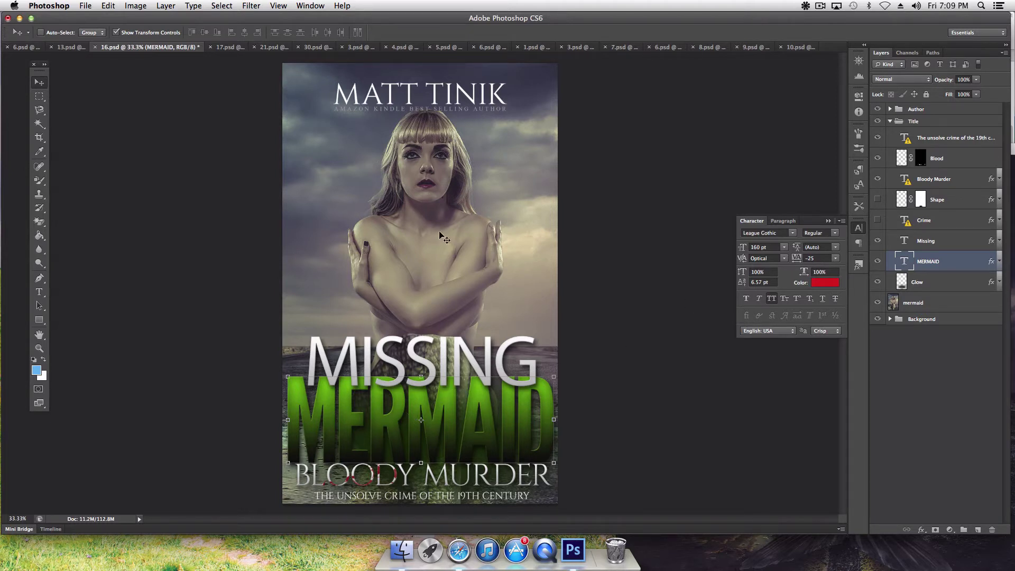
Step: Scale the mermaid photo layer down to about 86%
{"action": "left_click", "coordinate": [916, 303]}
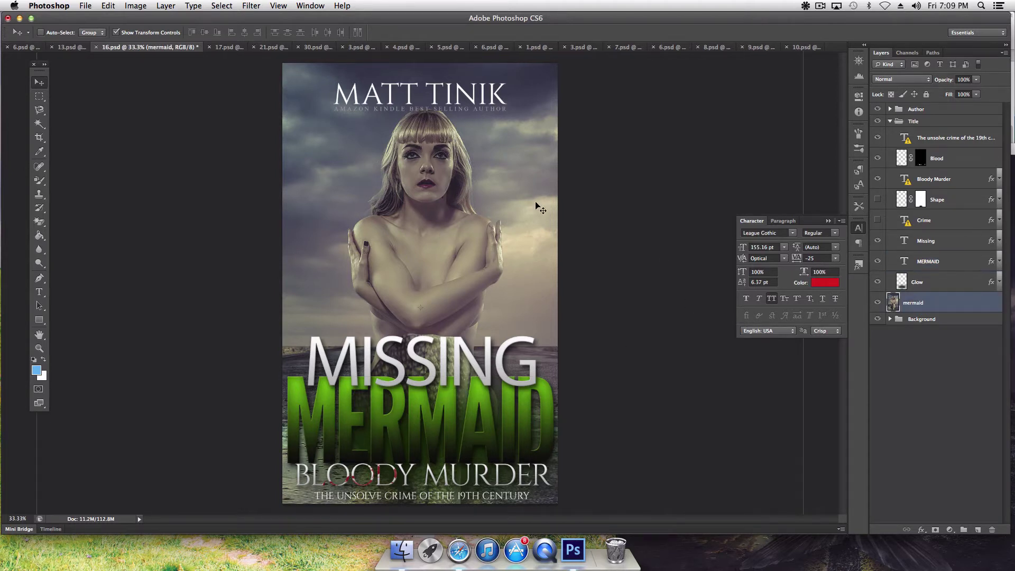
{"action": "left_click_drag", "start_coordinate": [521, 192], "coordinate": [523, 138]}
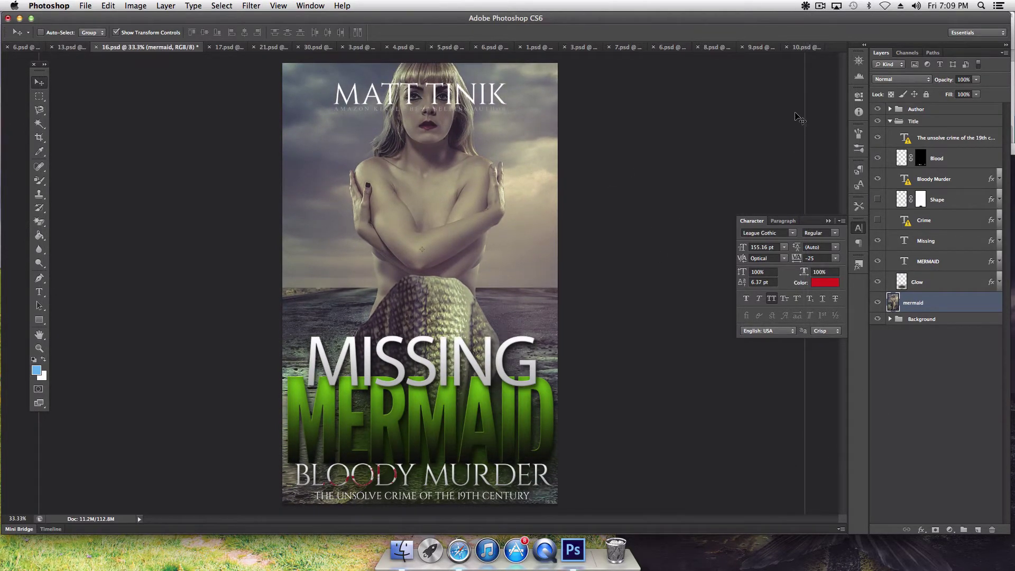
{"action": "left_click_drag", "start_coordinate": [712, 109], "coordinate": [710, 139]}
{"action": "left_click_drag", "start_coordinate": [736, 90], "coordinate": [730, 209]}
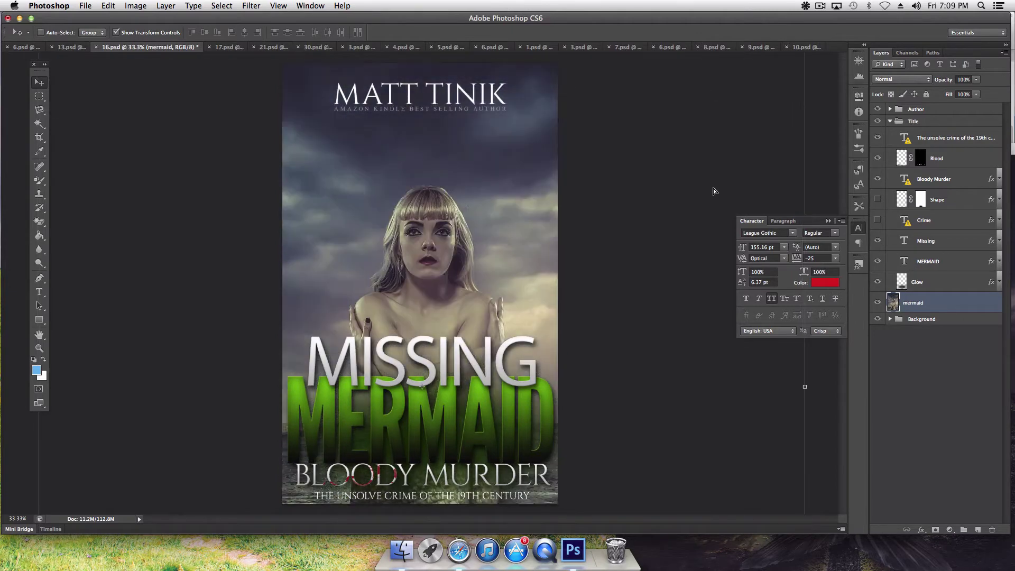
{"action": "left_click_drag", "start_coordinate": [661, 106], "coordinate": [646, 259]}
{"action": "left_click_drag", "start_coordinate": [786, 188], "coordinate": [680, 289]}
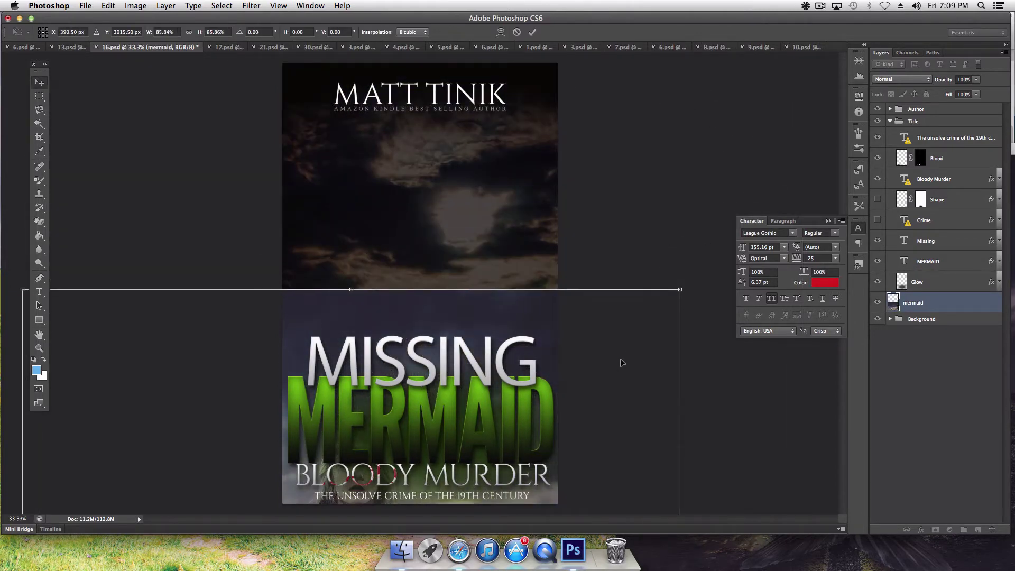
{"action": "key", "text": "Return"}
Step: Reposition the mermaid photo so her face sits under the author name and the tail sits above MISSING
{"action": "left_click_drag", "start_coordinate": [447, 303], "coordinate": [495, 74]}
{"action": "key", "text": "ctrl+z"}
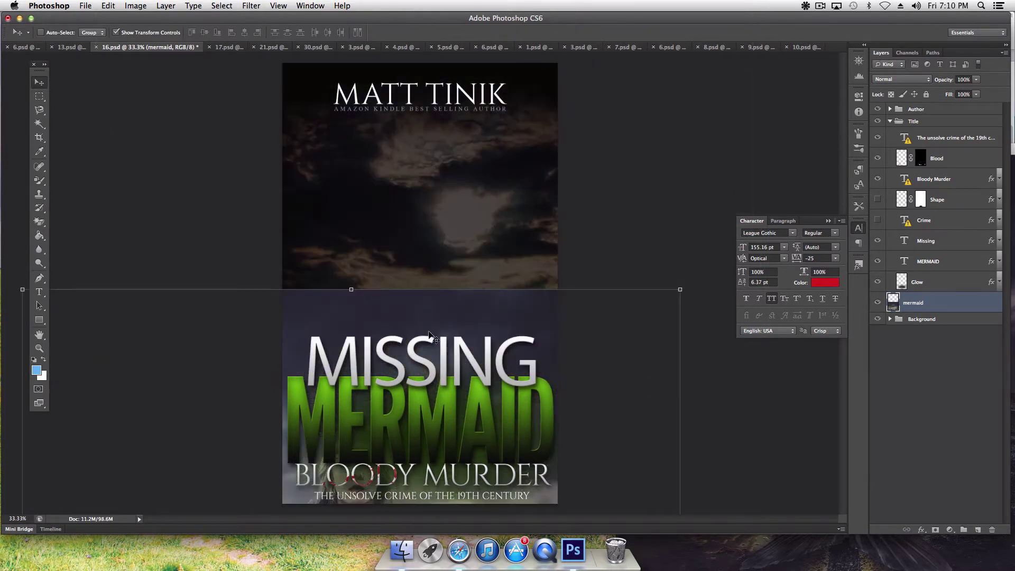
{"action": "left_click_drag", "start_coordinate": [430, 334], "coordinate": [466, 132]}
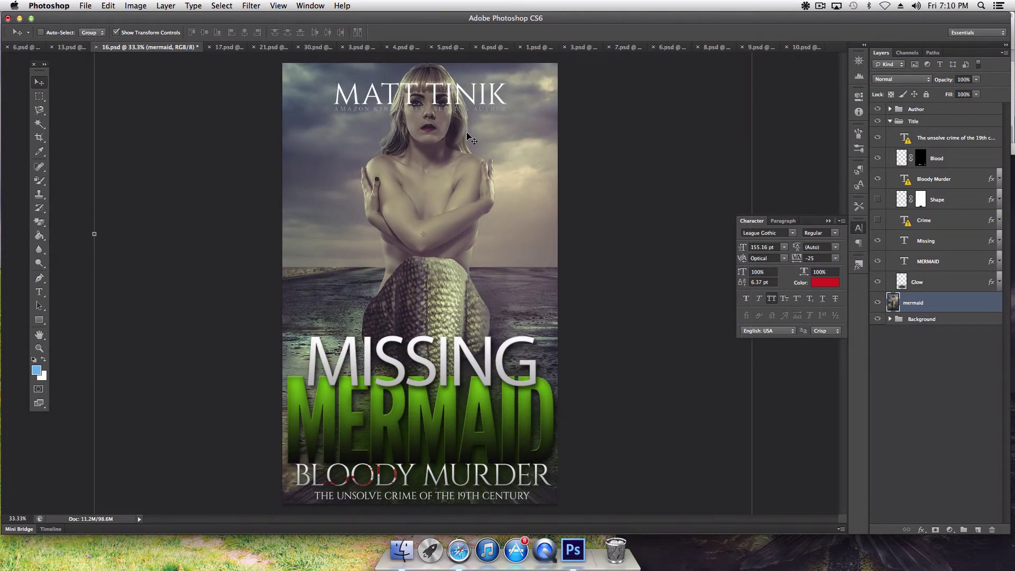
{"action": "key", "text": "shift+Down"}
{"action": "key", "text": "shift+Down"}
{"action": "key", "text": "shift+Down"}
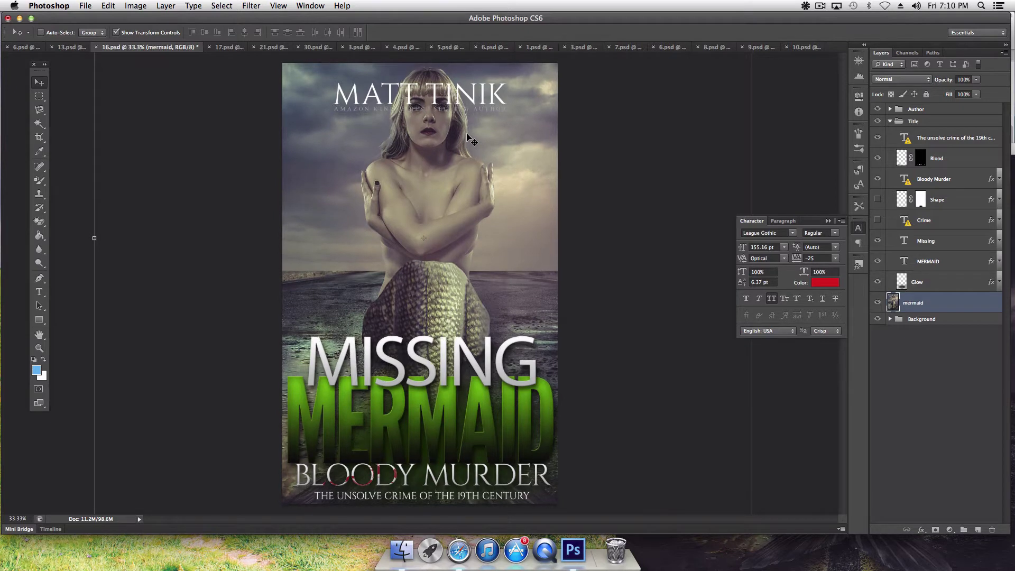
{"action": "key", "text": "shift+Down"}
{"action": "key", "text": "shift+Down"}
{"action": "key", "text": "shift+Down"}
{"action": "key", "text": "shift+Down"}
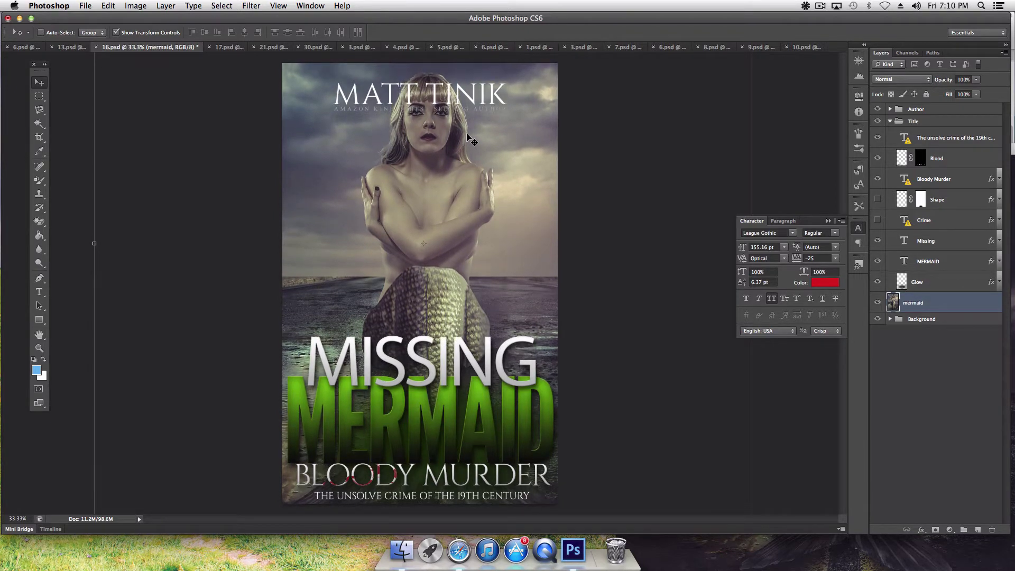
{"action": "key", "text": "shift+Down"}
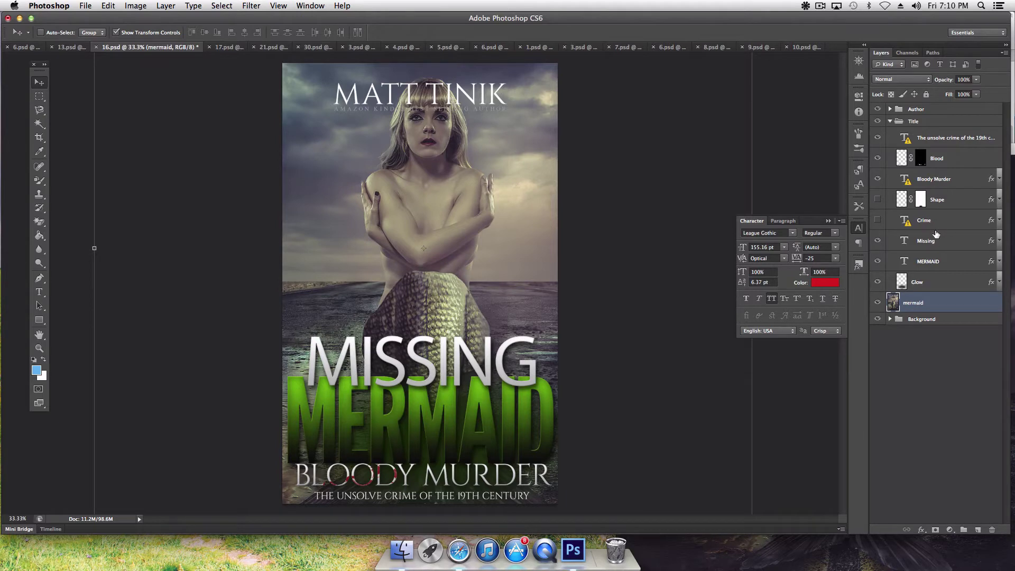
Step: Set MISSING in Open Sans with letter spacing tightened to -65
{"action": "left_click", "coordinate": [934, 241]}
{"action": "left_click", "coordinate": [792, 233]}
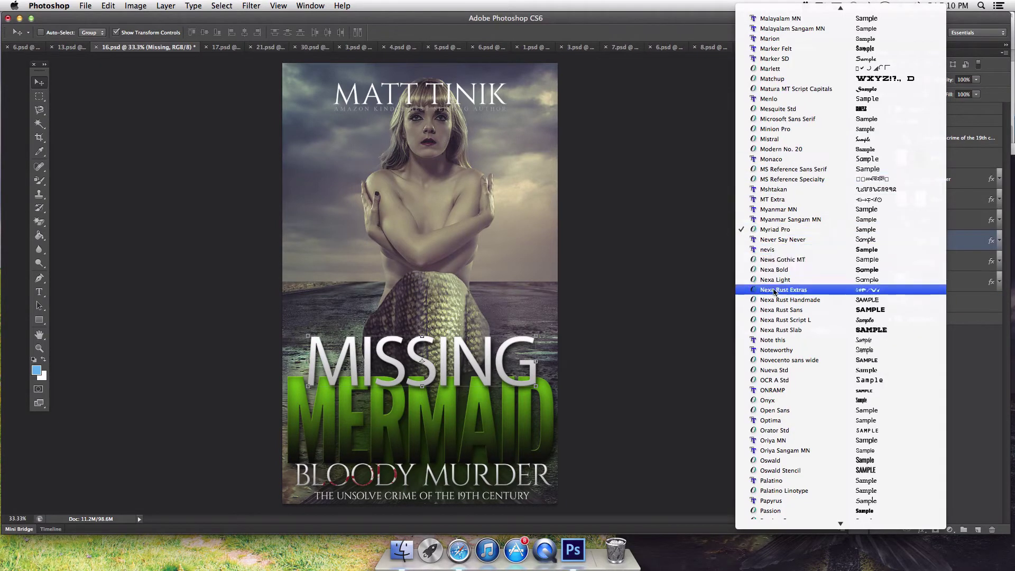
{"action": "left_click", "coordinate": [792, 239]}
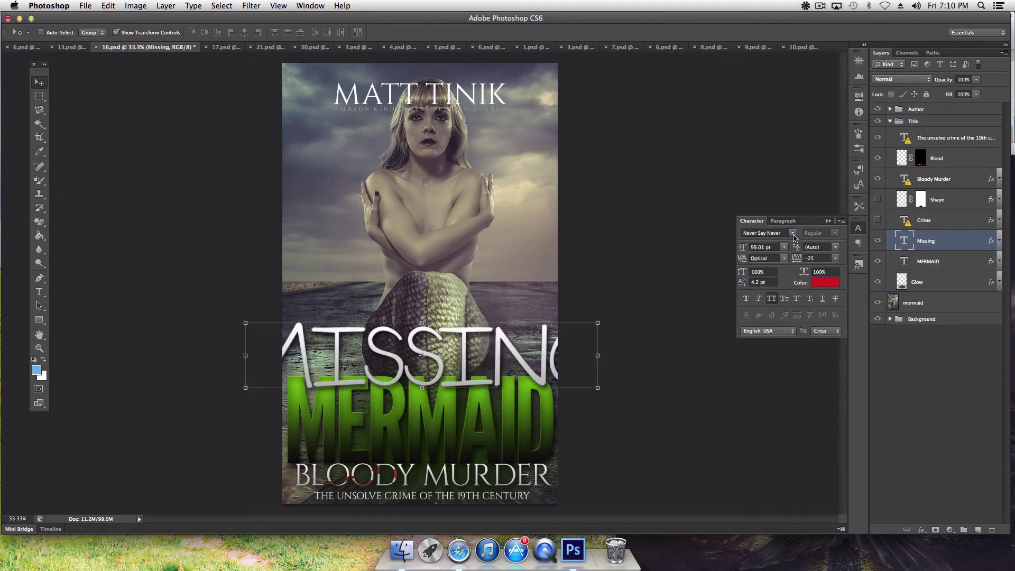
{"action": "left_click", "coordinate": [792, 233]}
{"action": "scroll", "coordinate": [763, 370], "scroll_direction": "down", "scroll_amount": 1}
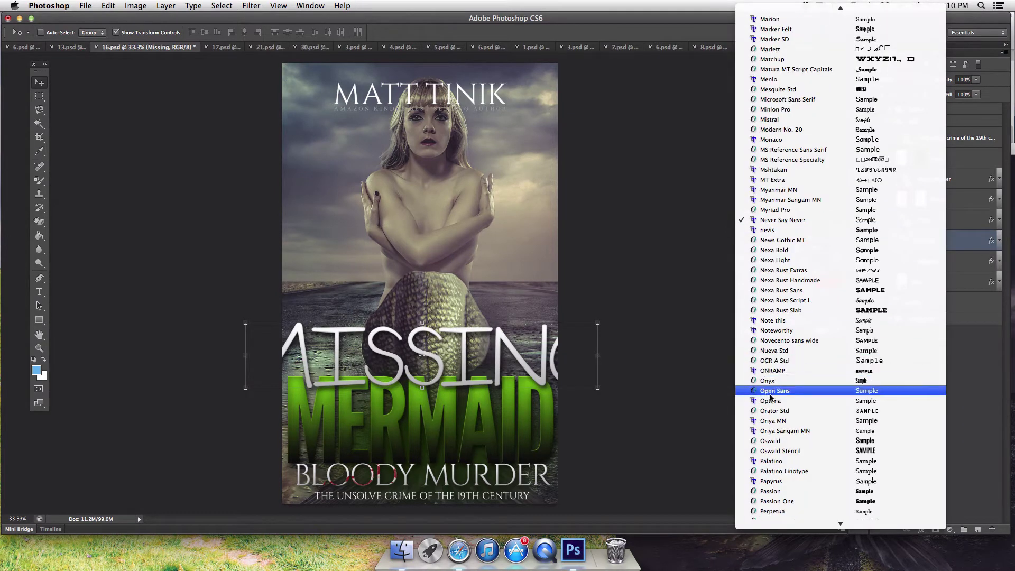
{"action": "left_click", "coordinate": [770, 392]}
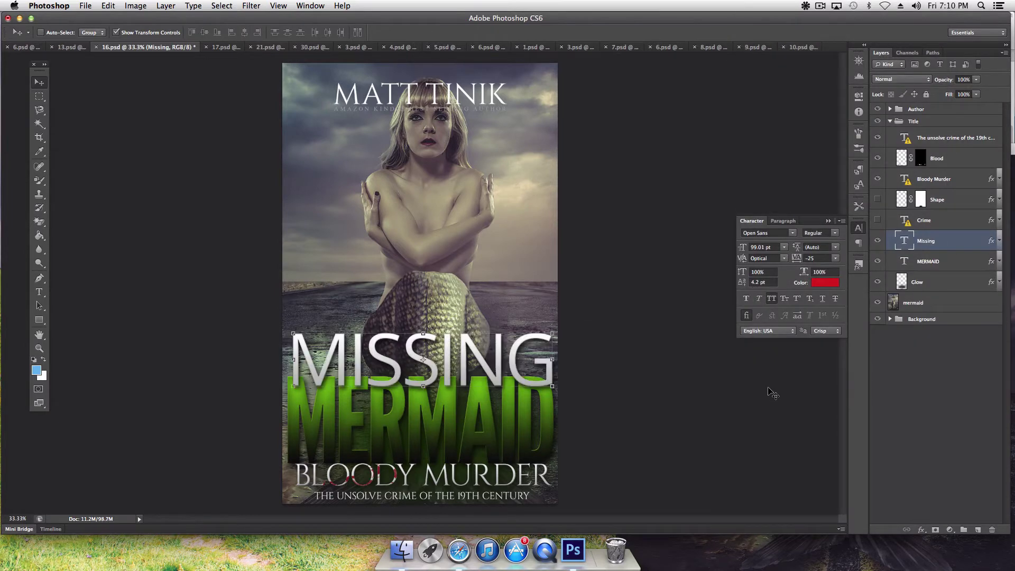
{"action": "left_click_drag", "start_coordinate": [797, 259], "coordinate": [796, 259]}
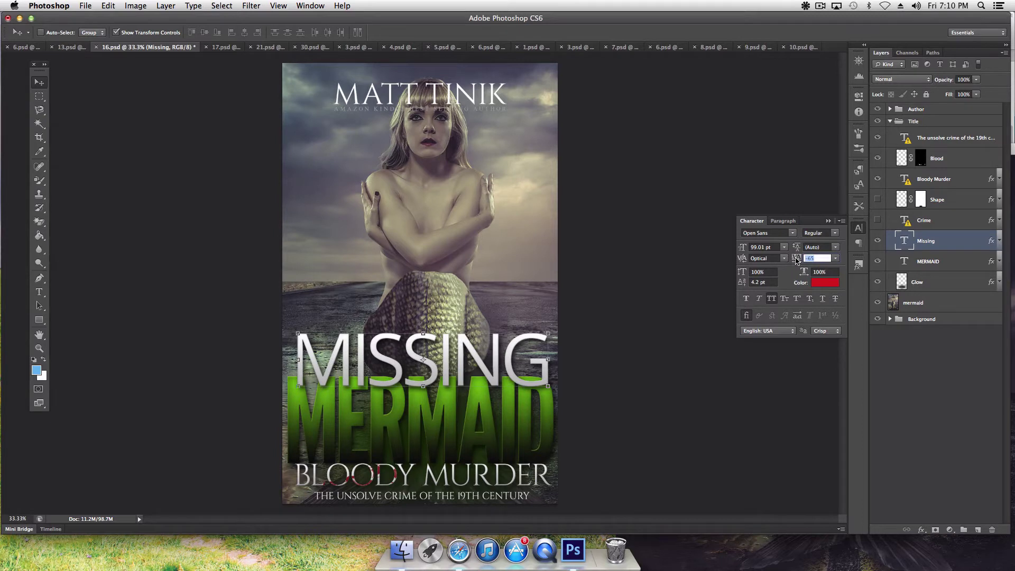
{"action": "left_click_drag", "start_coordinate": [796, 259], "coordinate": [787, 259]}
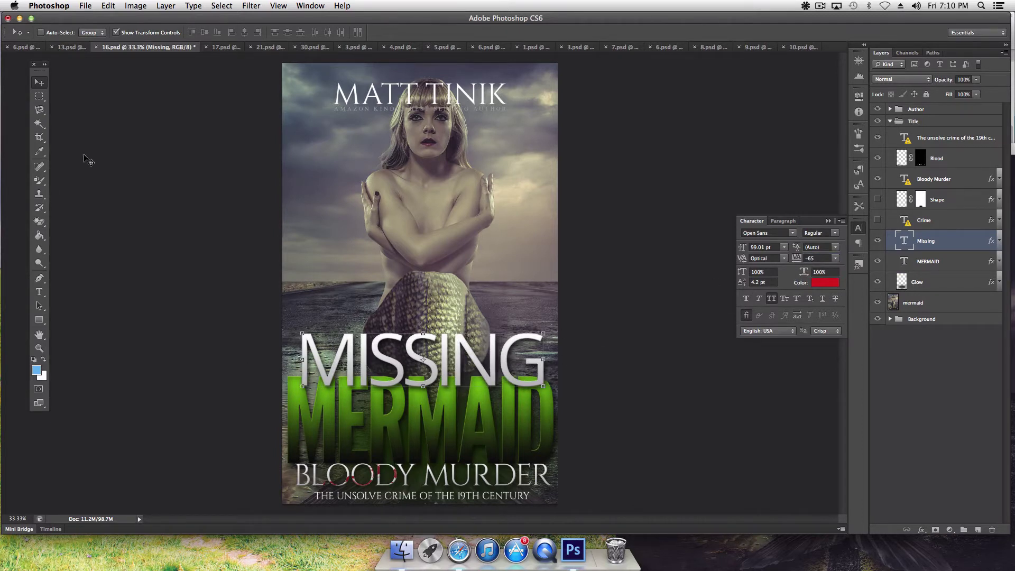
Step: Enlarge the MISSING text to 106 pt
{"action": "left_click", "coordinate": [762, 248]}
{"action": "type", "text": "100"}
{"action": "key", "text": "Tab"}
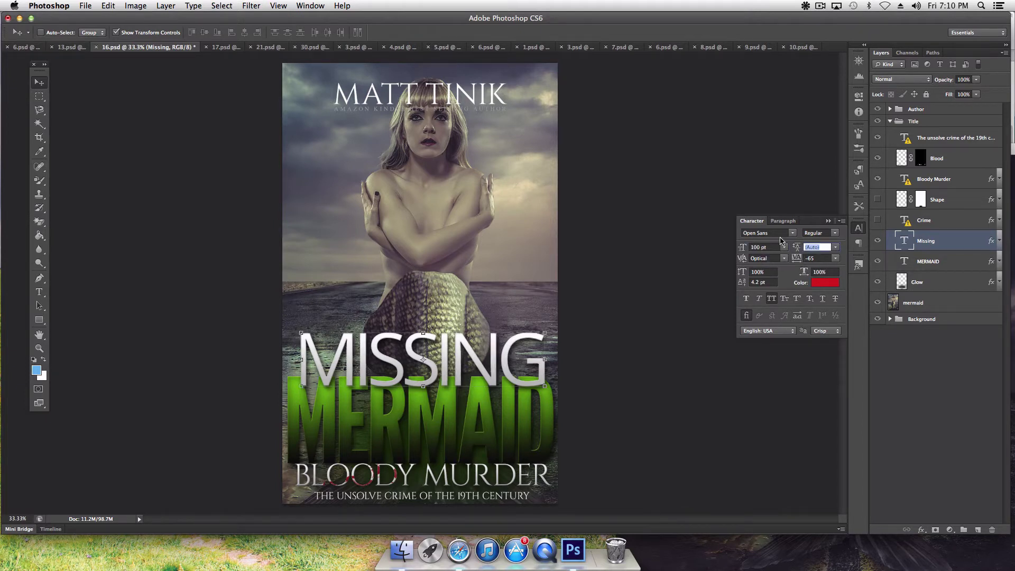
{"action": "left_click_drag", "start_coordinate": [742, 251], "coordinate": [746, 251]}
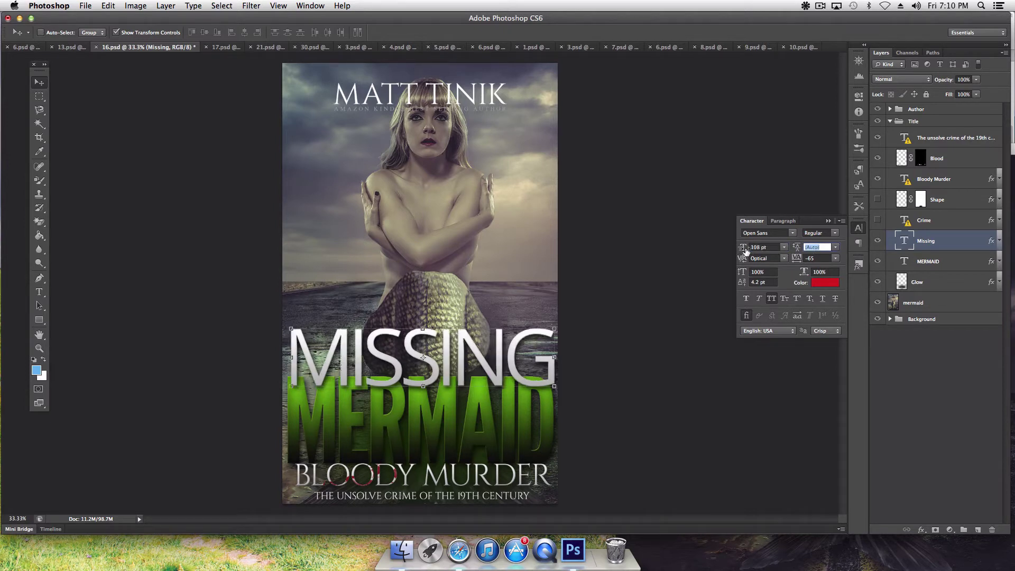
Step: Move the MISSING layer below MERMAID in the stack and shift the title slightly up and left
{"action": "left_click_drag", "start_coordinate": [925, 244], "coordinate": [928, 269]}
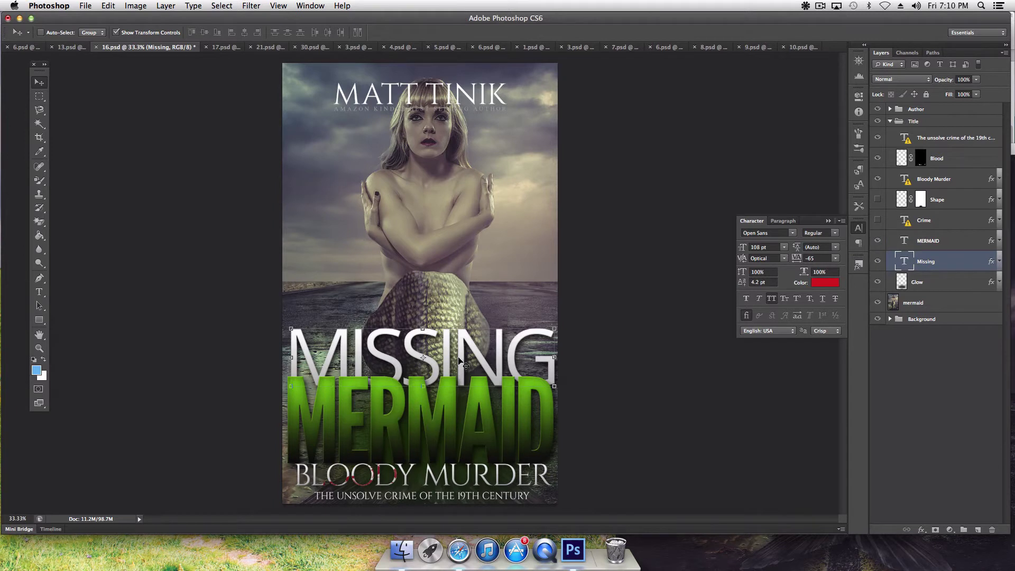
{"action": "left_click_drag", "start_coordinate": [459, 358], "coordinate": [459, 347]}
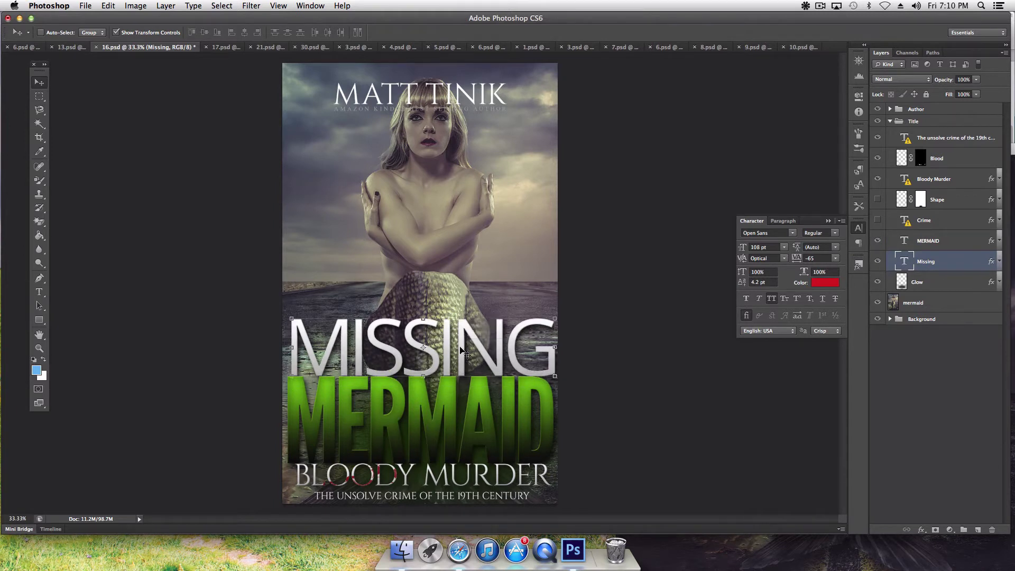
{"action": "key", "text": "Up"}
{"action": "key", "text": "Up"}
{"action": "key", "text": "Up"}
{"action": "key", "text": "Up"}
{"action": "key", "text": "Up"}
{"action": "key", "text": "Up"}
{"action": "key", "text": "Up"}
{"action": "key", "text": "Up"}
{"action": "key", "text": "Up"}
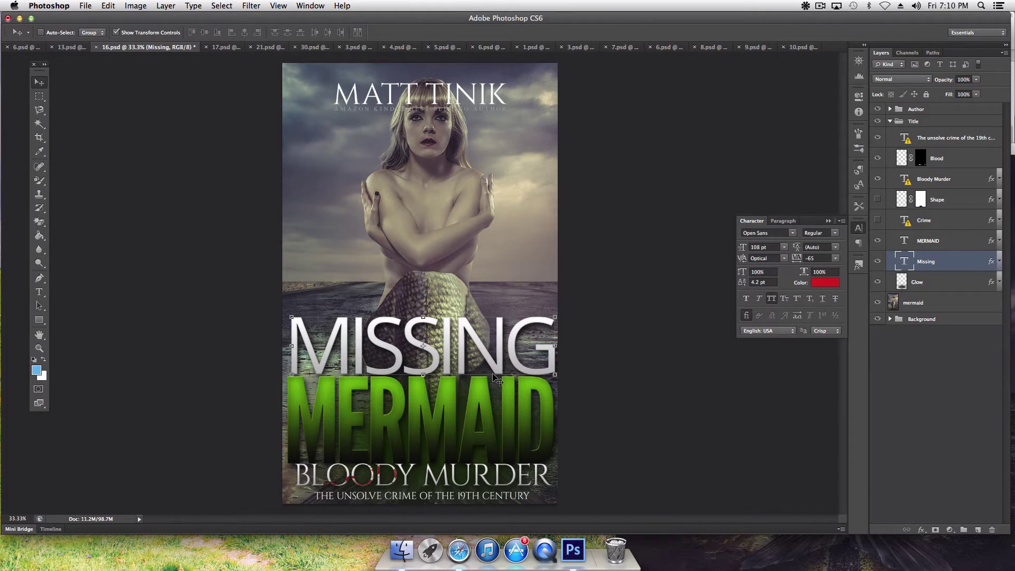
{"action": "key", "text": "Left"}
{"action": "key", "text": "Left"}
{"action": "key", "text": "Left"}
{"action": "key", "text": "Left"}
{"action": "key", "text": "Left"}
{"action": "key", "text": "Left"}
{"action": "key", "text": "Left"}
{"action": "key", "text": "Left"}
{"action": "key", "text": "Left"}
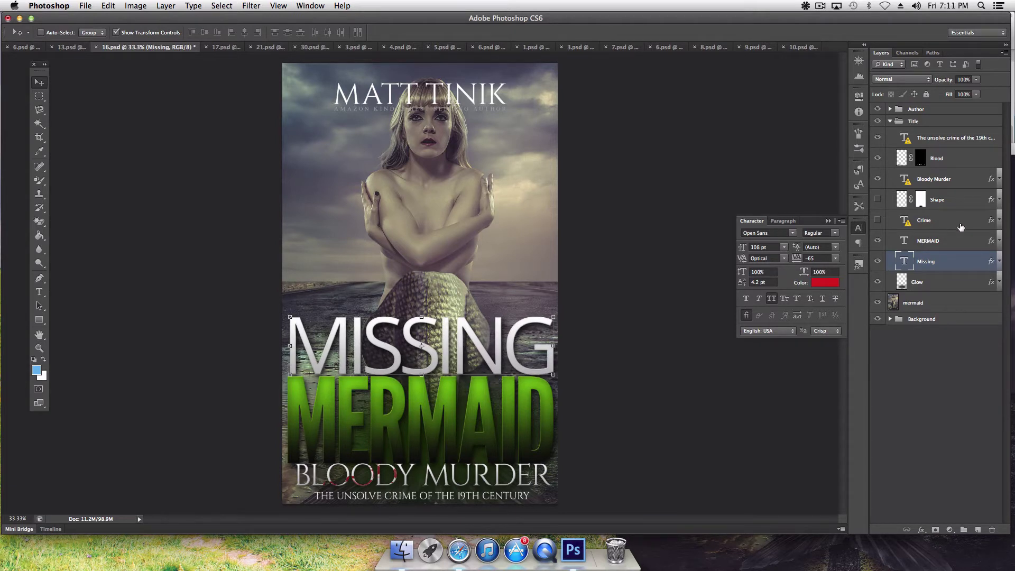
Step: Select the MERMAID layer and compare the cover against the reference in Safari
{"action": "left_click", "coordinate": [929, 240]}
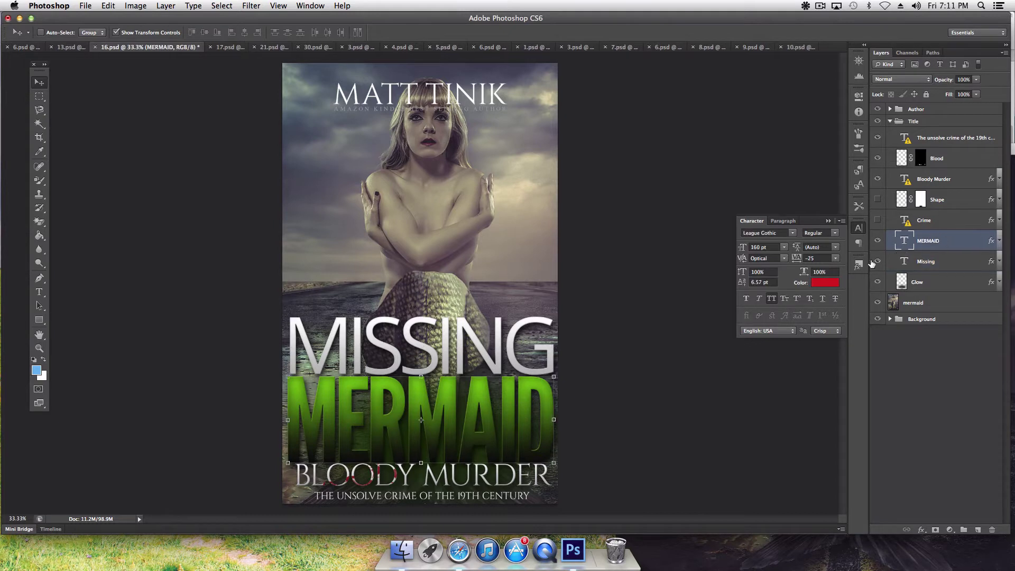
{"action": "left_click", "coordinate": [39, 335]}
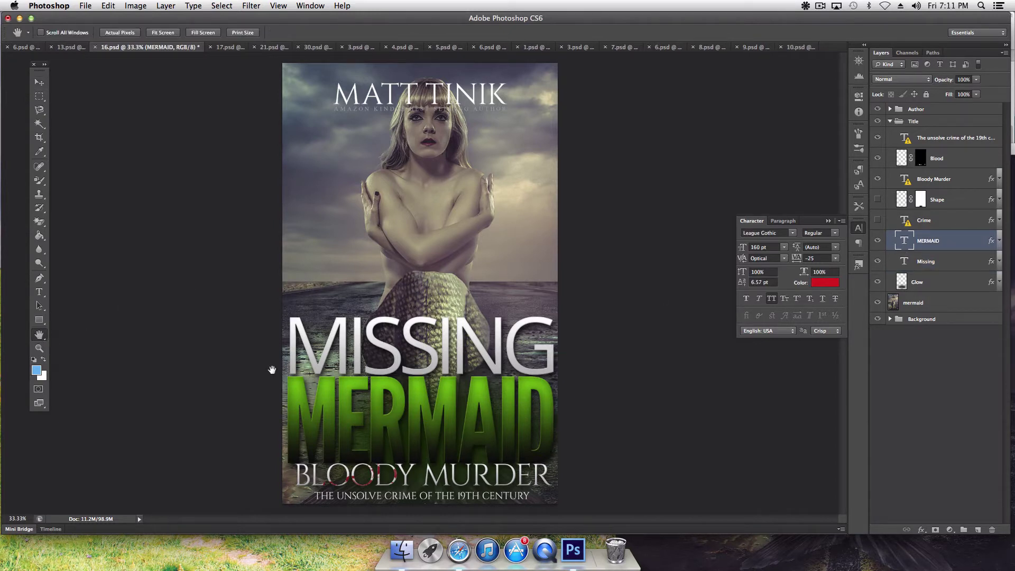
{"action": "left_click", "coordinate": [39, 292]}
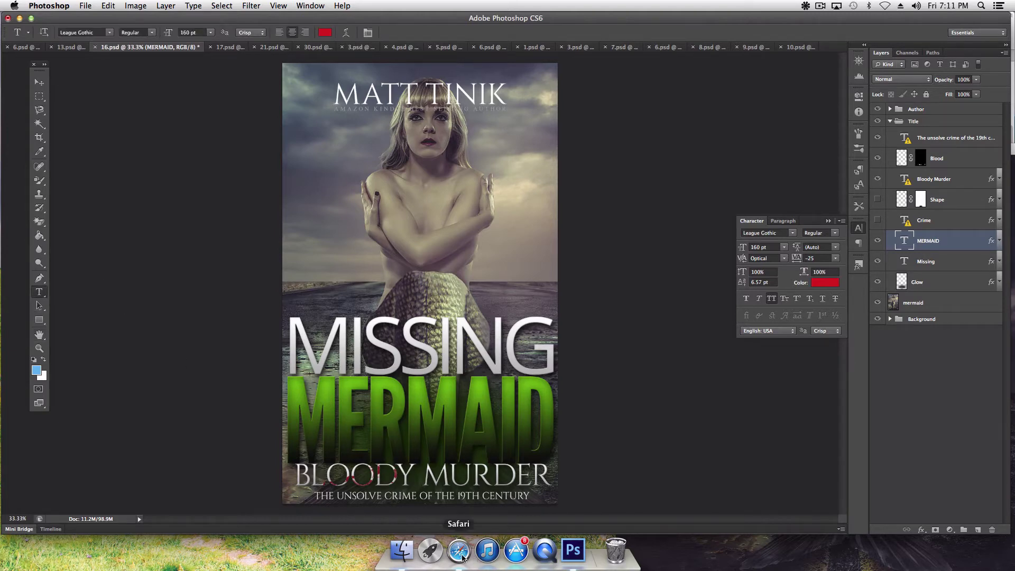
{"action": "left_click", "coordinate": [461, 552]}
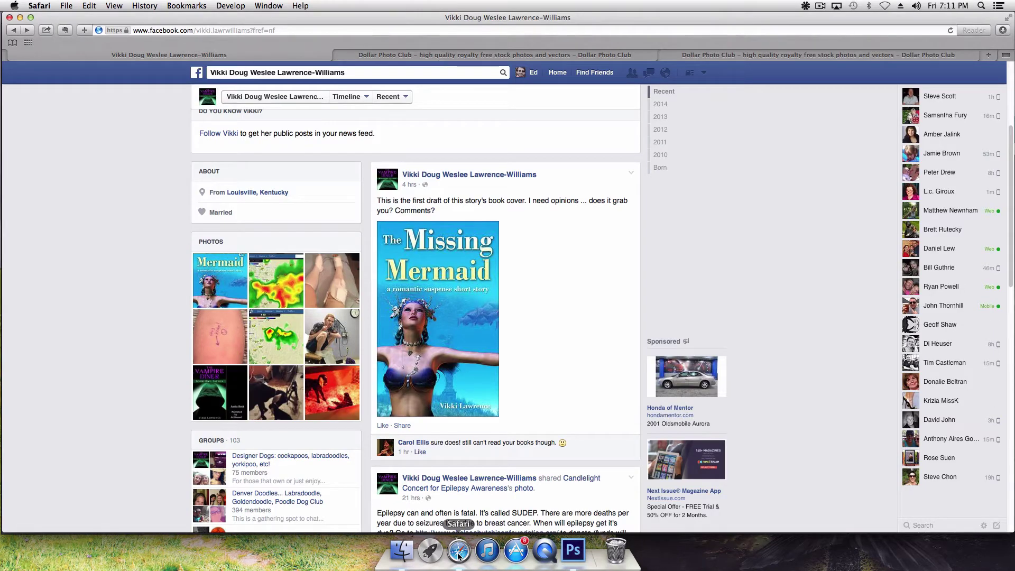
{"action": "left_click", "coordinate": [574, 551]}
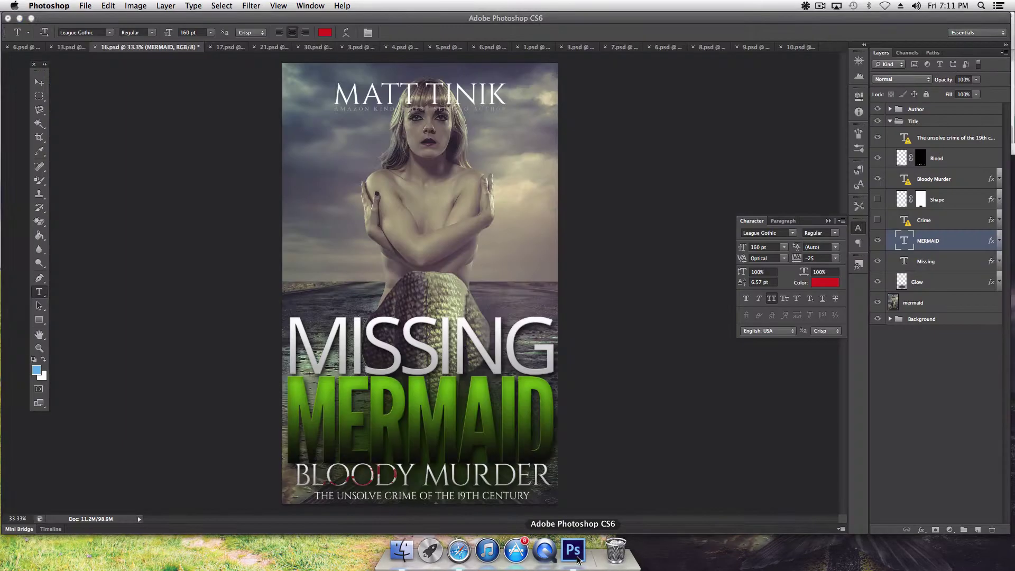
Step: Retype the BLOODY MURDER line as 'A ROMANTIC', accepting the font substitution
{"action": "left_click", "coordinate": [417, 481]}
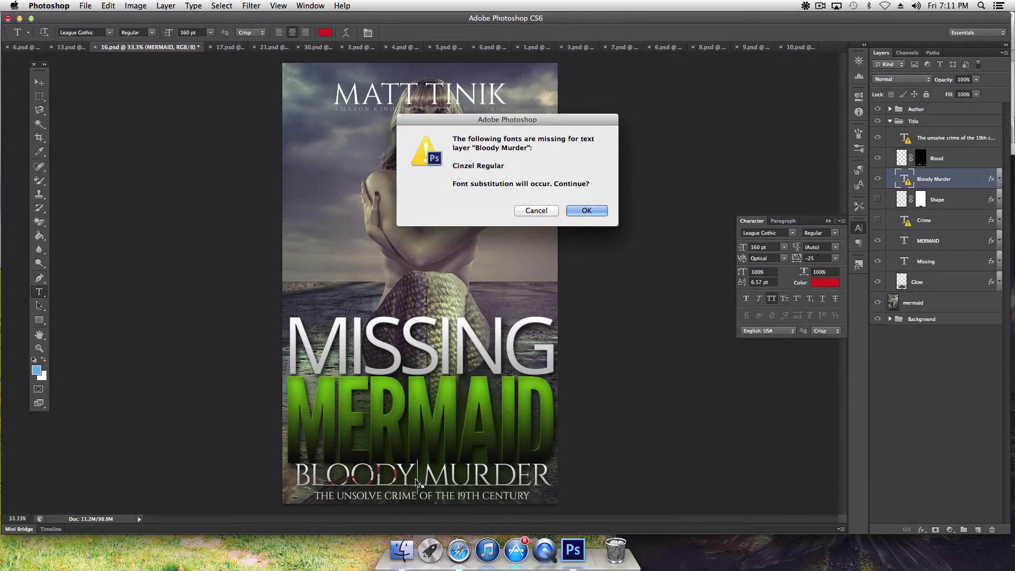
{"action": "left_click", "coordinate": [594, 209]}
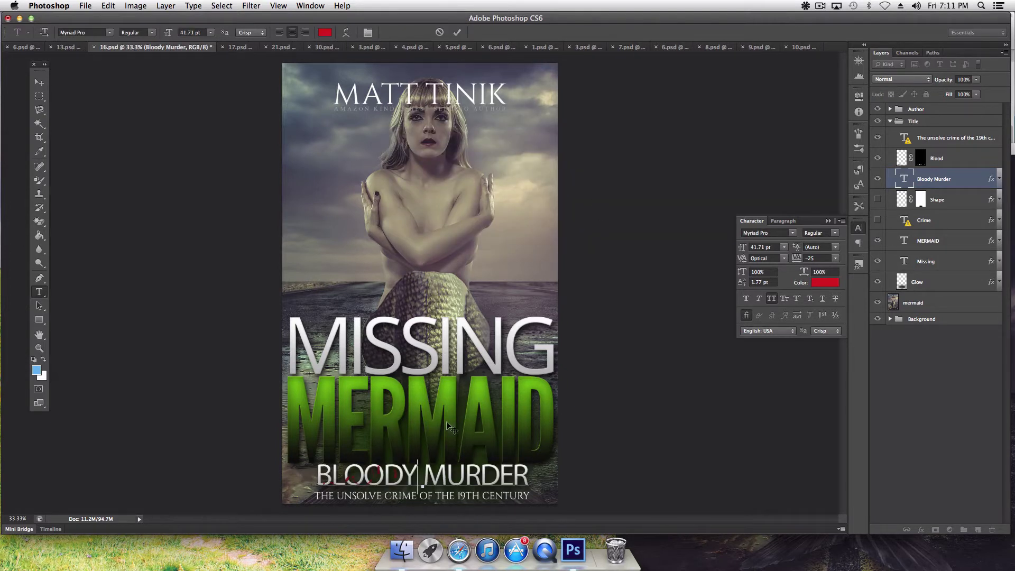
{"action": "triple_click", "coordinate": [421, 476]}
{"action": "type", "text": "A ROMANTIC"}
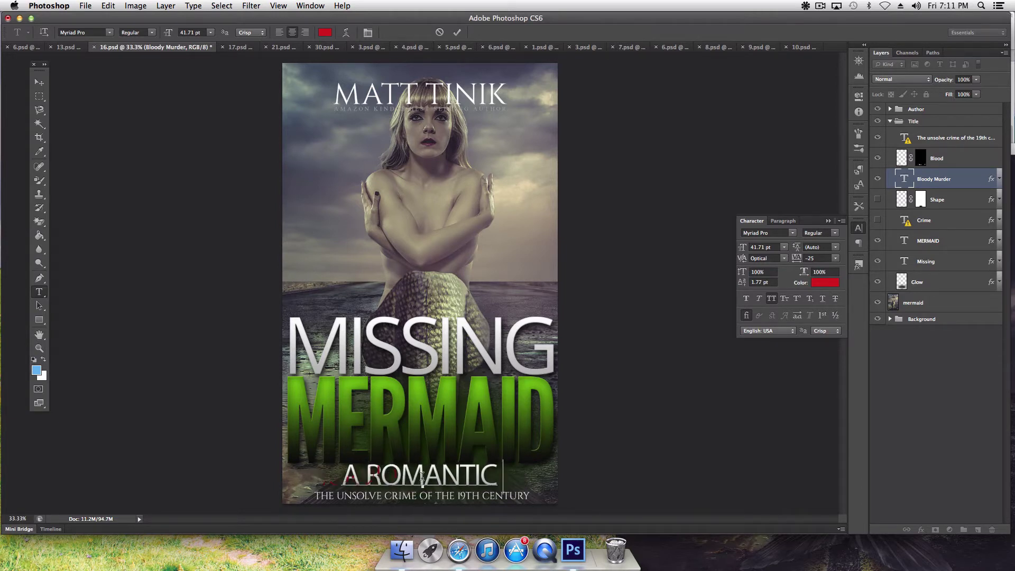
Step: Commit the A ROMANTIC text and hide that layer
{"action": "triple_click", "coordinate": [438, 476]}
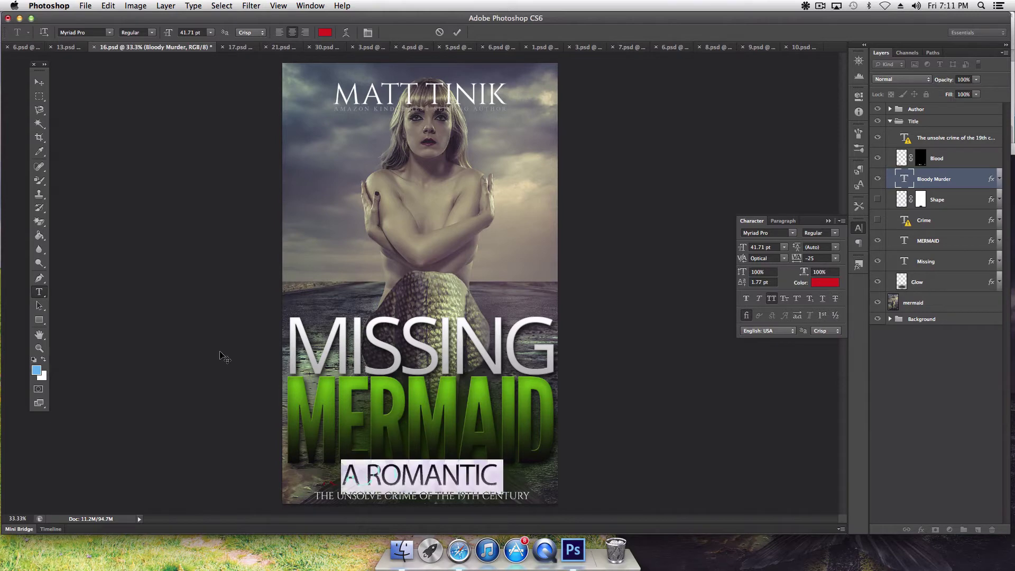
{"action": "left_click", "coordinate": [110, 7]}
{"action": "left_click", "coordinate": [114, 21]}
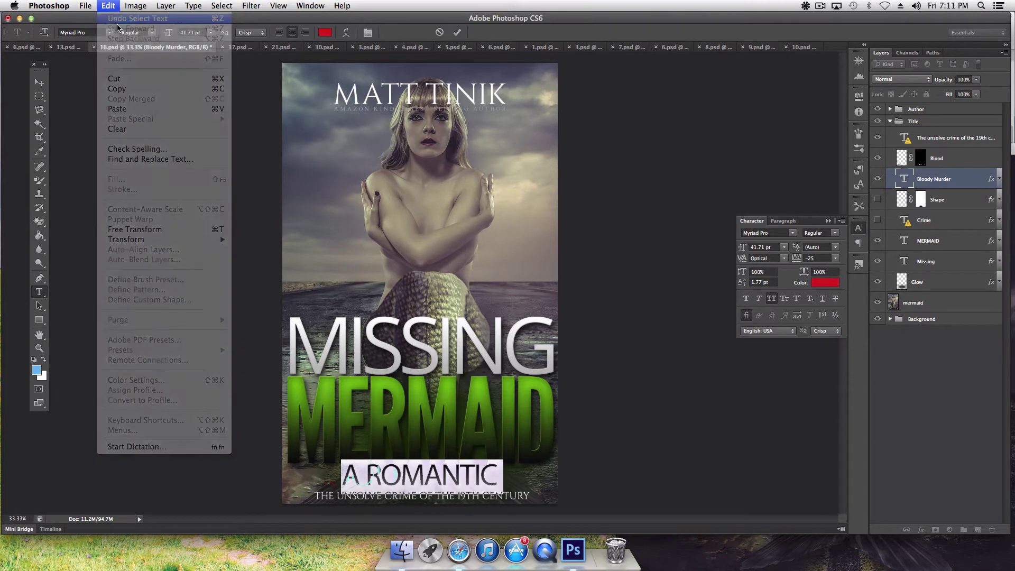
{"action": "left_click", "coordinate": [128, 8]}
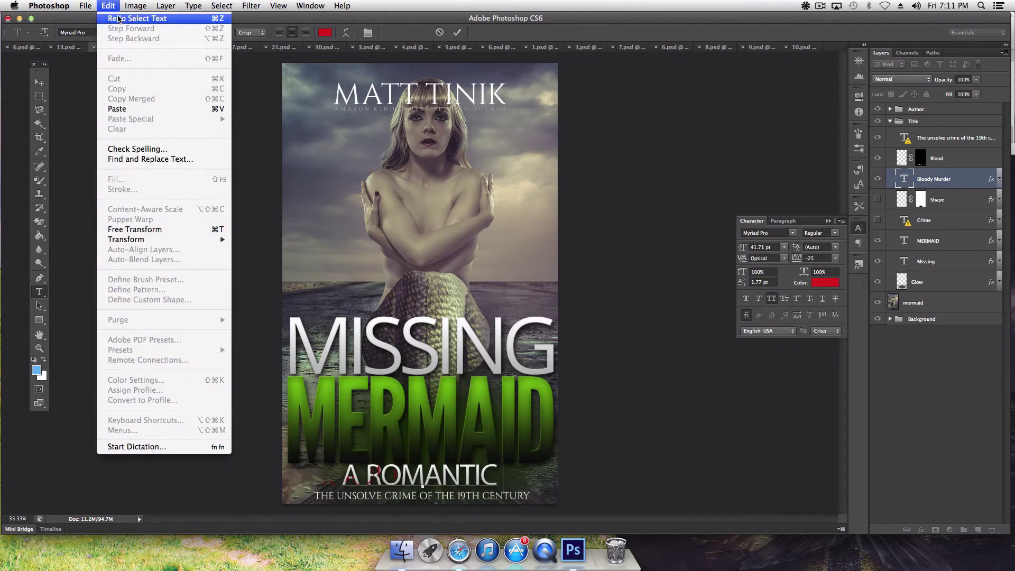
{"action": "left_click", "coordinate": [121, 19]}
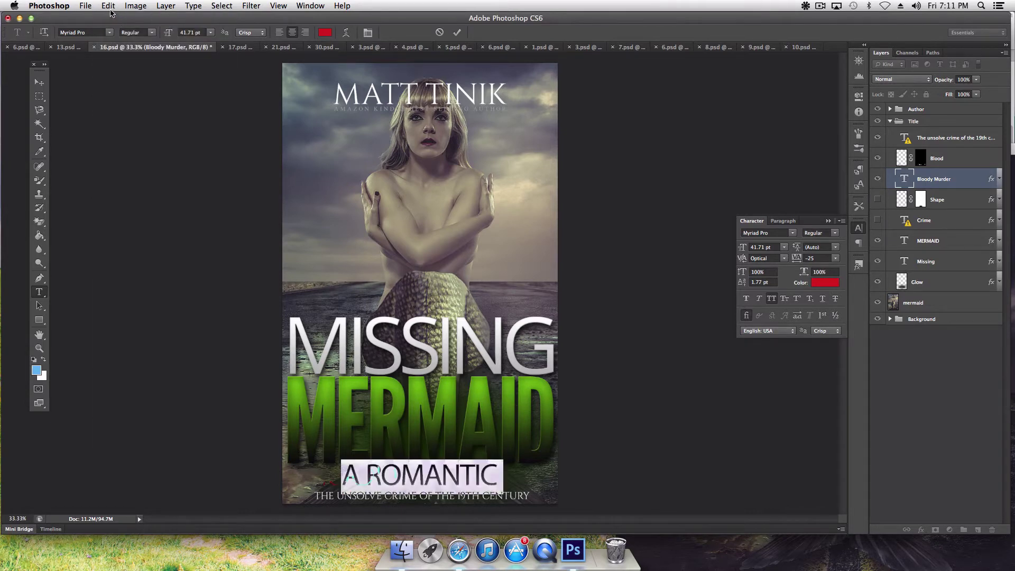
{"action": "left_click", "coordinate": [108, 7]}
{"action": "left_click", "coordinate": [116, 19]}
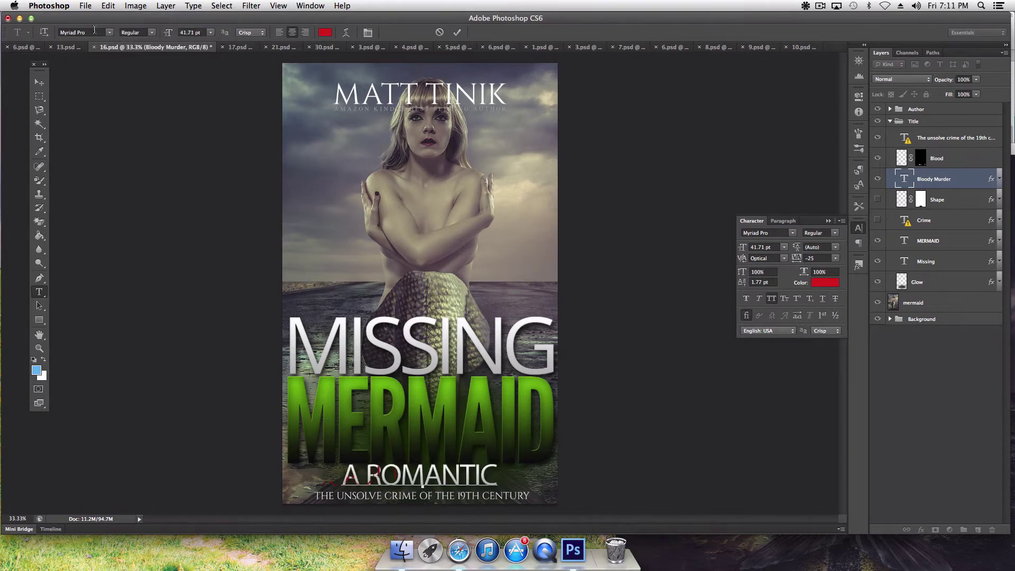
{"action": "left_click", "coordinate": [39, 82]}
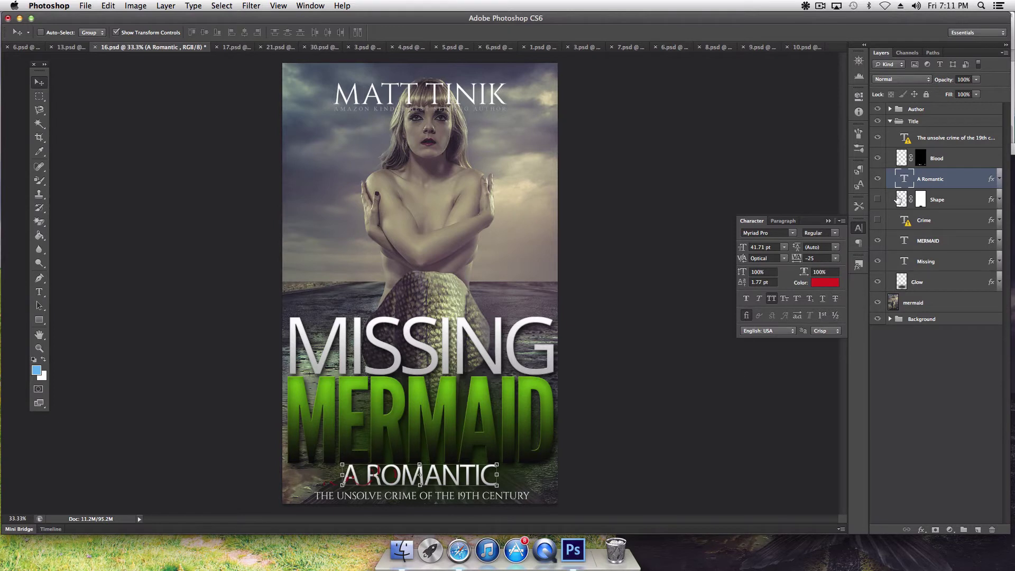
{"action": "left_click", "coordinate": [882, 179]}
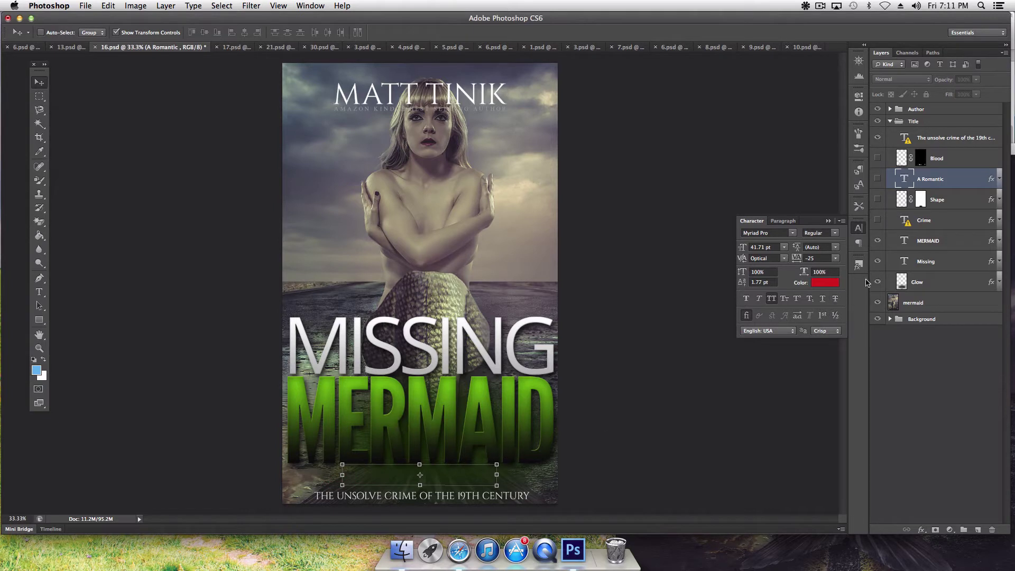
Step: Lower the Glow layer so its glow sits behind the MISSING MERMAID title
{"action": "left_click", "coordinate": [936, 282]}
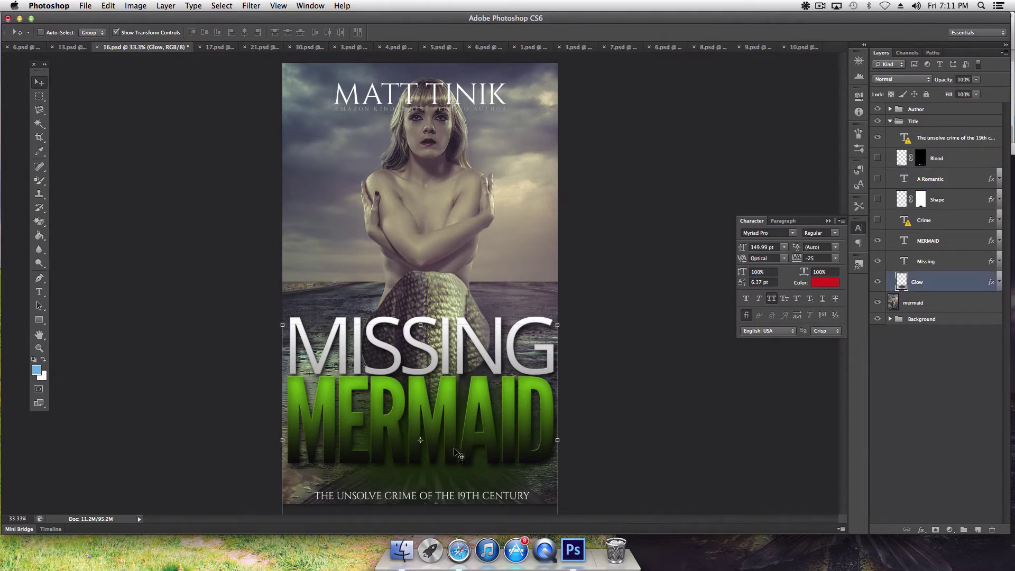
{"action": "left_click_drag", "start_coordinate": [455, 450], "coordinate": [462, 393]}
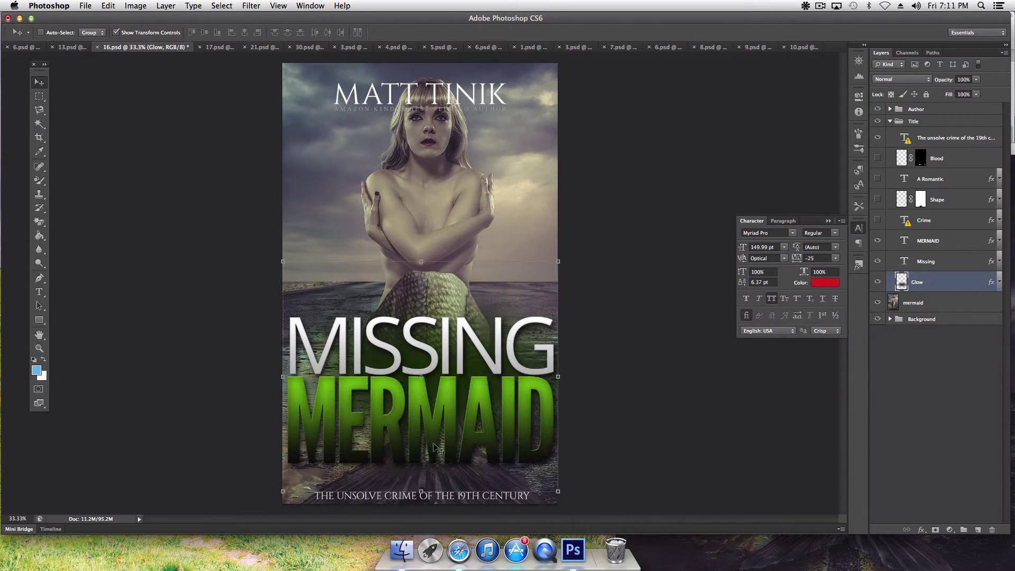
{"action": "key", "text": "Down"}
{"action": "key", "text": "Down"}
{"action": "key", "text": "Down"}
{"action": "key", "text": "Down"}
{"action": "key", "text": "Down"}
{"action": "key", "text": "Down"}
{"action": "key", "text": "Down"}
{"action": "key", "text": "Down"}
{"action": "key", "text": "Down"}
{"action": "key", "text": "Down"}
{"action": "key", "text": "Down"}
{"action": "key", "text": "Down"}
{"action": "key", "text": "Down"}
{"action": "key", "text": "Down"}
{"action": "key", "text": "Down"}
{"action": "key", "text": "Down"}
{"action": "key", "text": "Down"}
{"action": "key", "text": "Down"}
{"action": "key", "text": "Down"}
{"action": "key", "text": "Down"}
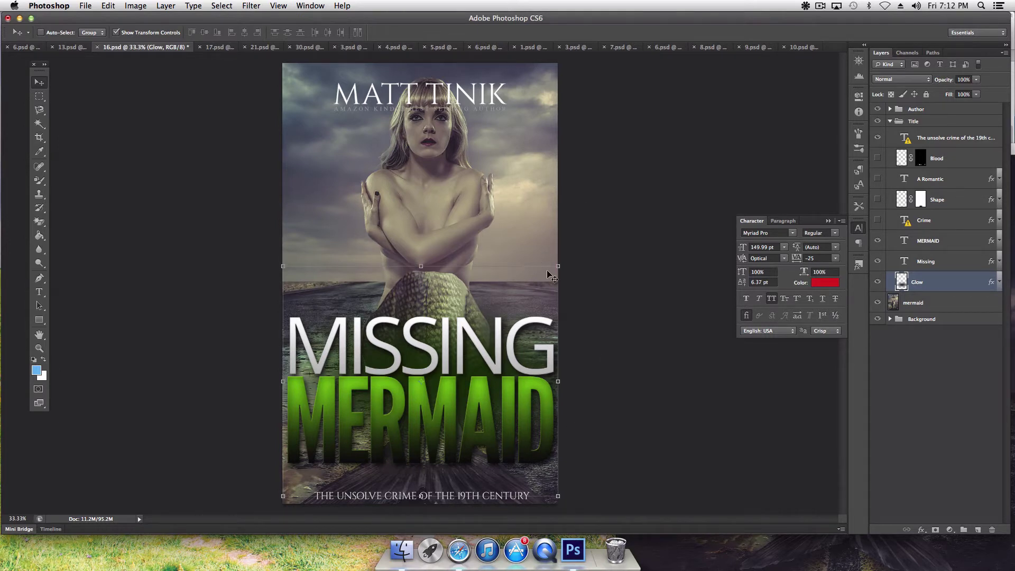
{"action": "left_click", "coordinate": [39, 292]}
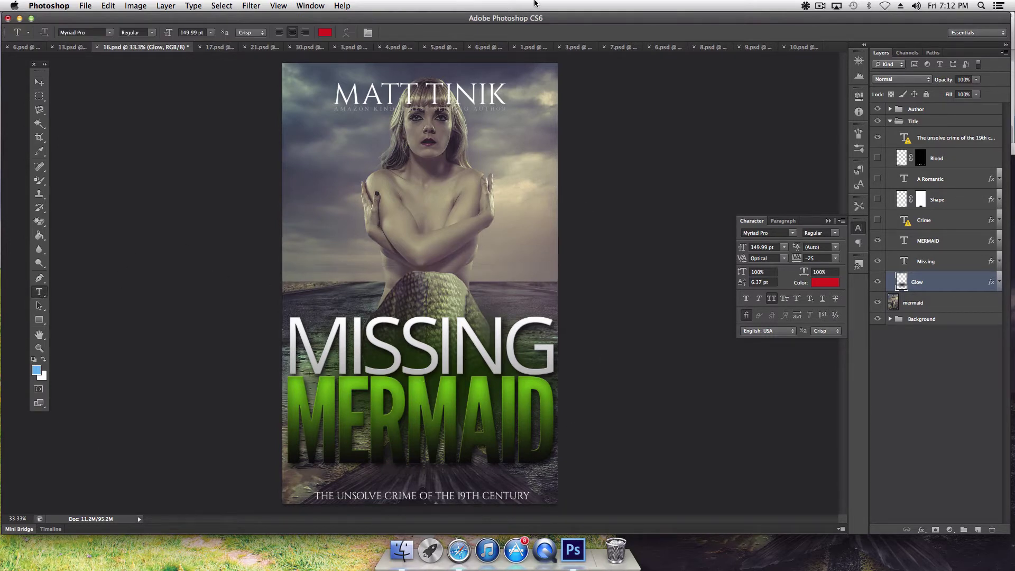
Step: Replace the top author line with the new author's full name, then view the Facebook page in Safari
{"action": "left_click", "coordinate": [411, 96]}
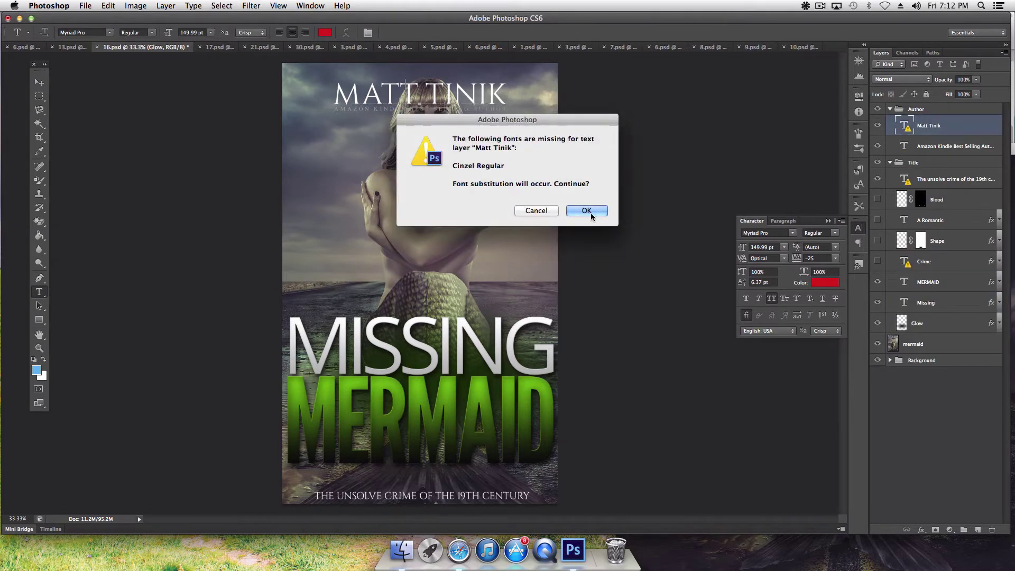
{"action": "left_click", "coordinate": [585, 209]}
{"action": "double_click", "coordinate": [419, 94]}
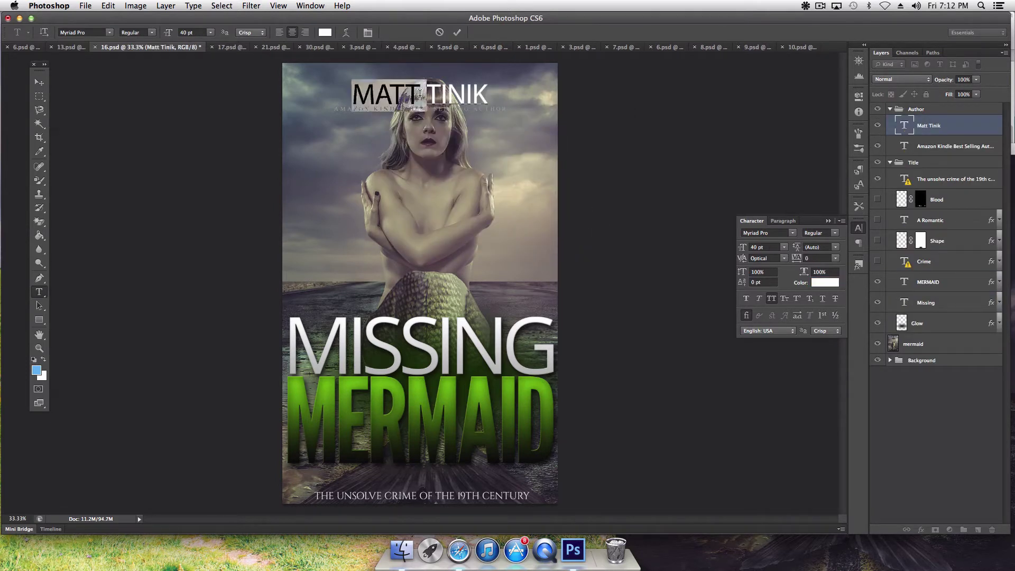
{"action": "triple_click", "coordinate": [457, 90]}
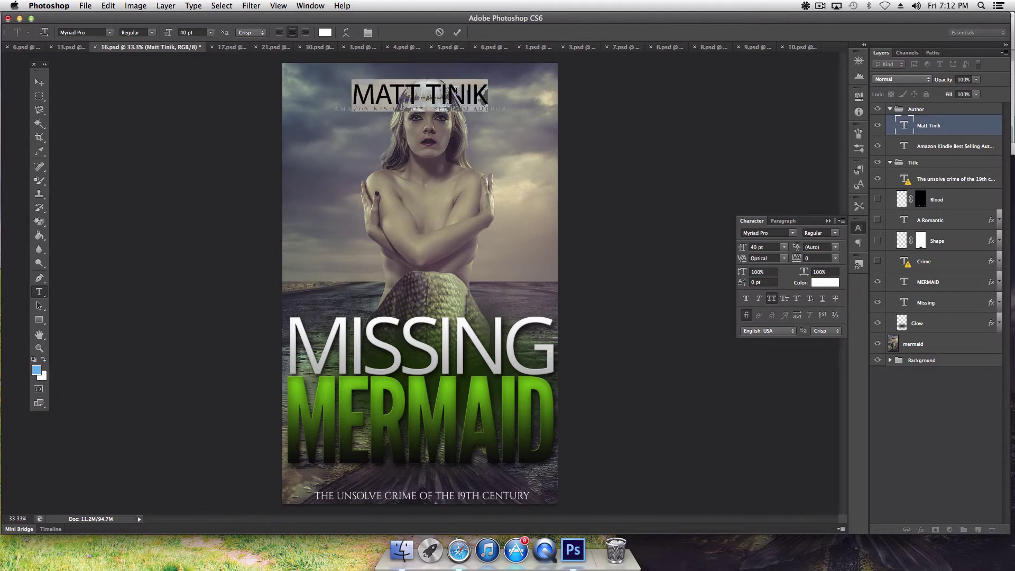
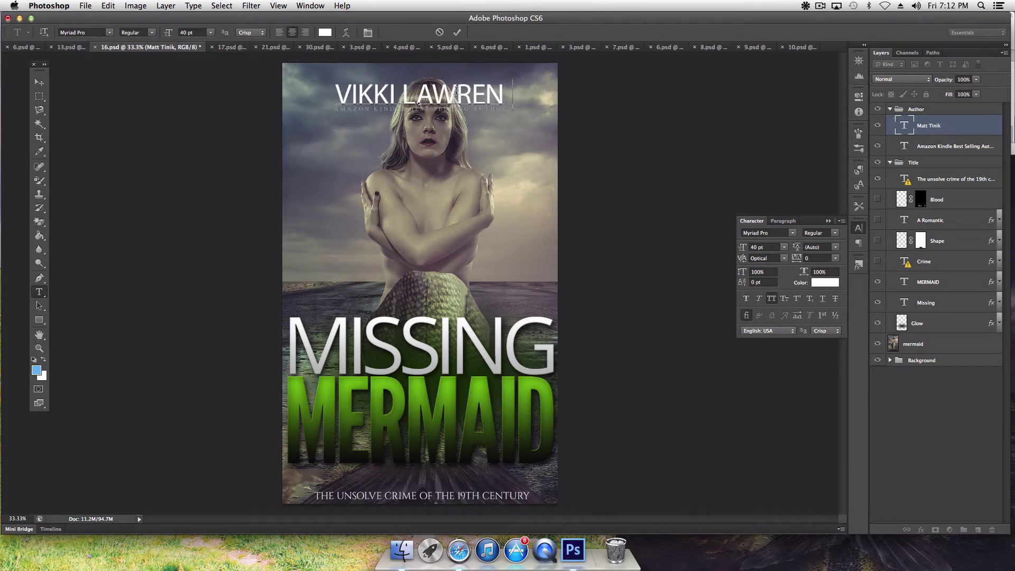
{"action": "left_click", "coordinate": [459, 548]}
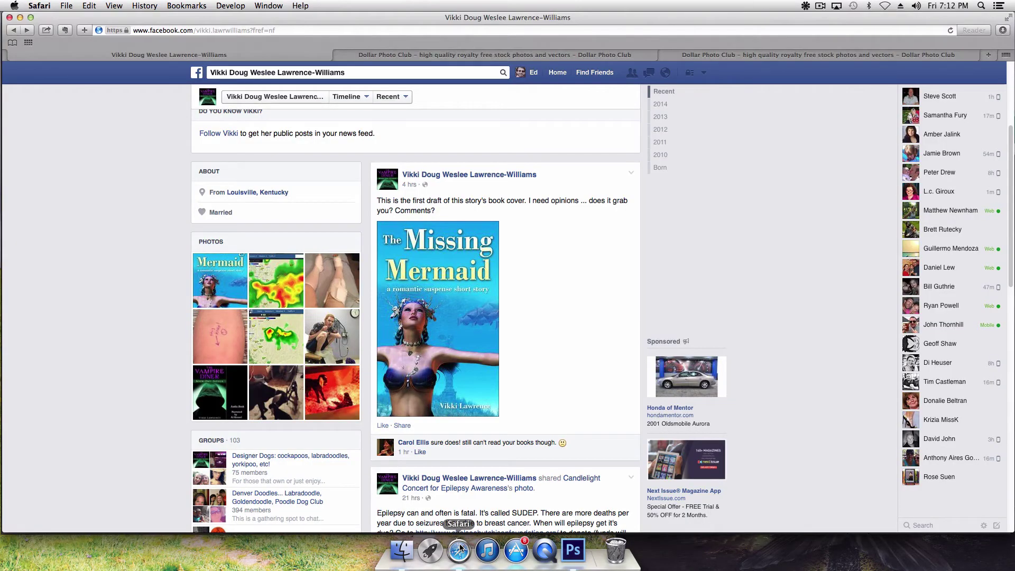
Step: Commit the author name and nudge it slightly on the cover, checking the Facebook draft again
{"action": "left_click", "coordinate": [573, 550]}
{"action": "left_click", "coordinate": [41, 83]}
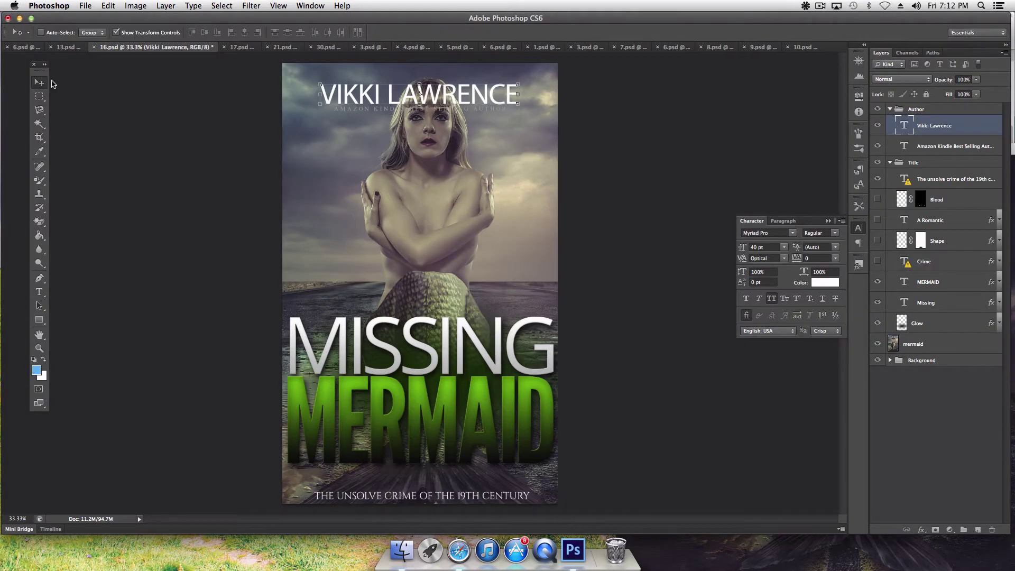
{"action": "left_click_drag", "start_coordinate": [445, 98], "coordinate": [446, 91]}
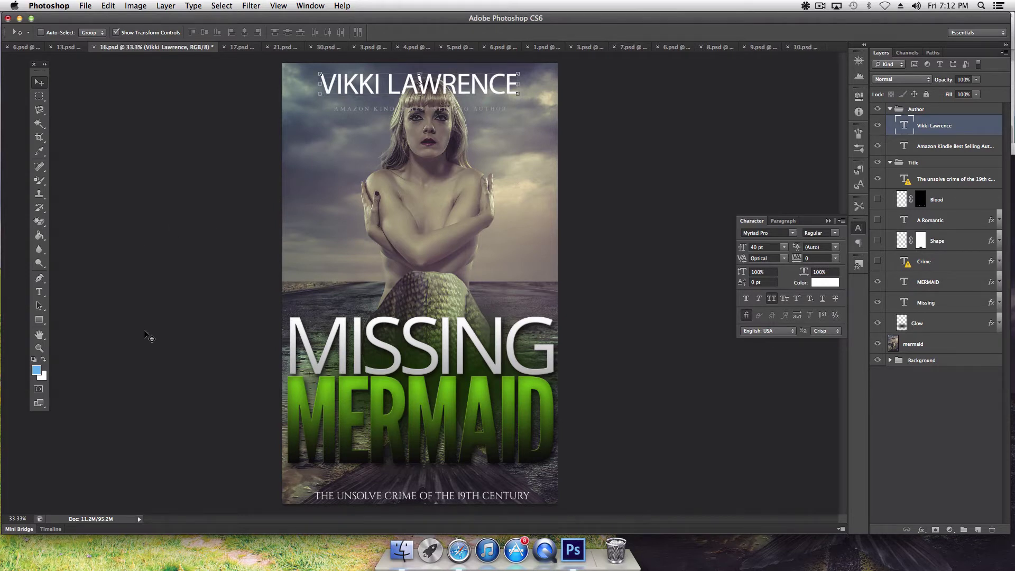
{"action": "left_click", "coordinate": [460, 550]}
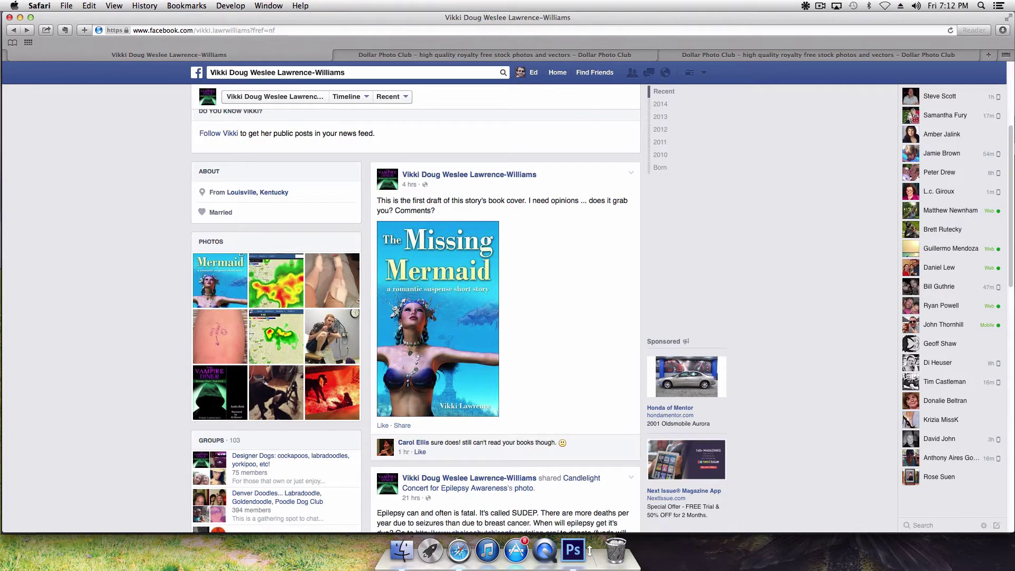
{"action": "left_click", "coordinate": [573, 549]}
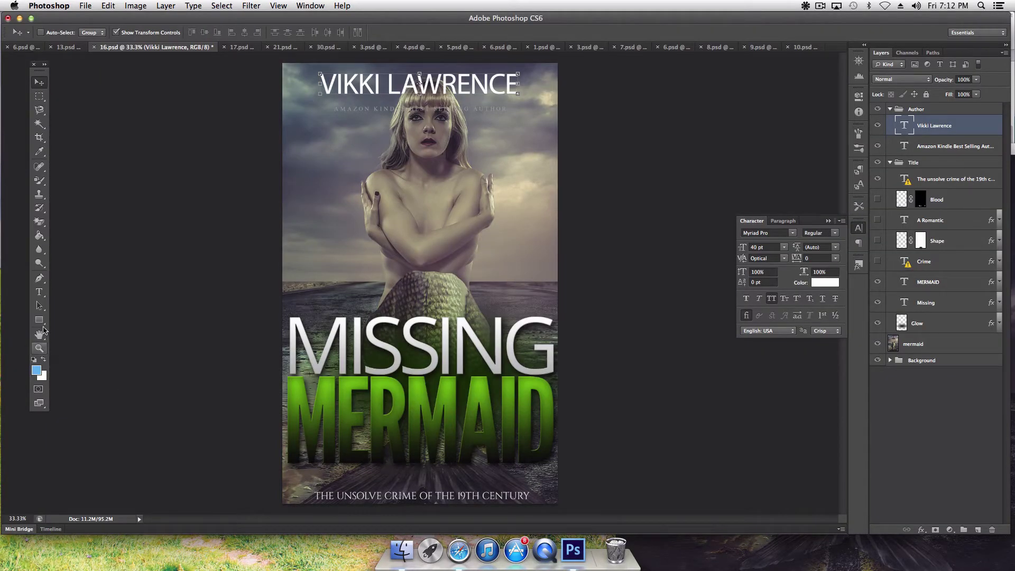
{"action": "left_click", "coordinate": [38, 292]}
Step: Replace the bottom crime tagline with 'A Romantic Suspense Short Story', substituting Cinzel Regular
{"action": "left_click", "coordinate": [415, 495]}
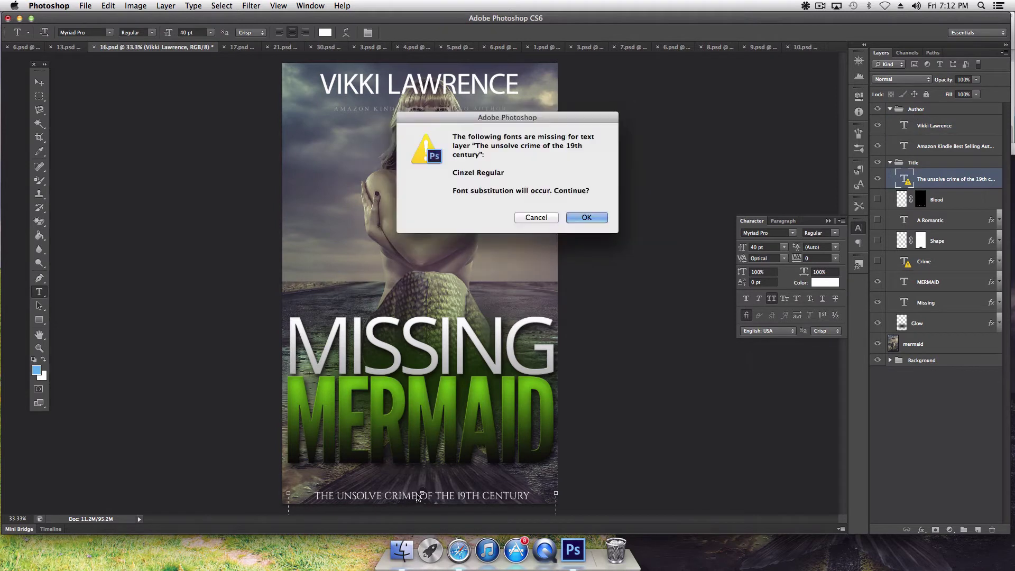
{"action": "left_click", "coordinate": [586, 217]}
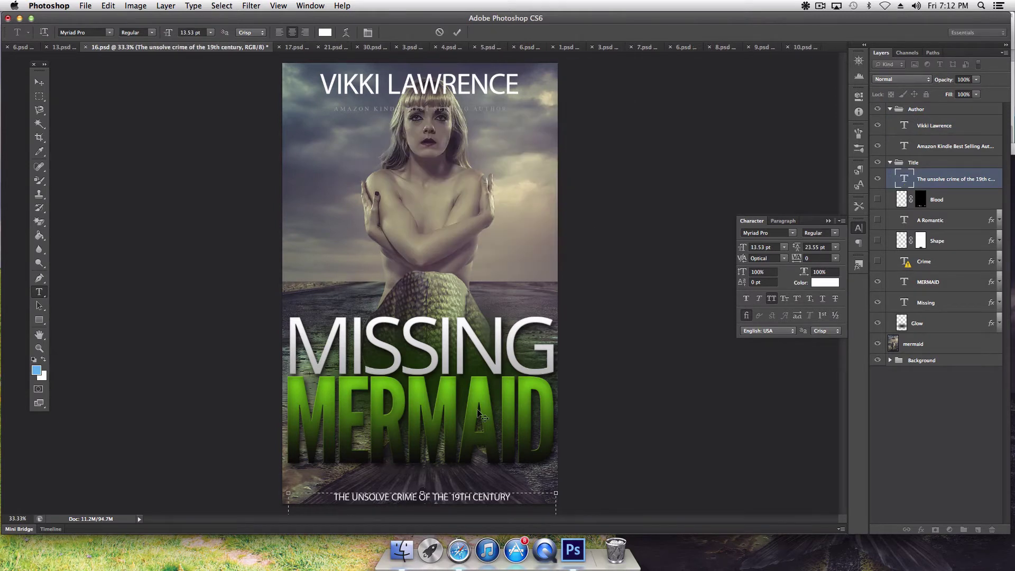
{"action": "triple_click", "coordinate": [422, 497]}
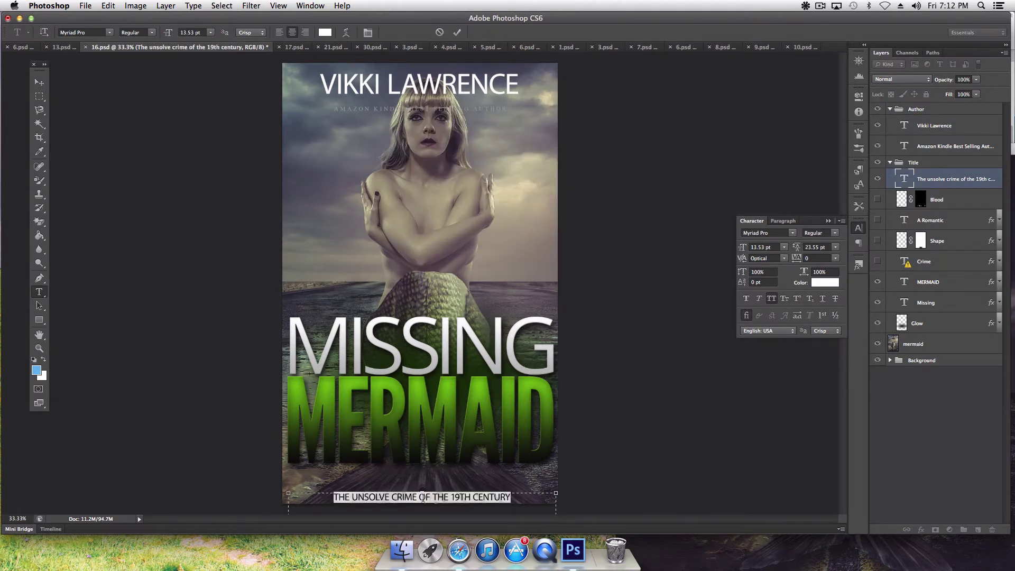
{"action": "left_click", "coordinate": [459, 552]}
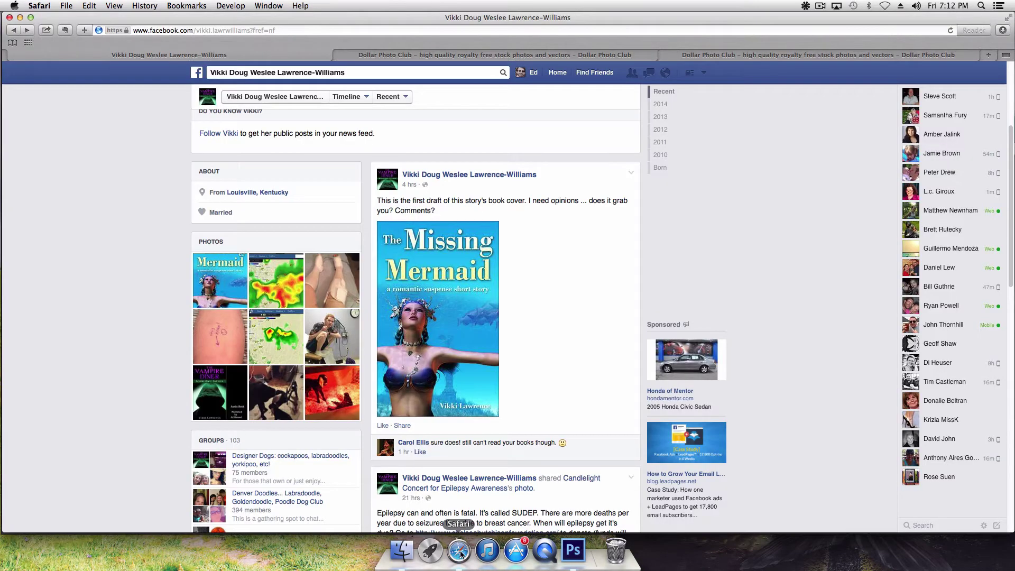
{"action": "left_click", "coordinate": [573, 550]}
{"action": "type", "text": "An"}
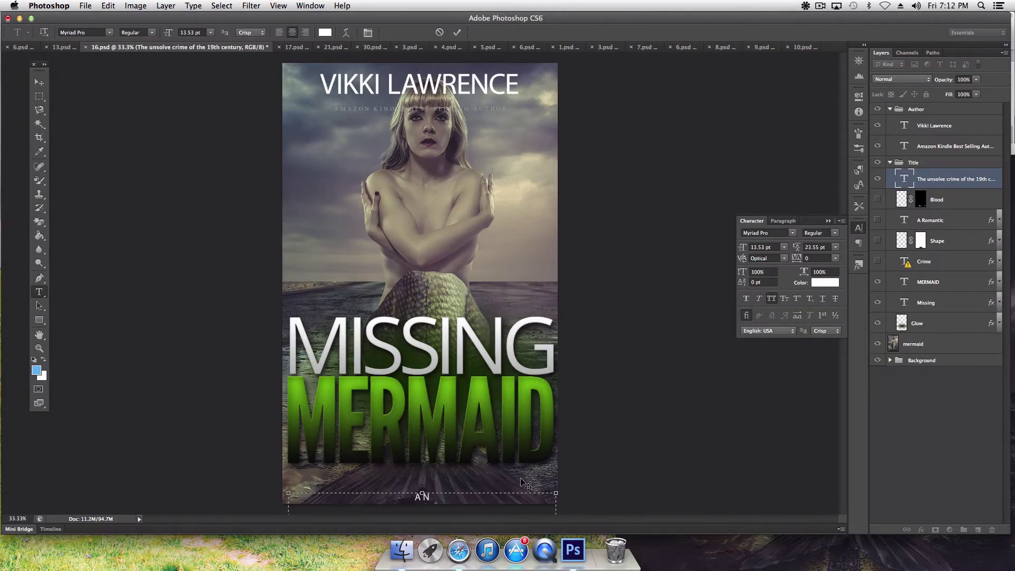
{"action": "key", "text": "BackSpace"}
{"action": "type", "text": "Romantic Suspense Shor"}
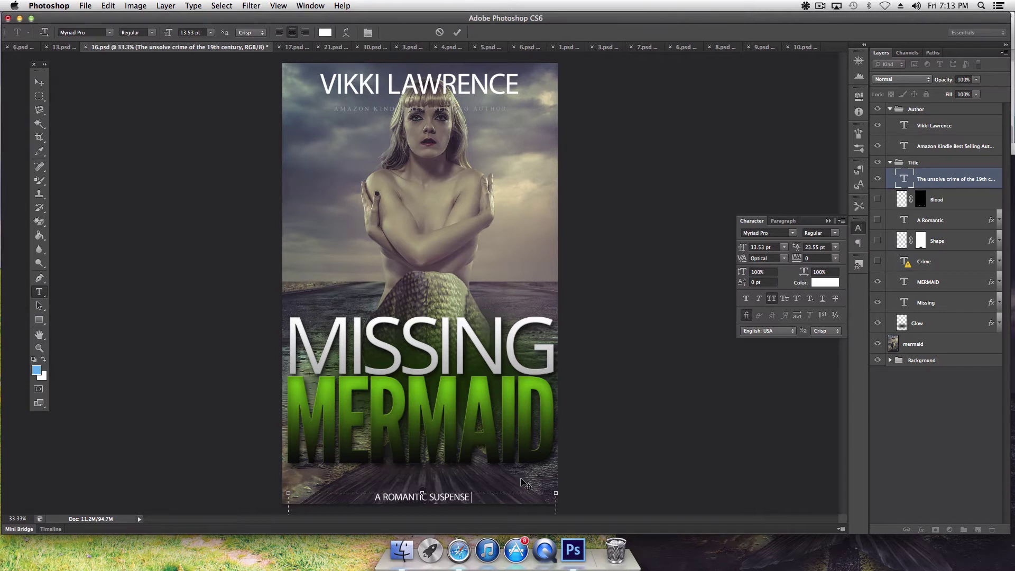
{"action": "type", "text": "t Story"}
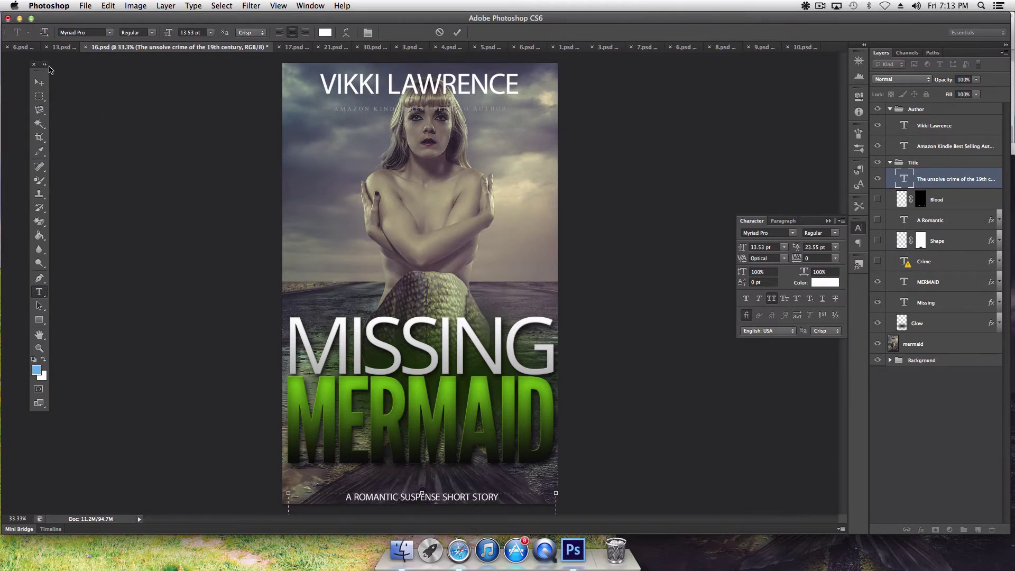
{"action": "left_click", "coordinate": [39, 82]}
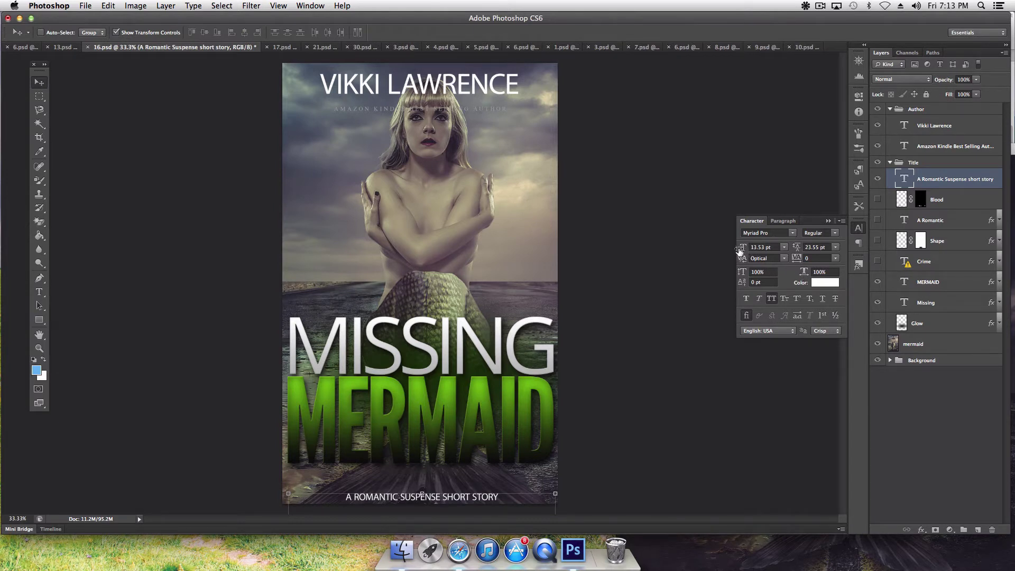
Step: Resize the subtitle to 21.53 pt so it fits on one line
{"action": "left_click_drag", "start_coordinate": [739, 251], "coordinate": [744, 251]}
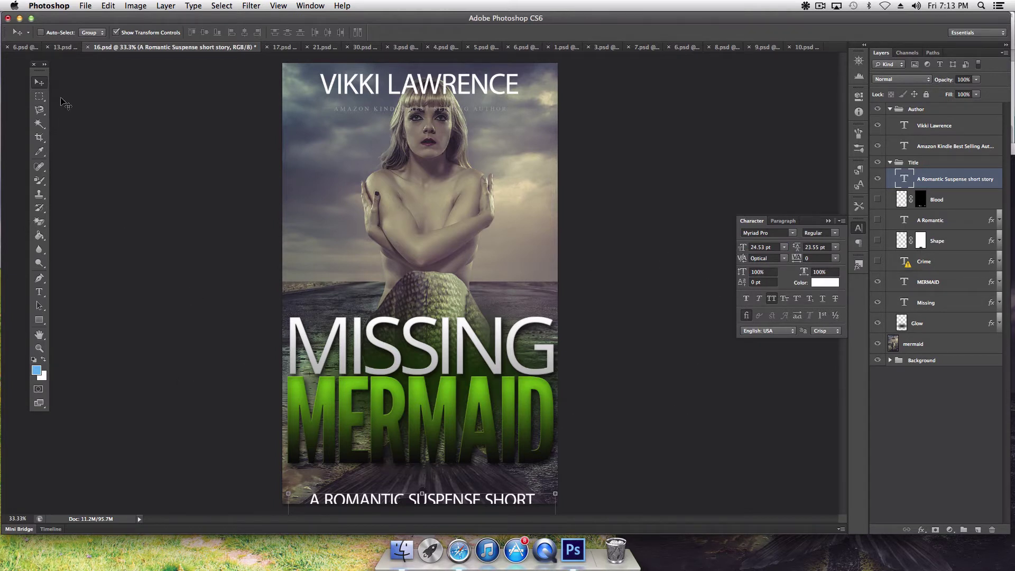
{"action": "left_click_drag", "start_coordinate": [474, 500], "coordinate": [475, 478]}
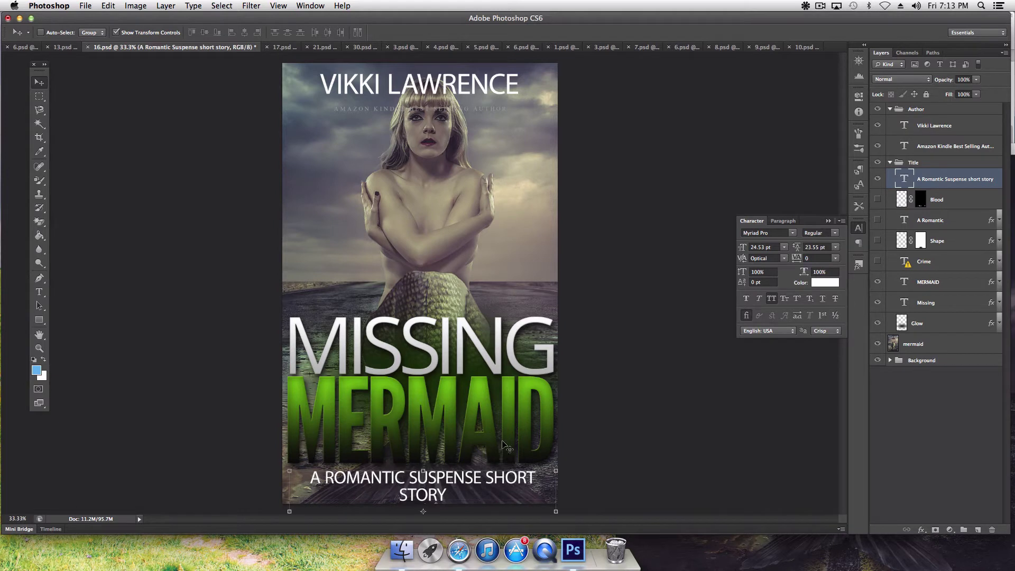
{"action": "left_click_drag", "start_coordinate": [747, 250], "coordinate": [744, 250]}
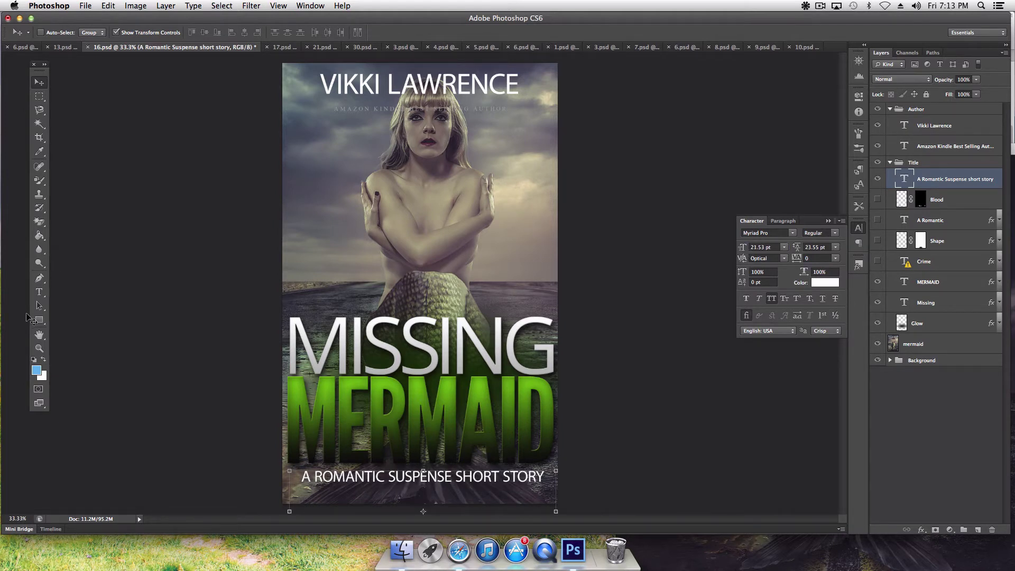
{"action": "left_click", "coordinate": [40, 335]}
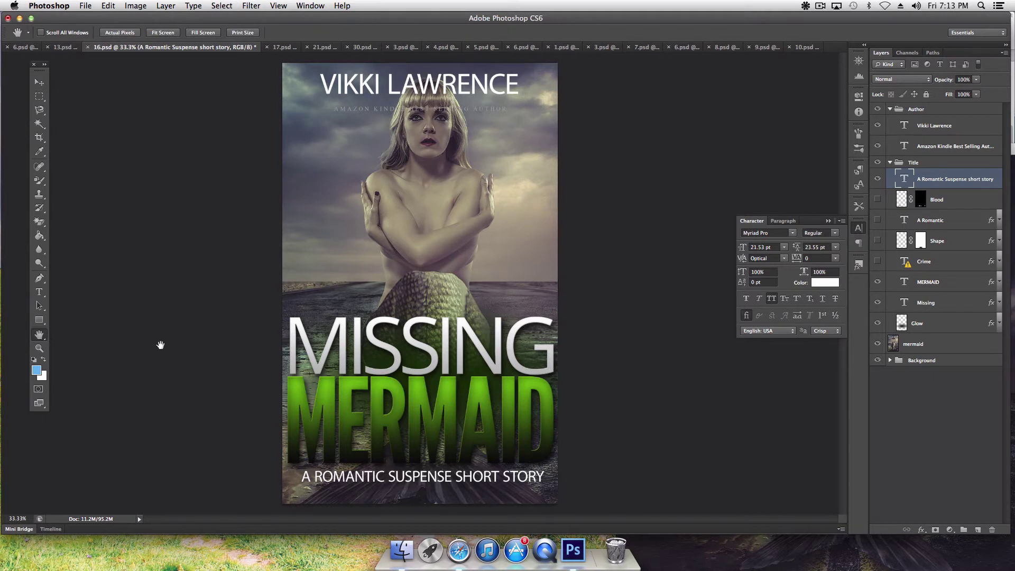
{"action": "left_click", "coordinate": [39, 82]}
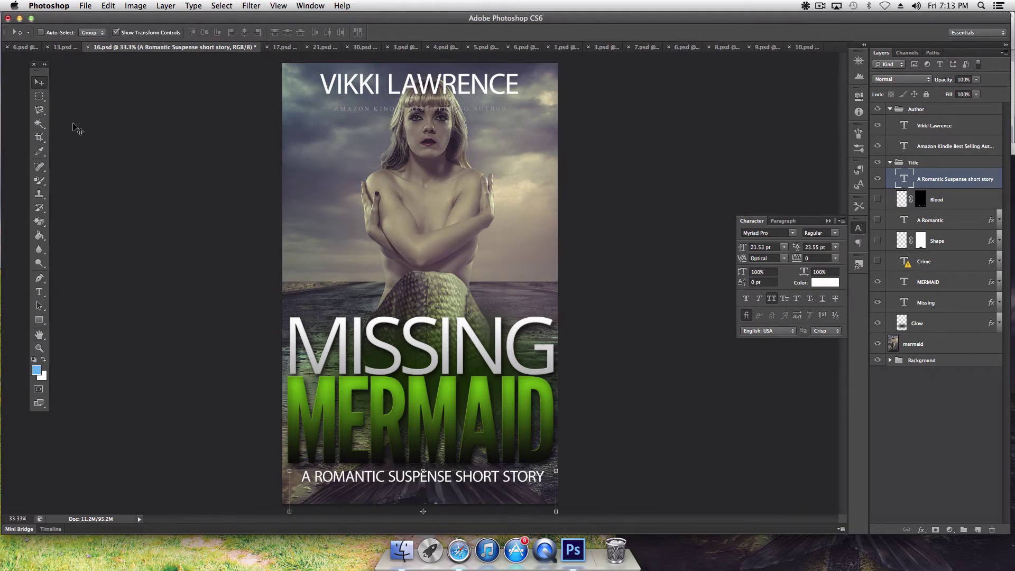
Step: Settle the subtitle near the cover's bottom edge, slightly left
{"action": "key", "text": "Down"}
{"action": "key", "text": "Down"}
{"action": "key", "text": "Down"}
{"action": "key", "text": "Down"}
{"action": "key", "text": "Down"}
{"action": "key", "text": "Down"}
{"action": "key", "text": "Down"}
{"action": "key", "text": "Down"}
{"action": "key", "text": "Down"}
{"action": "key", "text": "Down"}
{"action": "key", "text": "Down"}
{"action": "key", "text": "Down"}
{"action": "key", "text": "Down"}
{"action": "key", "text": "Down"}
{"action": "key", "text": "Down"}
{"action": "key", "text": "Down"}
{"action": "key", "text": "Down"}
{"action": "key", "text": "Down"}
{"action": "key", "text": "Down"}
{"action": "key", "text": "Down"}
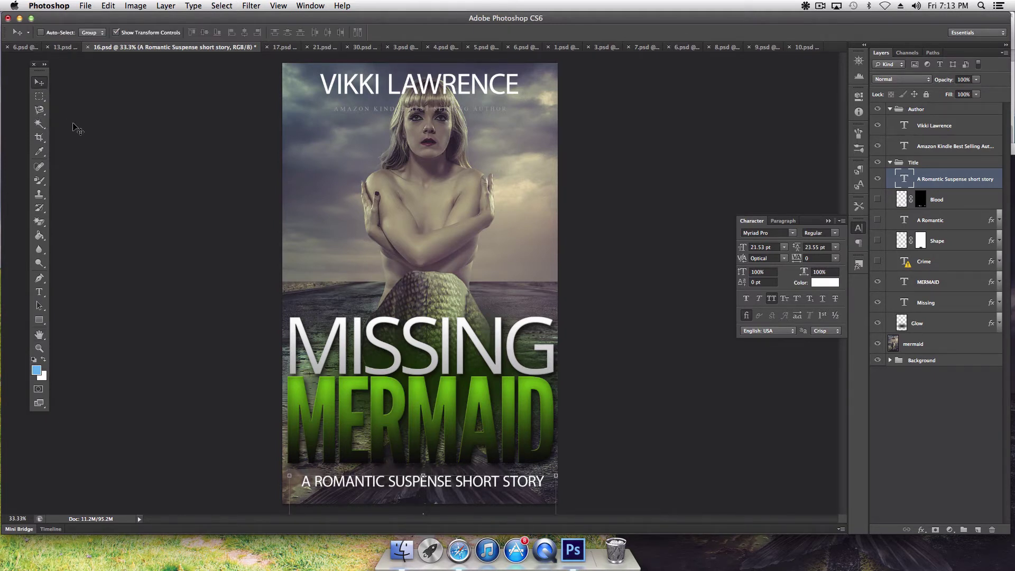
{"action": "key", "text": "Up"}
{"action": "key", "text": "Up"}
{"action": "key", "text": "Up"}
{"action": "key", "text": "Up"}
{"action": "key", "text": "Up"}
{"action": "key", "text": "Up"}
{"action": "key", "text": "Up"}
{"action": "key", "text": "Up"}
{"action": "key", "text": "Up"}
{"action": "key", "text": "Up"}
{"action": "key", "text": "Up"}
{"action": "key", "text": "Up"}
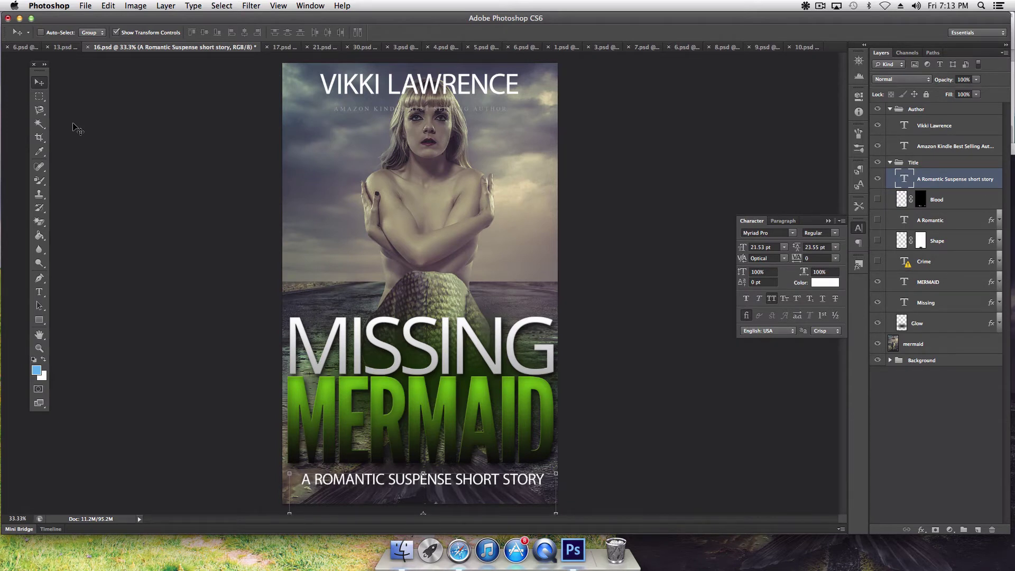
{"action": "key", "text": "Up"}
{"action": "key", "text": "Up"}
{"action": "key", "text": "Up"}
{"action": "key", "text": "Up"}
{"action": "key", "text": "Up"}
{"action": "key", "text": "Up"}
{"action": "key", "text": "Up"}
{"action": "key", "text": "Up"}
{"action": "key", "text": "Up"}
{"action": "key", "text": "Up"}
{"action": "key", "text": "Up"}
{"action": "key", "text": "Up"}
{"action": "key", "text": "Up"}
{"action": "key", "text": "Up"}
{"action": "key", "text": "Up"}
{"action": "key", "text": "Up"}
{"action": "key", "text": "Up"}
{"action": "key", "text": "Up"}
{"action": "key", "text": "Up"}
{"action": "key", "text": "Up"}
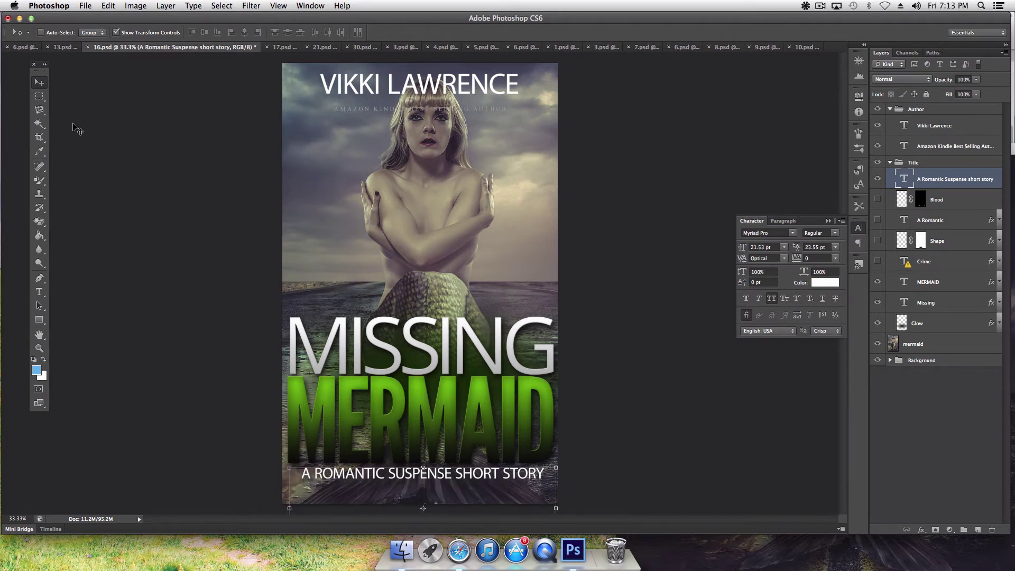
{"action": "key", "text": "Up"}
{"action": "key", "text": "Up"}
{"action": "key", "text": "Up"}
{"action": "key", "text": "Up"}
{"action": "key", "text": "Up"}
{"action": "key", "text": "Up"}
{"action": "key", "text": "Up"}
{"action": "key", "text": "Up"}
{"action": "key", "text": "Up"}
{"action": "key", "text": "Up"}
{"action": "key", "text": "Up"}
{"action": "key", "text": "Up"}
{"action": "key", "text": "Up"}
{"action": "key", "text": "Up"}
{"action": "key", "text": "Up"}
{"action": "key", "text": "Up"}
{"action": "key", "text": "Up"}
{"action": "key", "text": "Up"}
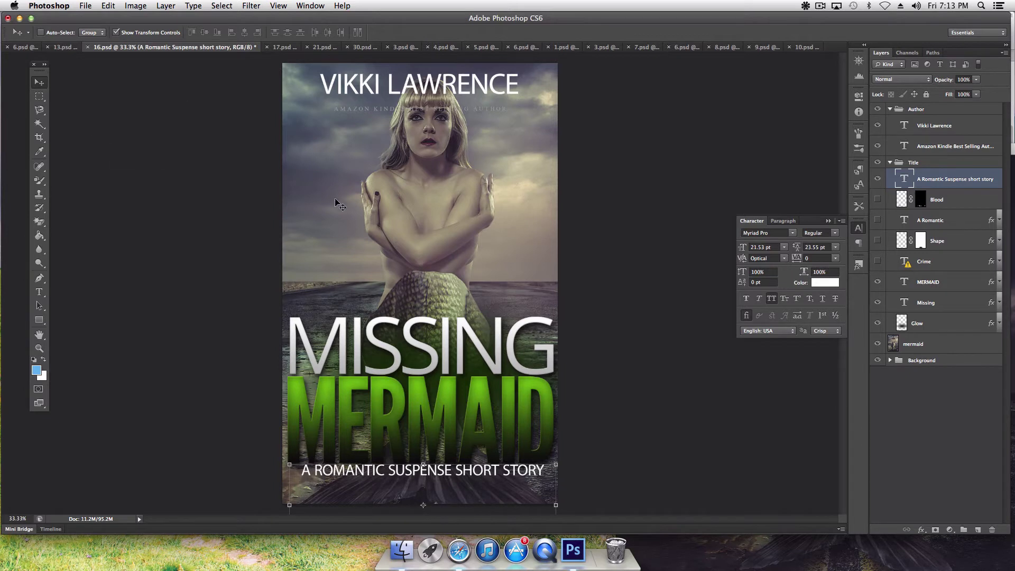
{"action": "left_click", "coordinate": [41, 335]}
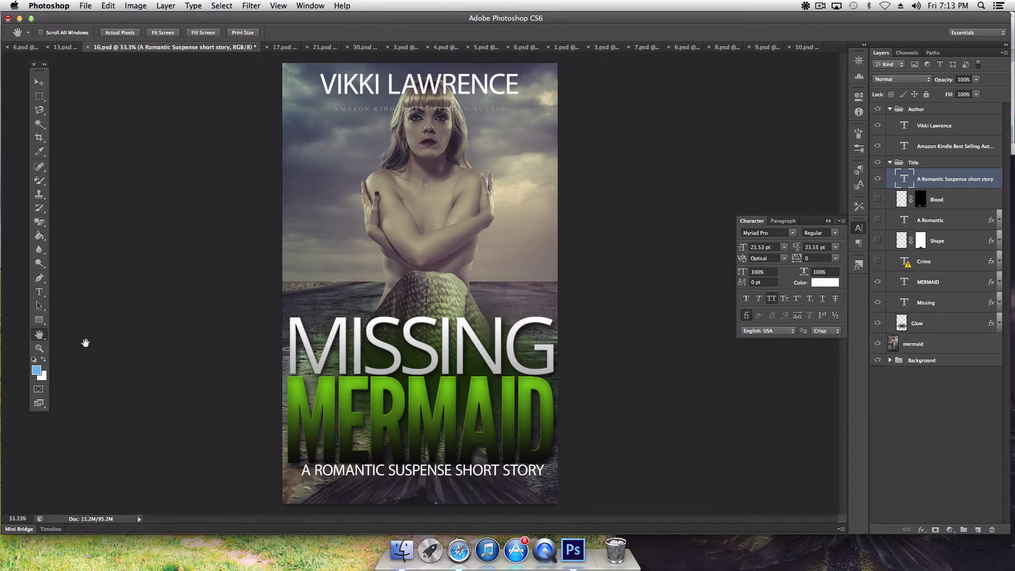
{"action": "left_click", "coordinate": [39, 82]}
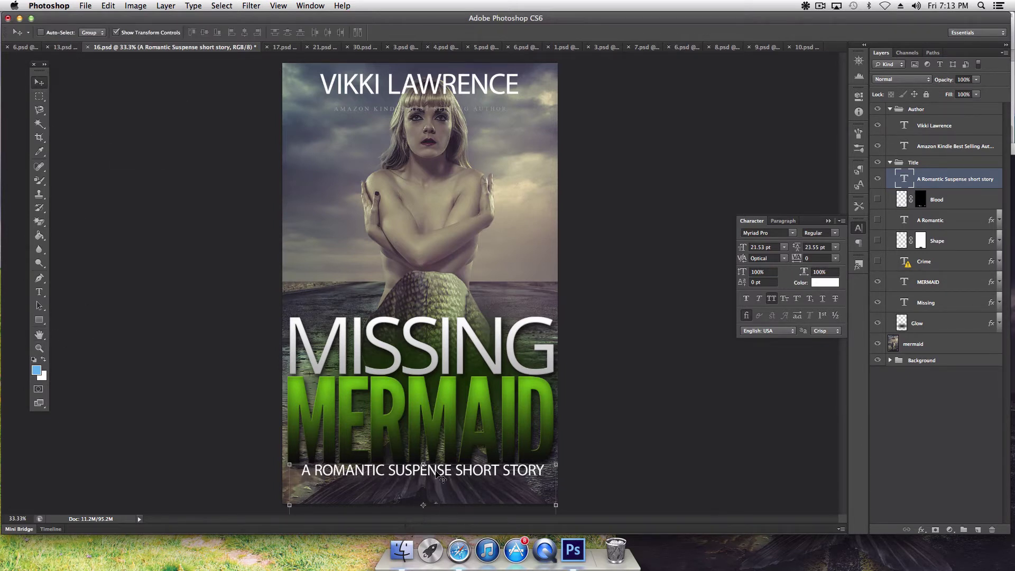
{"action": "left_click_drag", "start_coordinate": [437, 473], "coordinate": [433, 481]}
{"action": "key", "text": "Left"}
{"action": "key", "text": "Left"}
{"action": "key", "text": "Left"}
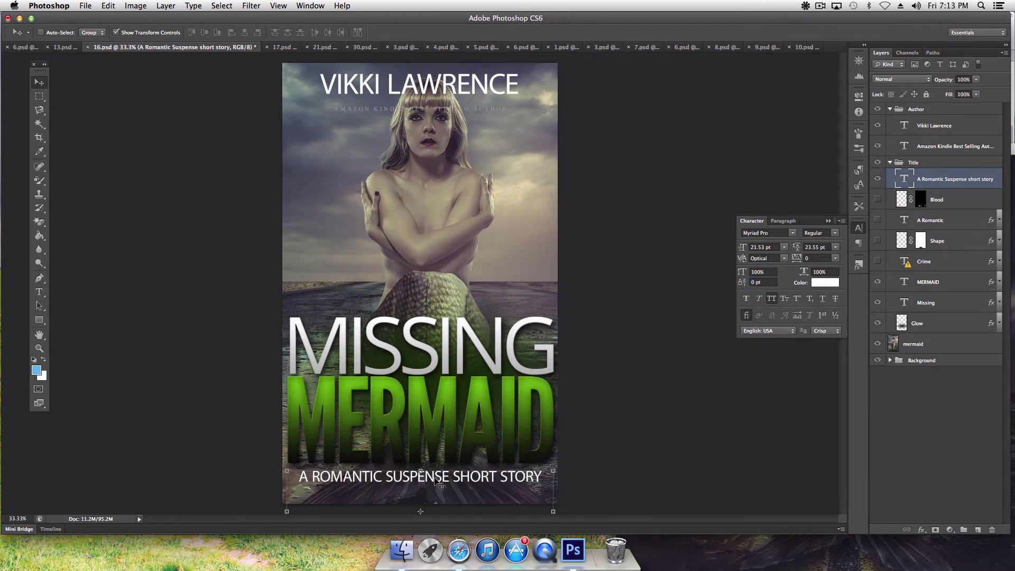
{"action": "left_click_drag", "start_coordinate": [430, 479], "coordinate": [435, 487]}
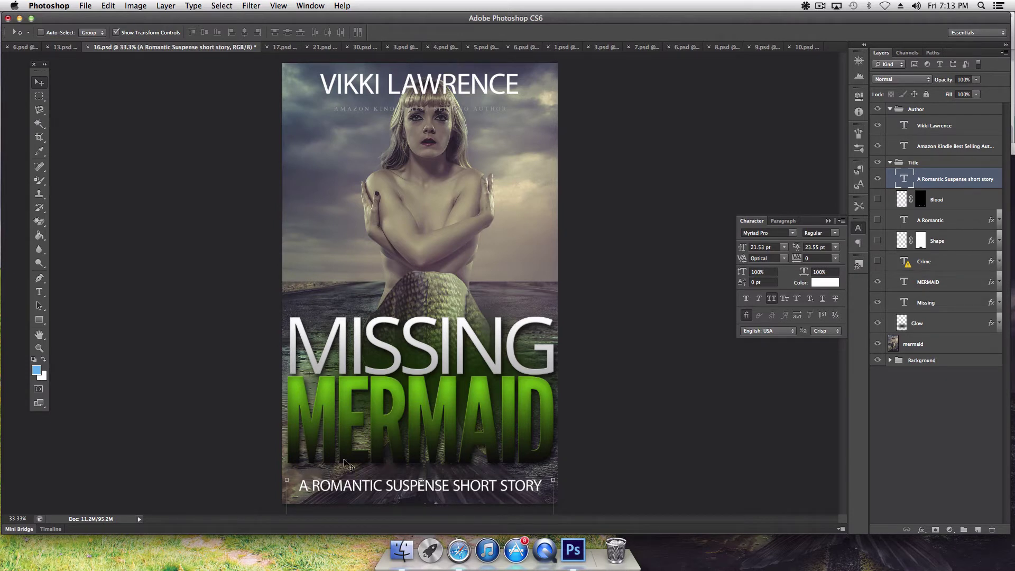
{"action": "left_click", "coordinate": [39, 334]}
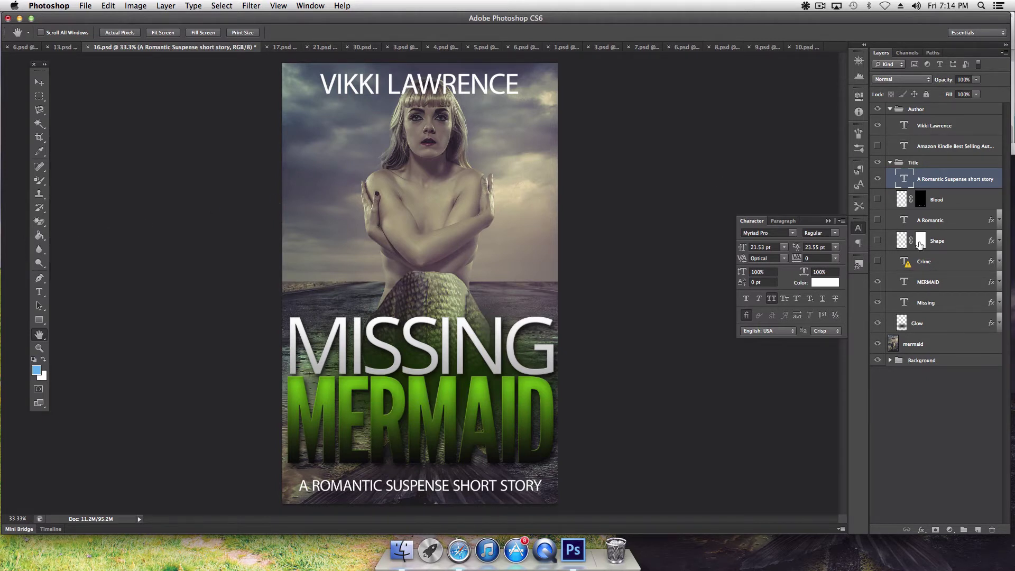
Step: Try black, the MERMAID green and greys as the author name colour
{"action": "left_click", "coordinate": [934, 126]}
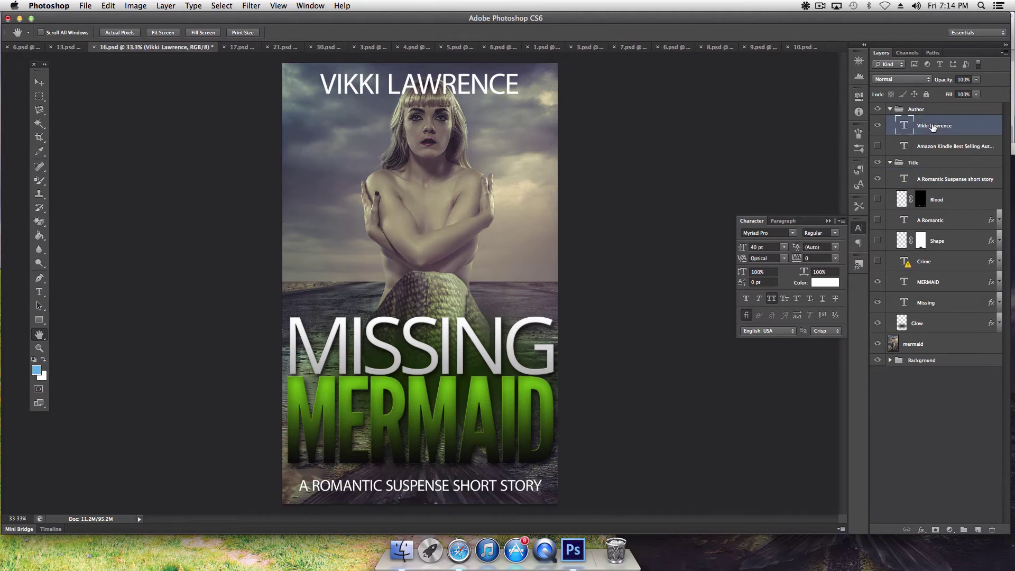
{"action": "left_click", "coordinate": [820, 281]}
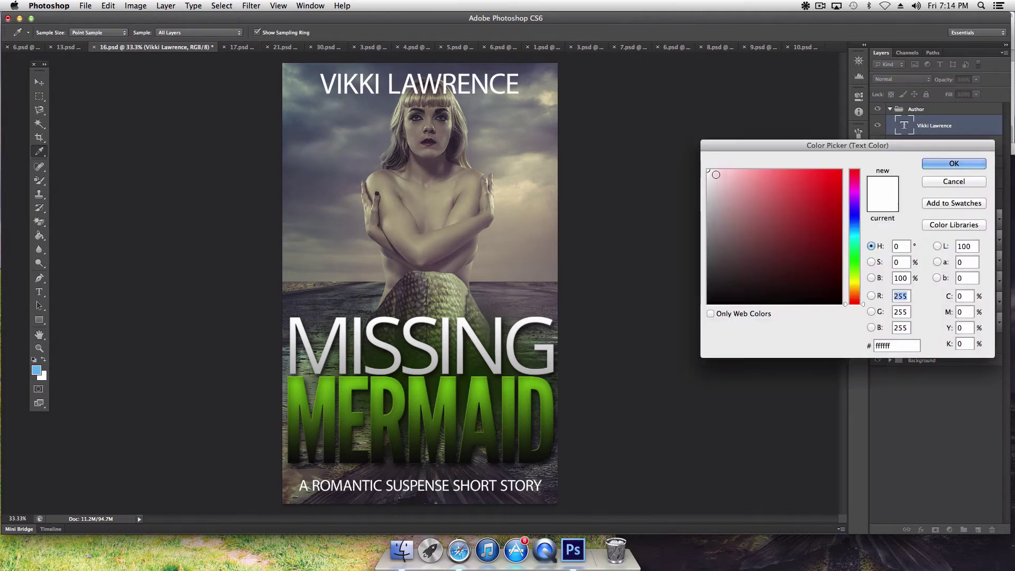
{"action": "left_click_drag", "start_coordinate": [711, 170], "coordinate": [847, 327]}
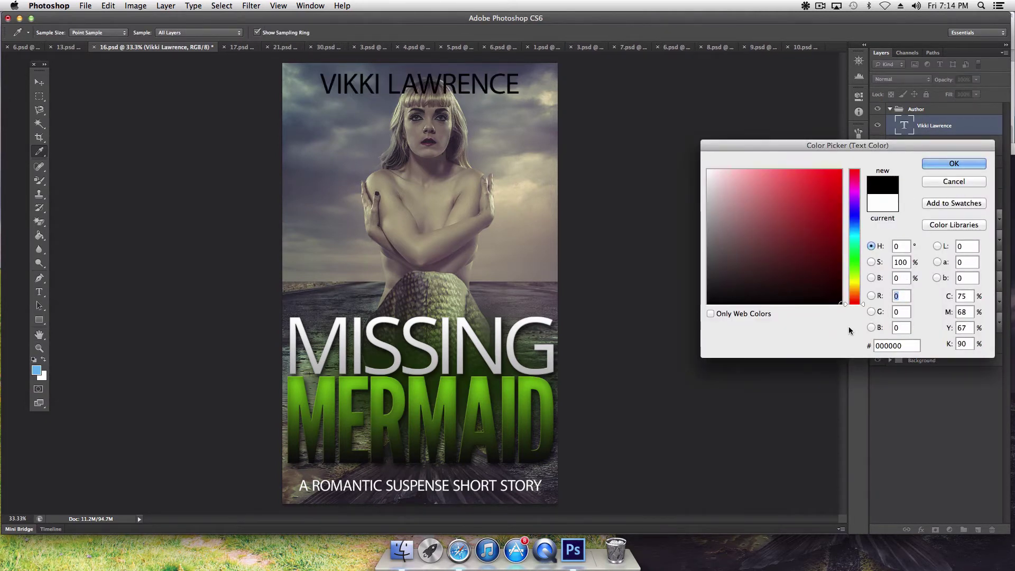
{"action": "left_click", "coordinate": [482, 395]}
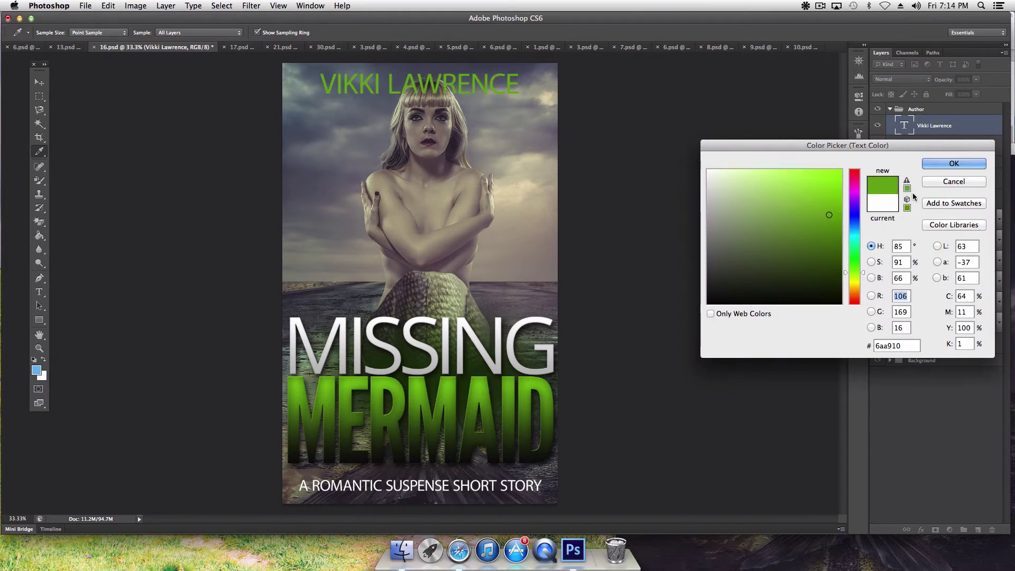
{"action": "left_click", "coordinate": [729, 190]}
{"action": "left_click", "coordinate": [712, 210]}
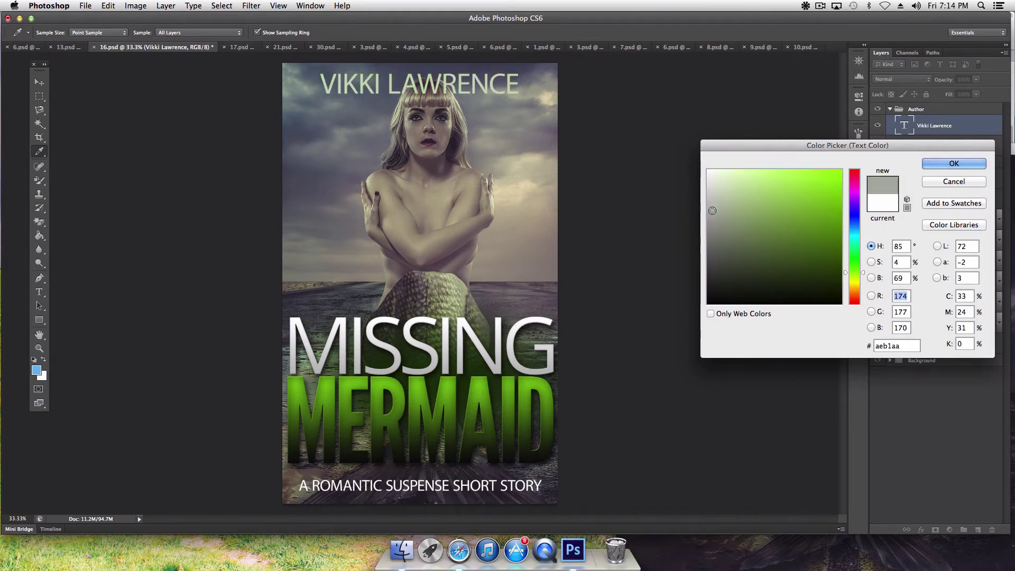
{"action": "left_click", "coordinate": [712, 230]}
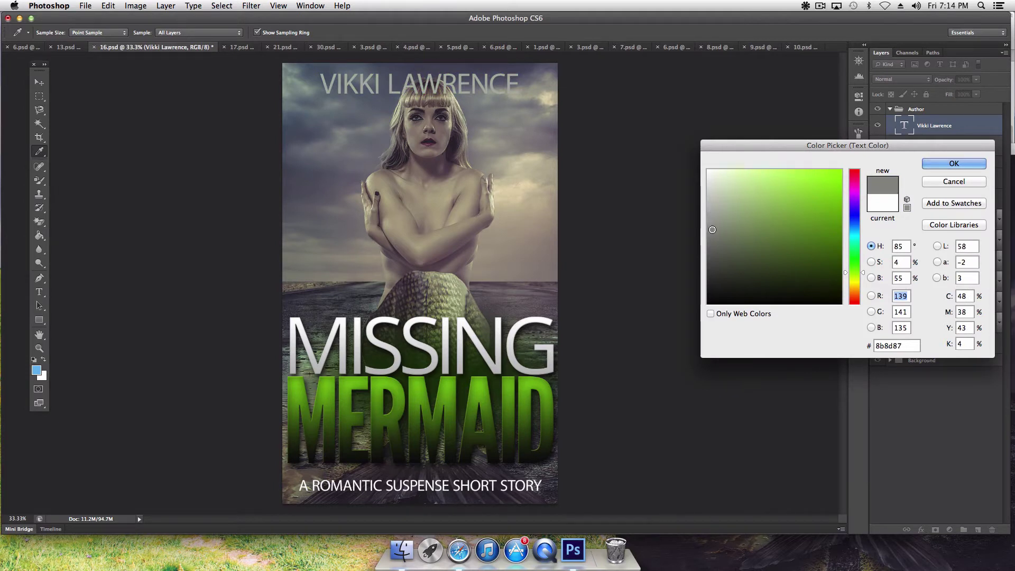
Step: Sample photo tones, settle the author name on white ffffff, then bring up 17.psd
{"action": "left_click", "coordinate": [528, 200]}
{"action": "left_click", "coordinate": [516, 215]}
{"action": "left_click", "coordinate": [506, 239]}
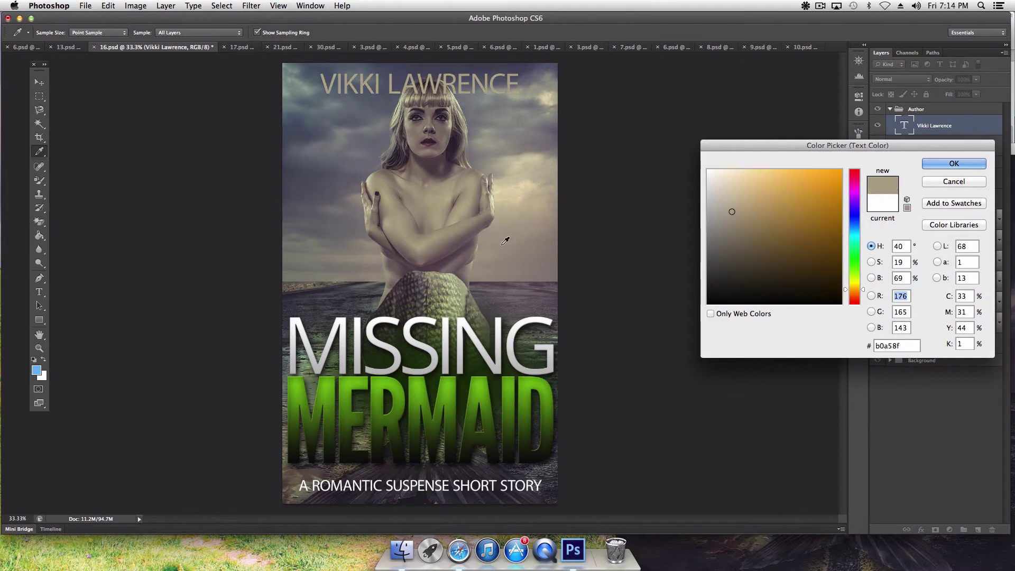
{"action": "left_click", "coordinate": [480, 255]}
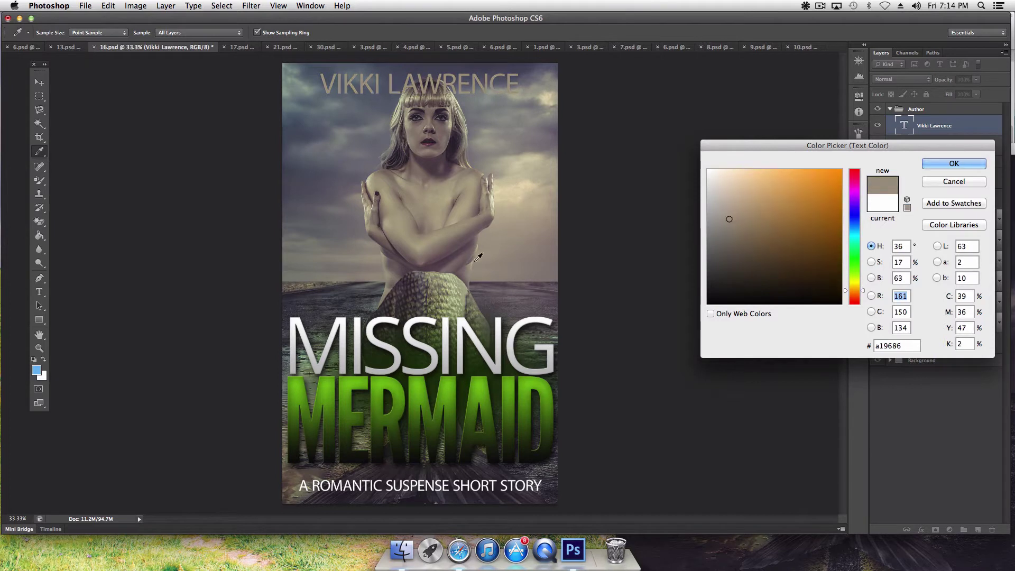
{"action": "left_click", "coordinate": [362, 327]}
{"action": "left_click", "coordinate": [709, 170]}
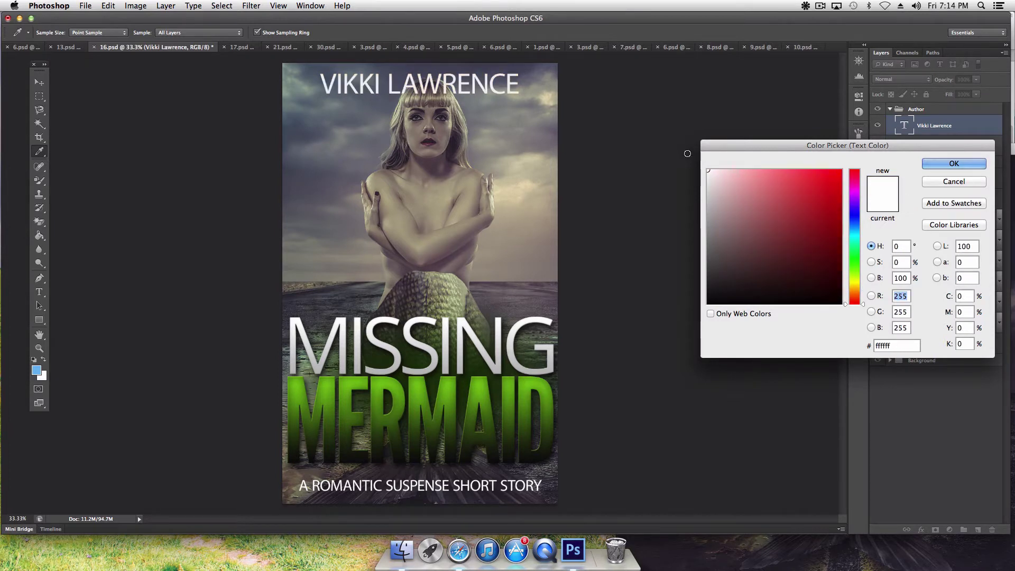
{"action": "left_click", "coordinate": [968, 165]}
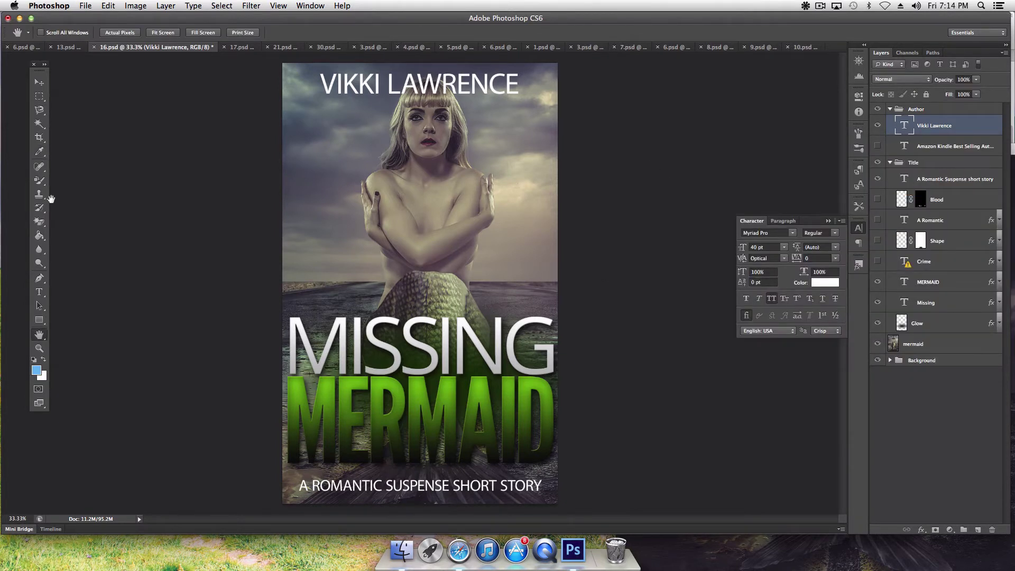
{"action": "left_click", "coordinate": [34, 86]}
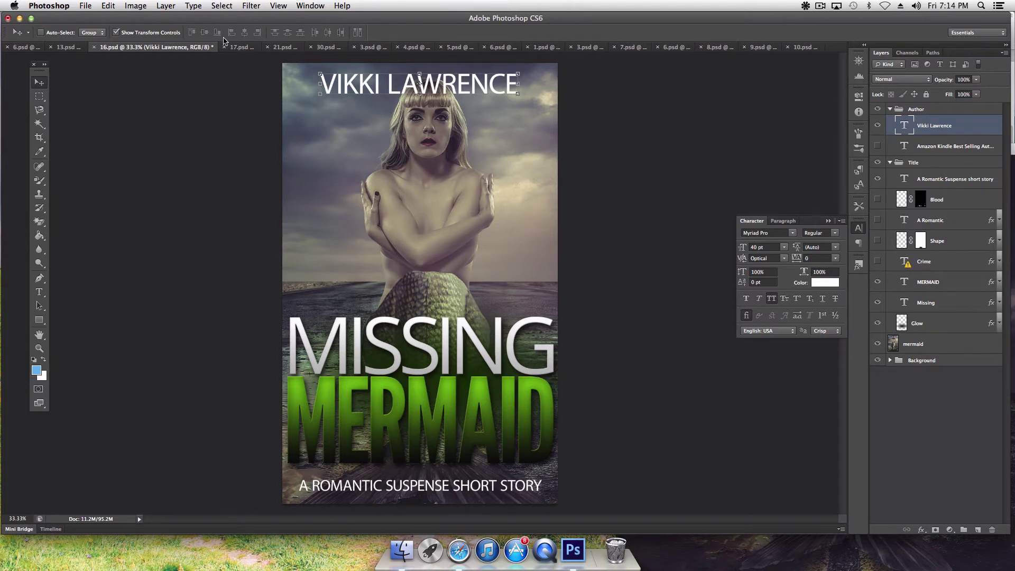
{"action": "left_click", "coordinate": [235, 47]}
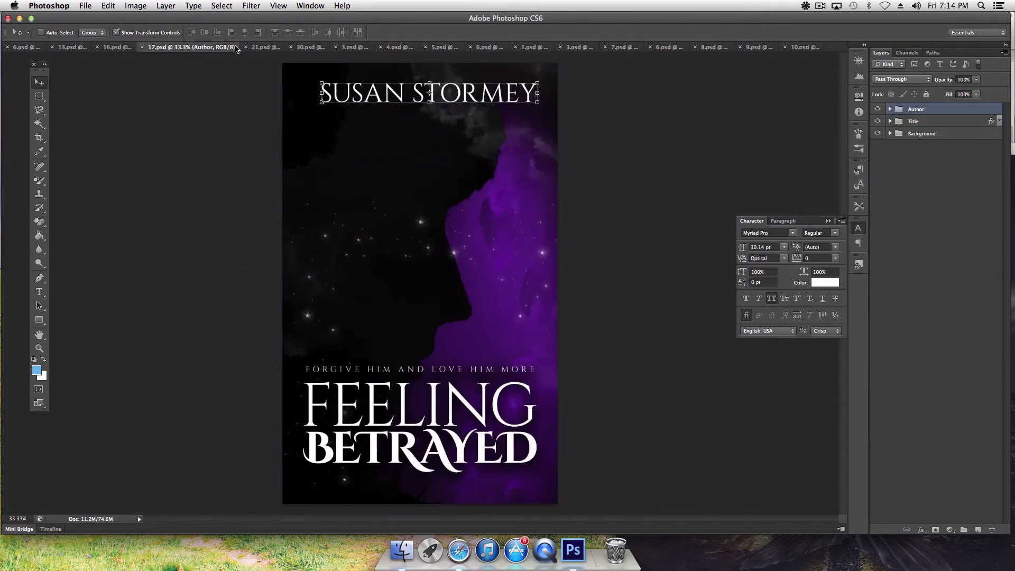
Step: Copy the mermaid photo into 17.psd, centre it, and layer it below the title and author
{"action": "left_click", "coordinate": [800, 562]}
{"action": "left_click_drag", "start_coordinate": [940, 300], "coordinate": [304, 191]}
{"action": "left_click_drag", "start_coordinate": [343, 154], "coordinate": [471, 169]}
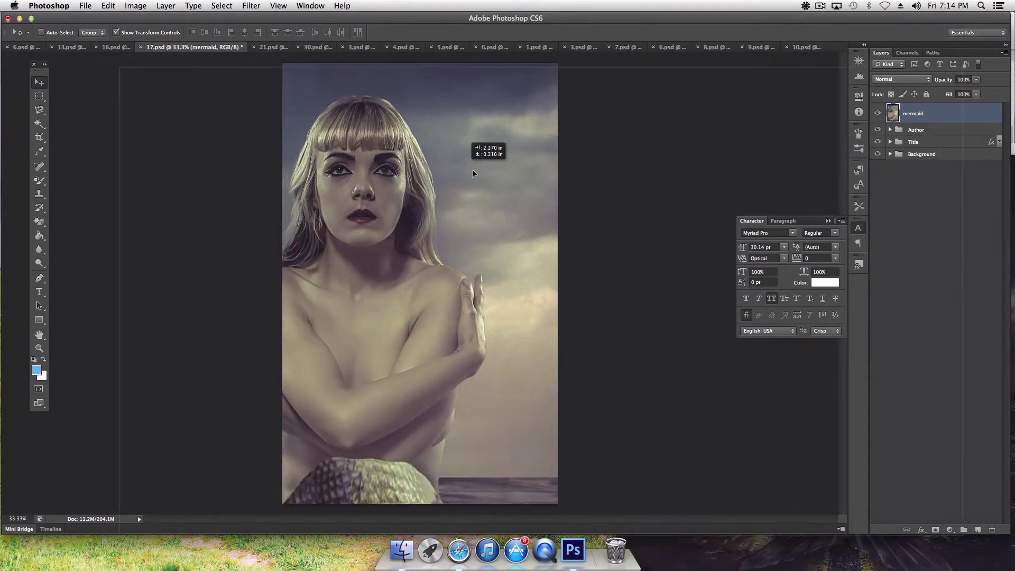
{"action": "left_click_drag", "start_coordinate": [911, 115], "coordinate": [917, 148]}
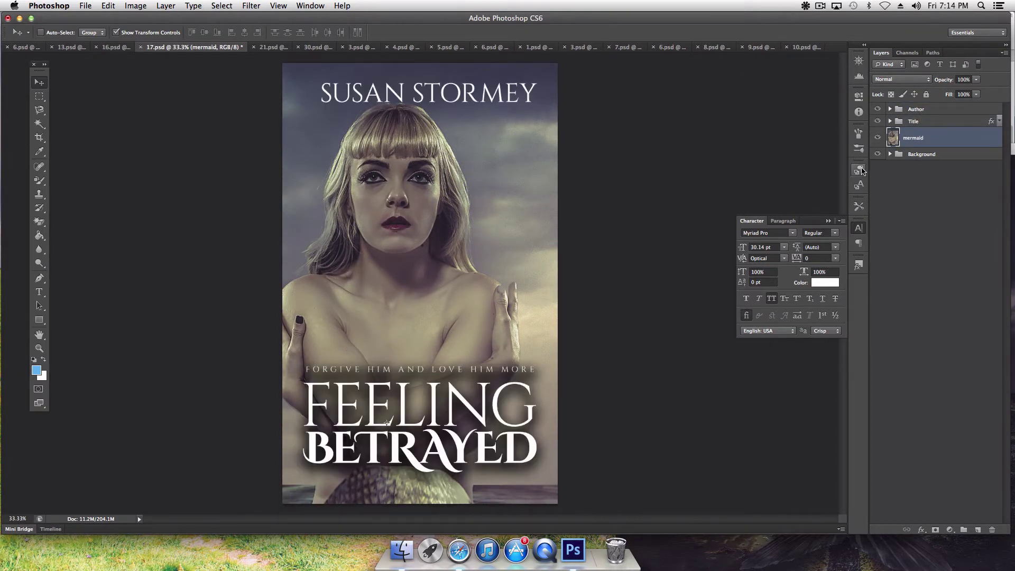
{"action": "left_click_drag", "start_coordinate": [439, 236], "coordinate": [468, 231]}
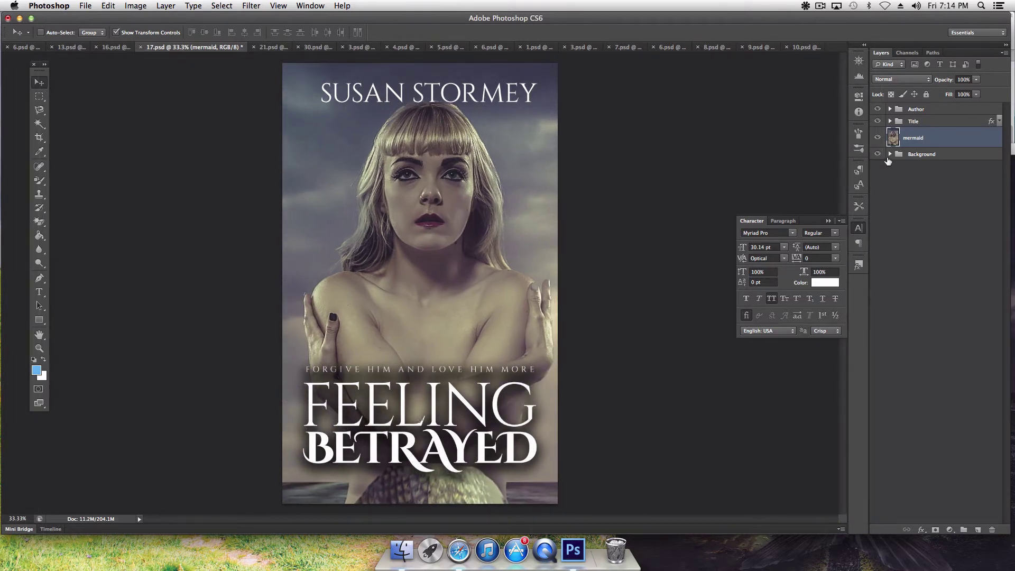
{"action": "left_click", "coordinate": [889, 155]}
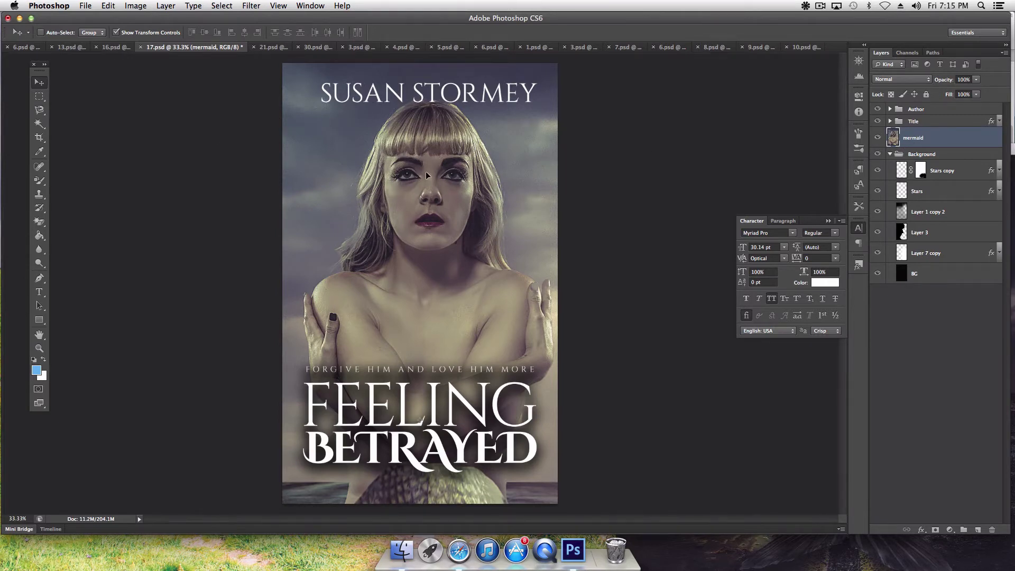
Step: Move the mermaid photo right and down, then try and undo a 62% scale
{"action": "left_click_drag", "start_coordinate": [424, 162], "coordinate": [529, 246]}
{"action": "left_click_drag", "start_coordinate": [293, 152], "coordinate": [468, 220]}
{"action": "left_click_drag", "start_coordinate": [169, 114], "coordinate": [238, 179]}
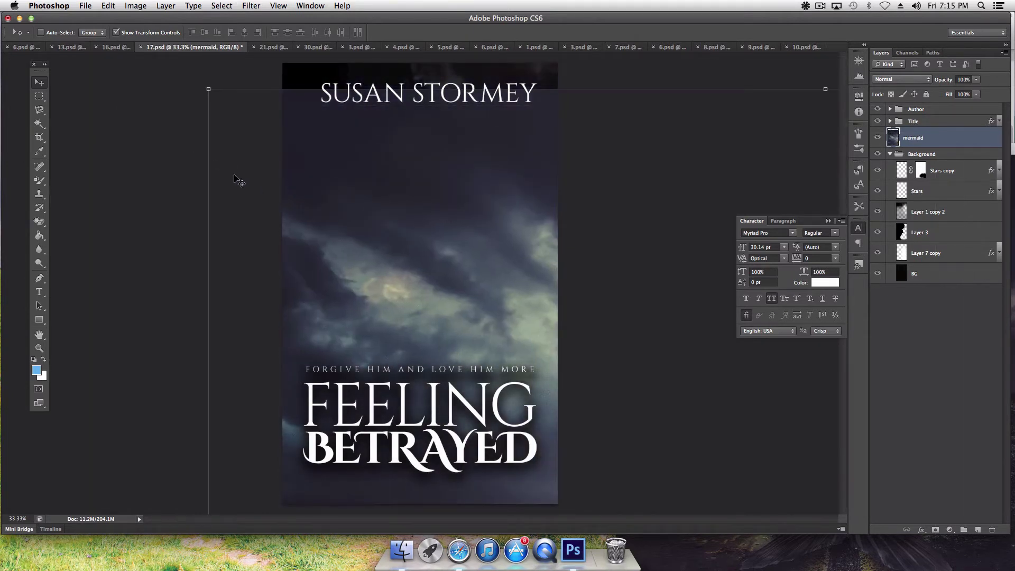
{"action": "left_click_drag", "start_coordinate": [209, 88], "coordinate": [707, 467]}
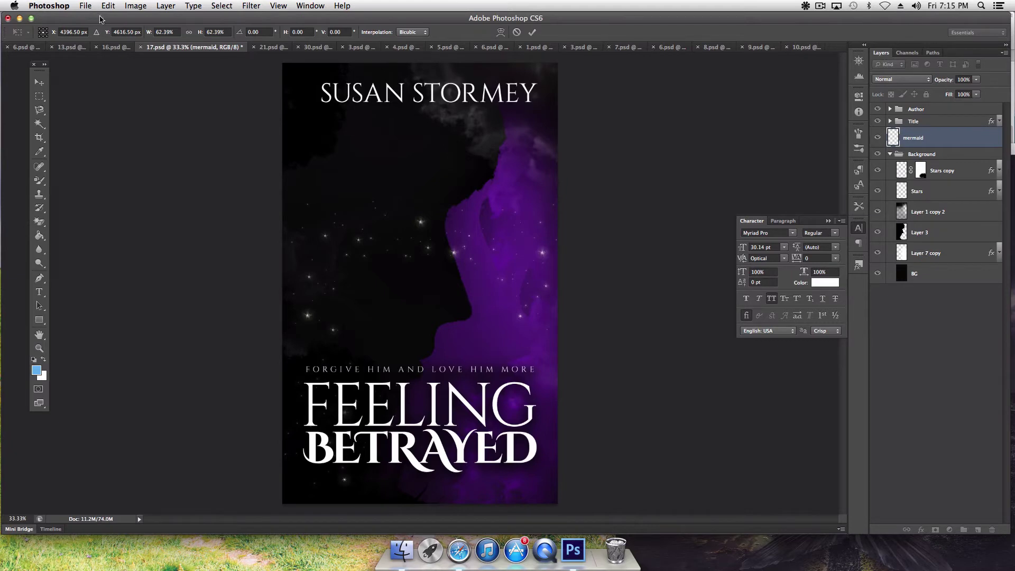
{"action": "left_click", "coordinate": [108, 5]}
{"action": "left_click", "coordinate": [116, 18]}
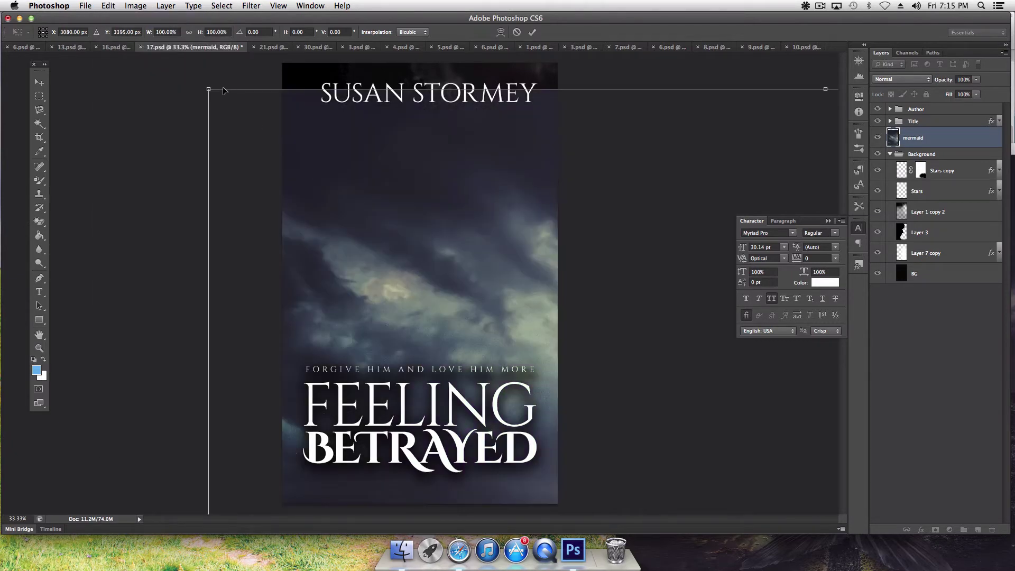
Step: Scale the mermaid photo to about 37% and position it above the title
{"action": "left_click_drag", "start_coordinate": [206, 88], "coordinate": [670, 425]}
{"action": "left_click_drag", "start_coordinate": [577, 432], "coordinate": [631, 354]}
{"action": "left_click_drag", "start_coordinate": [725, 457], "coordinate": [346, 105]}
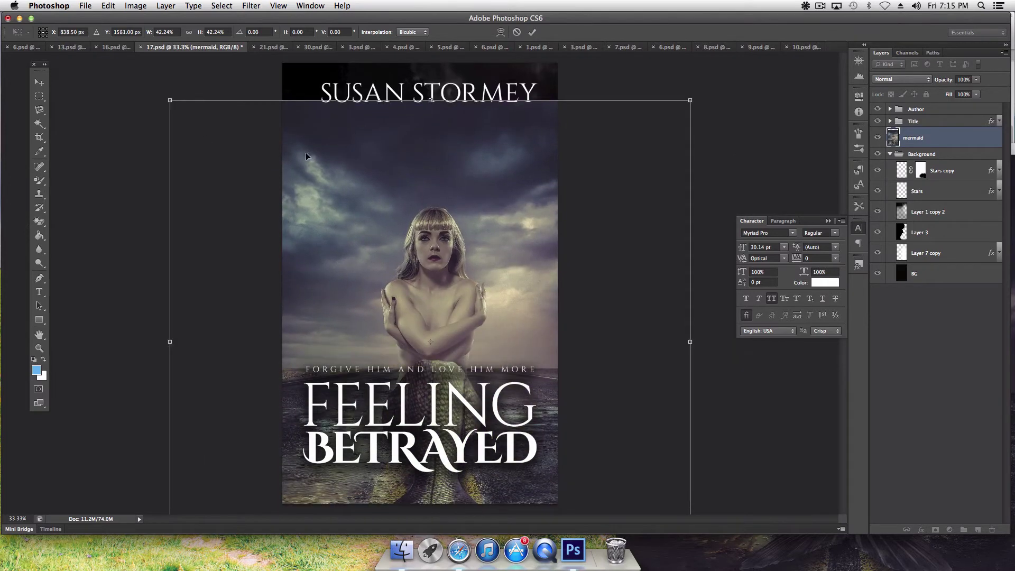
{"action": "left_click_drag", "start_coordinate": [169, 100], "coordinate": [236, 162]}
{"action": "key", "text": "Return"}
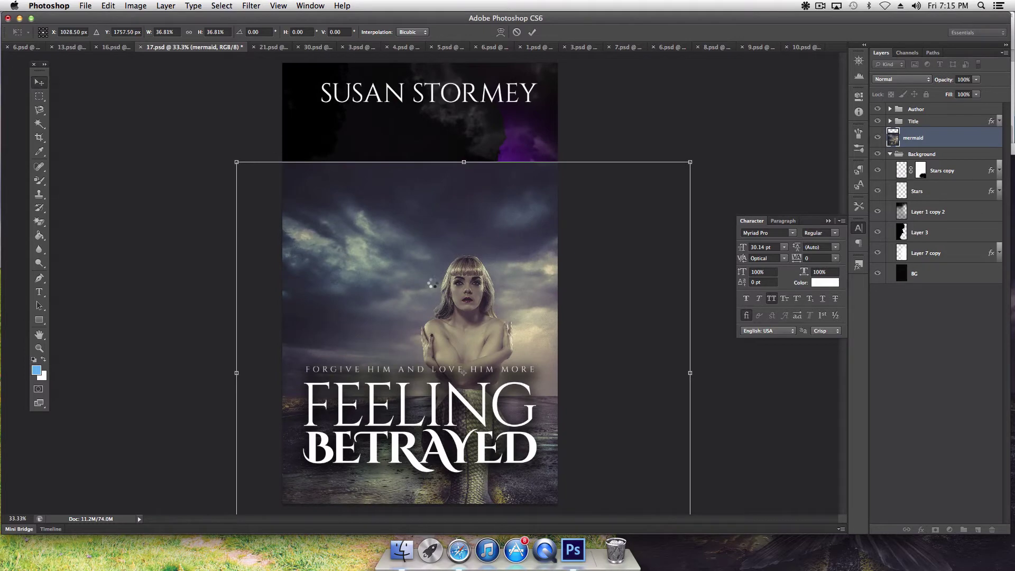
{"action": "left_click_drag", "start_coordinate": [465, 295], "coordinate": [440, 204]}
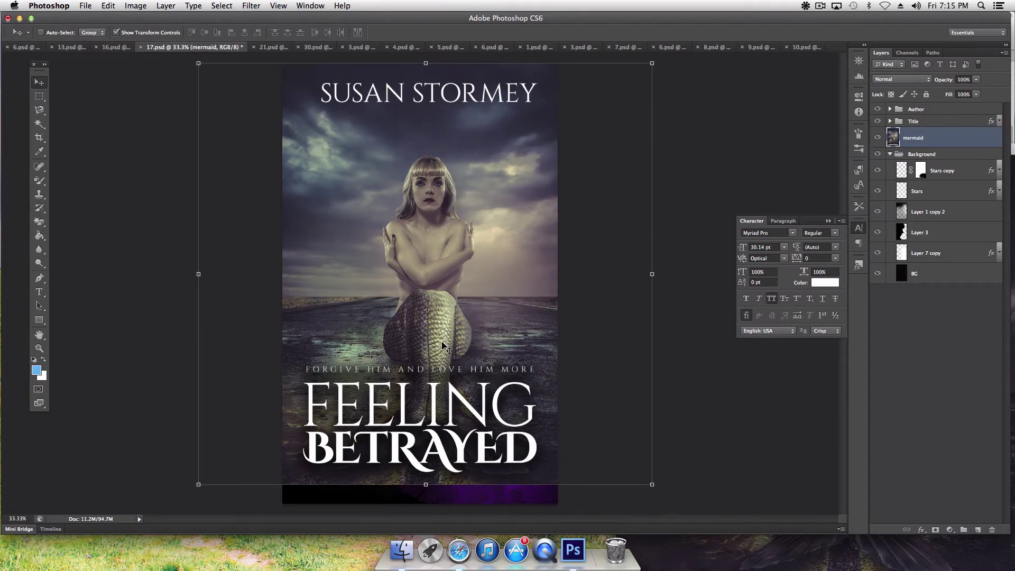
Step: Try stretching the mermaid photo downward with Free Transform, then undo the stretch
{"action": "left_click", "coordinate": [39, 335]}
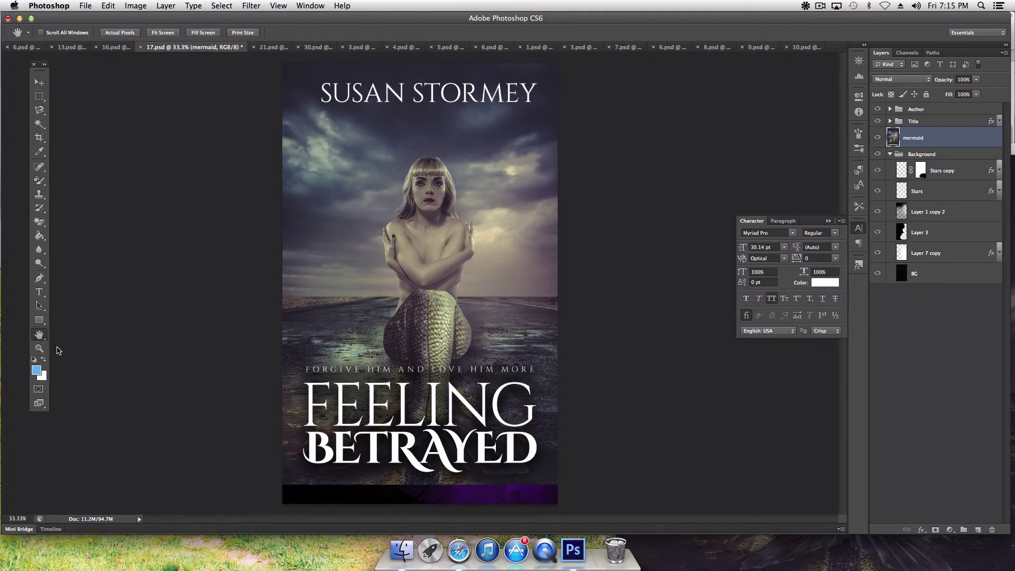
{"action": "key", "text": "ctrl+t"}
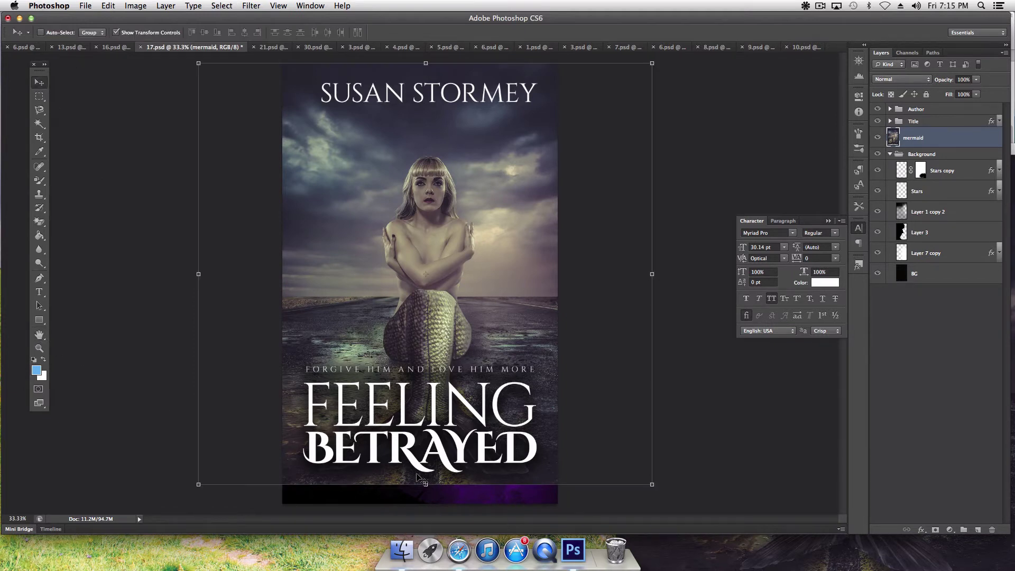
{"action": "left_click_drag", "start_coordinate": [425, 487], "coordinate": [425, 503]}
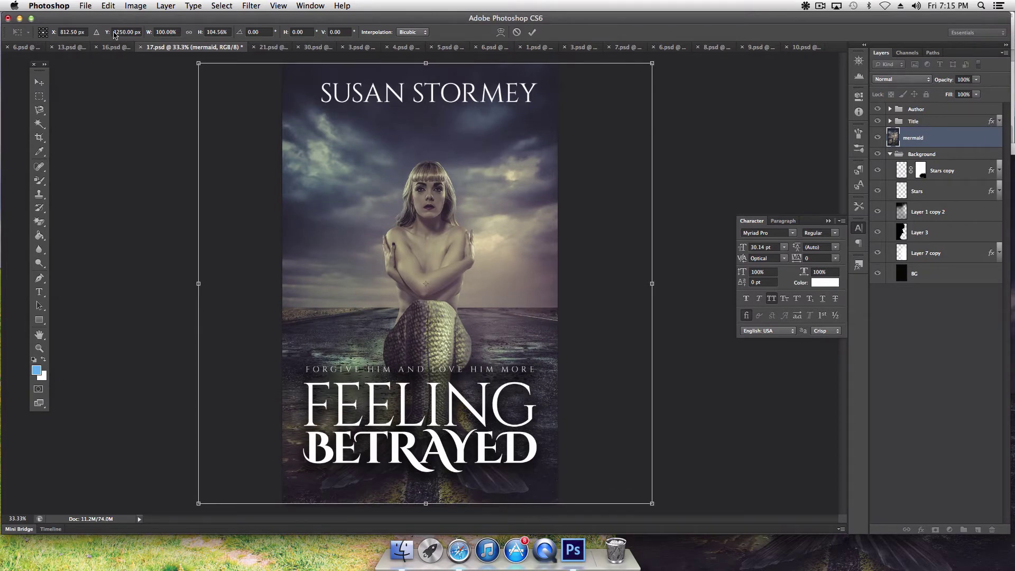
{"action": "left_click", "coordinate": [108, 6]}
{"action": "left_click", "coordinate": [114, 17]}
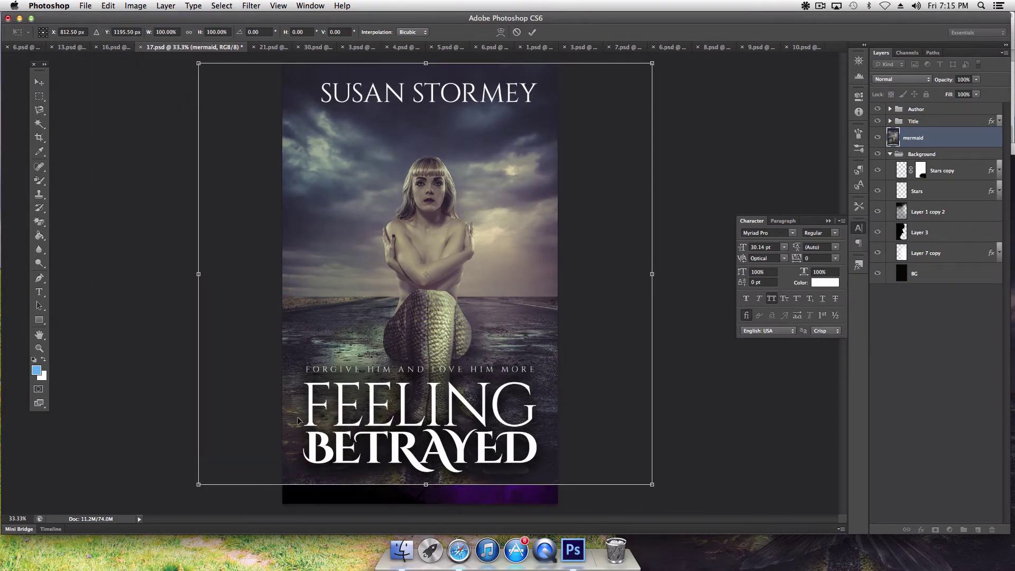
Step: Draw a 1725 × 222 px rectangle across the cover's bottom strip
{"action": "left_click", "coordinate": [37, 323]}
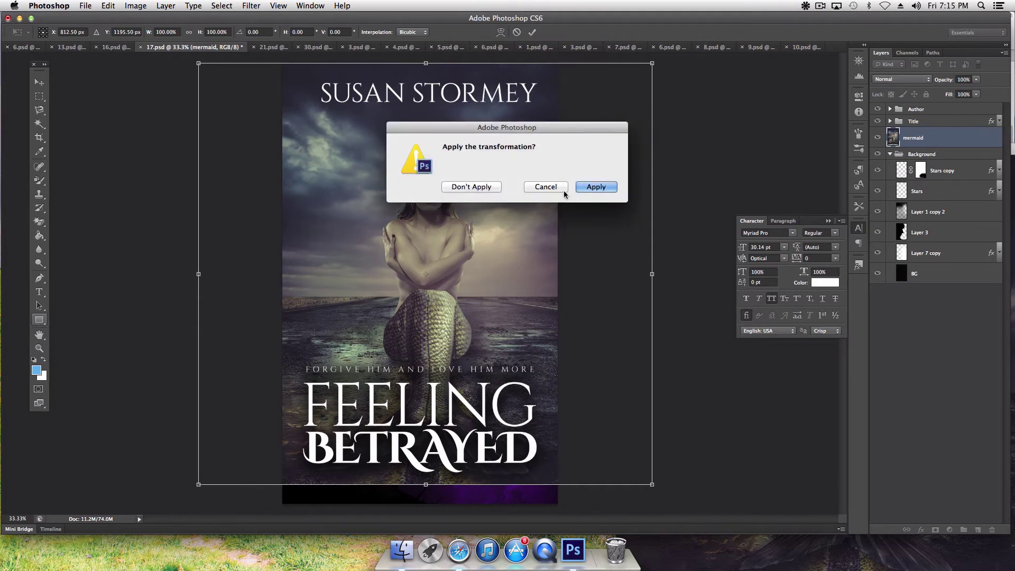
{"action": "left_click", "coordinate": [564, 189]}
{"action": "key", "text": "Escape"}
{"action": "left_click_drag", "start_coordinate": [271, 473], "coordinate": [574, 512]}
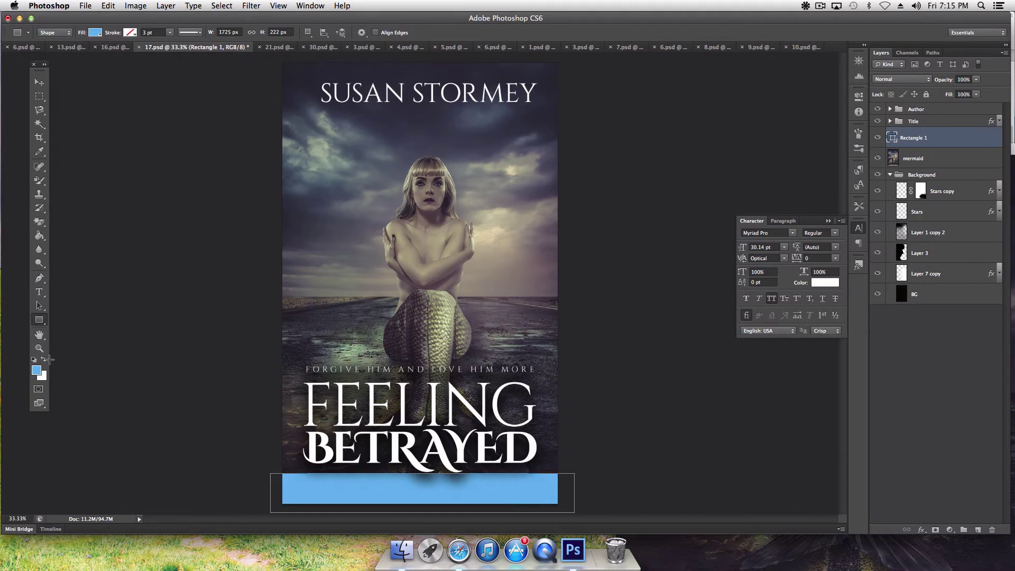
Step: Give Rectangle 1 a Color Overlay layer style in black 000000
{"action": "double_click", "coordinate": [914, 138]}
{"action": "key", "text": "Return"}
{"action": "right_click", "coordinate": [941, 140]}
{"action": "left_click", "coordinate": [893, 144]}
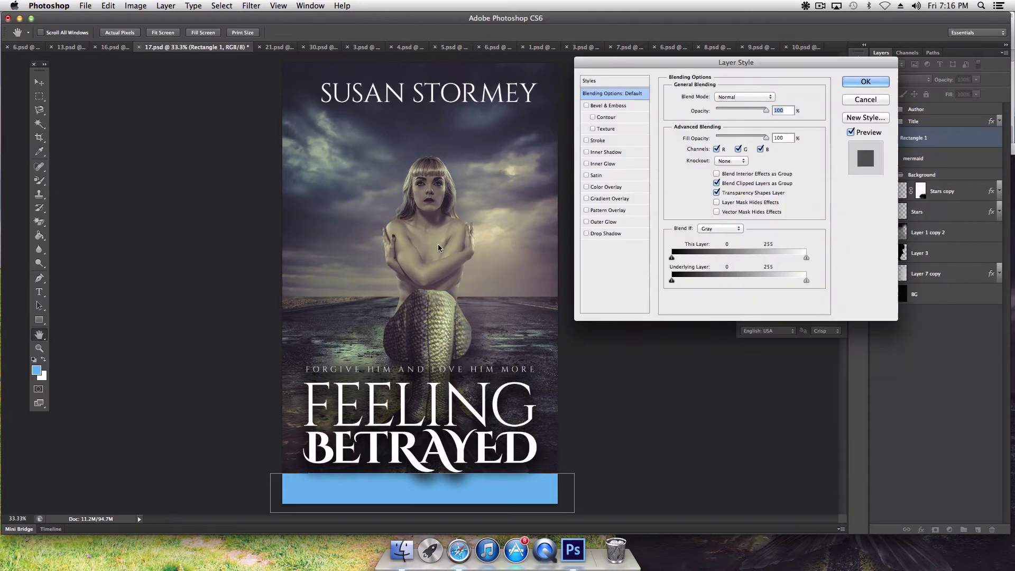
{"action": "left_click", "coordinate": [611, 187]}
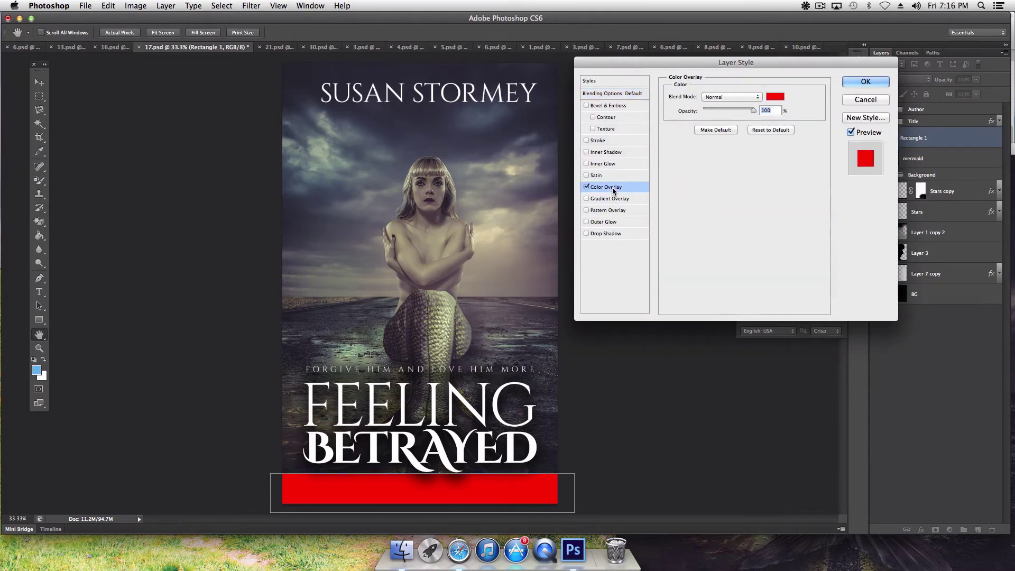
{"action": "left_click", "coordinate": [775, 96]}
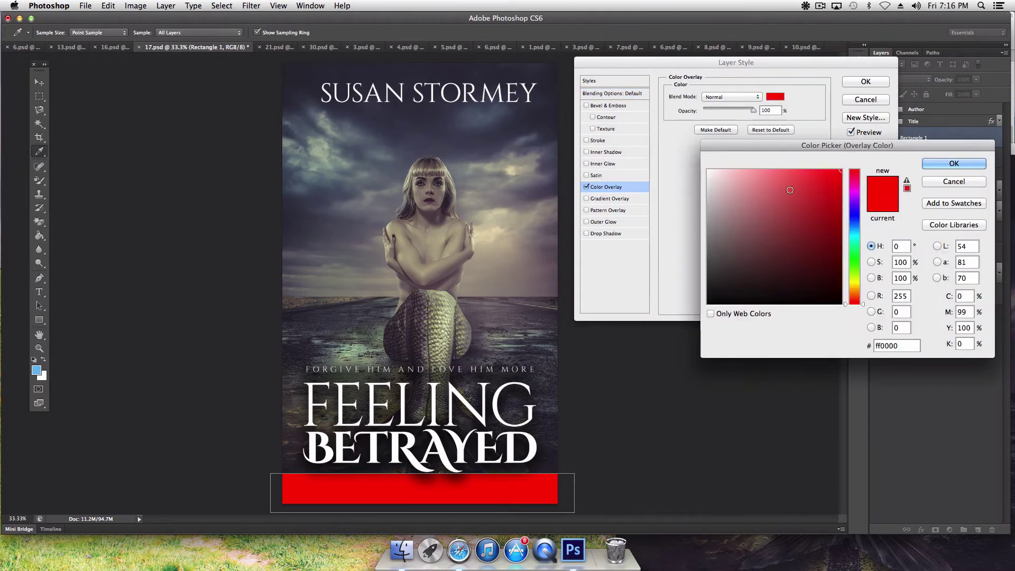
{"action": "left_click", "coordinate": [813, 282]}
{"action": "left_click_drag", "start_coordinate": [813, 282], "coordinate": [842, 304]}
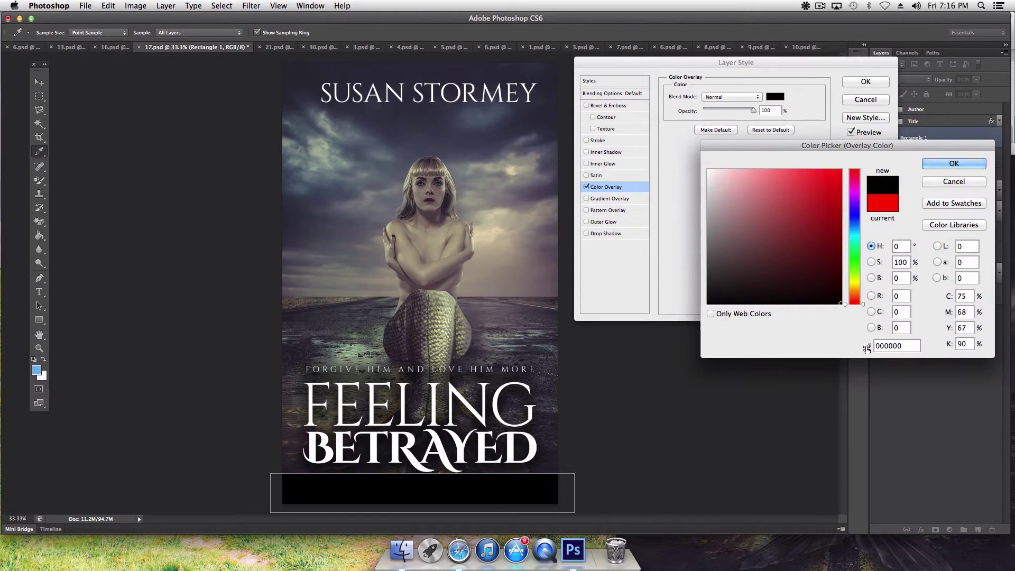
{"action": "left_click", "coordinate": [954, 163]}
{"action": "left_click", "coordinate": [865, 80]}
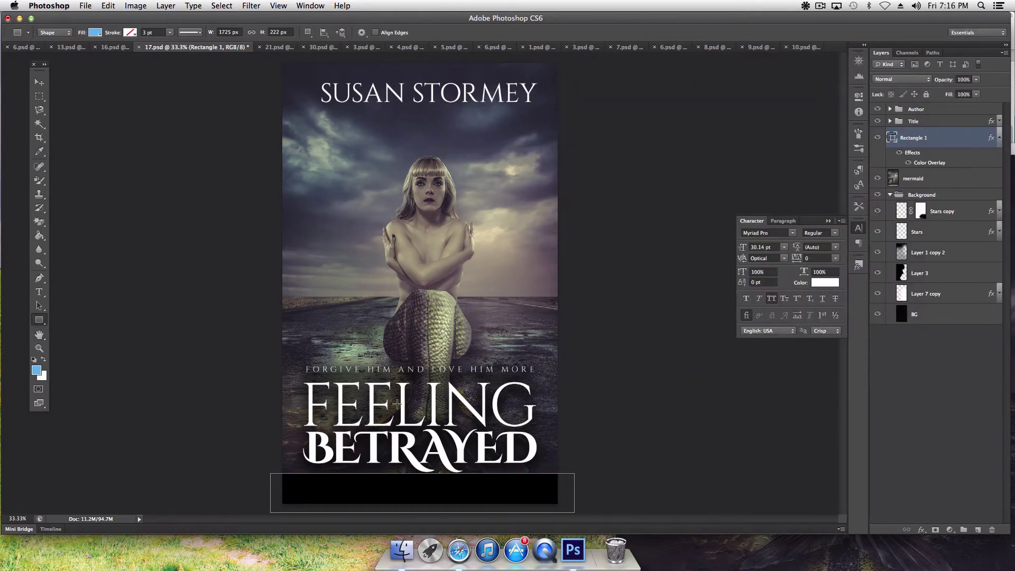
{"action": "left_click", "coordinate": [40, 336]}
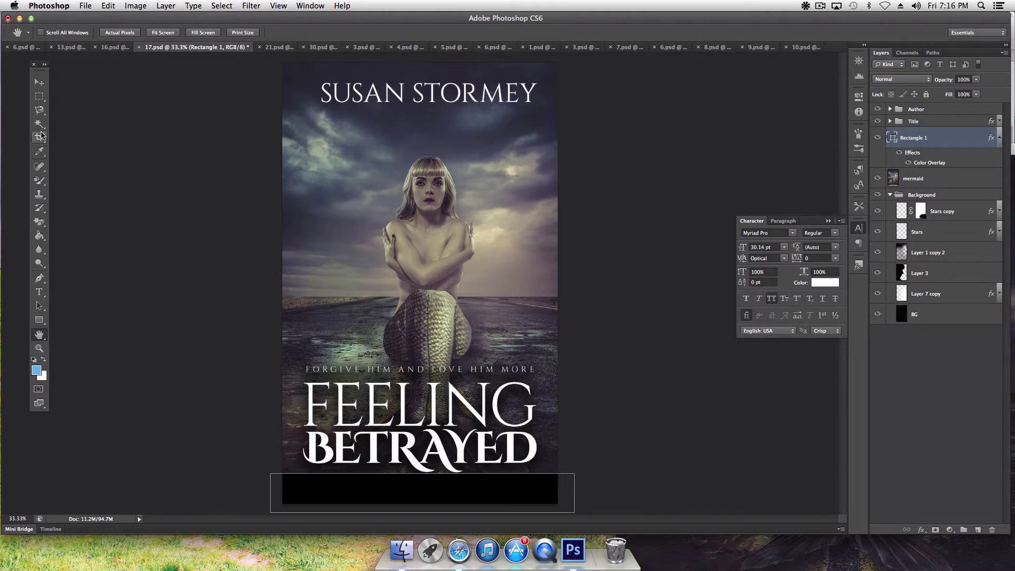
Step: Nudge the black Rectangle 1 band down two steps, then hide it
{"action": "left_click", "coordinate": [950, 314]}
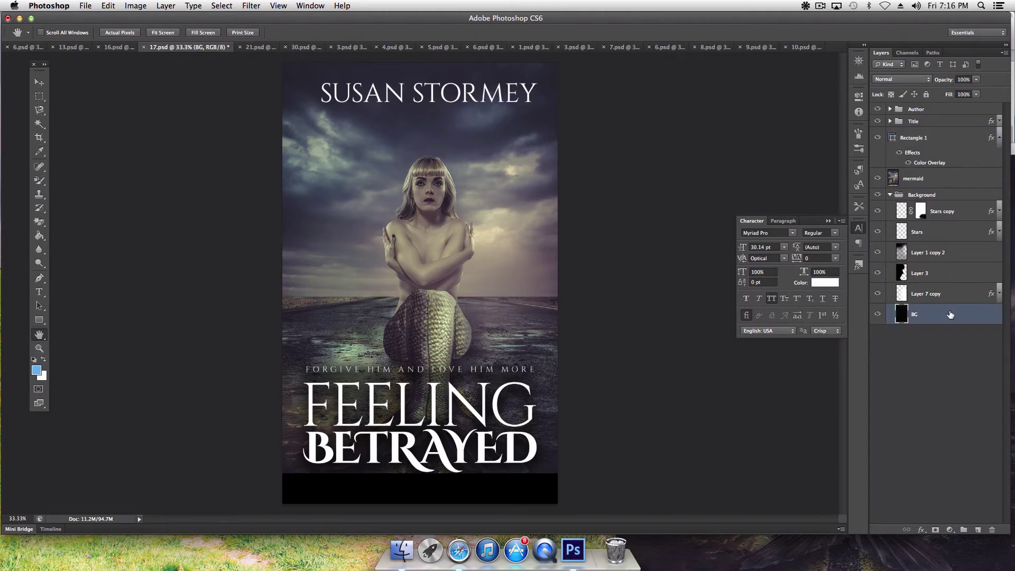
{"action": "left_click", "coordinate": [39, 82]}
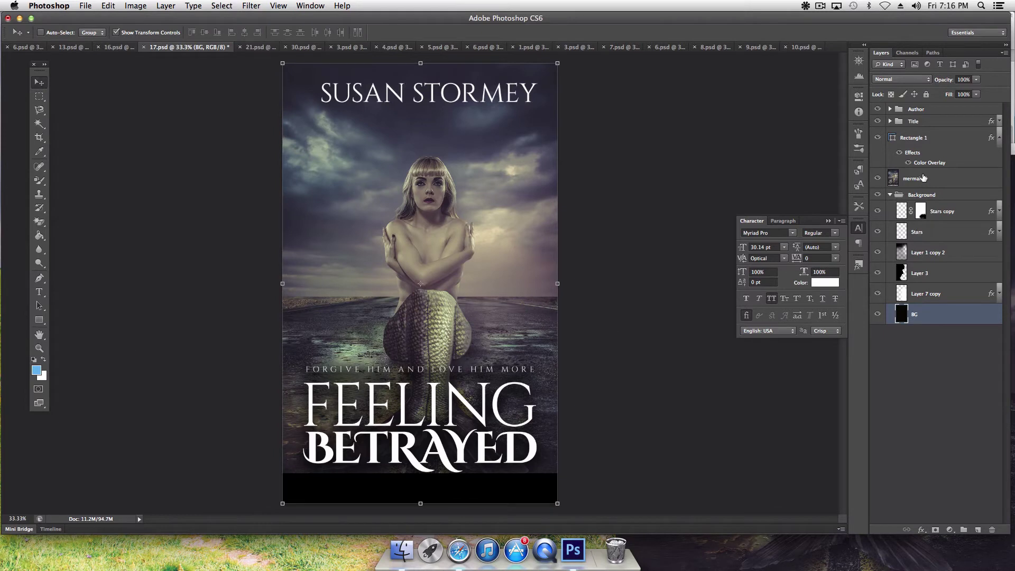
{"action": "left_click", "coordinate": [926, 144]}
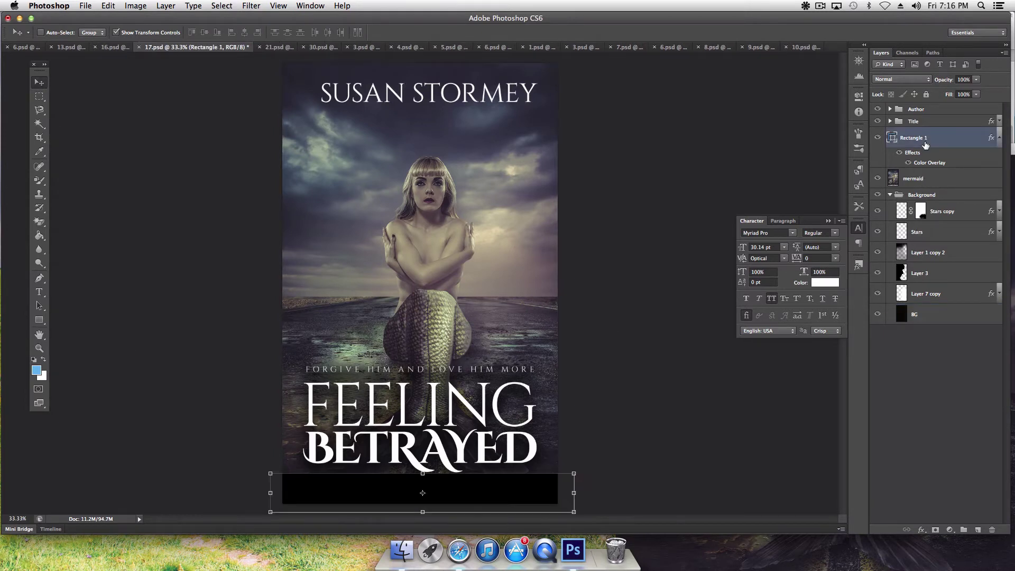
{"action": "key", "text": "Down"}
{"action": "key", "text": "Down"}
{"action": "key", "text": "Down"}
{"action": "key", "text": "Down"}
{"action": "key", "text": "Down"}
{"action": "key", "text": "Down"}
{"action": "key", "text": "Down"}
{"action": "key", "text": "Down"}
{"action": "key", "text": "Down"}
{"action": "key", "text": "Down"}
{"action": "key", "text": "Down"}
{"action": "key", "text": "Down"}
{"action": "key", "text": "Down"}
{"action": "key", "text": "Down"}
{"action": "key", "text": "Down"}
{"action": "key", "text": "Down"}
{"action": "key", "text": "Down"}
{"action": "key", "text": "Down"}
{"action": "key", "text": "Down"}
{"action": "key", "text": "Down"}
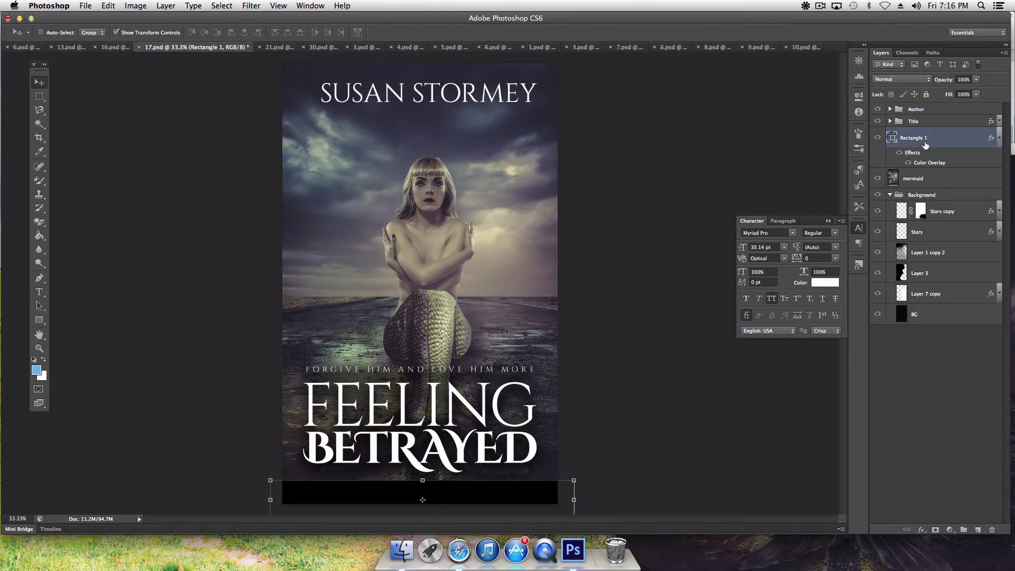
{"action": "key", "text": "Down"}
{"action": "key", "text": "Down"}
{"action": "key", "text": "Down"}
{"action": "key", "text": "Down"}
{"action": "key", "text": "Down"}
{"action": "key", "text": "Down"}
{"action": "key", "text": "Down"}
{"action": "key", "text": "Down"}
{"action": "key", "text": "Down"}
{"action": "key", "text": "Down"}
{"action": "key", "text": "Down"}
{"action": "key", "text": "Down"}
{"action": "key", "text": "Down"}
{"action": "key", "text": "Down"}
{"action": "key", "text": "Down"}
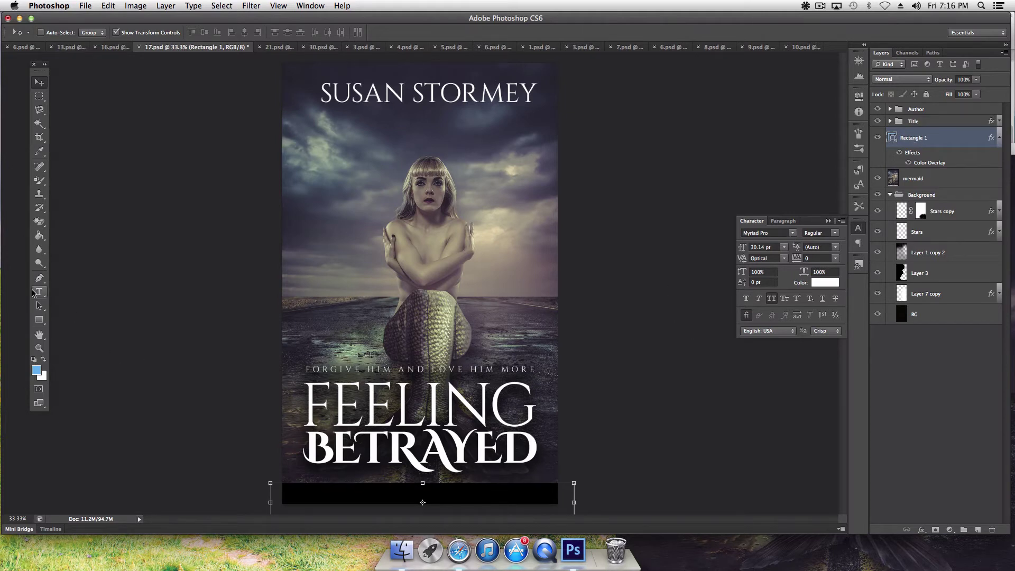
{"action": "left_click", "coordinate": [39, 334]}
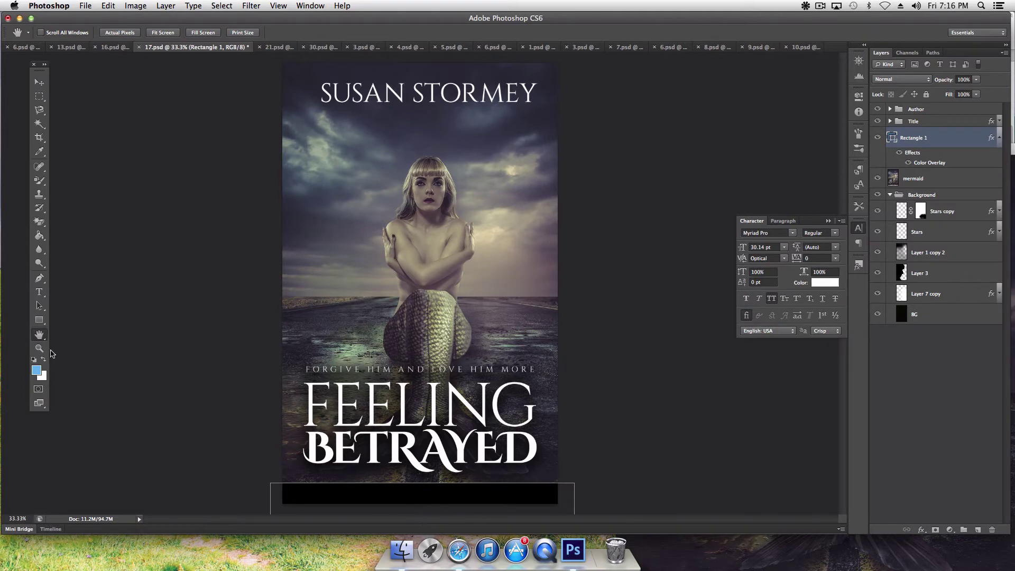
{"action": "left_click", "coordinate": [935, 122]}
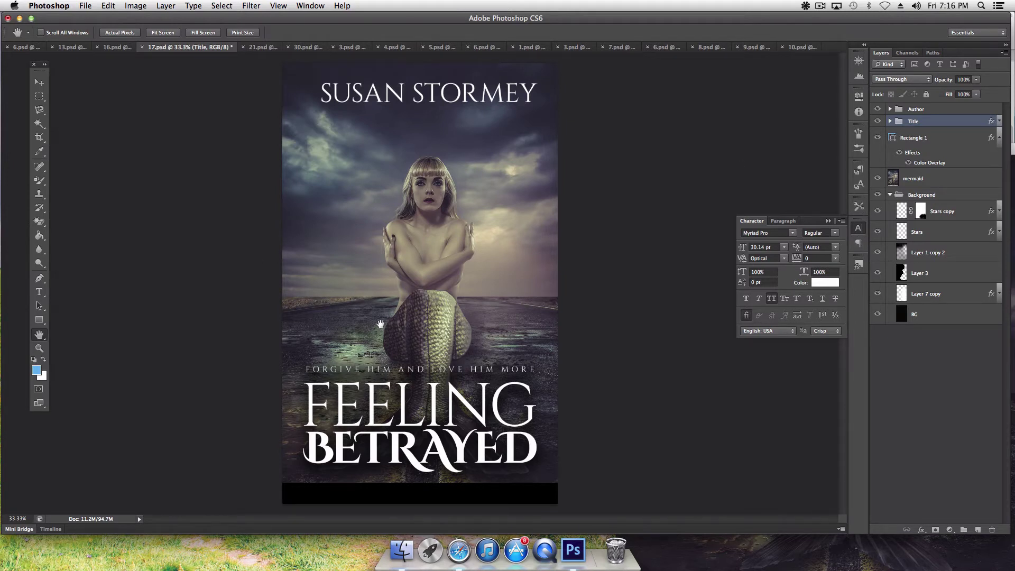
{"action": "left_click", "coordinate": [39, 82]}
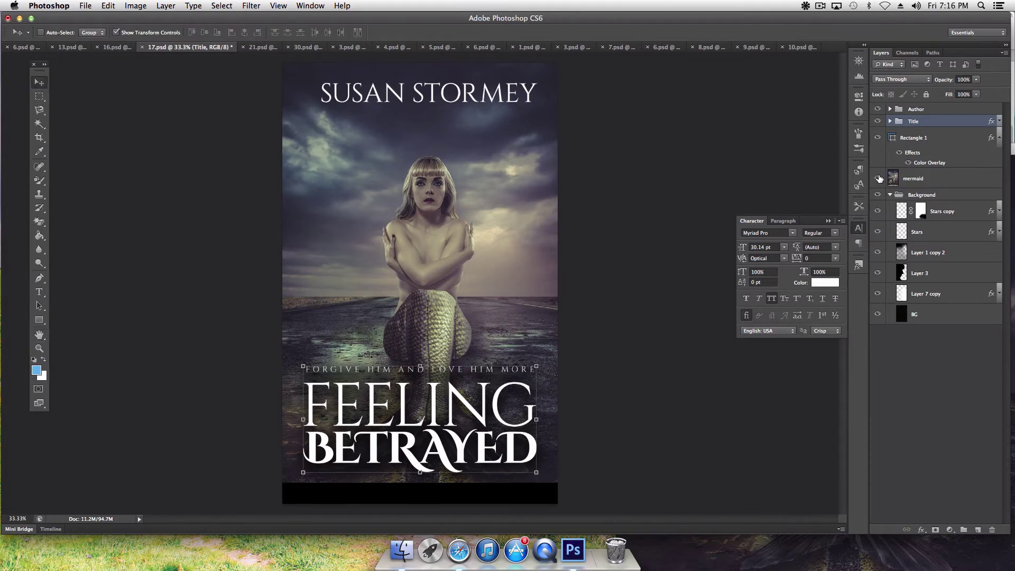
{"action": "left_click", "coordinate": [878, 138]}
Step: Enlarge the mermaid photo twice and shift it up and left behind the title
{"action": "left_click", "coordinate": [922, 179]}
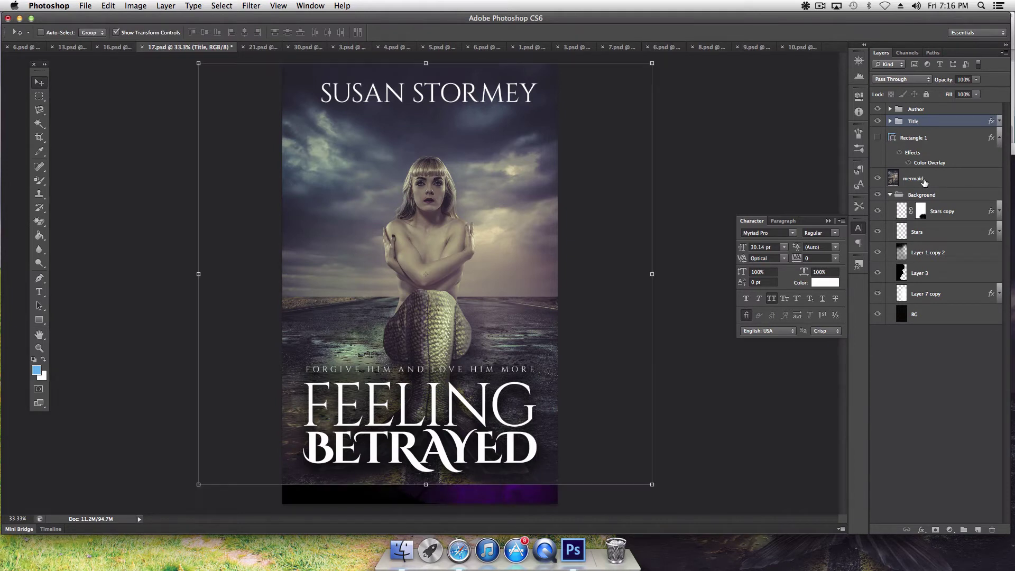
{"action": "left_click_drag", "start_coordinate": [652, 484], "coordinate": [675, 505]}
{"action": "key", "text": "Return"}
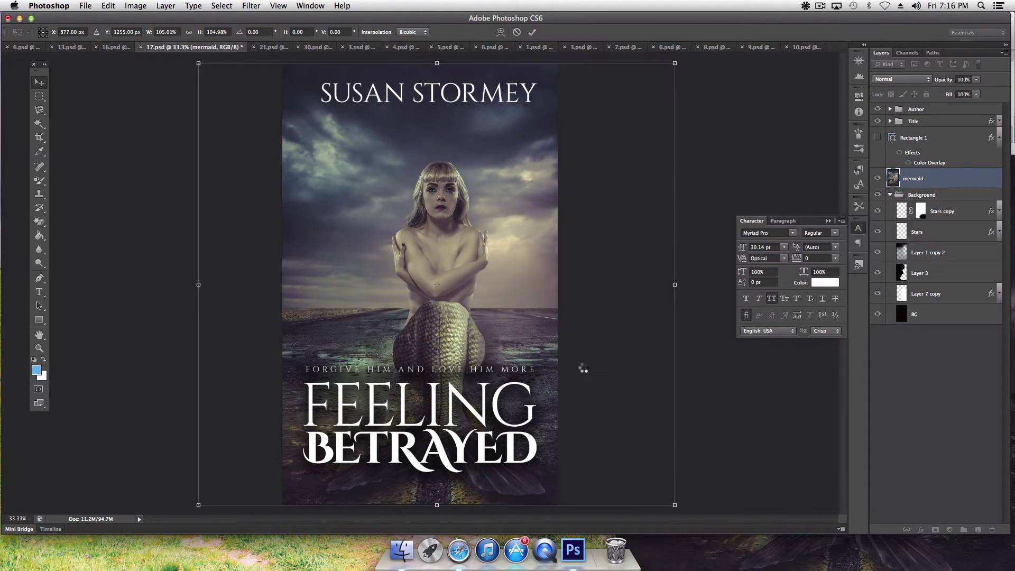
{"action": "left_click_drag", "start_coordinate": [521, 294], "coordinate": [510, 294]}
{"action": "left_click_drag", "start_coordinate": [667, 507], "coordinate": [686, 525]}
{"action": "key", "text": "Return"}
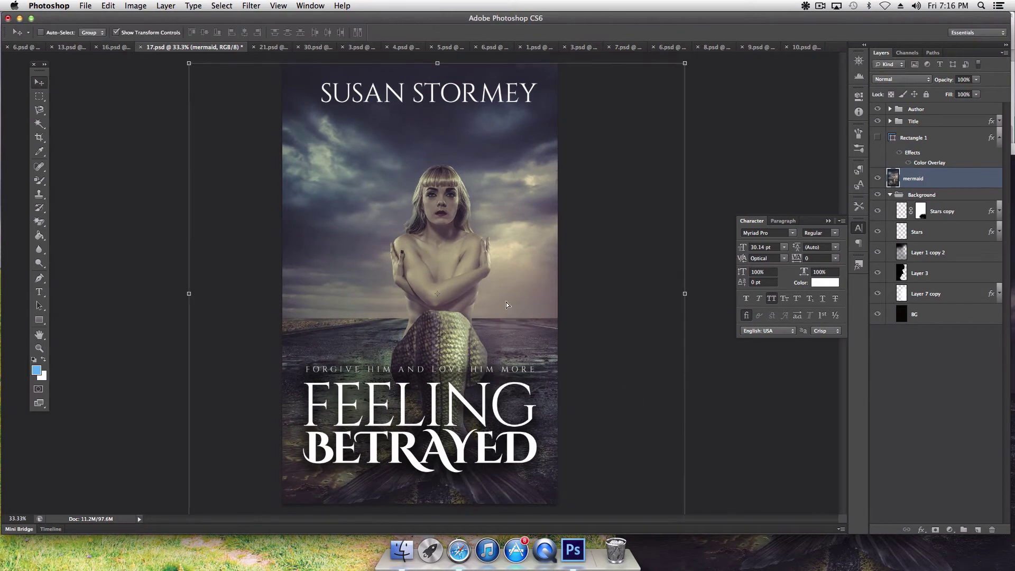
{"action": "left_click_drag", "start_coordinate": [511, 318], "coordinate": [503, 299]}
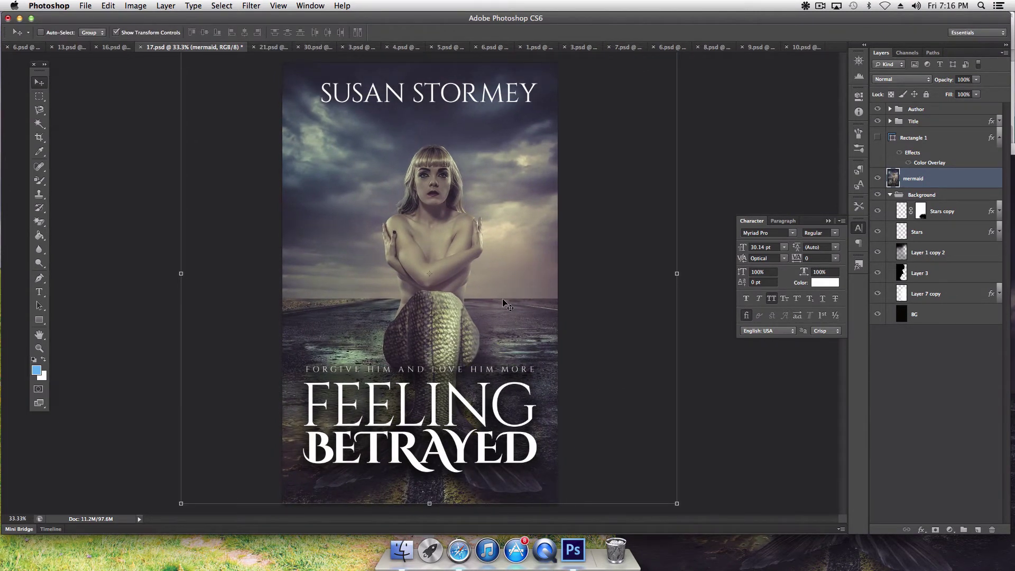
{"action": "key", "text": "Left"}
{"action": "key", "text": "Left"}
{"action": "key", "text": "Left"}
{"action": "key", "text": "Left"}
{"action": "key", "text": "Left"}
{"action": "key", "text": "Left"}
{"action": "key", "text": "Left"}
{"action": "key", "text": "Left"}
{"action": "key", "text": "Left"}
{"action": "key", "text": "Left"}
{"action": "key", "text": "Left"}
{"action": "key", "text": "Left"}
{"action": "key", "text": "Left"}
{"action": "key", "text": "Left"}
{"action": "key", "text": "Left"}
{"action": "key", "text": "Left"}
{"action": "key", "text": "Left"}
{"action": "key", "text": "Left"}
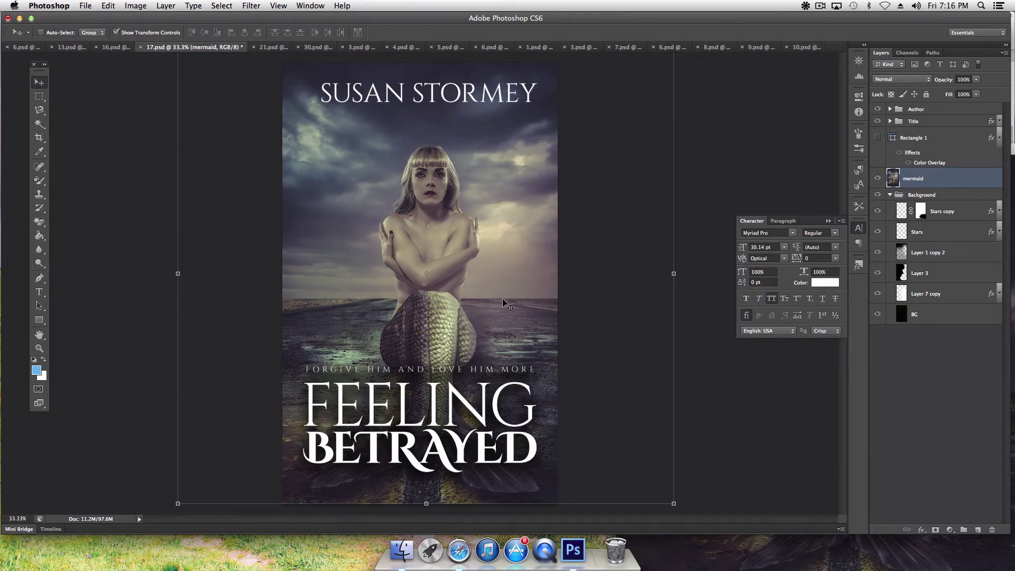
Step: Replace the author name at the top with the new author's name
{"action": "left_click", "coordinate": [39, 292]}
{"action": "left_click", "coordinate": [417, 94]}
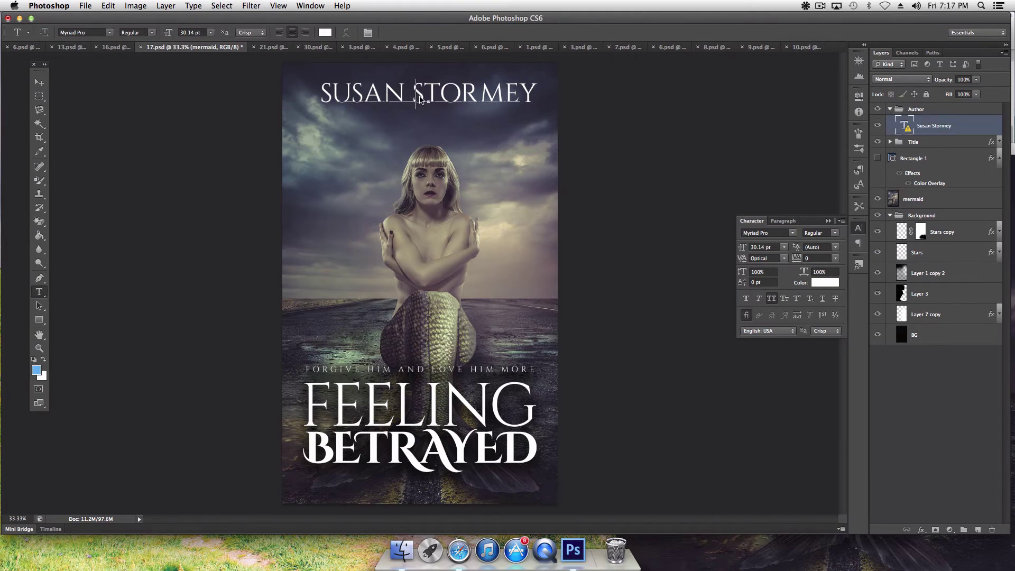
{"action": "left_click", "coordinate": [585, 208]}
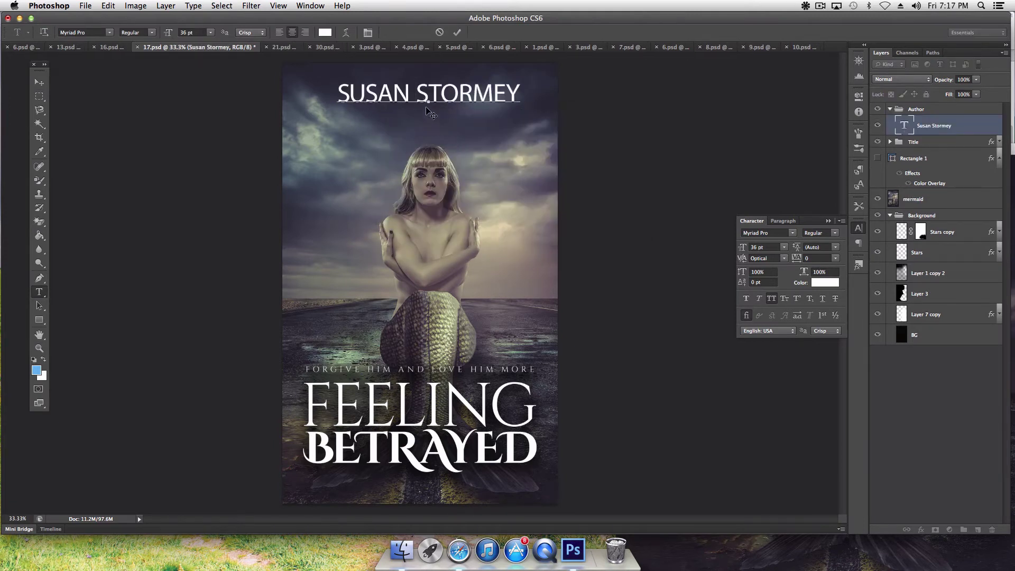
{"action": "triple_click", "coordinate": [426, 90]}
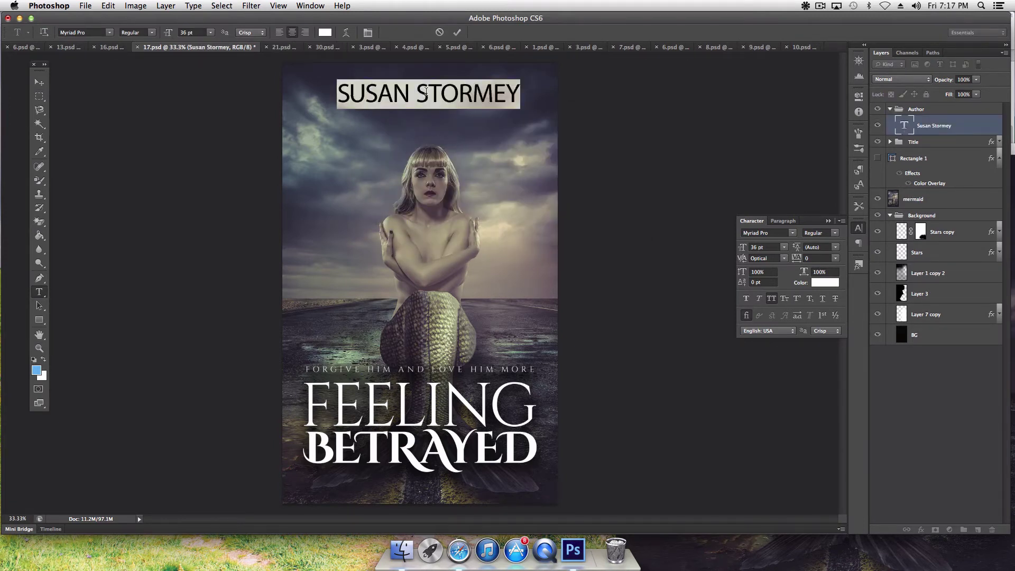
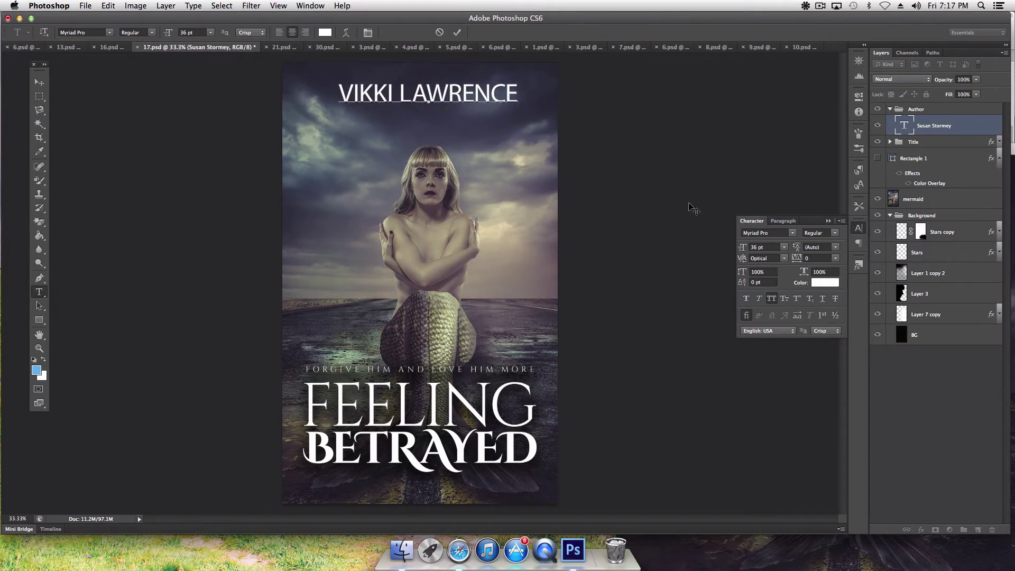
Step: Set the author name's font to Franchise
{"action": "left_click", "coordinate": [790, 233]}
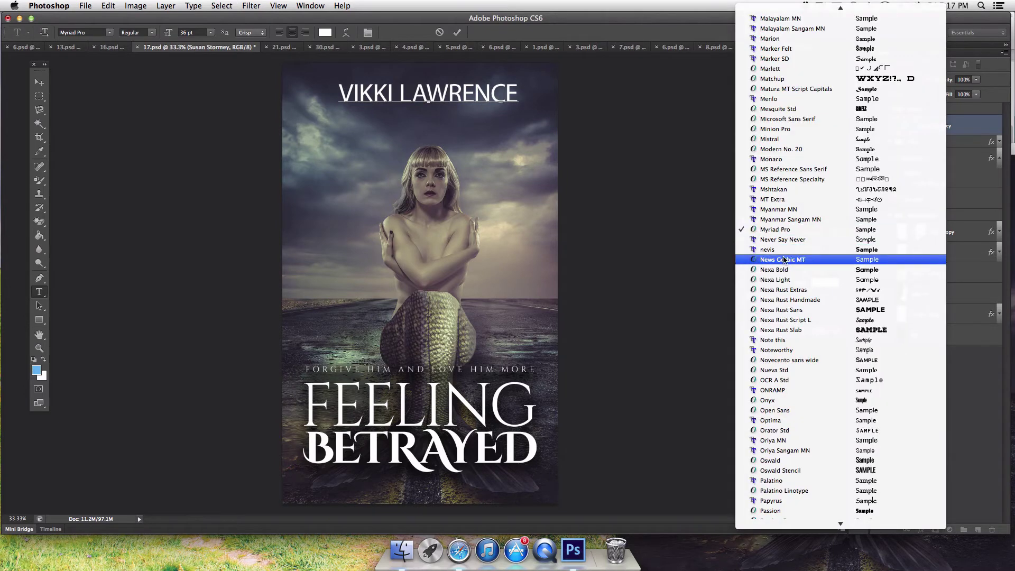
{"action": "scroll", "coordinate": [782, 283], "scroll_direction": "up", "scroll_amount": 5}
{"action": "scroll", "coordinate": [782, 283], "scroll_direction": "up", "scroll_amount": 10}
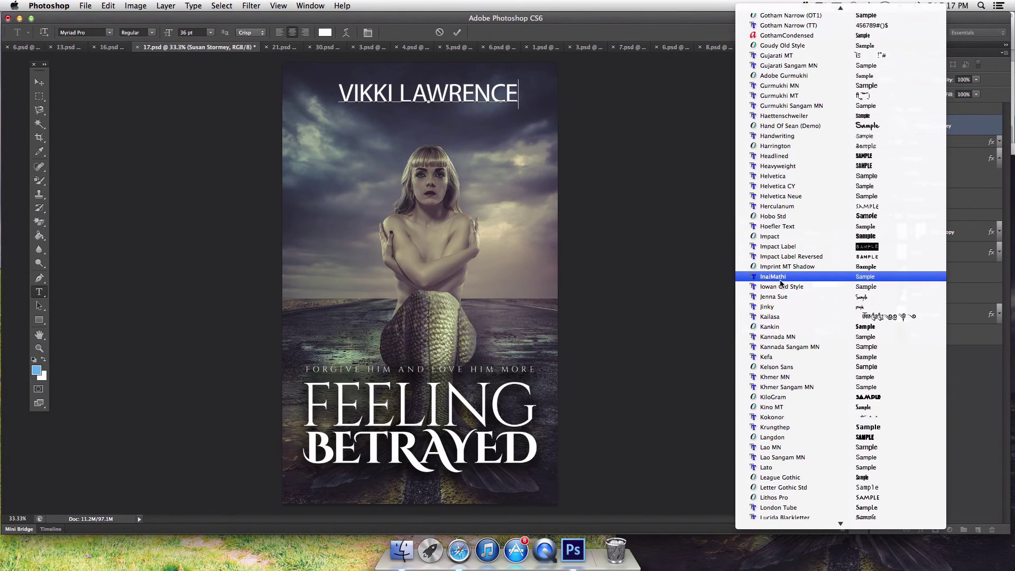
{"action": "scroll", "coordinate": [781, 284], "scroll_direction": "down", "scroll_amount": 1}
{"action": "scroll", "coordinate": [784, 345], "scroll_direction": "up", "scroll_amount": 8}
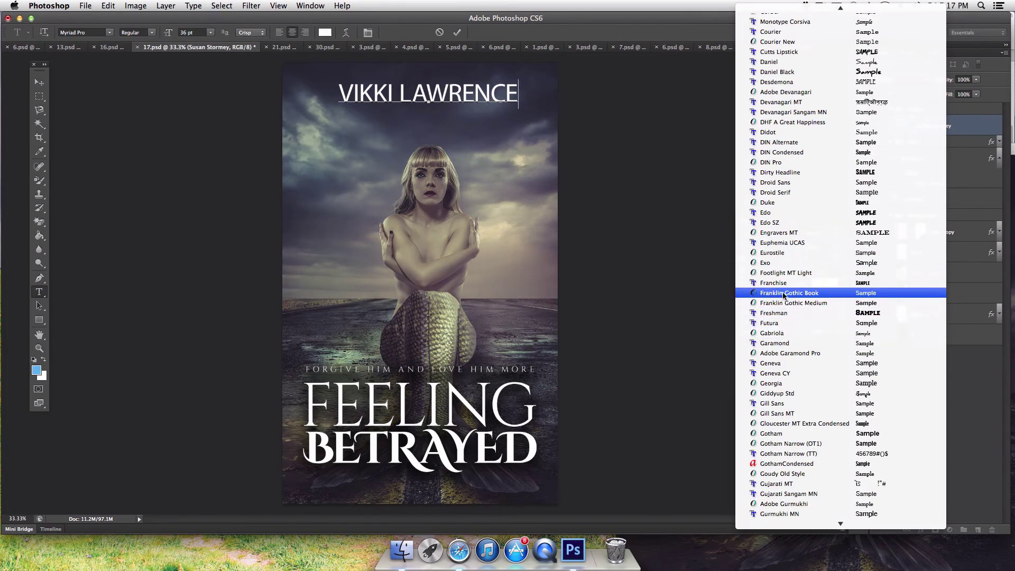
{"action": "left_click", "coordinate": [785, 284]}
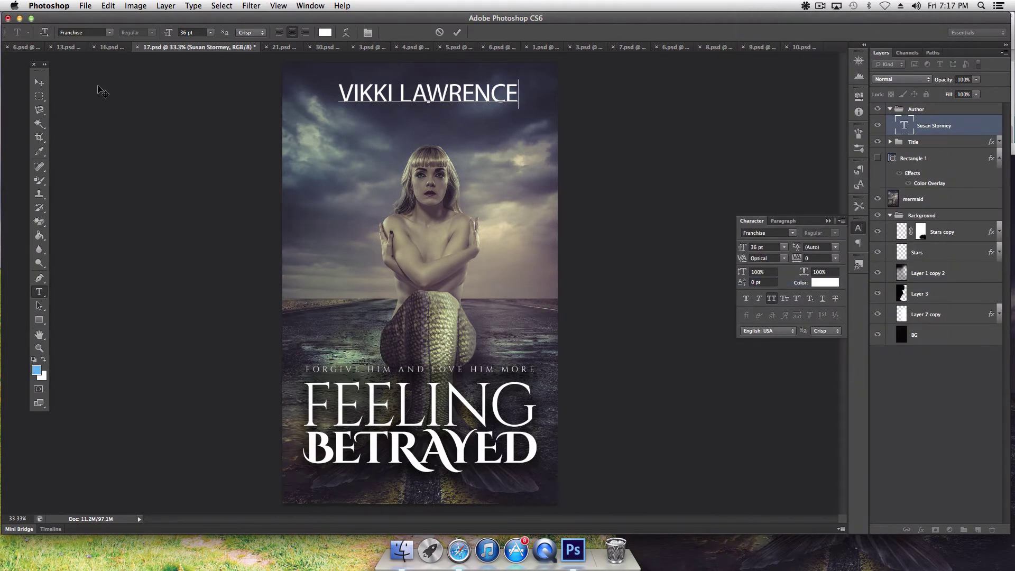
{"action": "left_click", "coordinate": [39, 82]}
{"action": "left_click", "coordinate": [793, 234]}
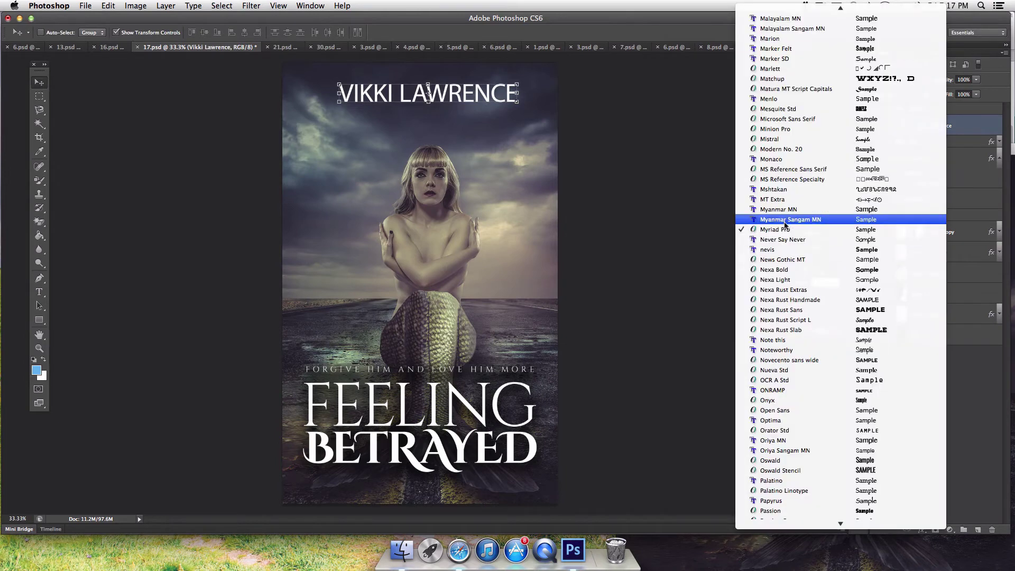
{"action": "type", "text": "fr"}
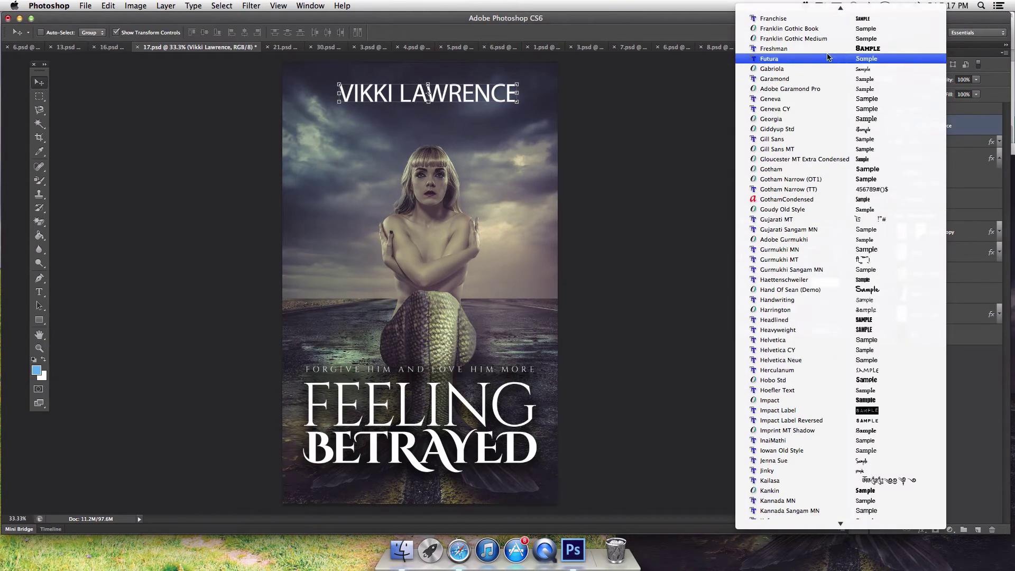
{"action": "left_click", "coordinate": [773, 18]}
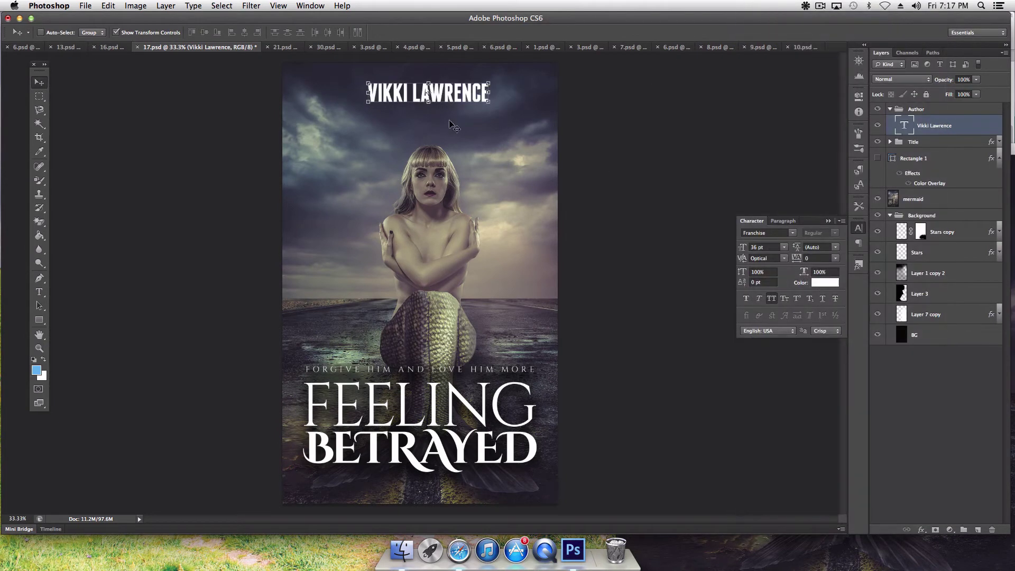
Step: Increase the author name's size to 56 pt
{"action": "left_click_drag", "start_coordinate": [742, 250], "coordinate": [744, 250]}
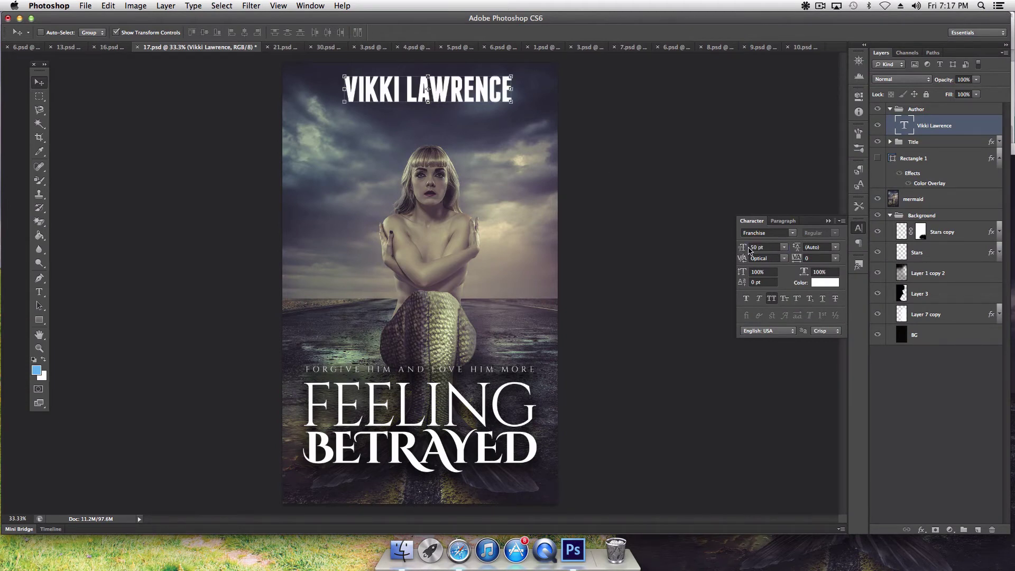
{"action": "left_click_drag", "start_coordinate": [743, 250], "coordinate": [744, 251]}
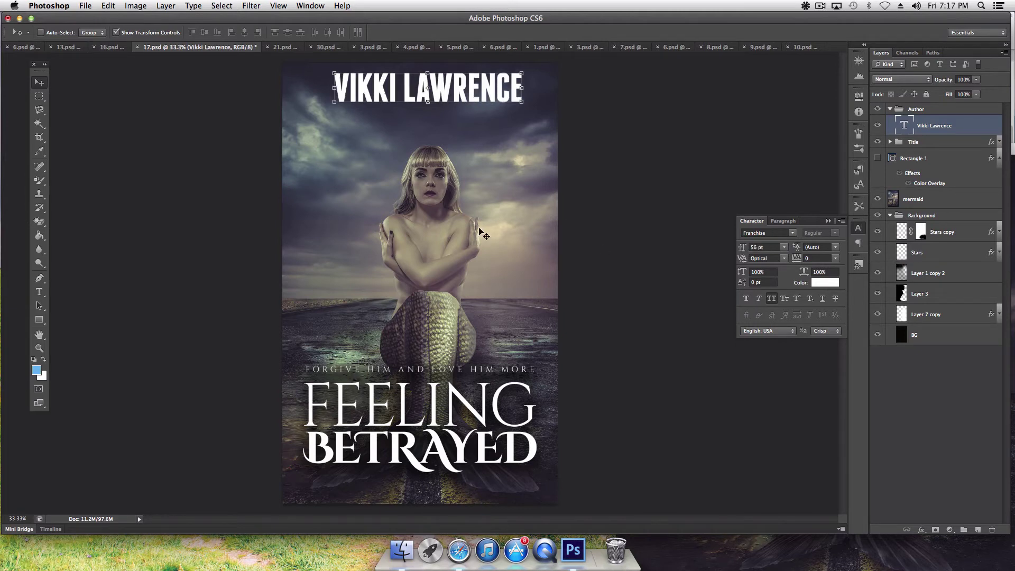
{"action": "left_click", "coordinate": [40, 335]}
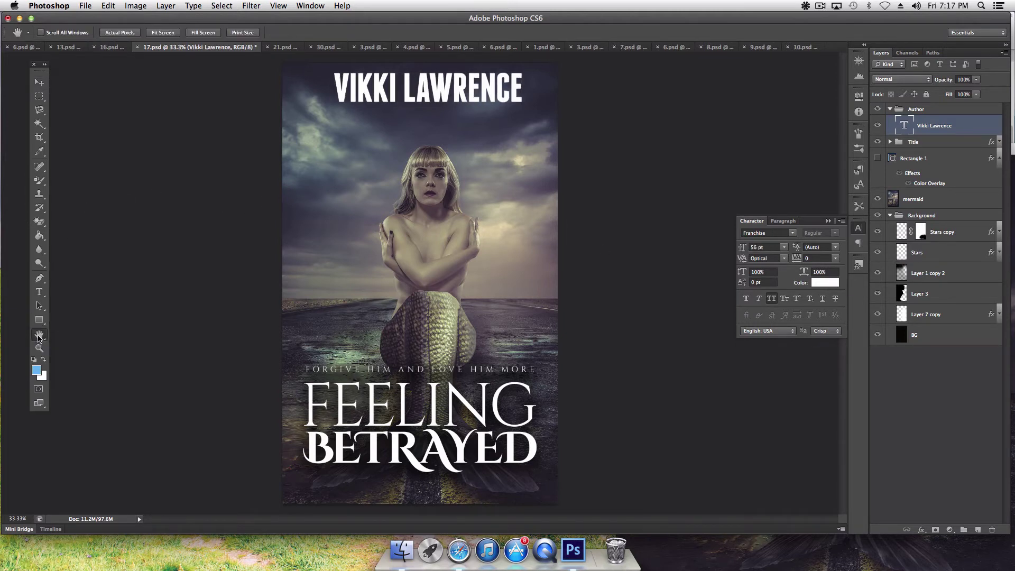
{"action": "left_click", "coordinate": [40, 291]}
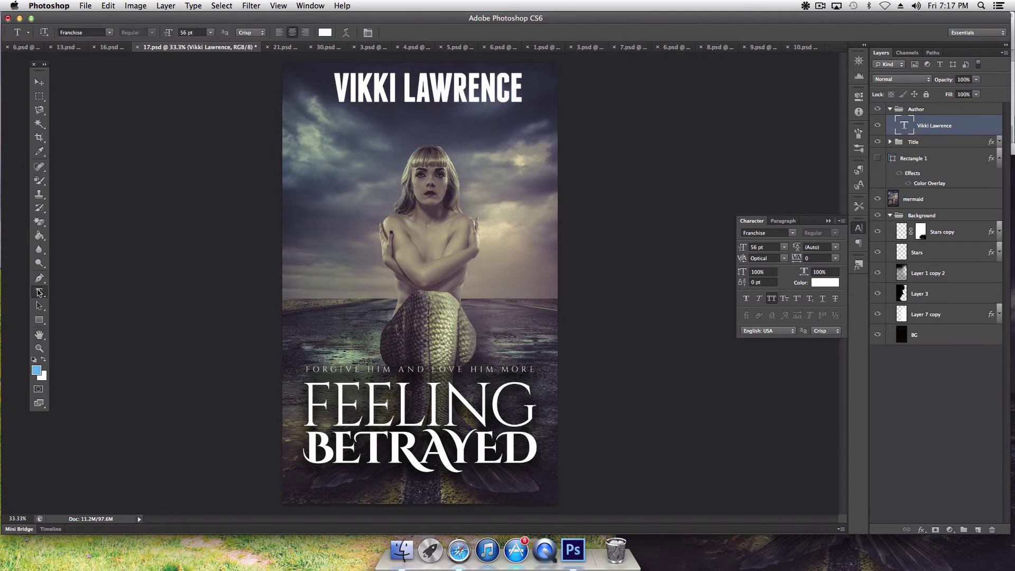
Step: Dismiss the missing-font warnings on FEELING and BETRAYED and install Cinzel
{"action": "left_click", "coordinate": [410, 398]}
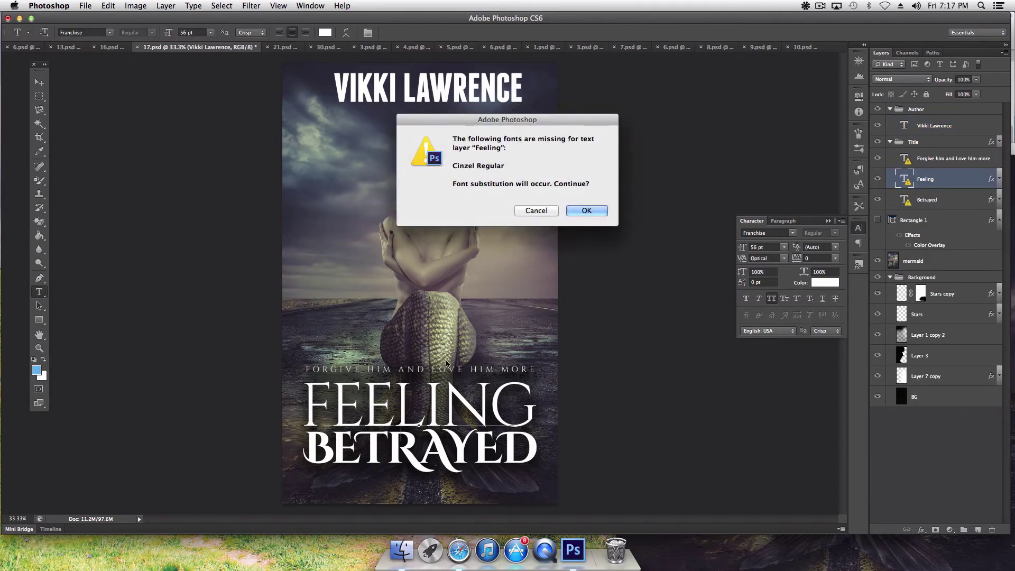
{"action": "left_click", "coordinate": [541, 211]}
{"action": "left_click", "coordinate": [394, 450]}
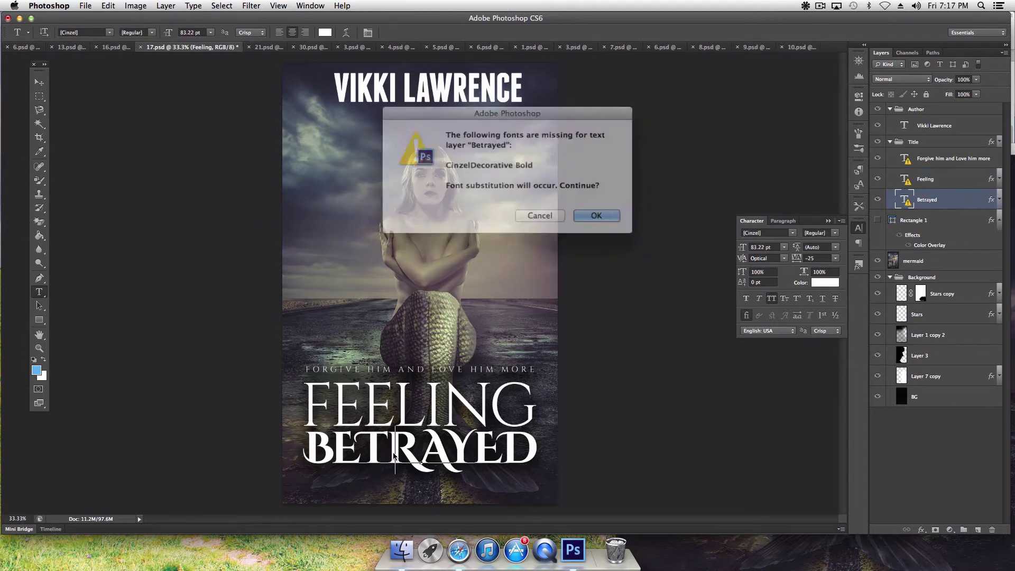
{"action": "left_click", "coordinate": [533, 213]}
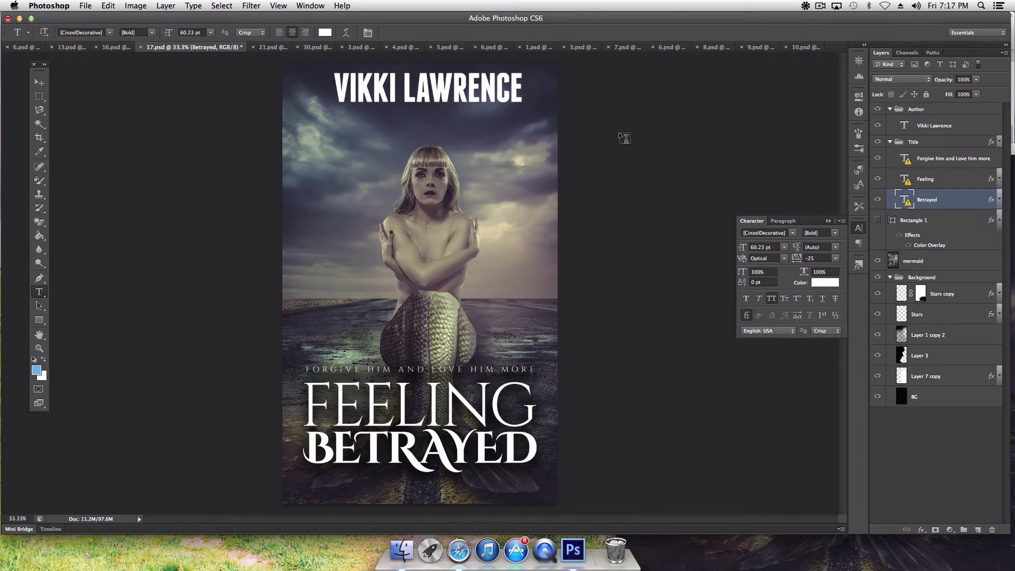
{"action": "left_click", "coordinate": [822, 7]}
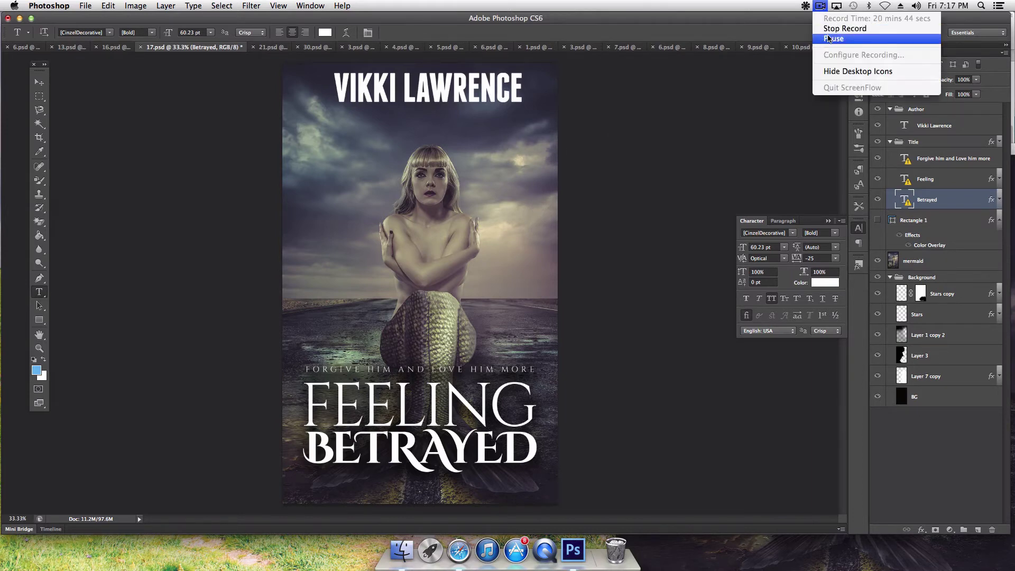
{"action": "left_click", "coordinate": [828, 36]}
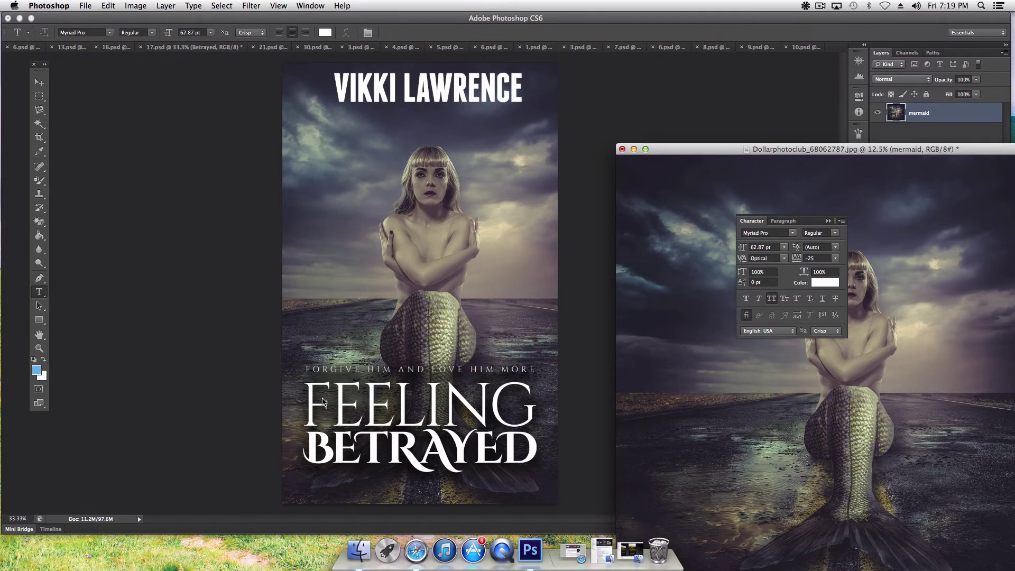
Step: Re-render the FEELING title in Cinzel Regular at 83.22 pt
{"action": "left_click", "coordinate": [40, 82]}
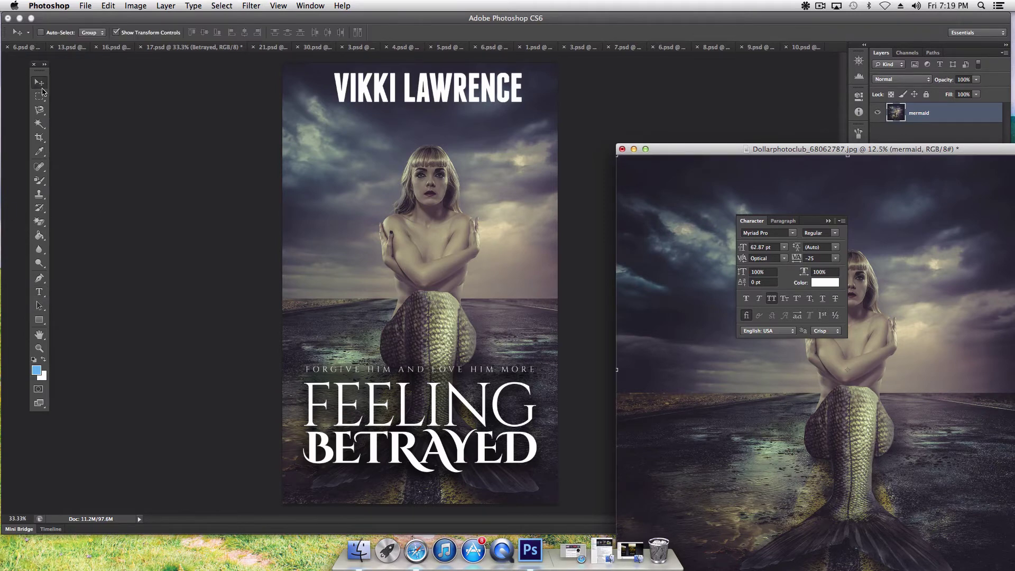
{"action": "left_click", "coordinate": [42, 292]}
{"action": "left_click", "coordinate": [402, 399]}
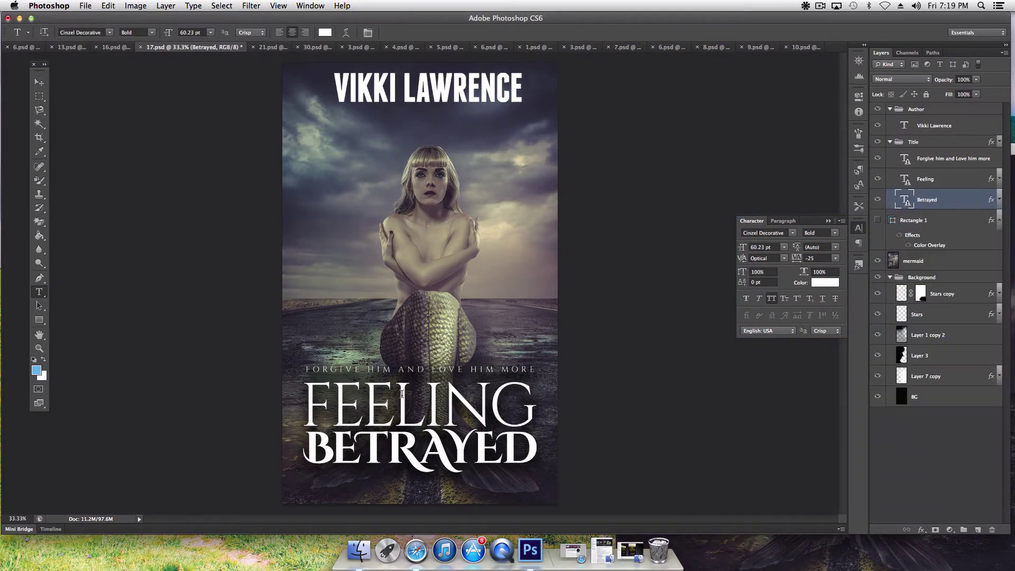
{"action": "left_click", "coordinate": [423, 396]}
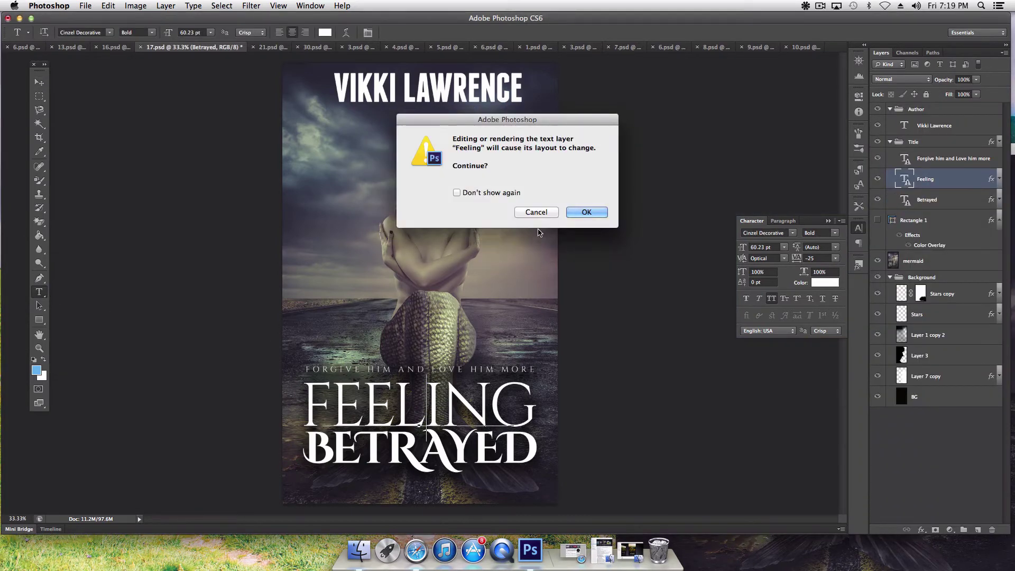
{"action": "left_click", "coordinate": [604, 213]}
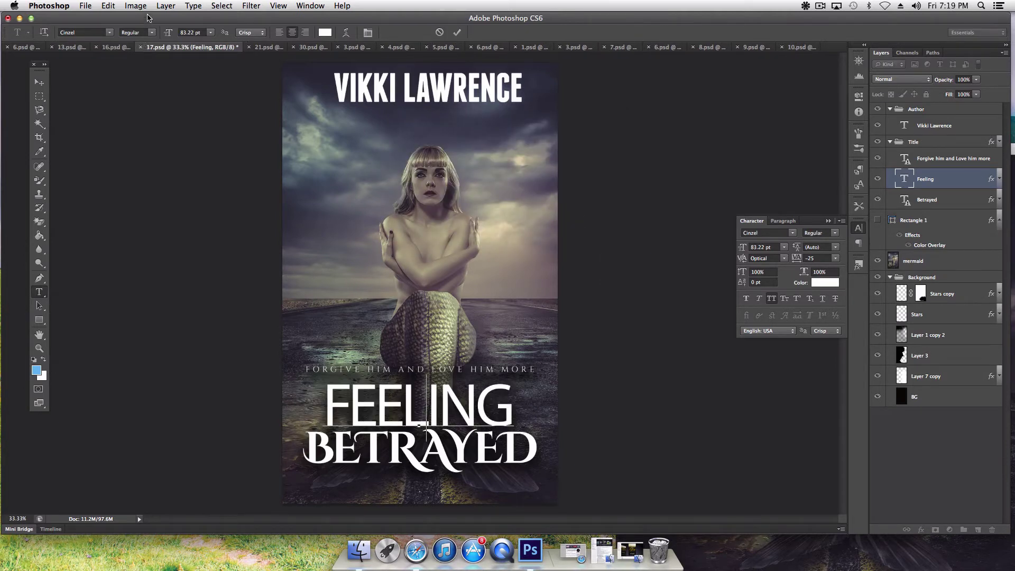
Step: Try the Black weight on FEELING, then return it to Cinzel Regular and commit
{"action": "left_click", "coordinate": [107, 6]}
{"action": "left_click", "coordinate": [84, 103]}
{"action": "double_click", "coordinate": [426, 417]}
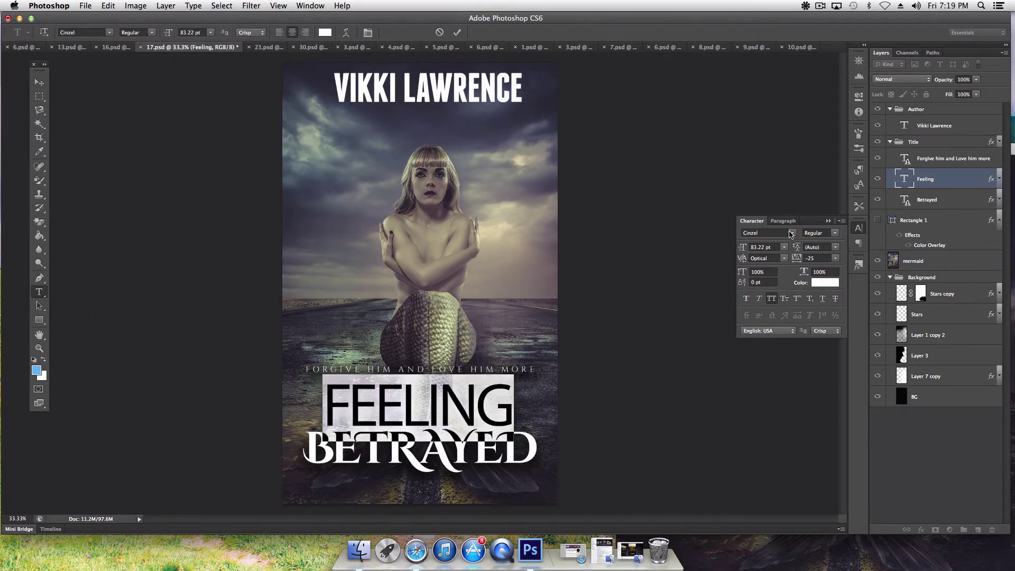
{"action": "left_click", "coordinate": [791, 233]}
{"action": "left_click", "coordinate": [793, 231]}
{"action": "left_click", "coordinate": [835, 236]}
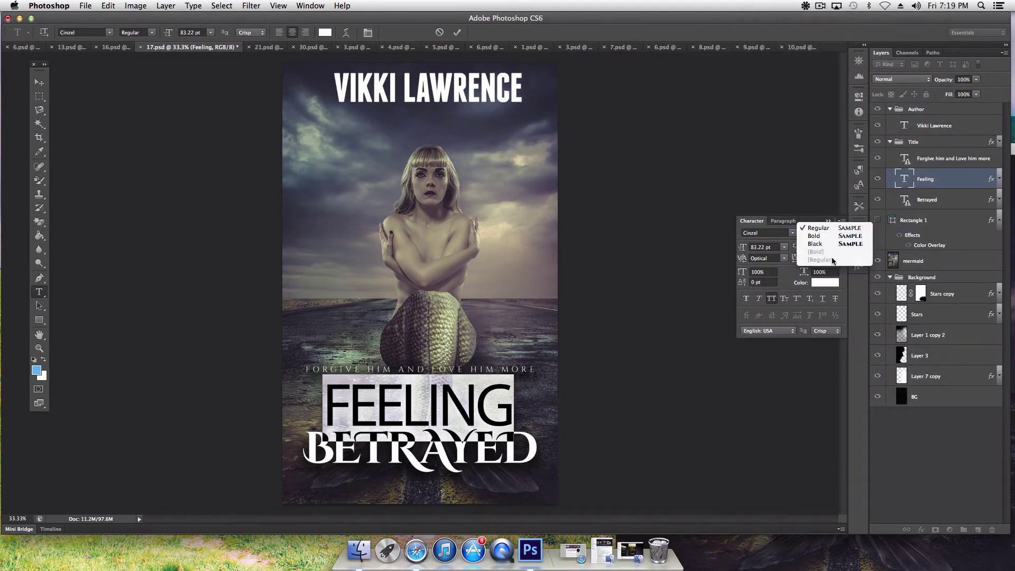
{"action": "left_click", "coordinate": [832, 243]}
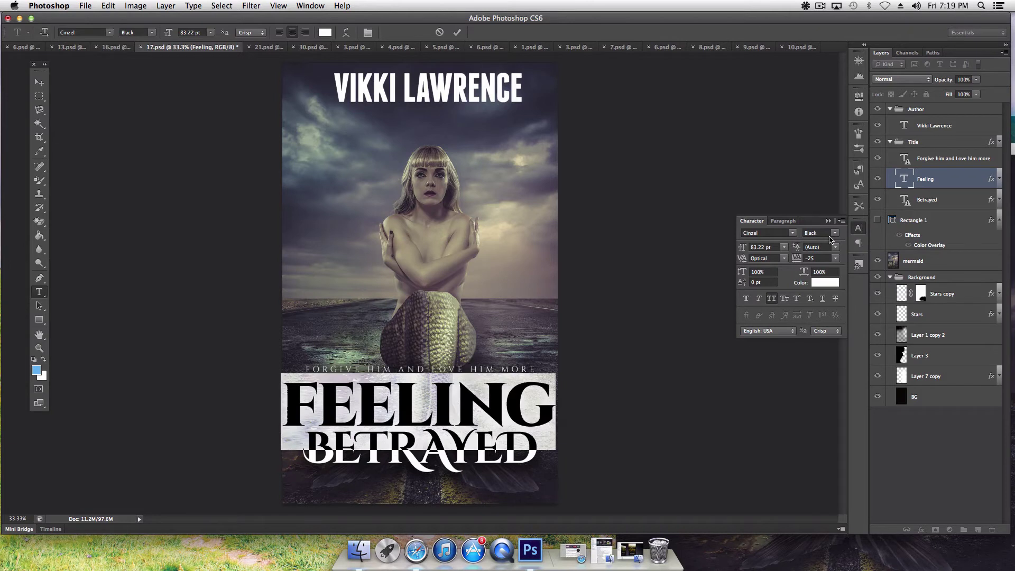
{"action": "left_click", "coordinate": [831, 236]}
{"action": "left_click", "coordinate": [829, 229]}
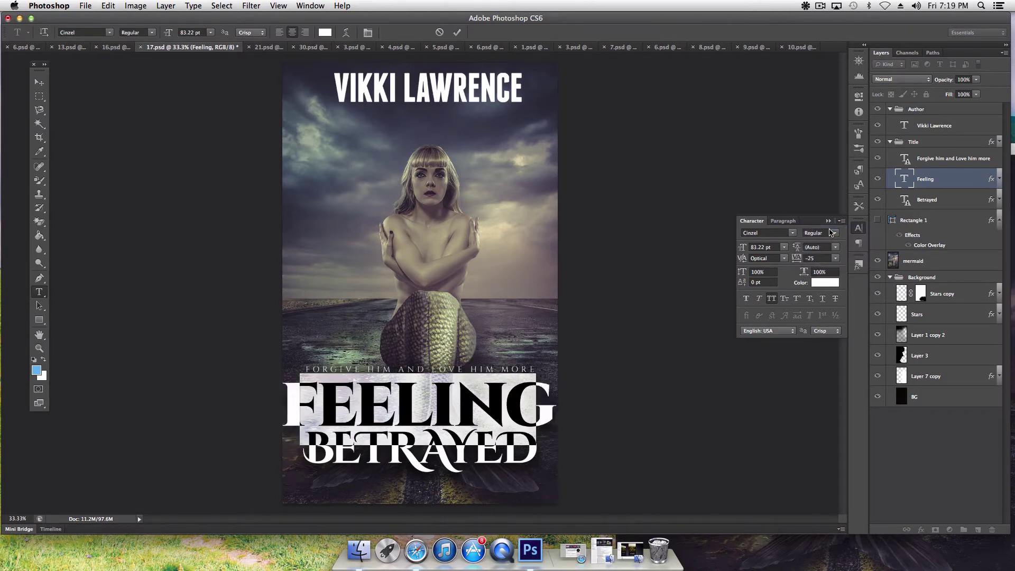
{"action": "left_click", "coordinate": [40, 333]}
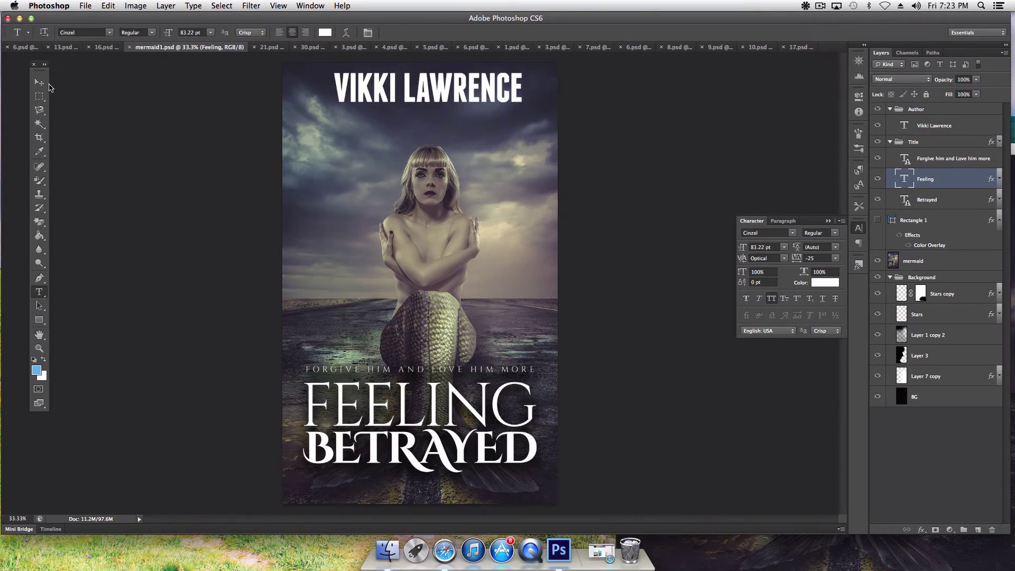
{"action": "left_click", "coordinate": [40, 83]}
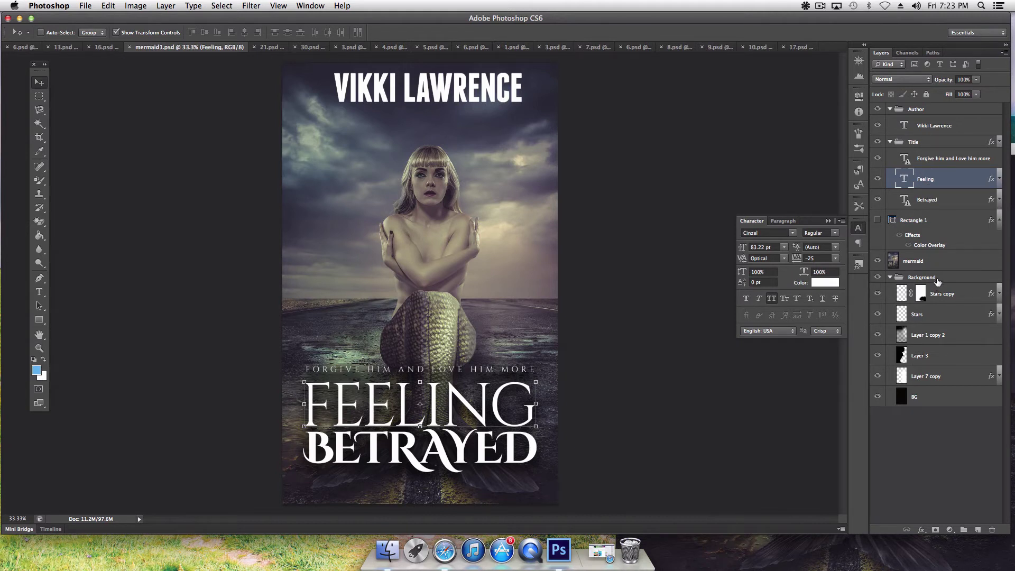
Step: Move the FORGIVE HIM AND LOVE HIM MORE line below BETRAYED, checking the earlier draft online
{"action": "left_click", "coordinate": [940, 156]}
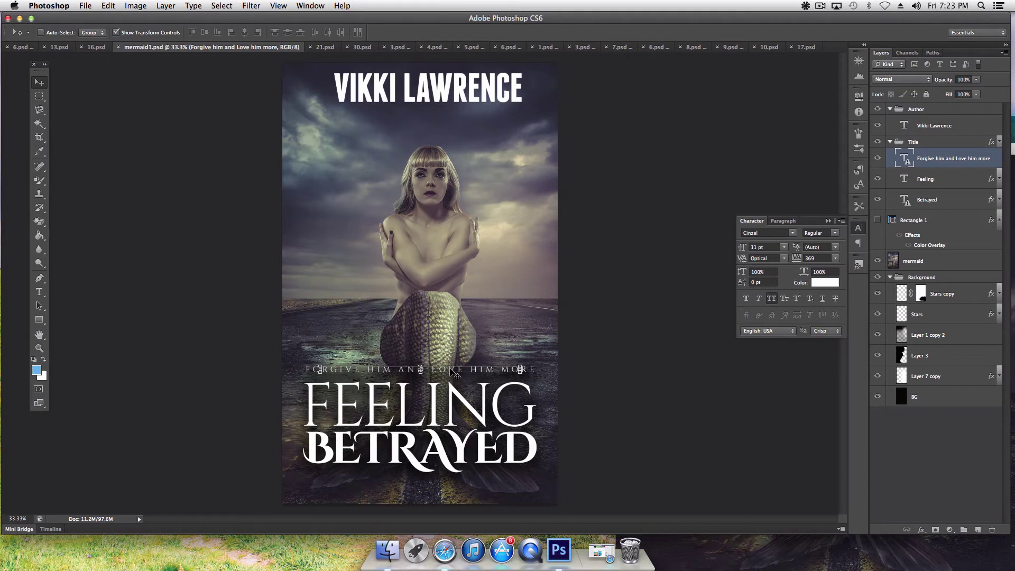
{"action": "left_click_drag", "start_coordinate": [452, 372], "coordinate": [449, 486]}
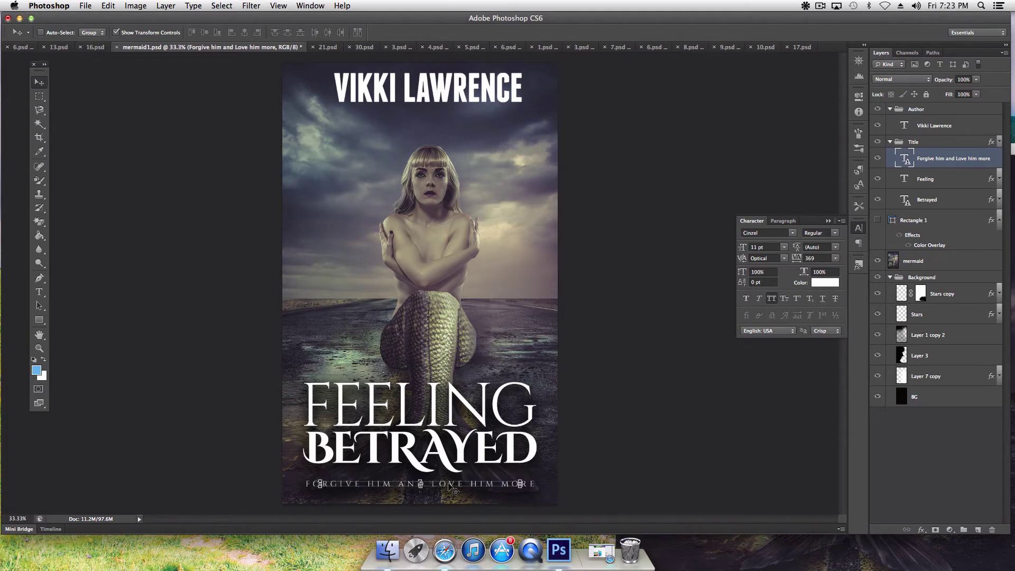
{"action": "left_click", "coordinate": [41, 293]}
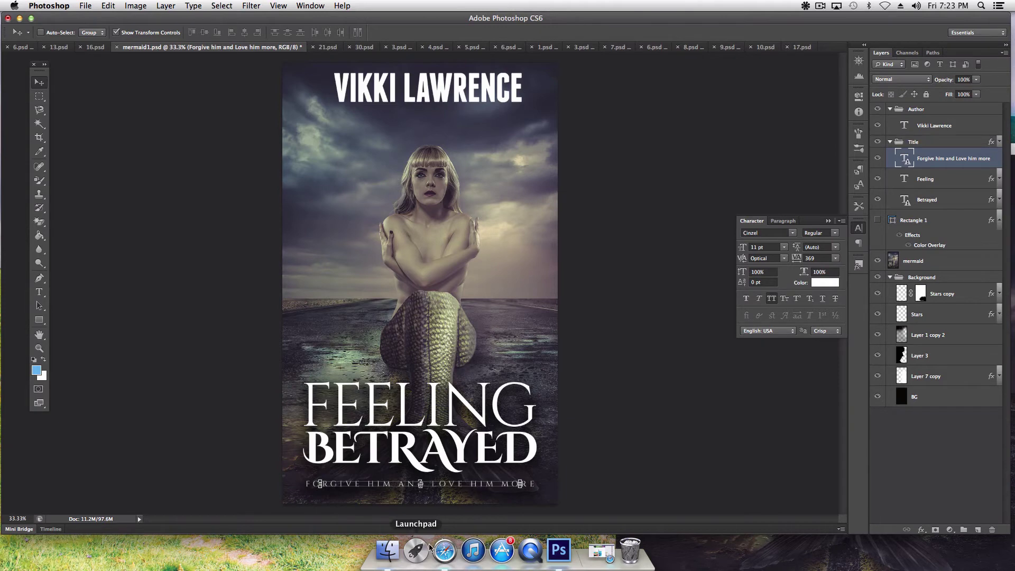
{"action": "left_click", "coordinate": [606, 552]}
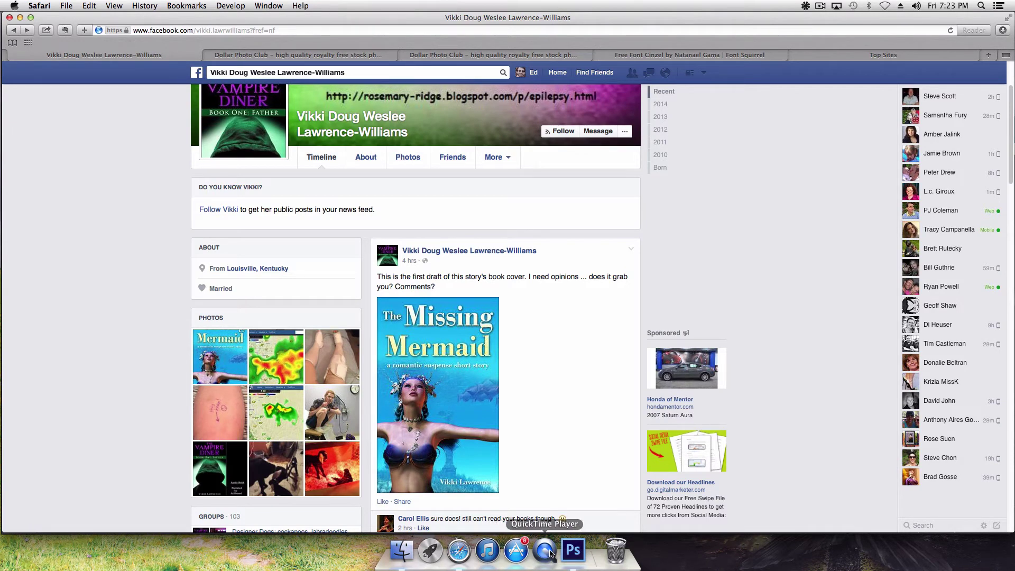
{"action": "left_click", "coordinate": [573, 550]}
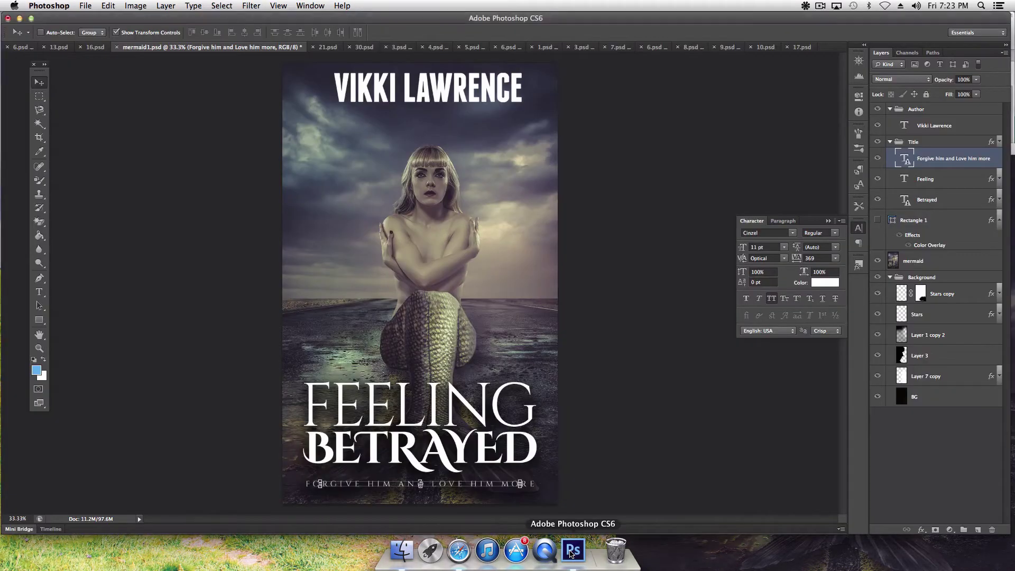
Step: Replace the old tagline under BETRAYED with 'A ROMANTIC SHORT STORY' and commit it
{"action": "left_click", "coordinate": [38, 292]}
{"action": "left_click", "coordinate": [412, 484]}
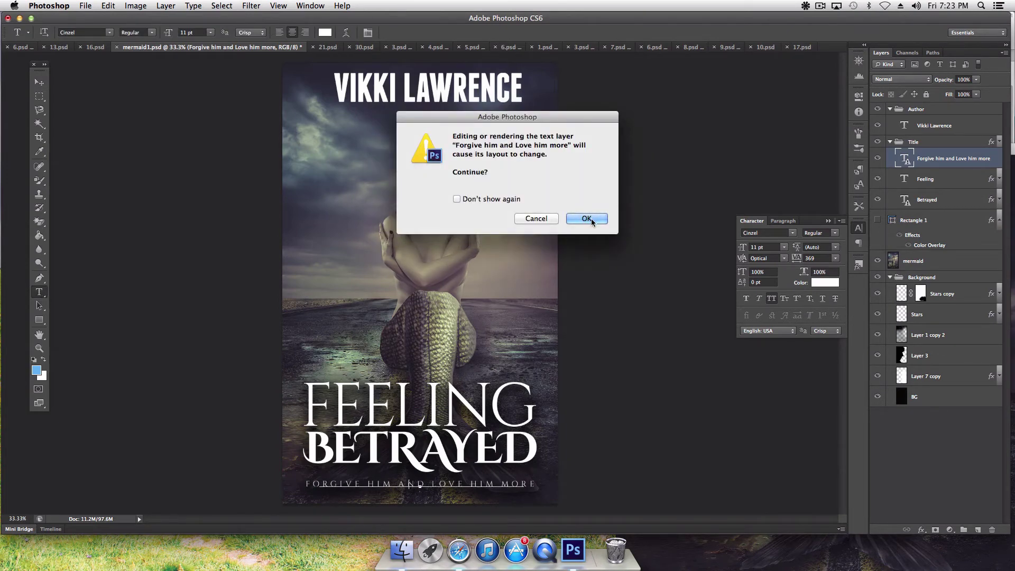
{"action": "left_click", "coordinate": [592, 218]}
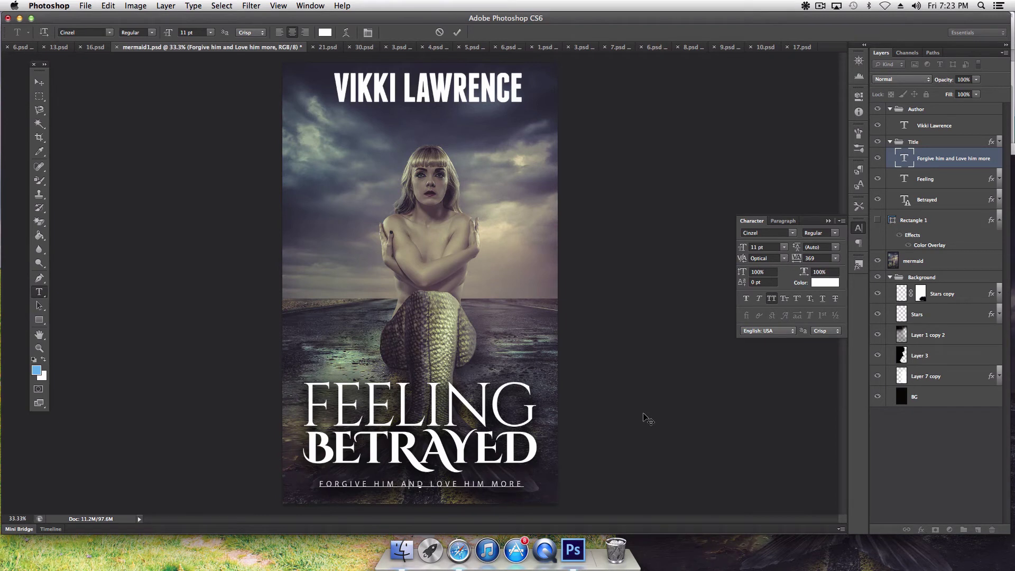
{"action": "triple_click", "coordinate": [397, 482]}
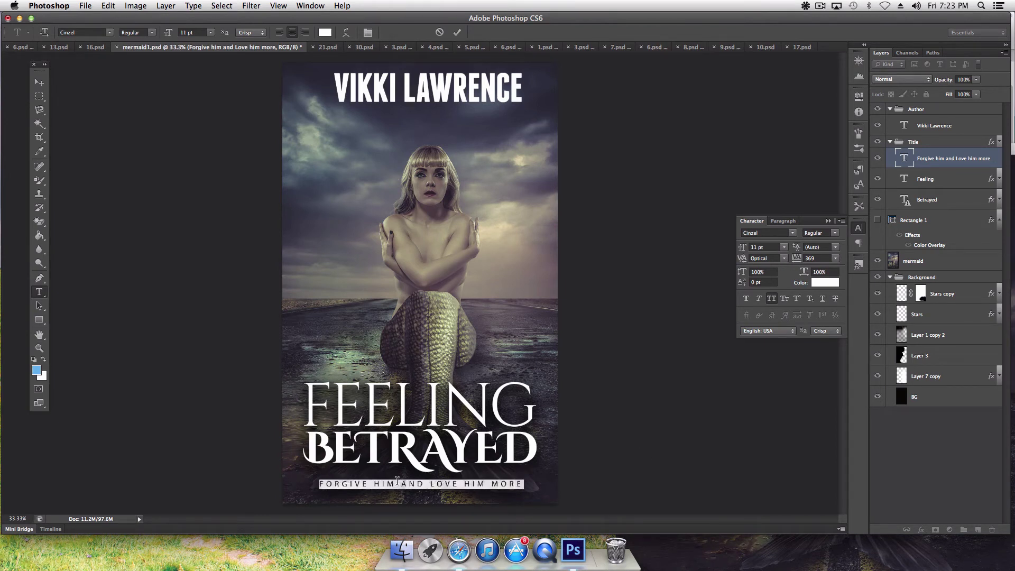
{"action": "type", "text": "A ROMAN"}
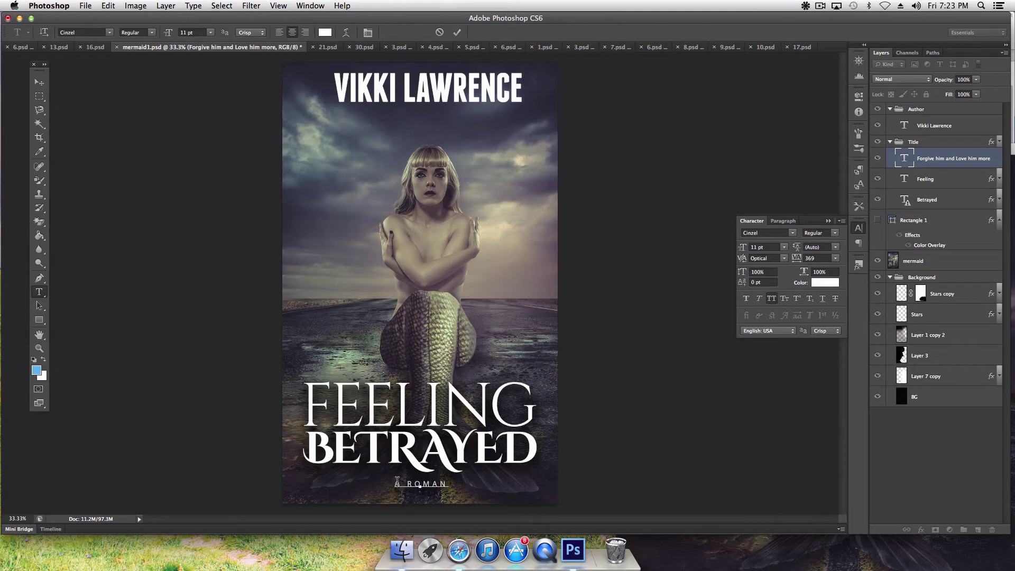
{"action": "type", "text": "TIC SOPR"}
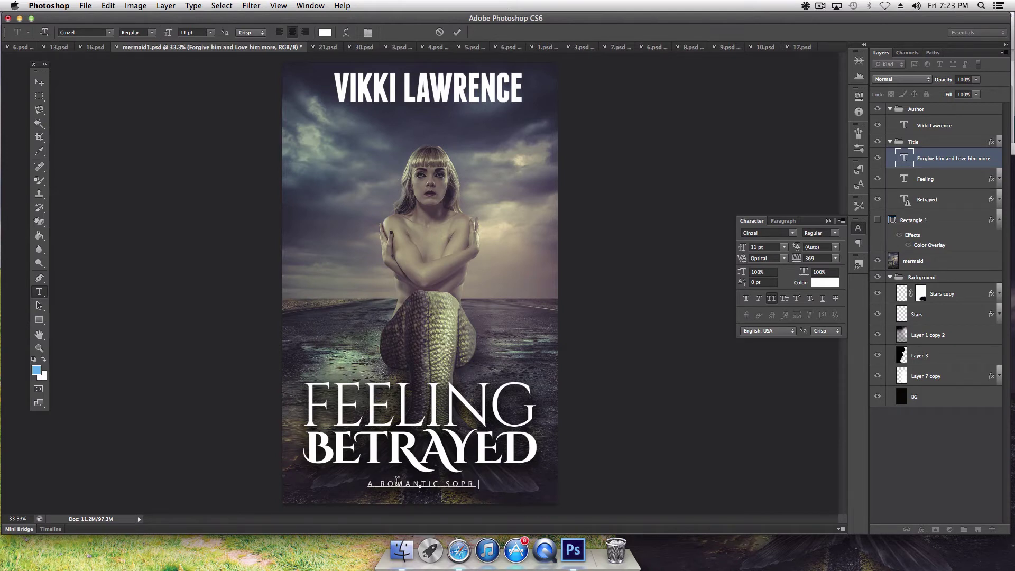
{"action": "type", "text": "S"}
{"action": "key", "text": "BackSpace"}
{"action": "key", "text": "BackSpace"}
{"action": "key", "text": "BackSpace"}
{"action": "key", "text": "BackSpace"}
{"action": "key", "text": "BackSpace"}
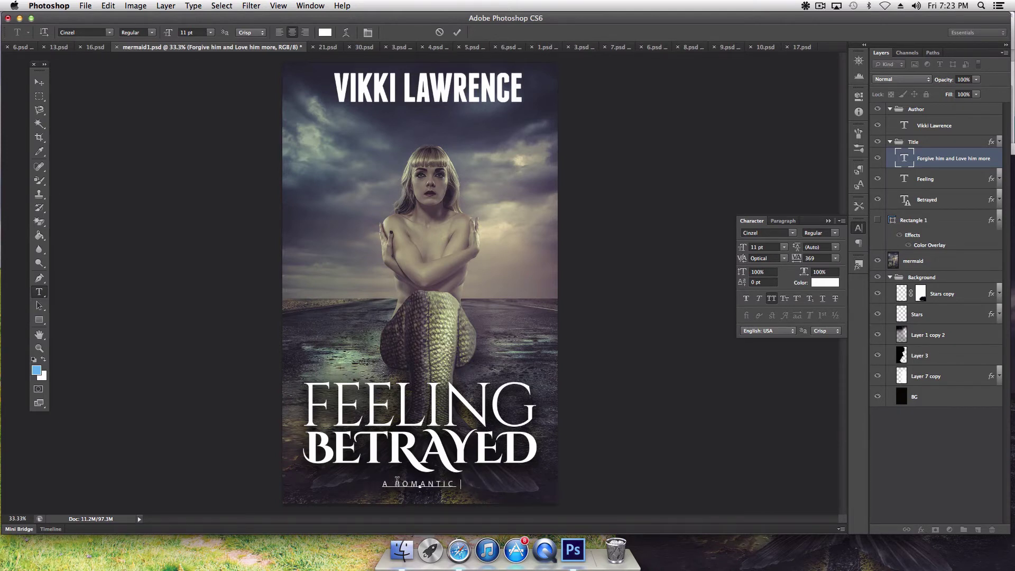
{"action": "type", "text": "SHORT STORY"}
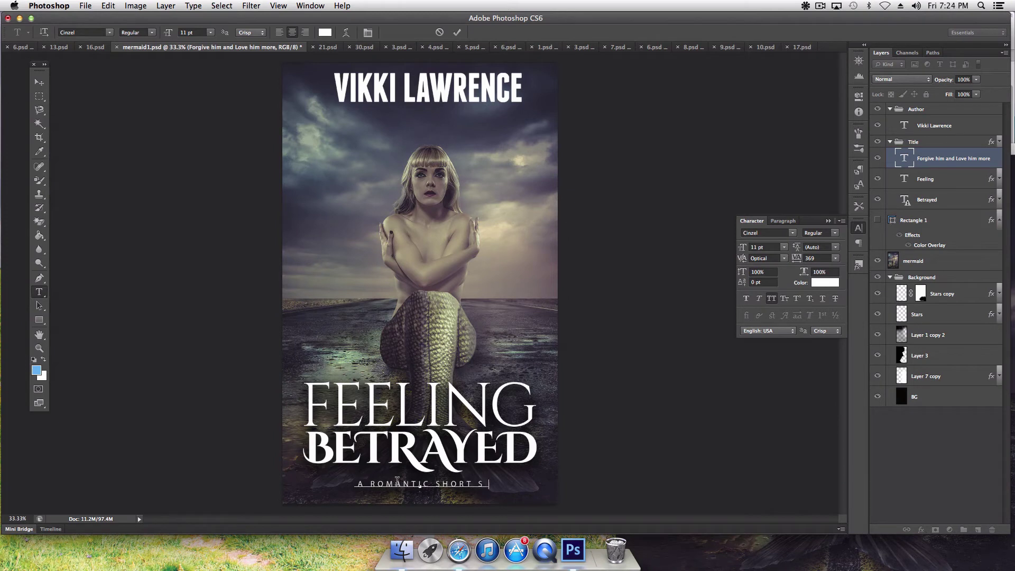
{"action": "left_click", "coordinate": [39, 82]}
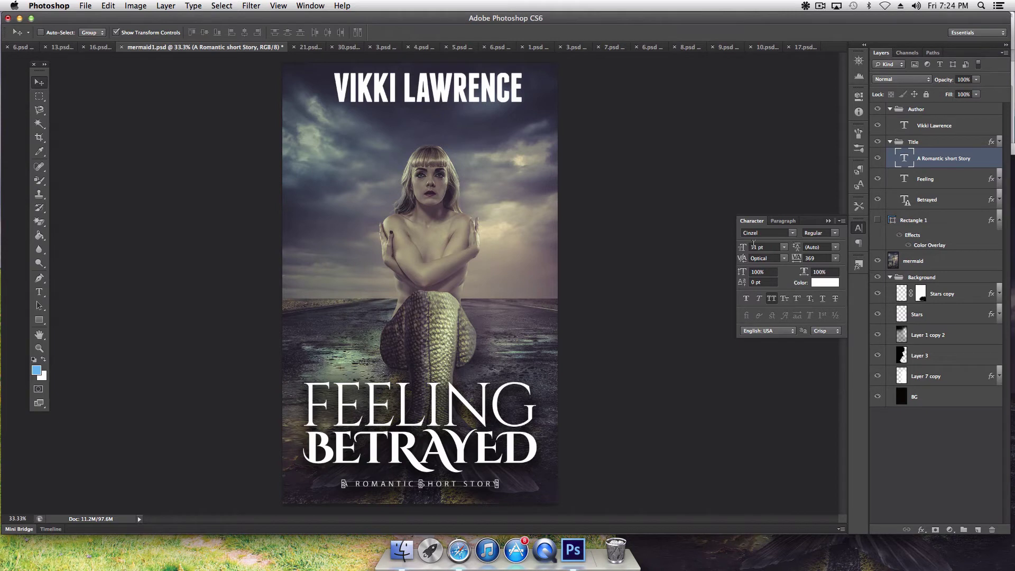
Step: Set the A ROMANTIC SHORT STORY subtitle to 15 pt and nudge the mermaid photo slightly left
{"action": "left_click_drag", "start_coordinate": [740, 250], "coordinate": [742, 251]}
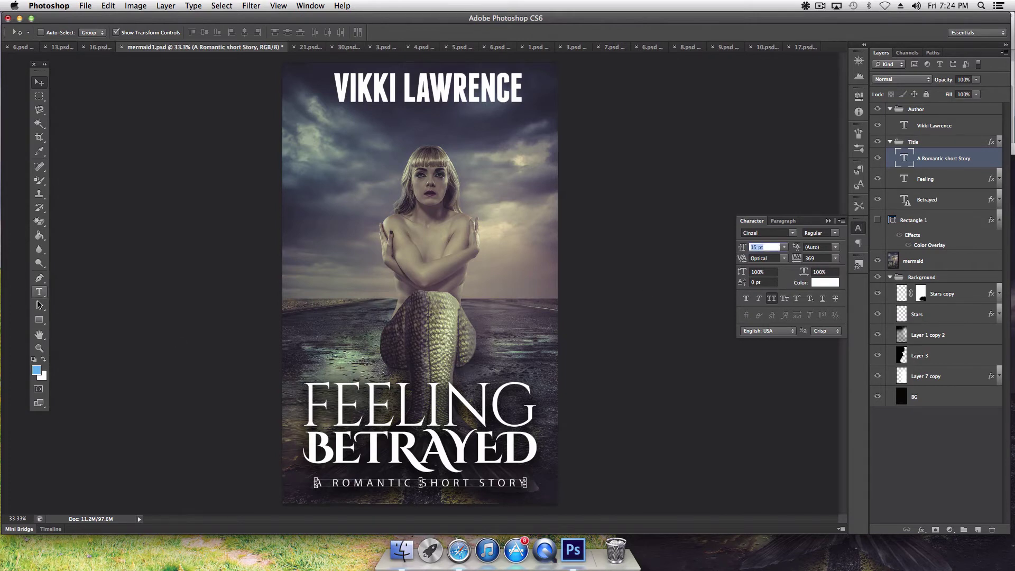
{"action": "left_click", "coordinate": [48, 337]}
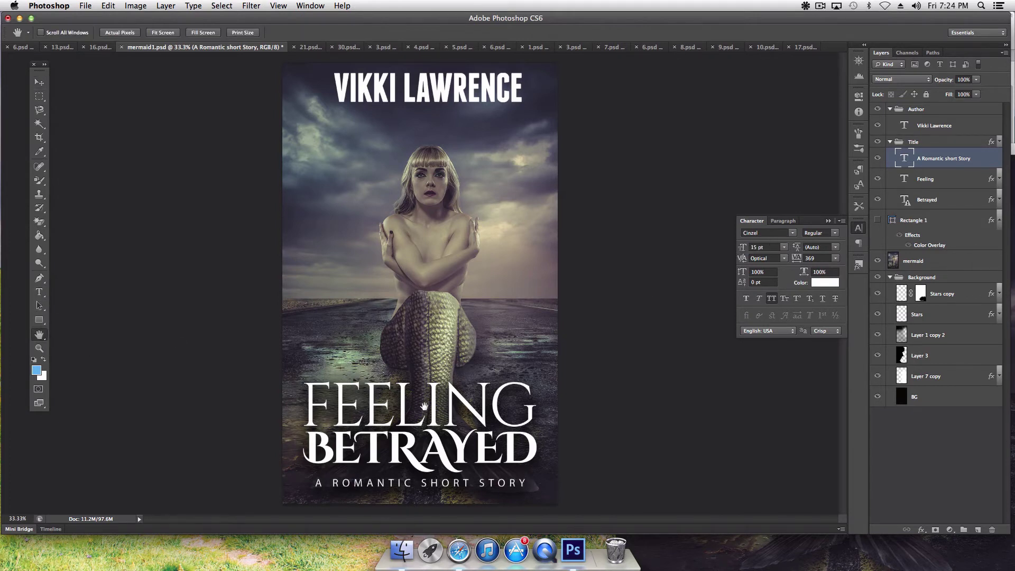
{"action": "left_click", "coordinate": [40, 83]}
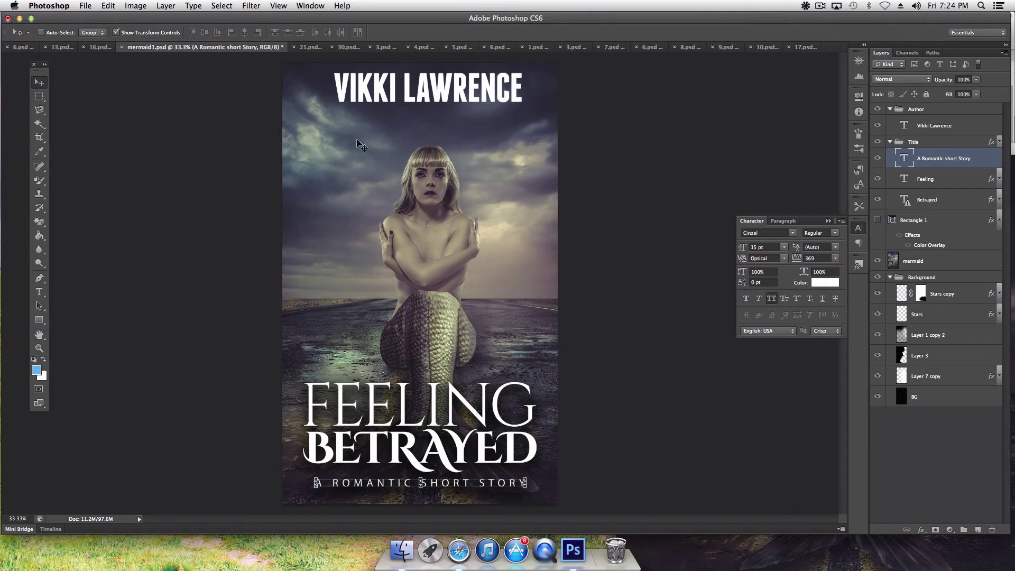
{"action": "left_click", "coordinate": [928, 263]}
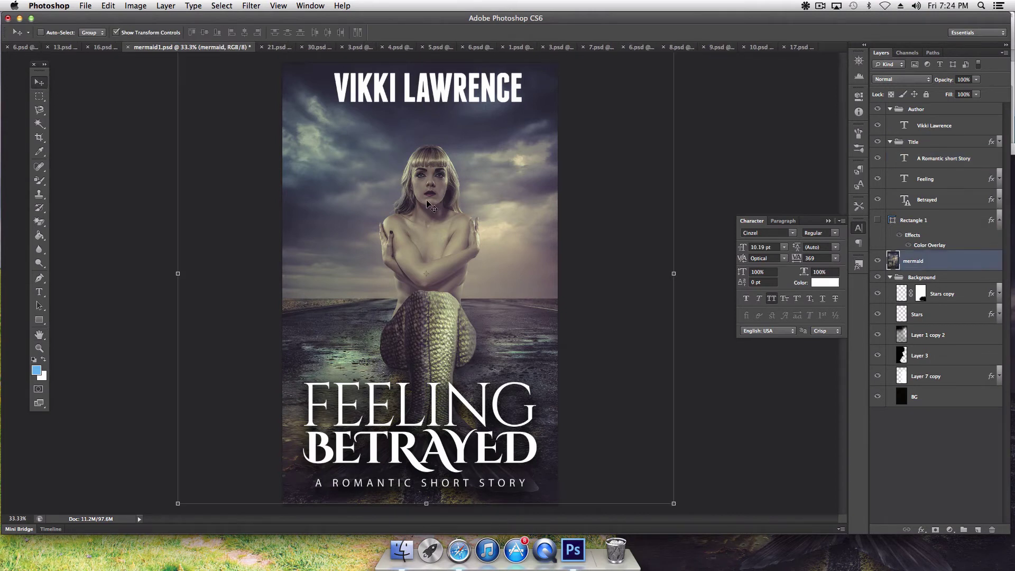
{"action": "left_click_drag", "start_coordinate": [441, 188], "coordinate": [435, 188]}
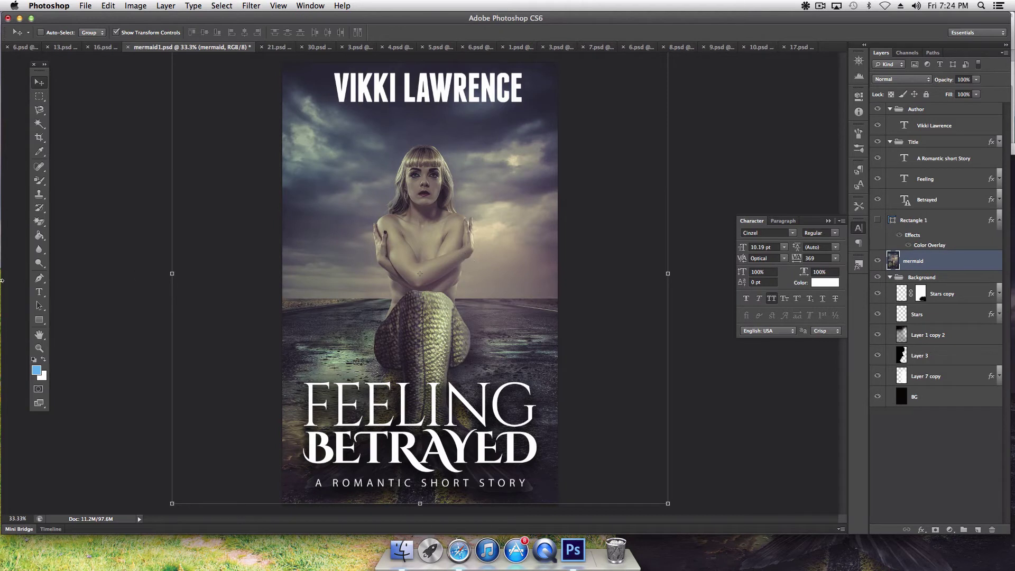
{"action": "left_click", "coordinate": [40, 335]}
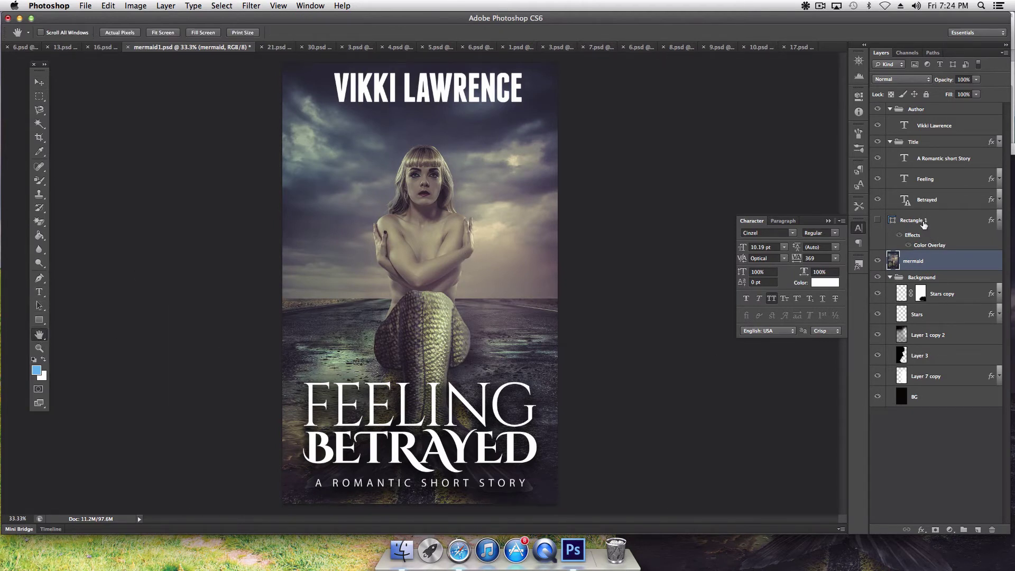
{"action": "left_click", "coordinate": [933, 180]}
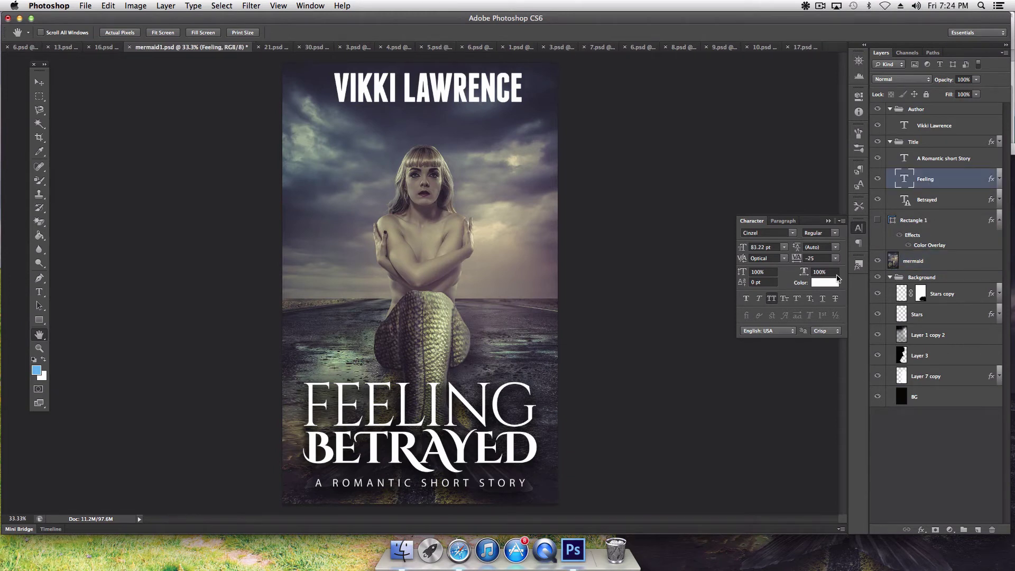
{"action": "left_click", "coordinate": [826, 283]}
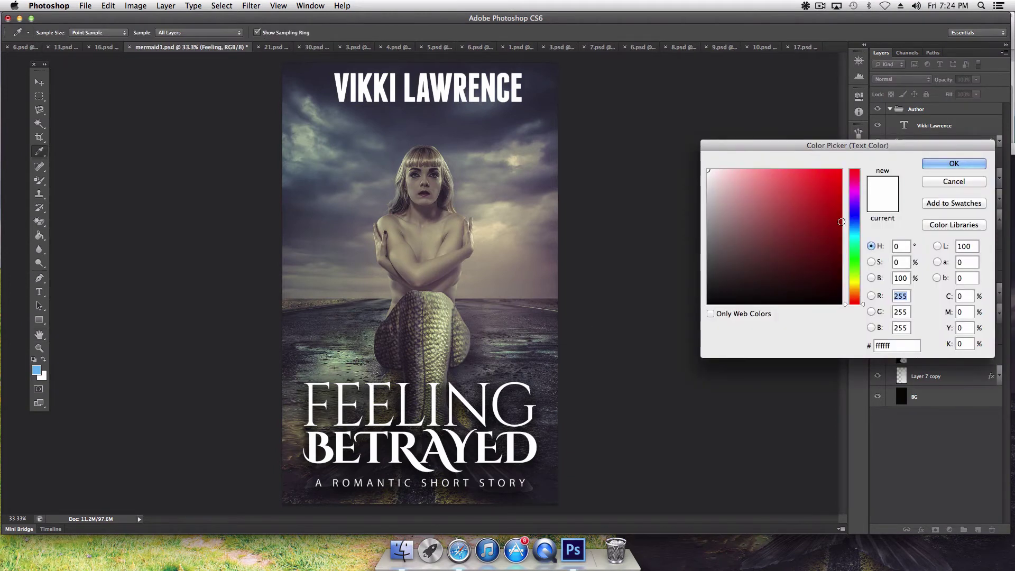
{"action": "left_click", "coordinate": [857, 218]}
{"action": "left_click", "coordinate": [836, 213]}
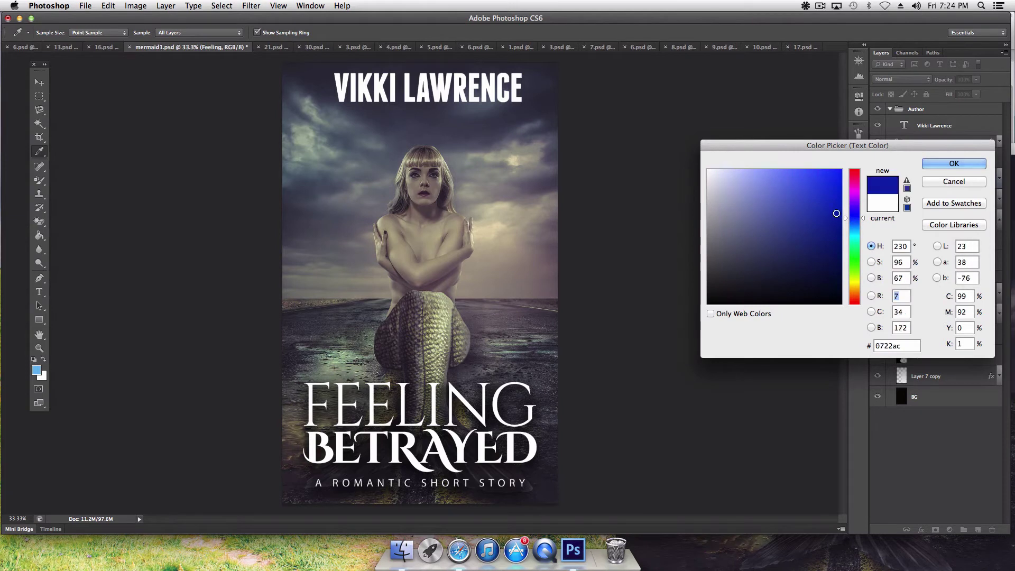
{"action": "left_click", "coordinate": [827, 196]}
{"action": "left_click", "coordinate": [824, 189]}
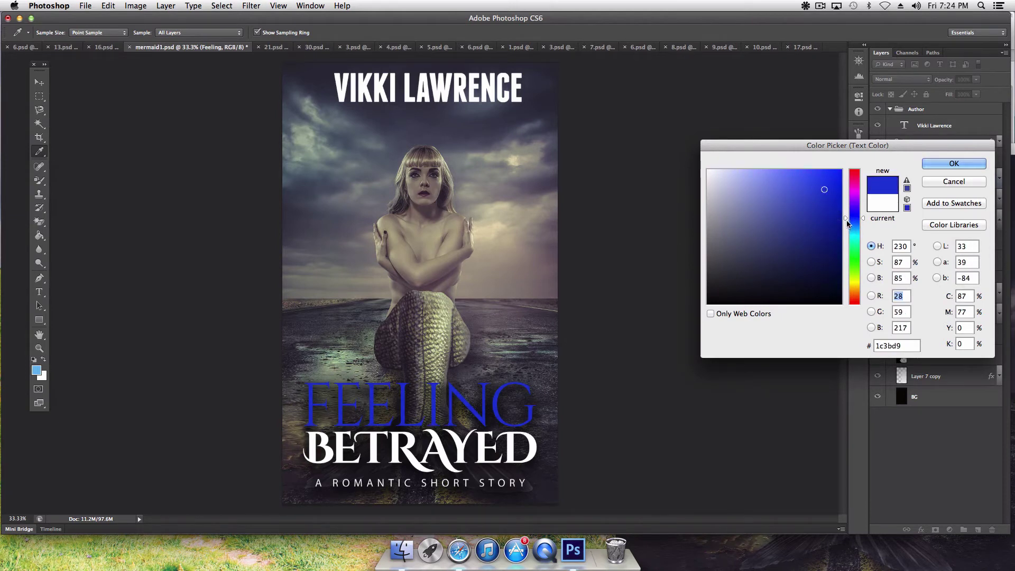
{"action": "left_click_drag", "start_coordinate": [847, 223], "coordinate": [846, 243]}
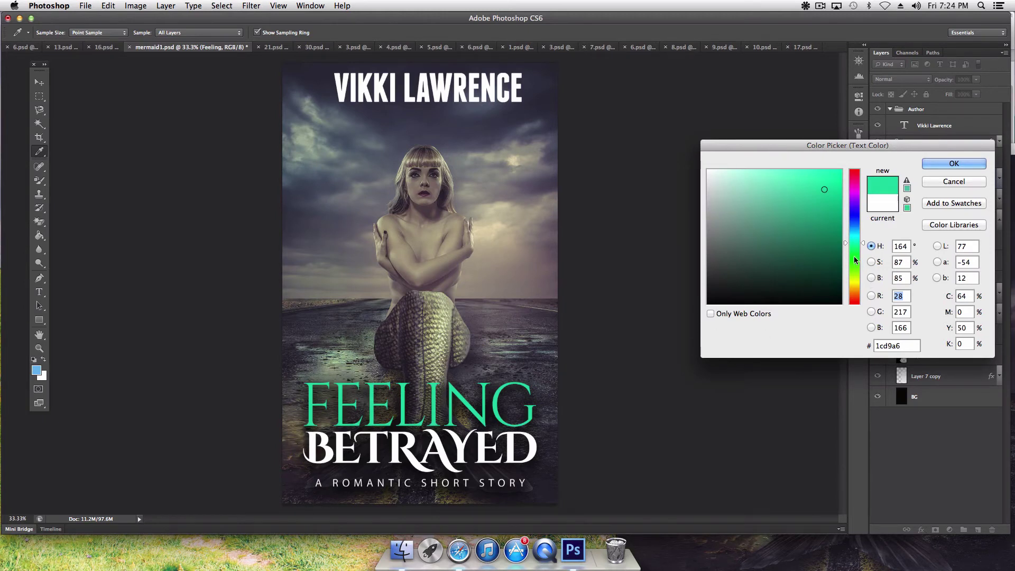
{"action": "left_click_drag", "start_coordinate": [829, 229], "coordinate": [830, 244]}
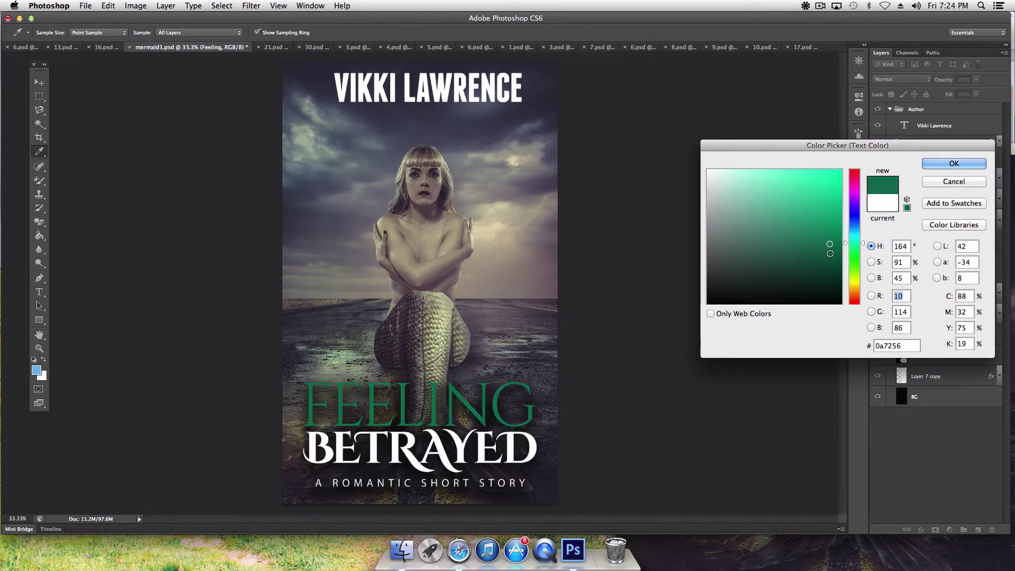
{"action": "left_click", "coordinate": [825, 178]}
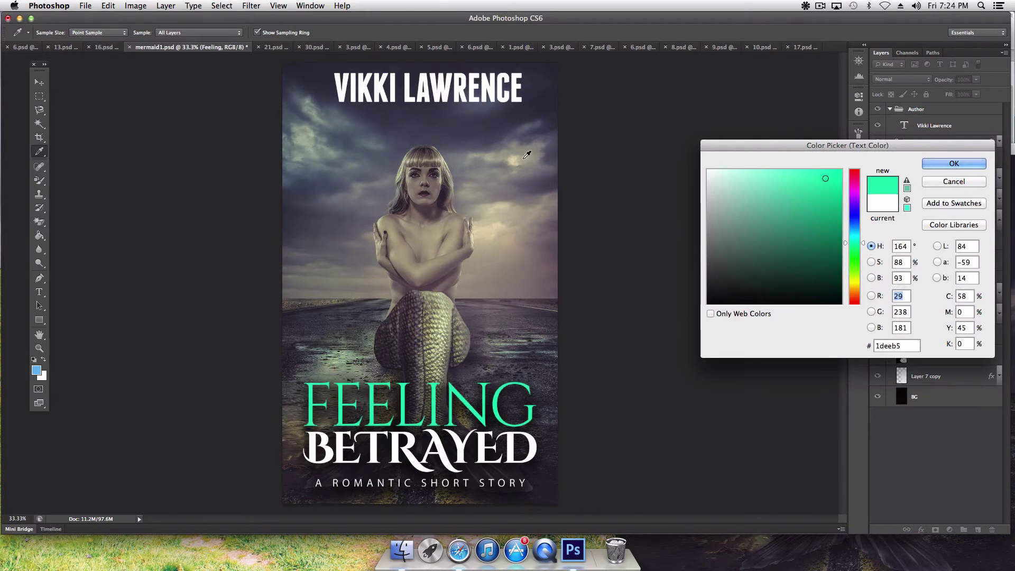
{"action": "left_click", "coordinate": [506, 139]}
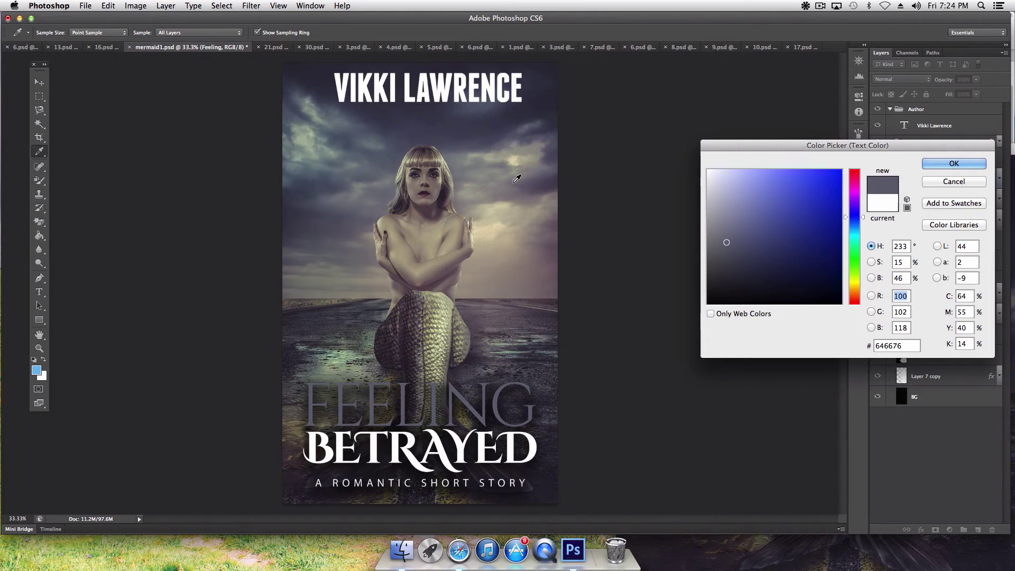
{"action": "left_click", "coordinate": [517, 238]}
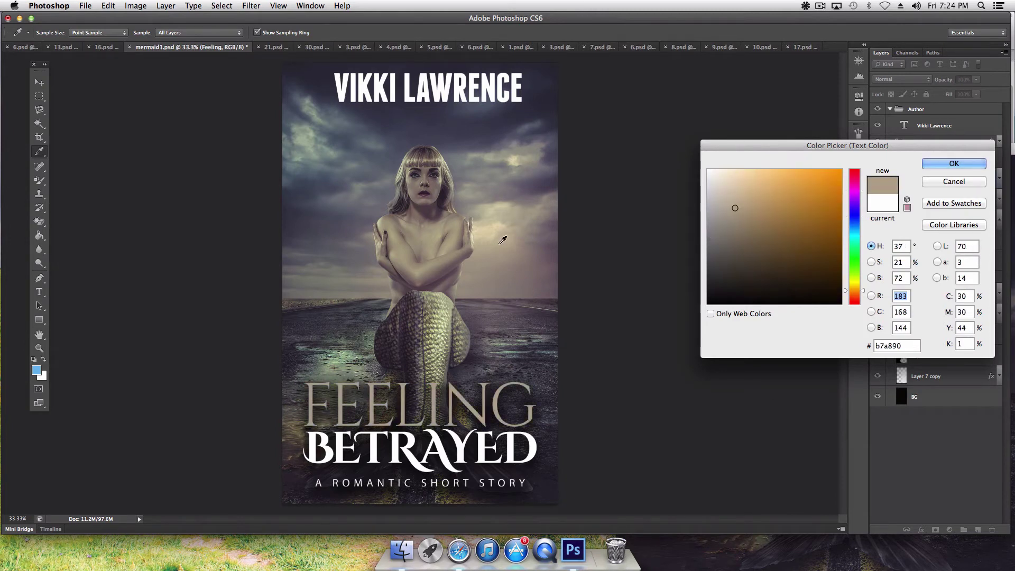
{"action": "left_click", "coordinate": [357, 263]}
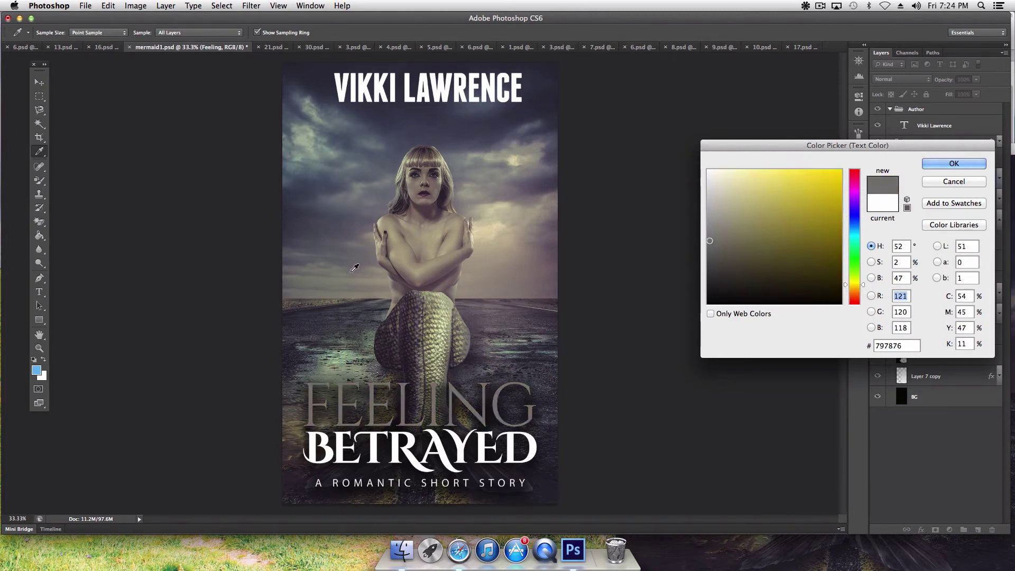
{"action": "left_click", "coordinate": [336, 229]}
{"action": "left_click", "coordinate": [336, 230]}
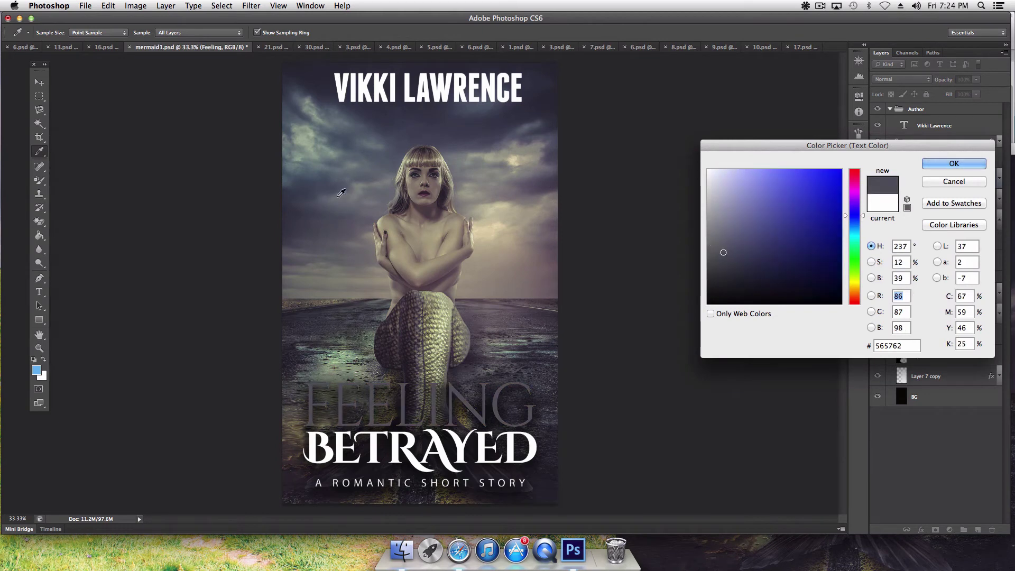
{"action": "left_click", "coordinate": [296, 109]}
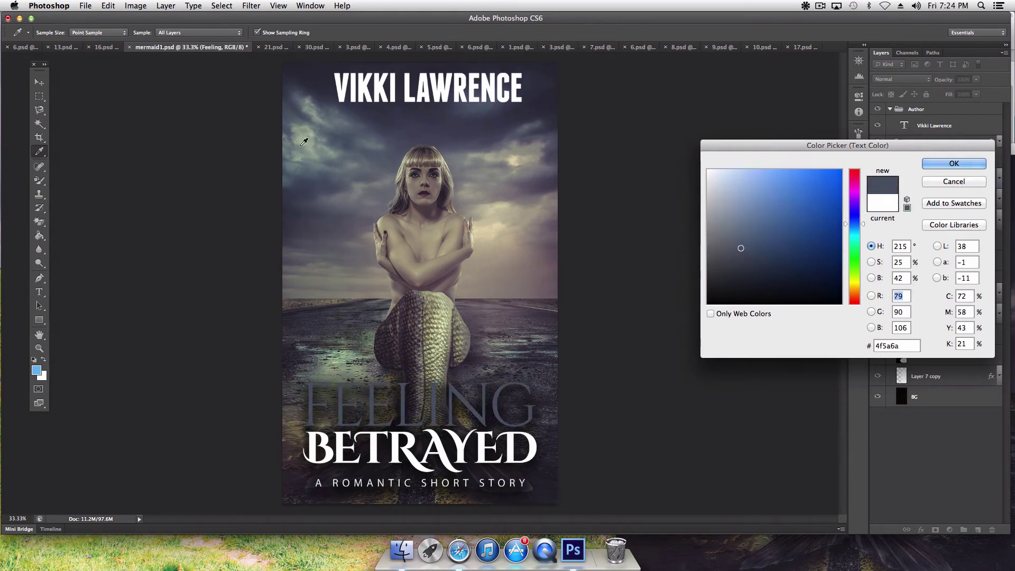
{"action": "left_click", "coordinate": [300, 467]}
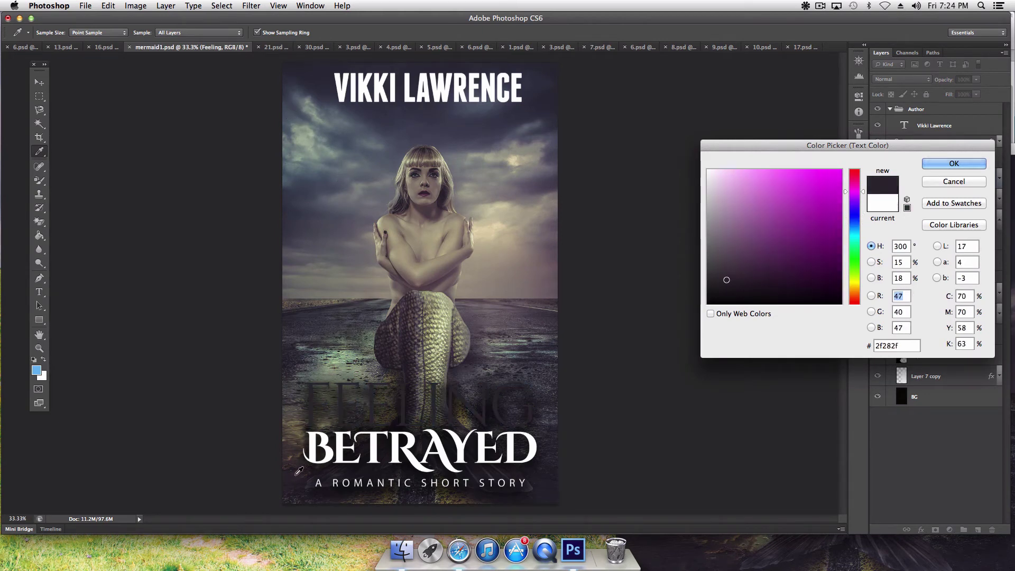
{"action": "left_click", "coordinate": [304, 426]}
{"action": "left_click", "coordinate": [303, 427]}
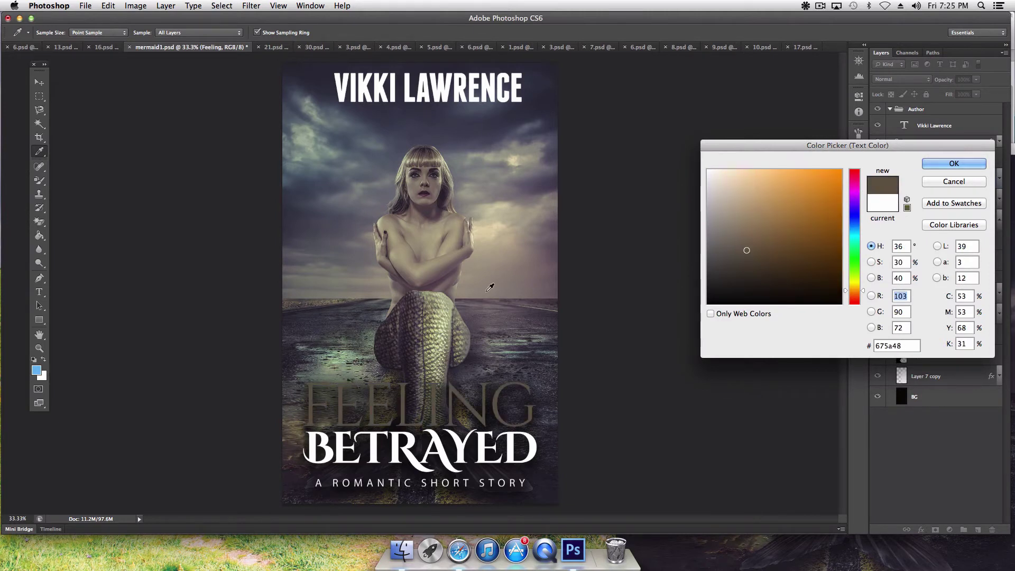
{"action": "left_click", "coordinate": [420, 300]}
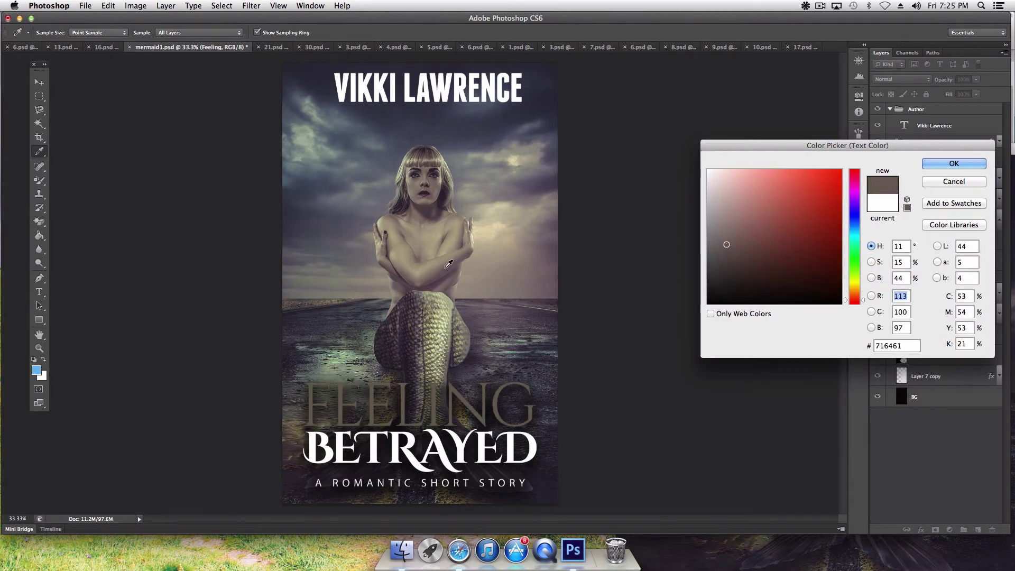
{"action": "left_click", "coordinate": [450, 256]}
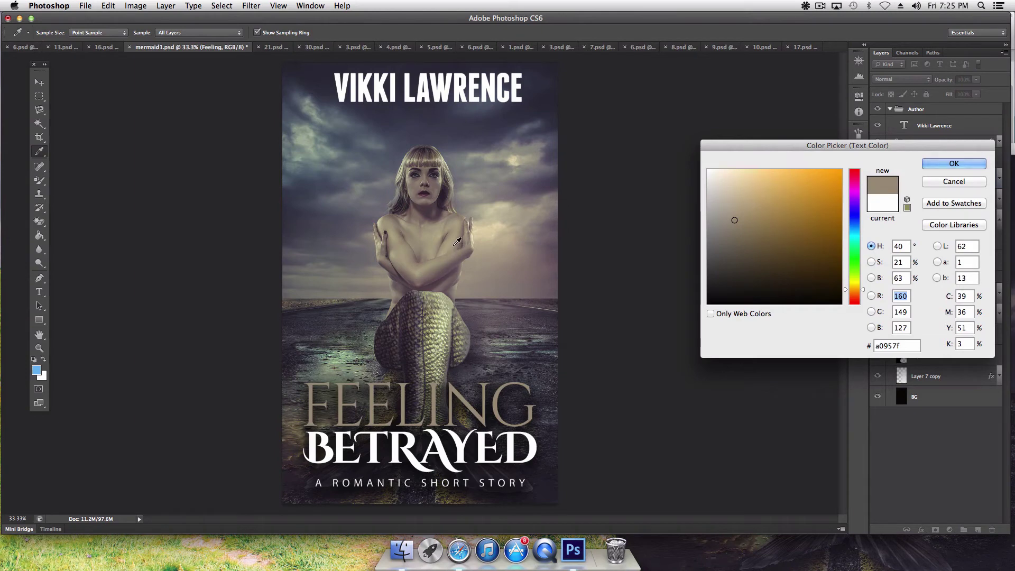
{"action": "left_click", "coordinate": [457, 241]}
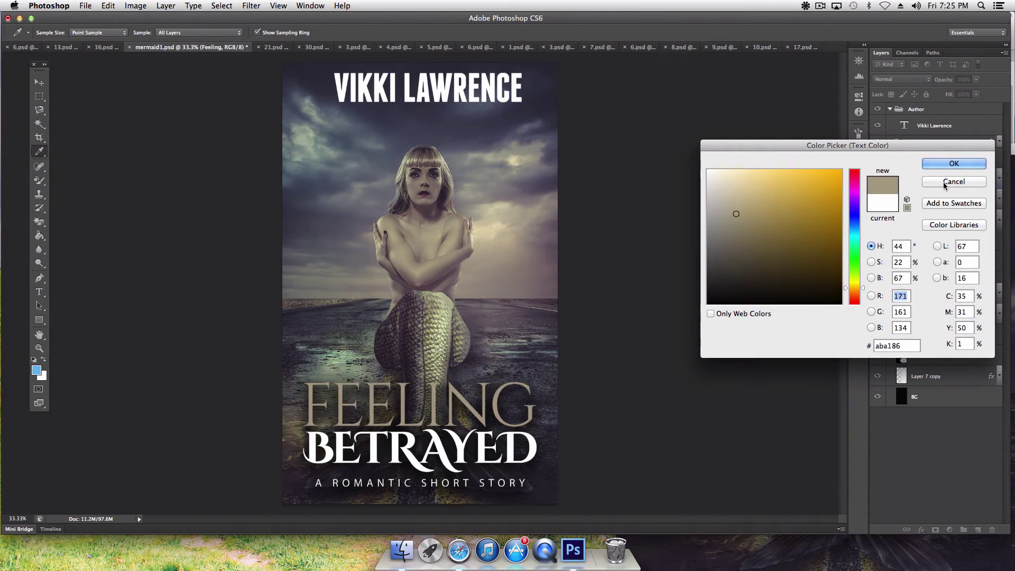
{"action": "key", "text": "Escape"}
{"action": "key", "text": "h"}
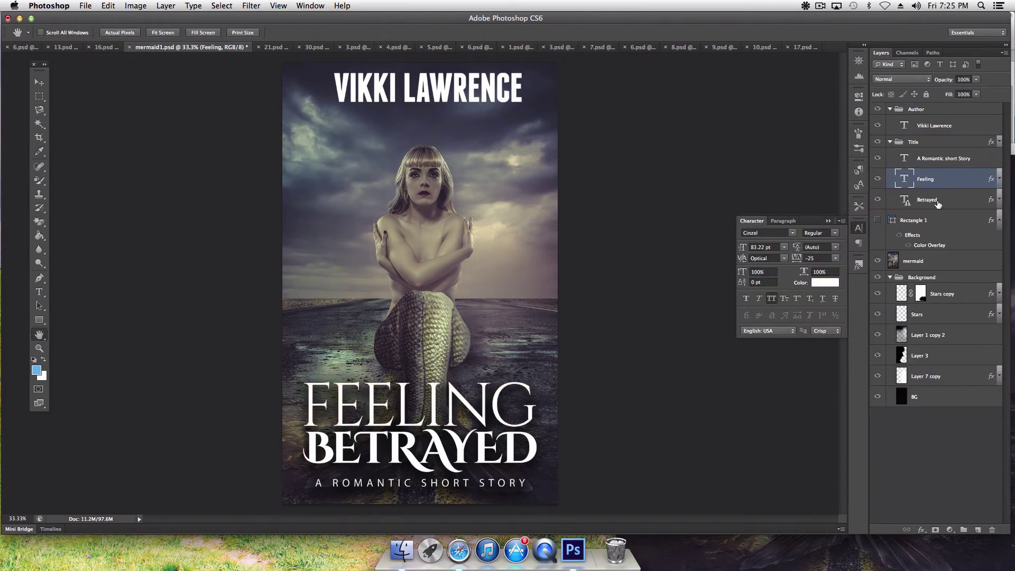
Step: Select the Betrayed text layer and open its text colour picker, accepting the layout warning
{"action": "left_click", "coordinate": [937, 201]}
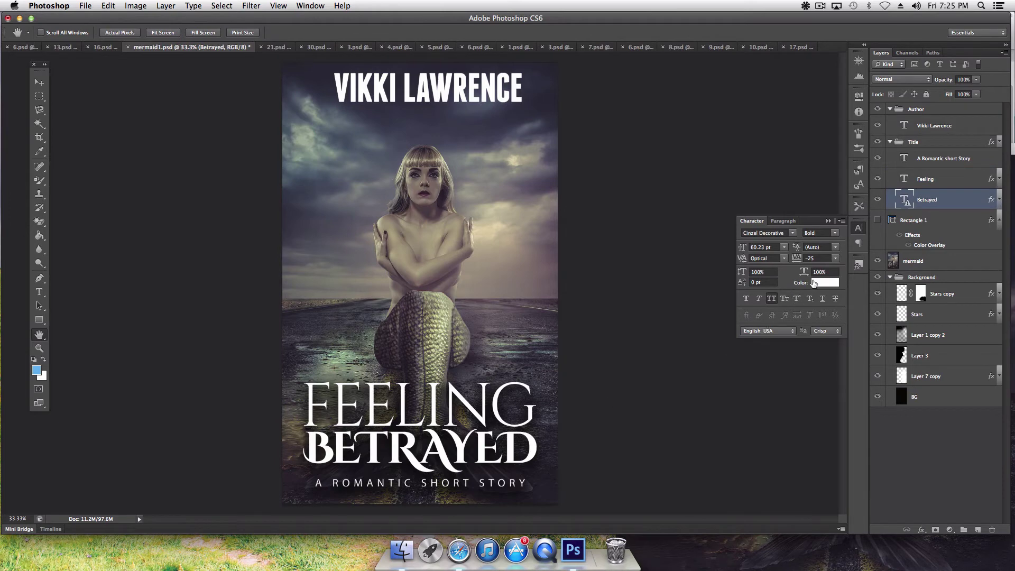
{"action": "left_click", "coordinate": [817, 284]}
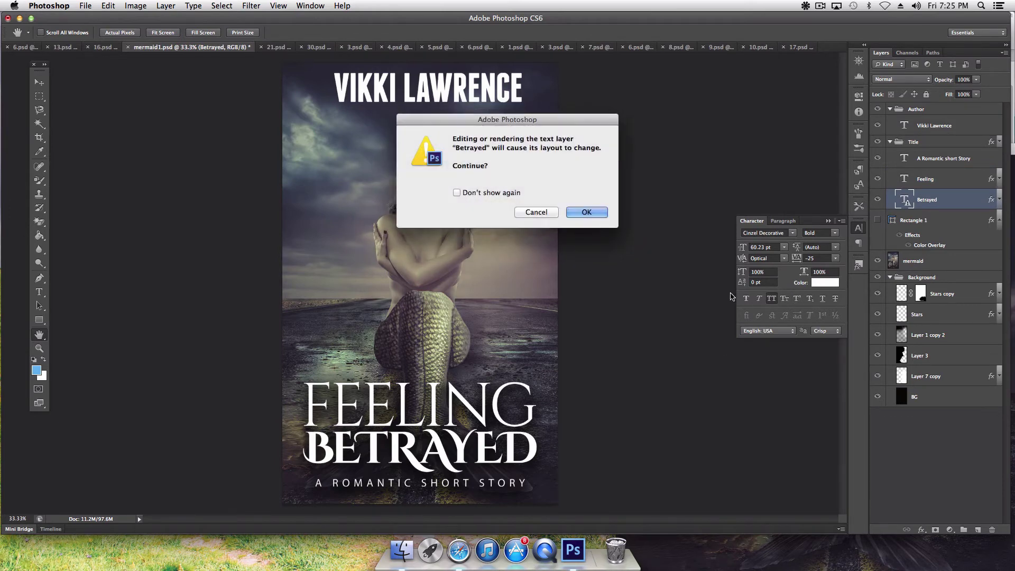
{"action": "left_click", "coordinate": [588, 212]}
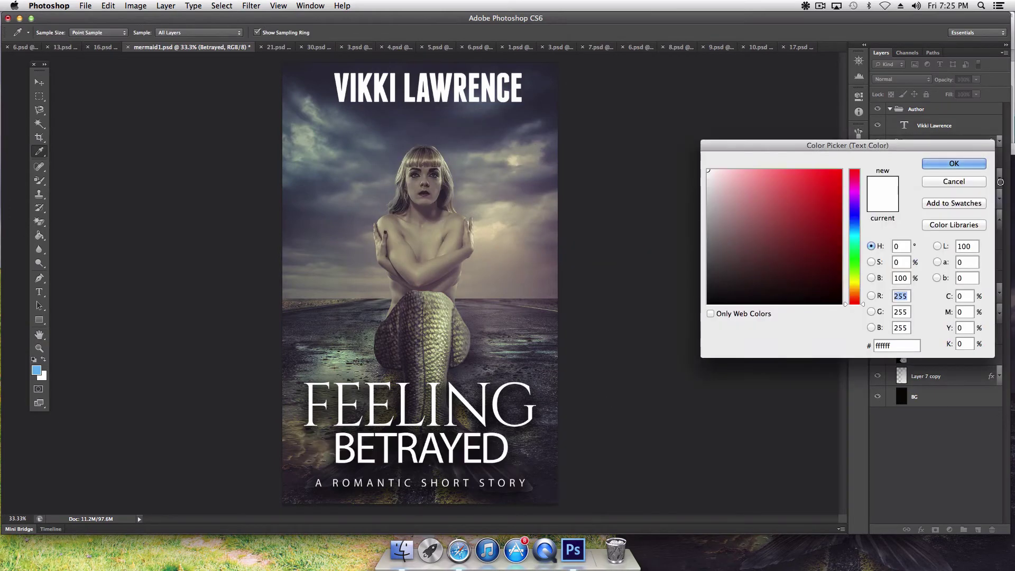
{"action": "left_click", "coordinate": [972, 180]}
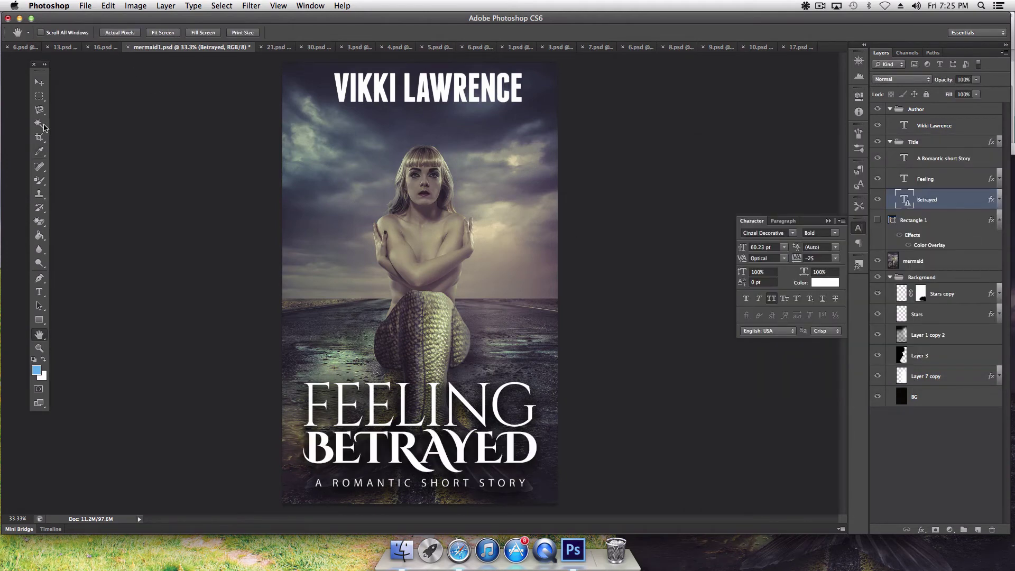
{"action": "left_click", "coordinate": [39, 85]}
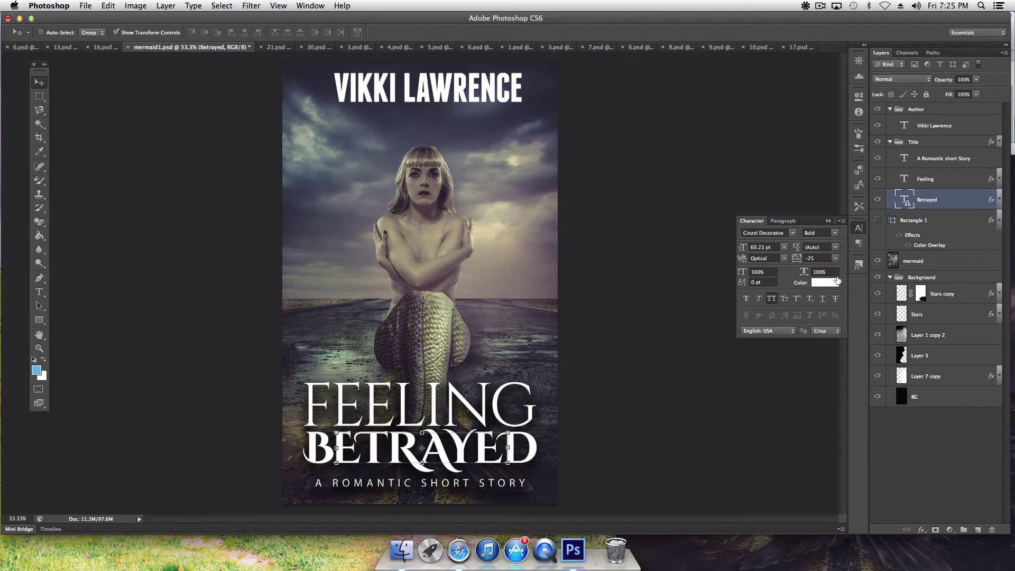
{"action": "left_click", "coordinate": [835, 285]}
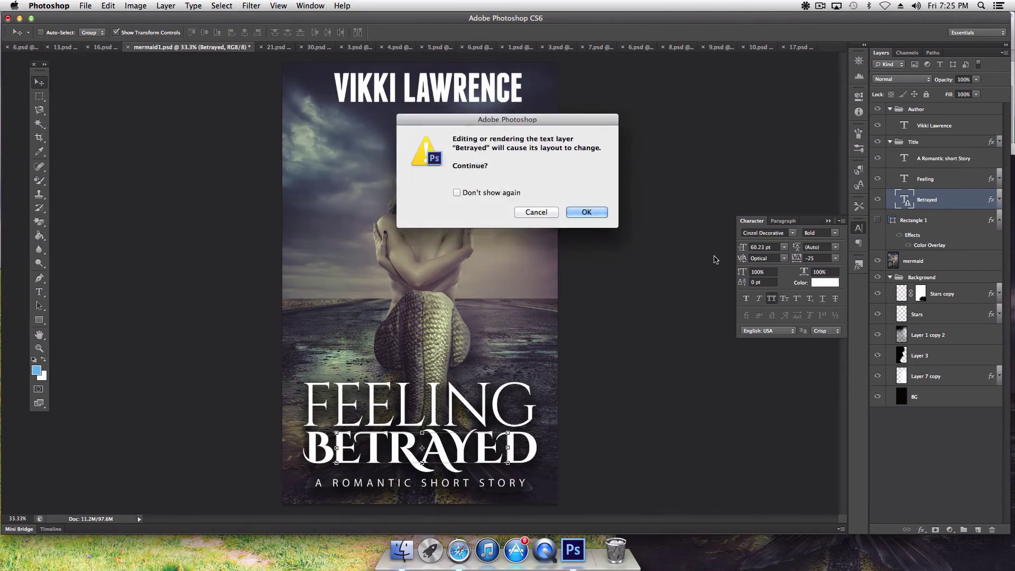
{"action": "left_click", "coordinate": [527, 211]}
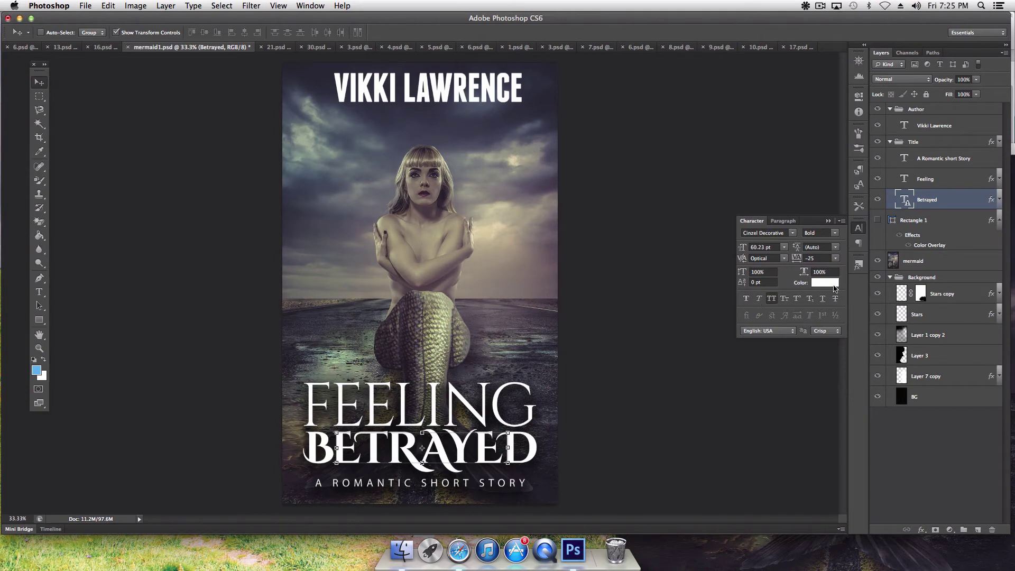
{"action": "left_click", "coordinate": [834, 288]}
{"action": "left_click", "coordinate": [585, 210]}
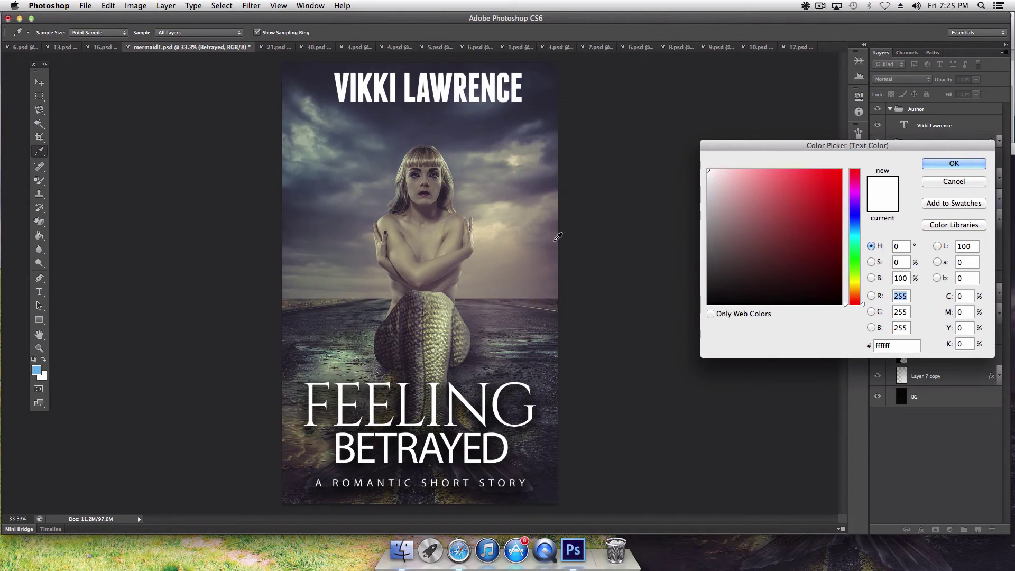
Step: Try grey-mauve and green shades, then set BETRAYED to a bright turquoise near hue 184
{"action": "left_click", "coordinate": [549, 254]}
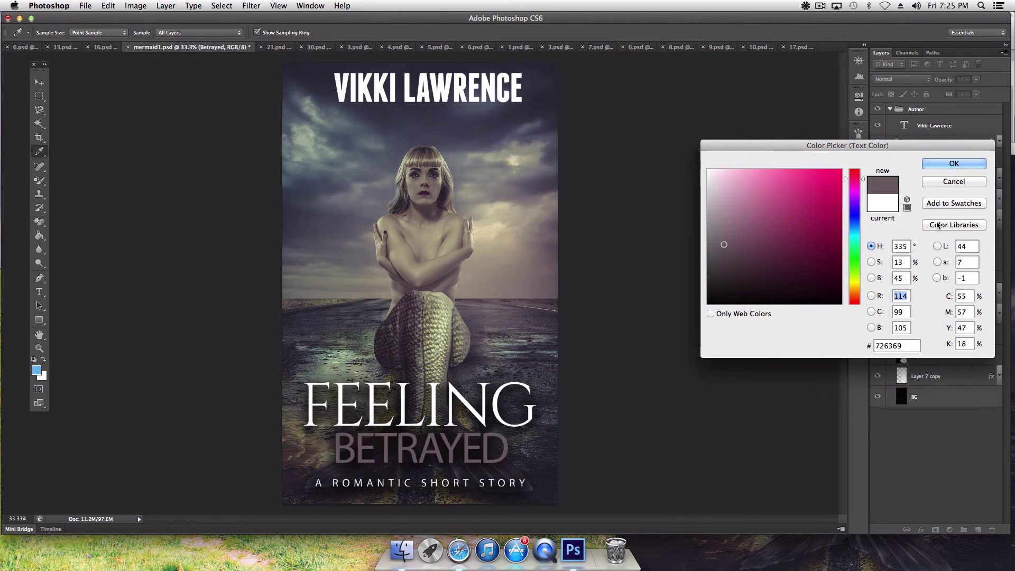
{"action": "left_click", "coordinate": [854, 254]}
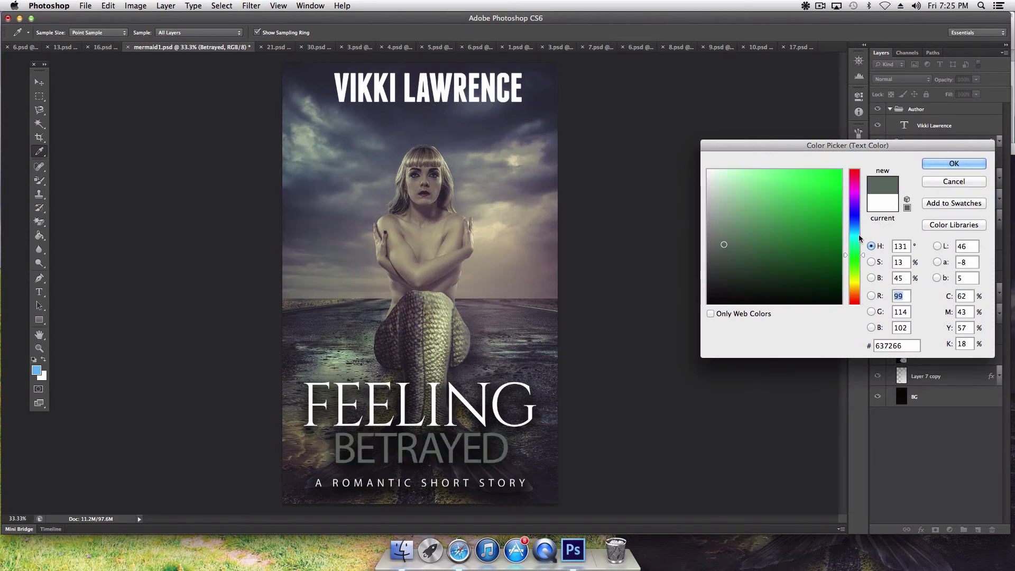
{"action": "left_click", "coordinate": [820, 219]}
{"action": "left_click", "coordinate": [802, 213]}
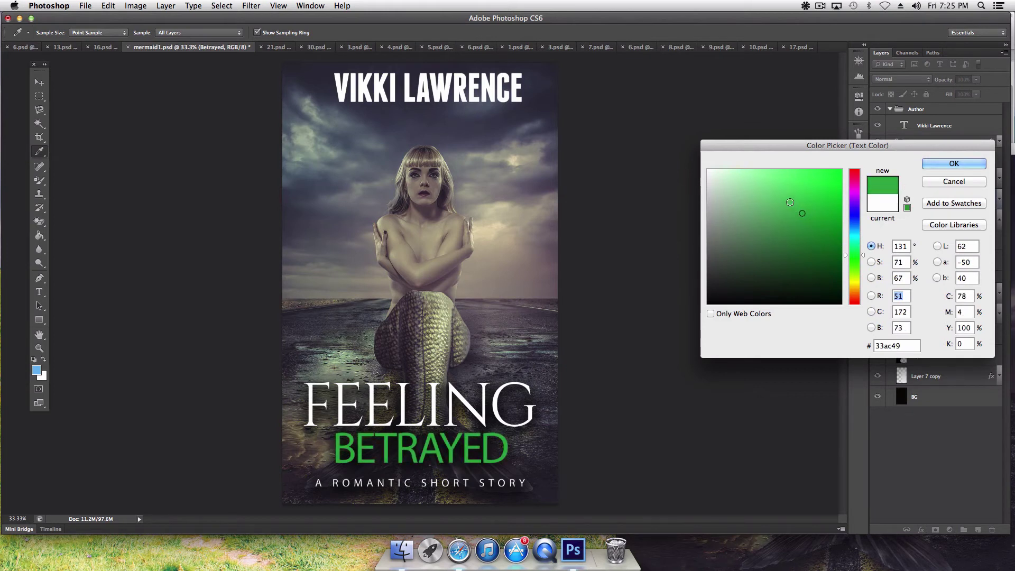
{"action": "left_click", "coordinate": [783, 198]}
{"action": "left_click", "coordinate": [817, 227]}
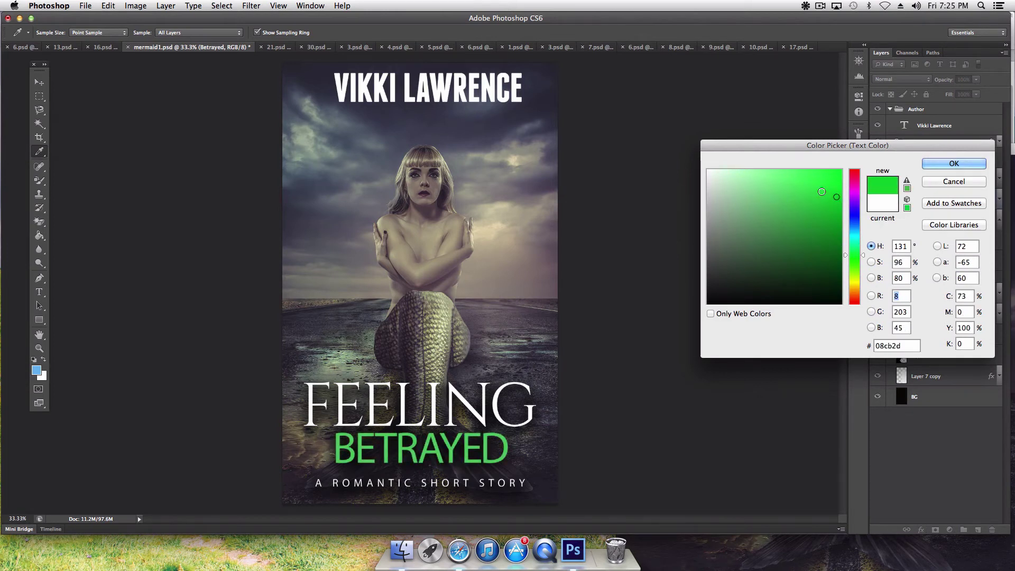
{"action": "left_click", "coordinate": [825, 185]}
{"action": "left_click", "coordinate": [811, 240]}
{"action": "left_click", "coordinate": [808, 269]}
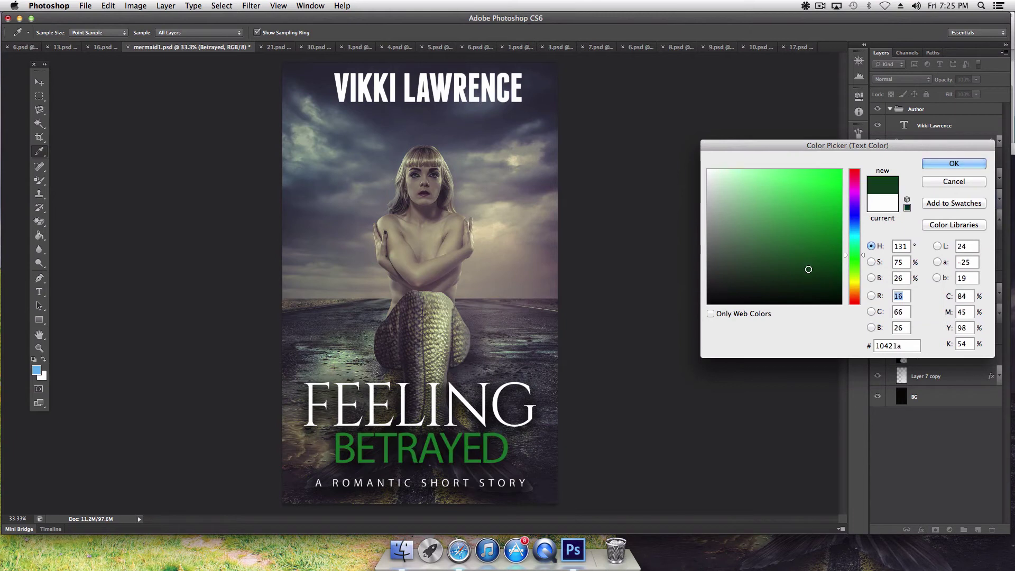
{"action": "left_click_drag", "start_coordinate": [855, 232], "coordinate": [862, 235]}
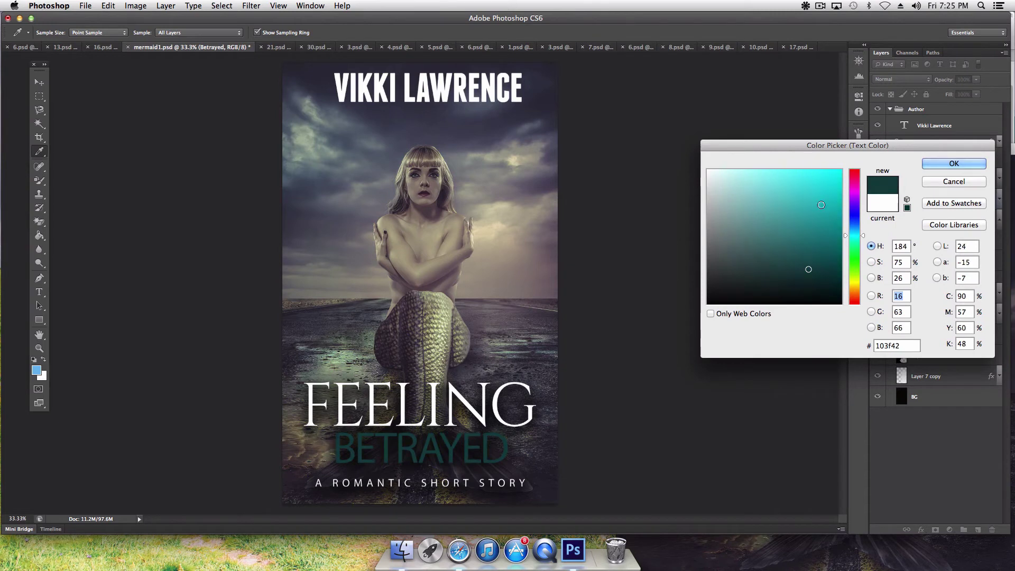
{"action": "left_click", "coordinate": [818, 198]}
{"action": "key", "text": "Return"}
{"action": "key", "text": "v"}
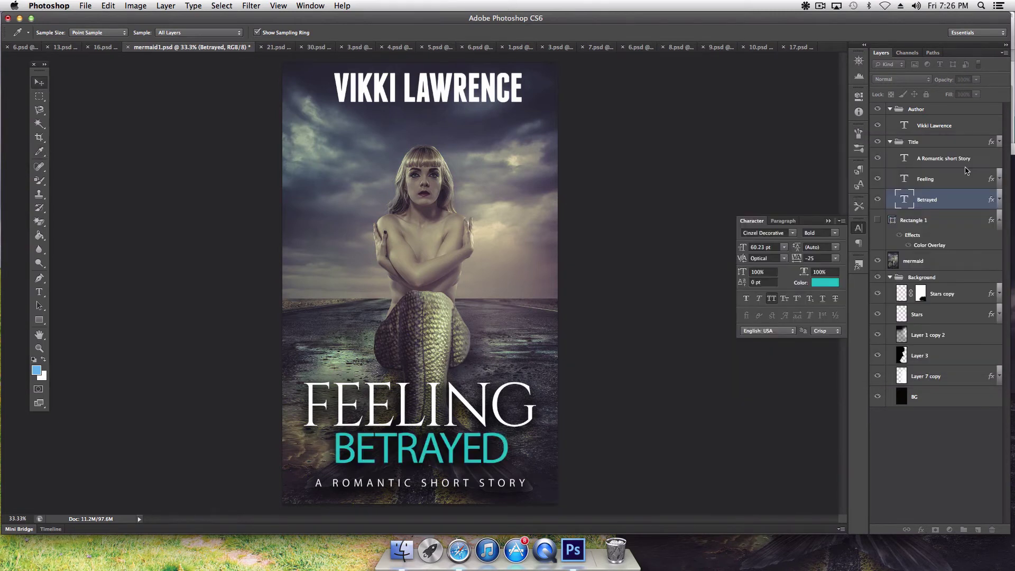
Step: Keep Cinzel Decorative on BETRAYED while trying its Black, Bold and Regular weights
{"action": "left_click", "coordinate": [791, 236]}
{"action": "left_click", "coordinate": [793, 230]}
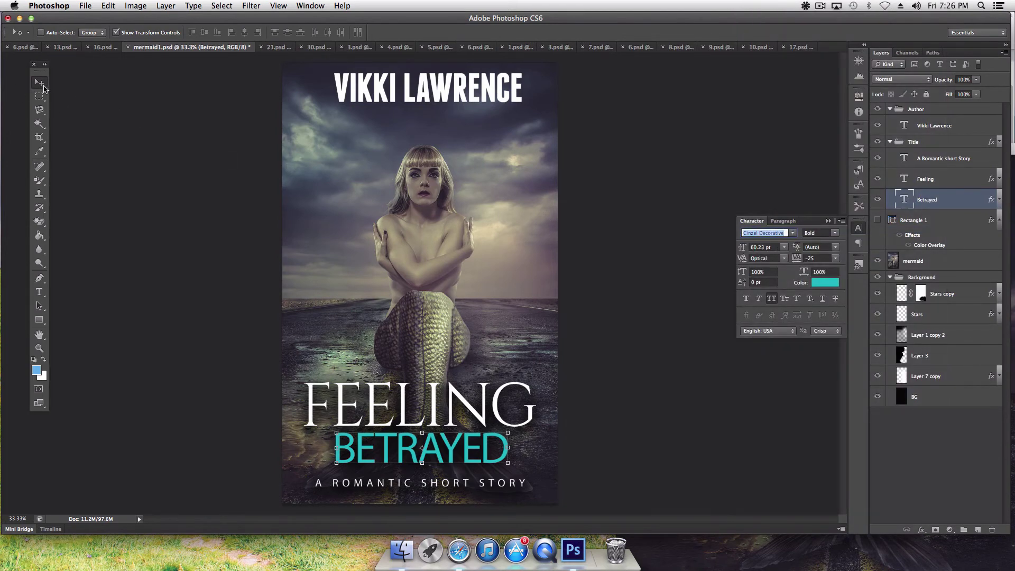
{"action": "left_click", "coordinate": [922, 225]}
{"action": "left_click", "coordinate": [932, 203]}
{"action": "left_click", "coordinate": [793, 233]}
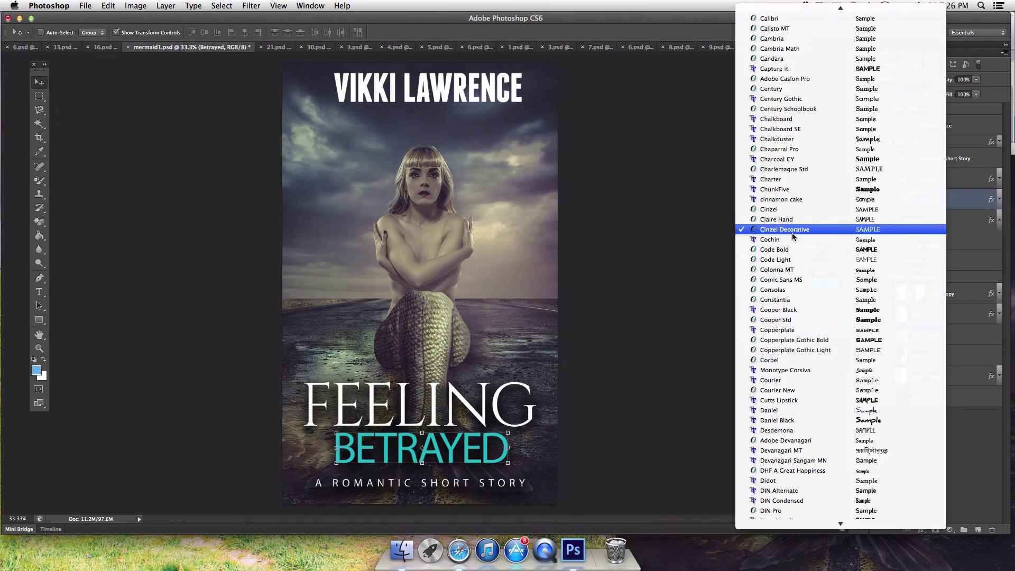
{"action": "left_click", "coordinate": [792, 230]}
{"action": "left_click", "coordinate": [822, 233]}
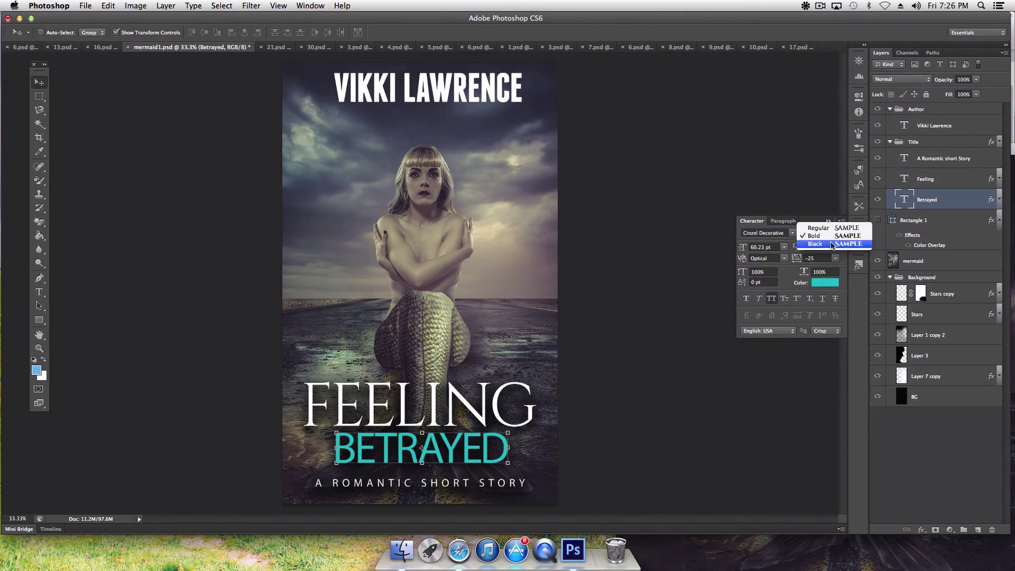
{"action": "left_click", "coordinate": [832, 244]}
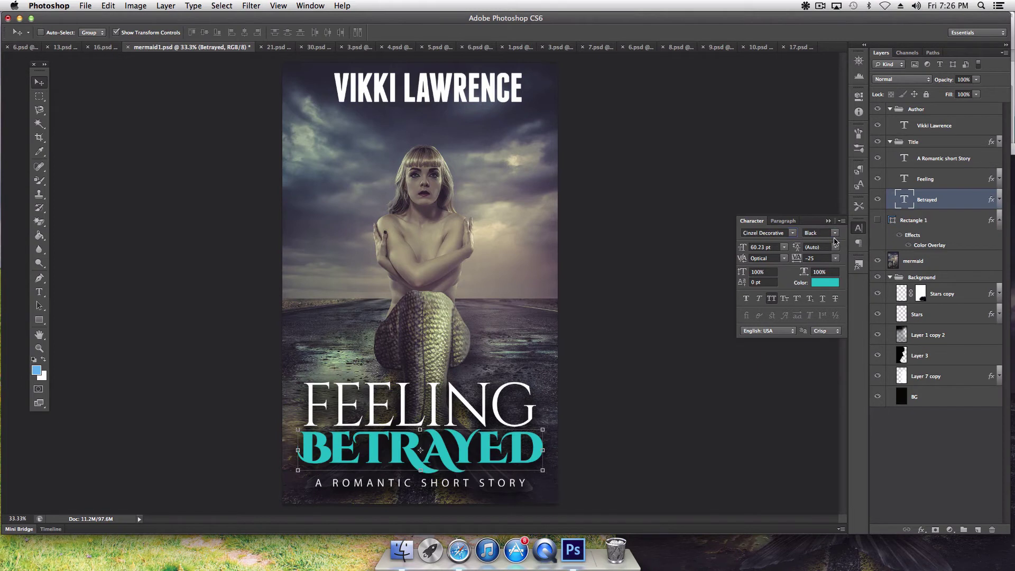
{"action": "left_click", "coordinate": [832, 236]}
{"action": "left_click", "coordinate": [832, 236]}
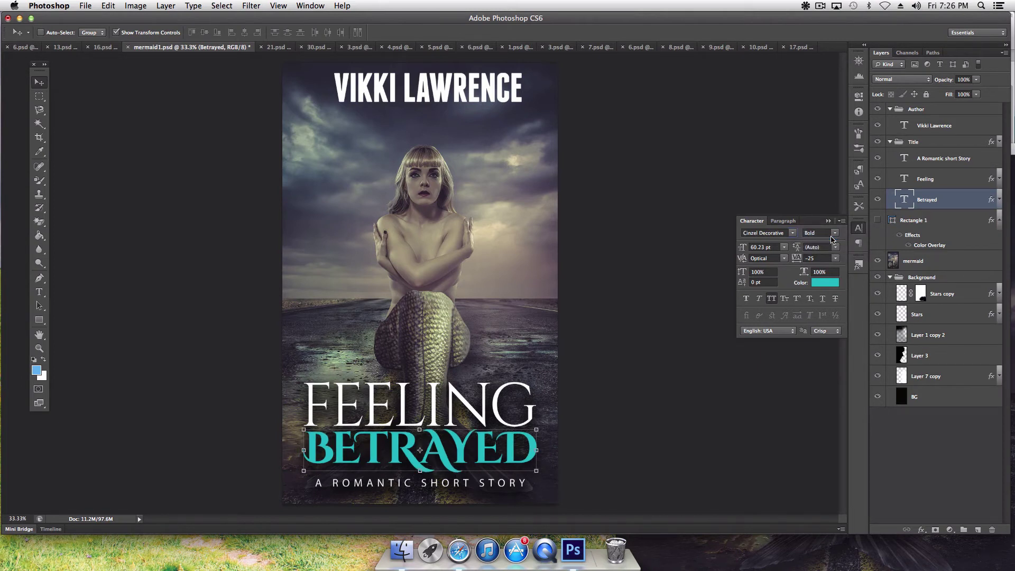
{"action": "left_click", "coordinate": [828, 233]}
{"action": "left_click", "coordinate": [826, 227]}
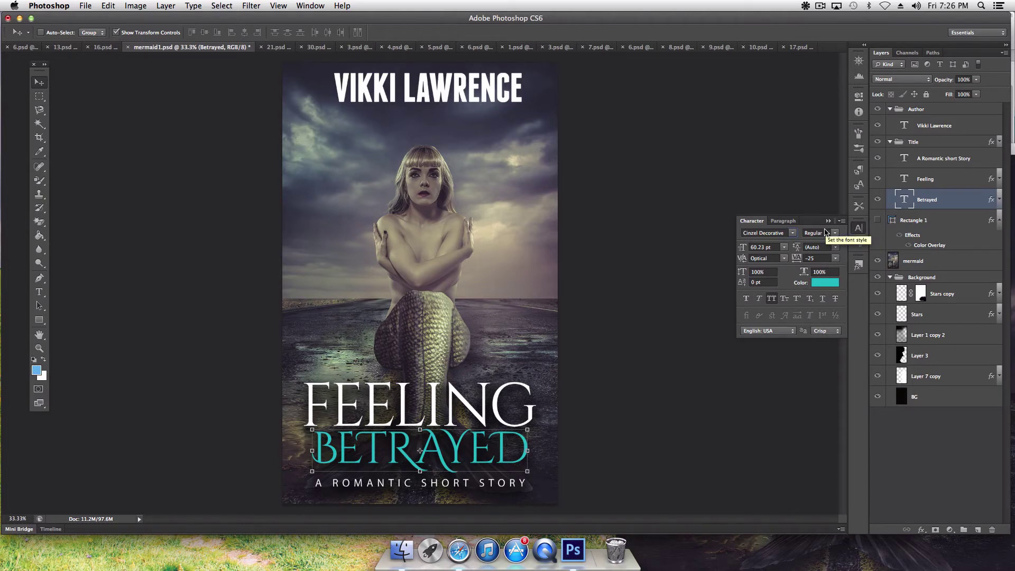
Step: Settle BETRAYED on Bold weight and enlarge it to about 68 pt
{"action": "left_click", "coordinate": [827, 233]}
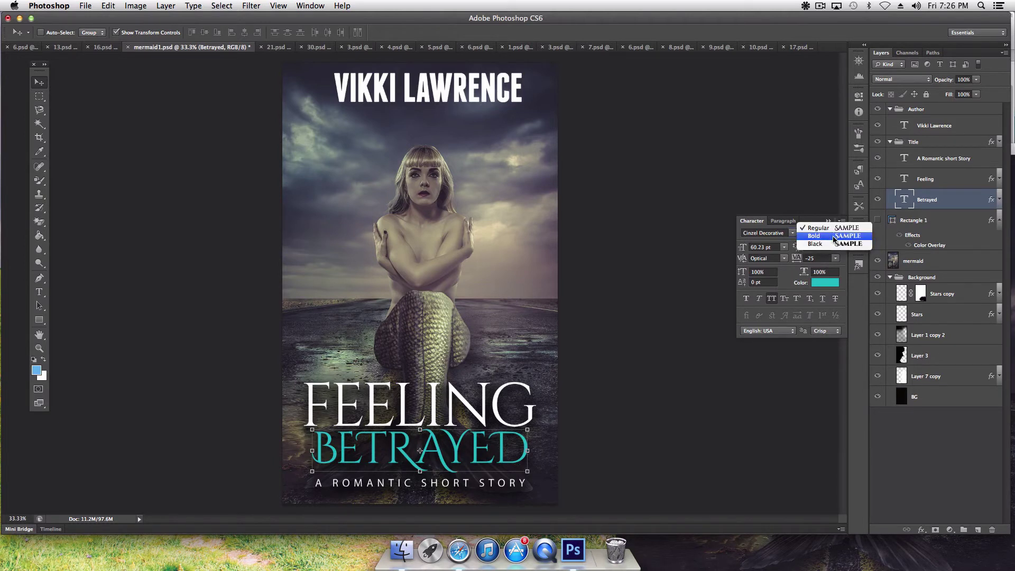
{"action": "left_click", "coordinate": [834, 240]}
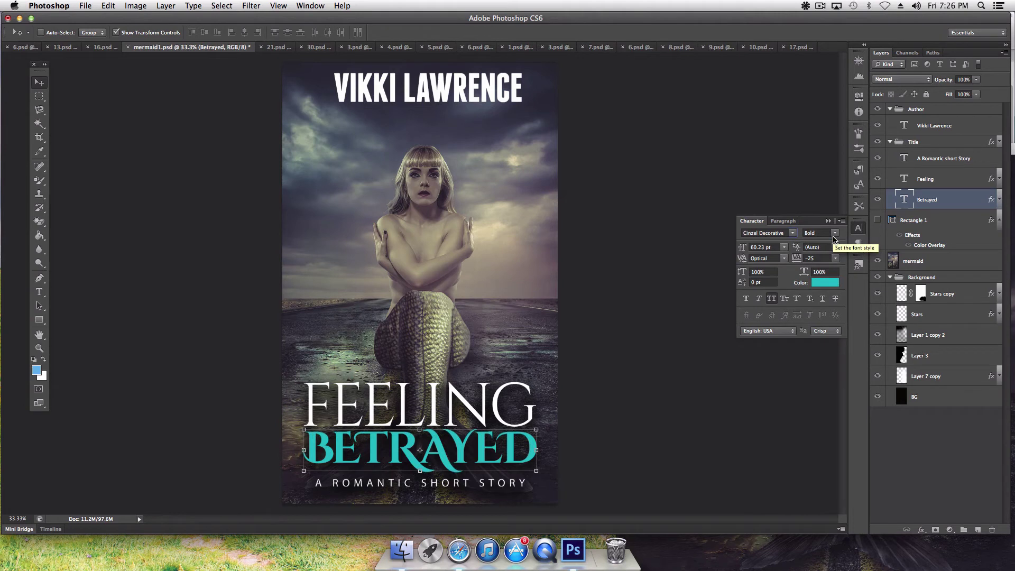
{"action": "left_click", "coordinate": [834, 234]}
{"action": "left_click", "coordinate": [834, 245]}
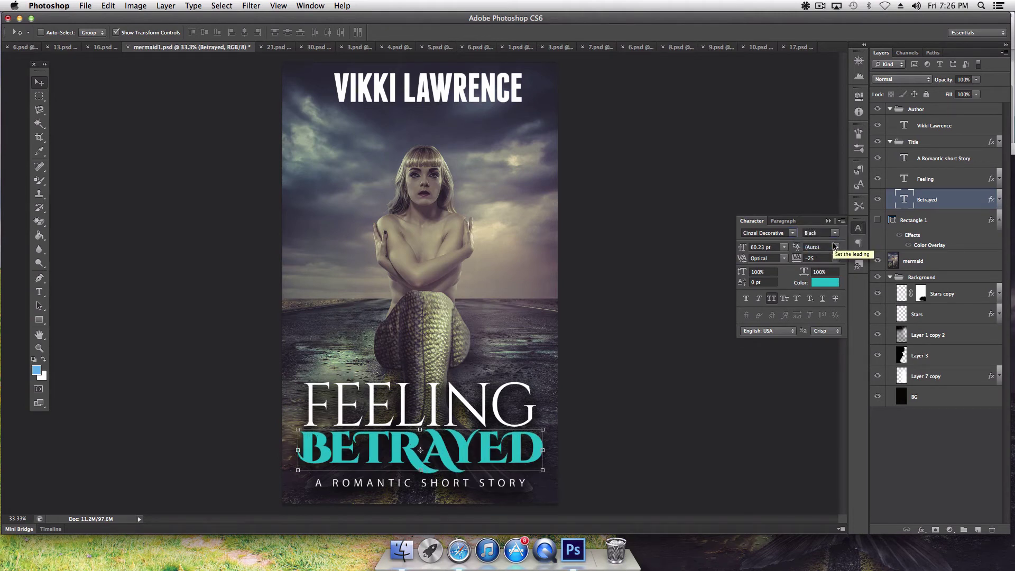
{"action": "left_click", "coordinate": [835, 236]}
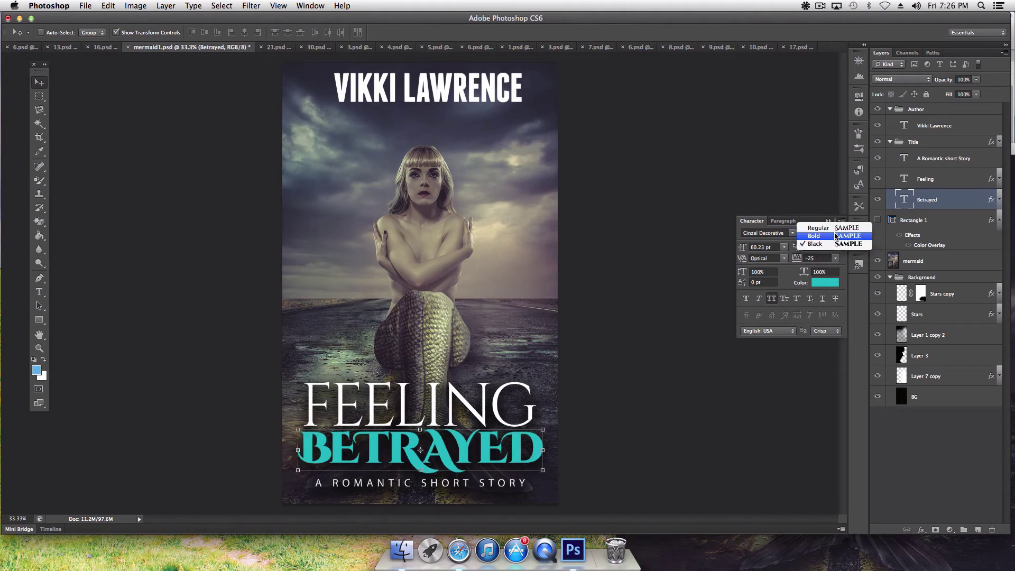
{"action": "left_click", "coordinate": [836, 235]}
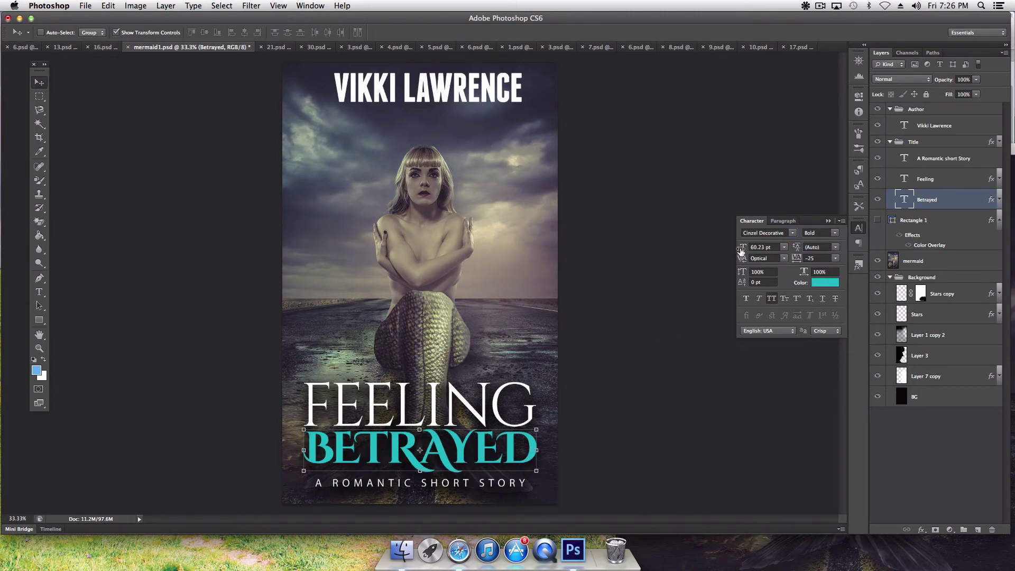
{"action": "left_click_drag", "start_coordinate": [741, 251], "coordinate": [746, 252]}
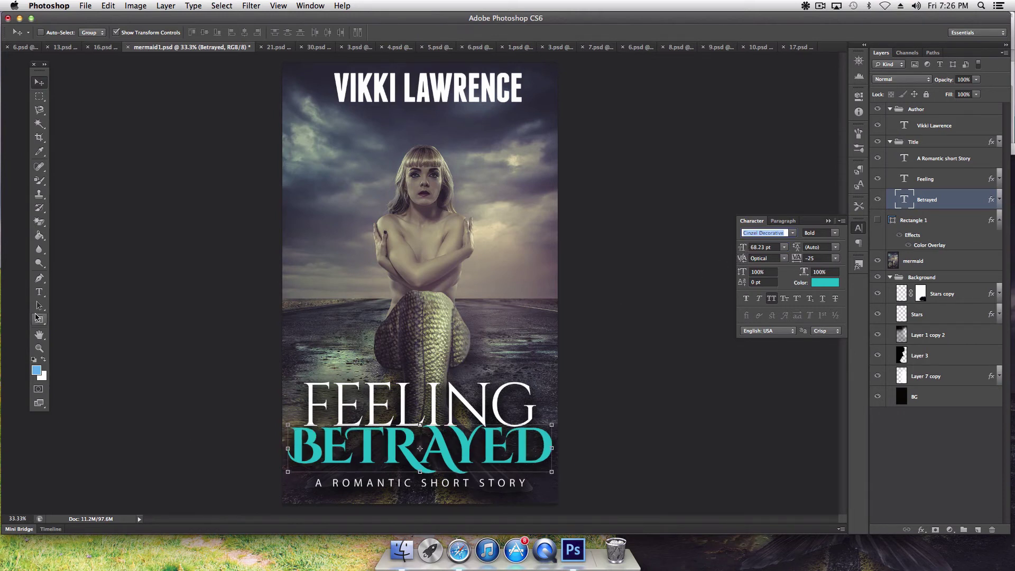
{"action": "left_click", "coordinate": [39, 291]}
Step: Retype FEELING as MISSING and BETRAYED as MERMAID on the cover
{"action": "double_click", "coordinate": [423, 391]}
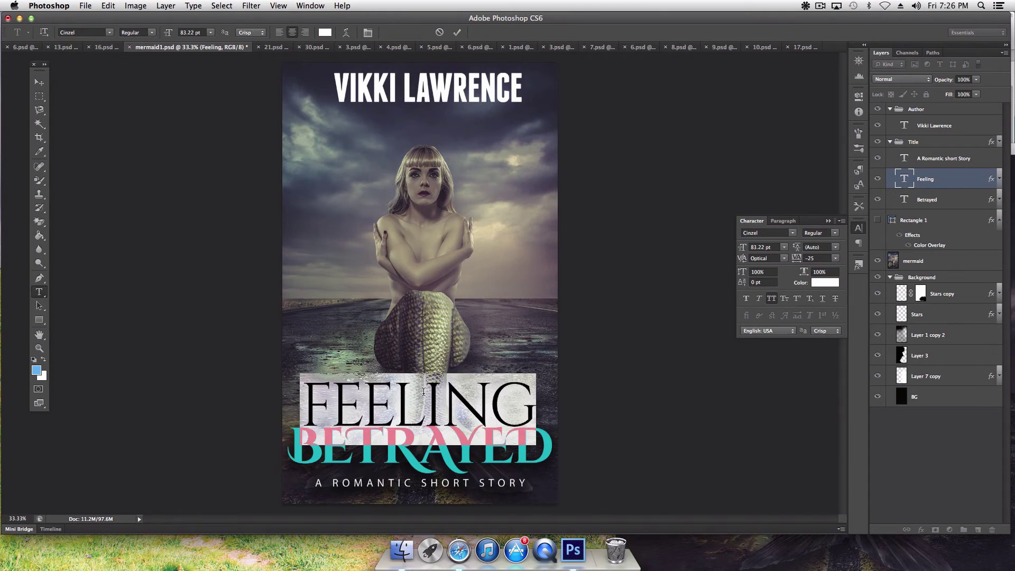
{"action": "type", "text": "MISSING"}
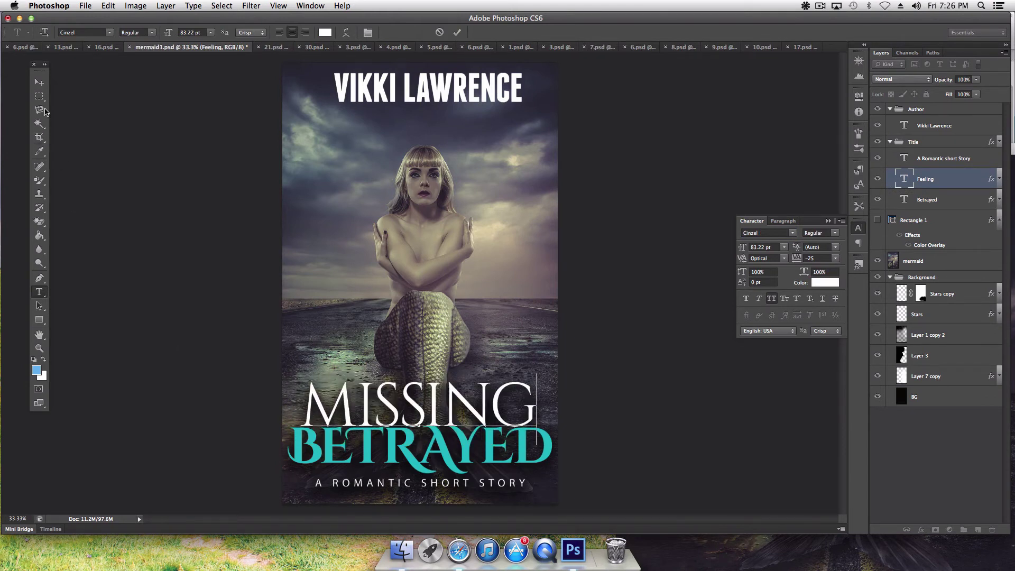
{"action": "left_click", "coordinate": [39, 82]}
{"action": "left_click", "coordinate": [39, 292]}
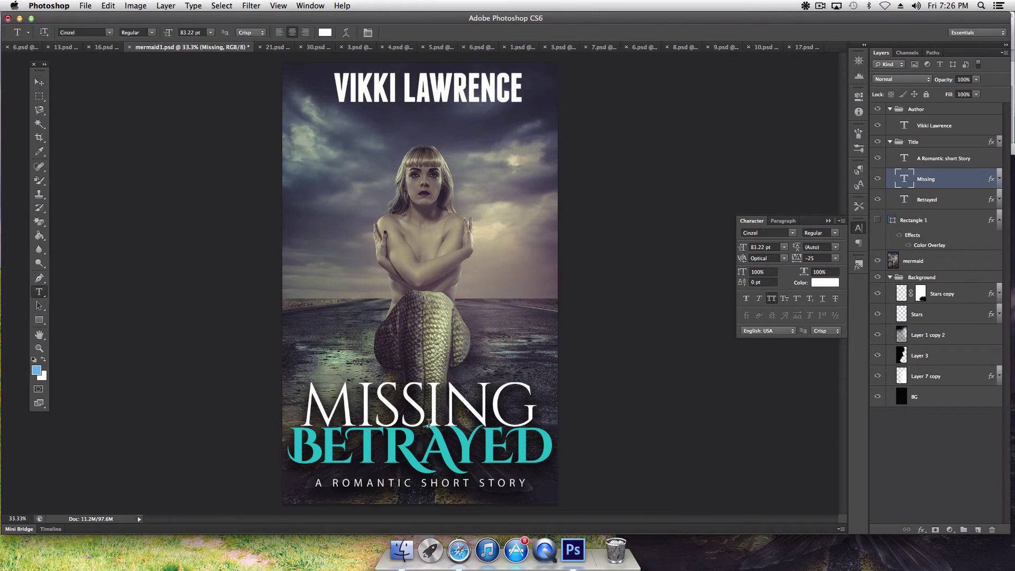
{"action": "double_click", "coordinate": [423, 450]}
{"action": "type", "text": "M"}
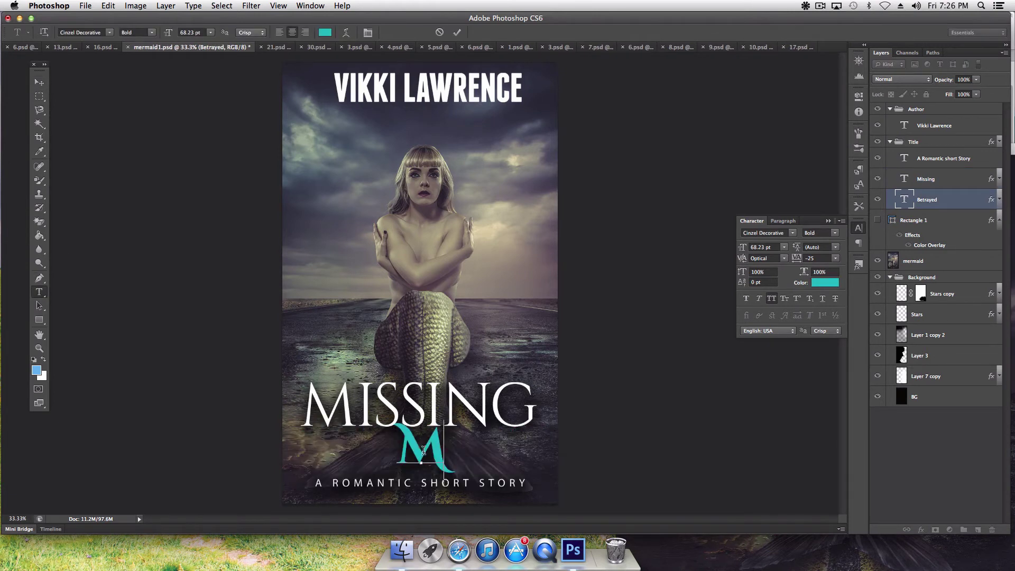
{"action": "type", "text": "ERMAI"}
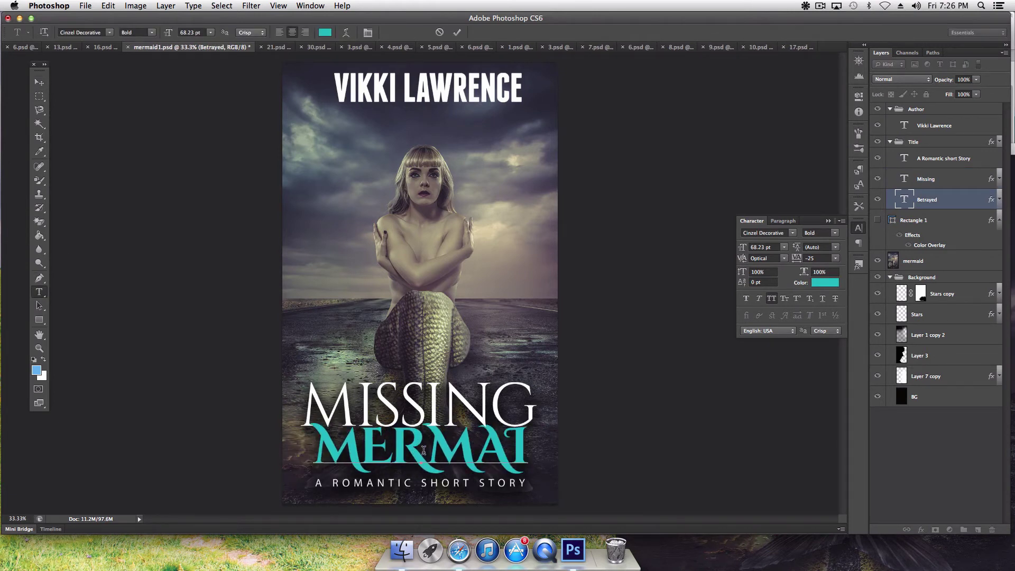
{"action": "type", "text": "D"}
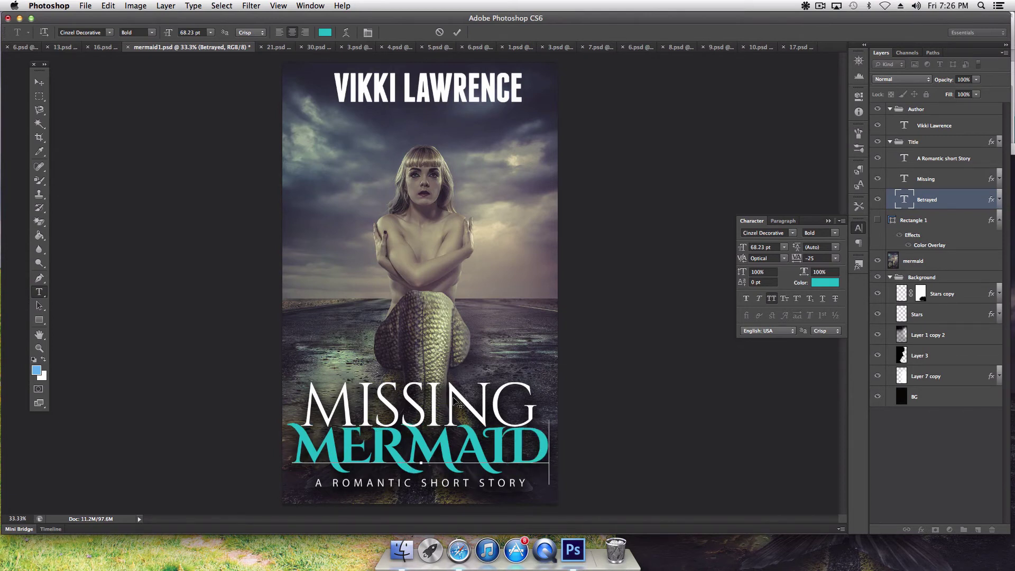
{"action": "left_click", "coordinate": [40, 84]}
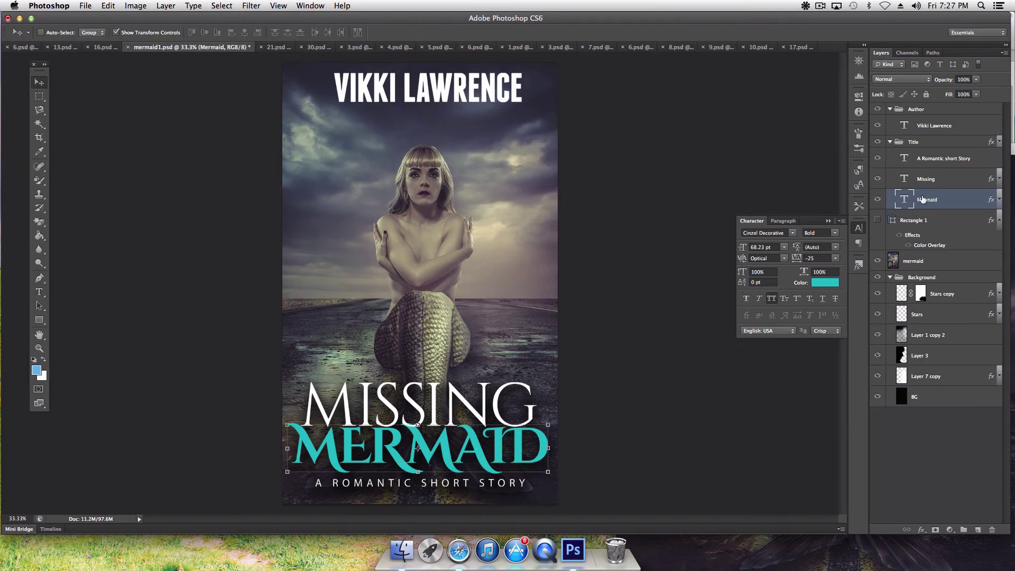
Step: Raise the Missing layer two pixels and compare against the earlier cover draft in the browser
{"action": "left_click", "coordinate": [923, 179]}
{"action": "key", "text": "Up"}
{"action": "key", "text": "Up"}
{"action": "key", "text": "Up"}
{"action": "key", "text": "Up"}
{"action": "key", "text": "Up"}
{"action": "key", "text": "Up"}
{"action": "key", "text": "Up"}
{"action": "key", "text": "Up"}
{"action": "key", "text": "Up"}
{"action": "key", "text": "Up"}
{"action": "key", "text": "Up"}
{"action": "key", "text": "Up"}
{"action": "key", "text": "Up"}
{"action": "key", "text": "Up"}
{"action": "key", "text": "Up"}
{"action": "key", "text": "Up"}
{"action": "key", "text": "Up"}
{"action": "key", "text": "Up"}
{"action": "key", "text": "Up"}
{"action": "key", "text": "Up"}
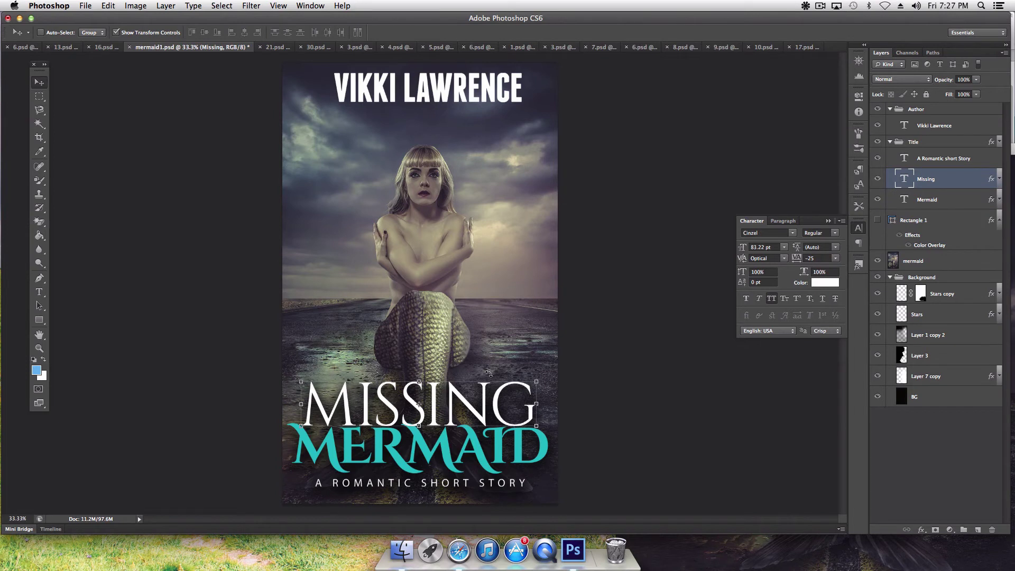
{"action": "key", "text": "Up"}
{"action": "key", "text": "Up"}
{"action": "key", "text": "Up"}
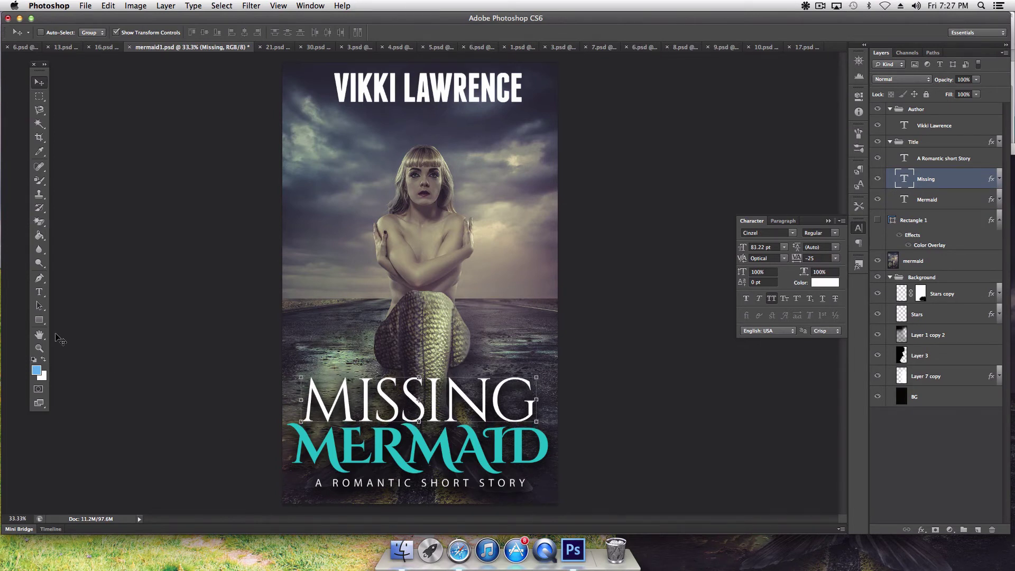
{"action": "left_click", "coordinate": [39, 335]}
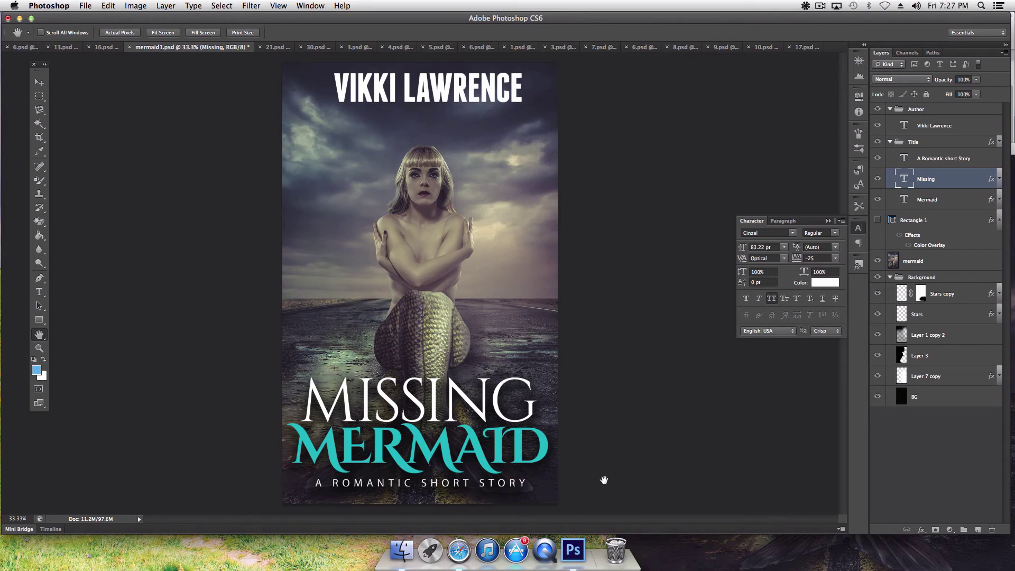
{"action": "left_click", "coordinate": [458, 552]}
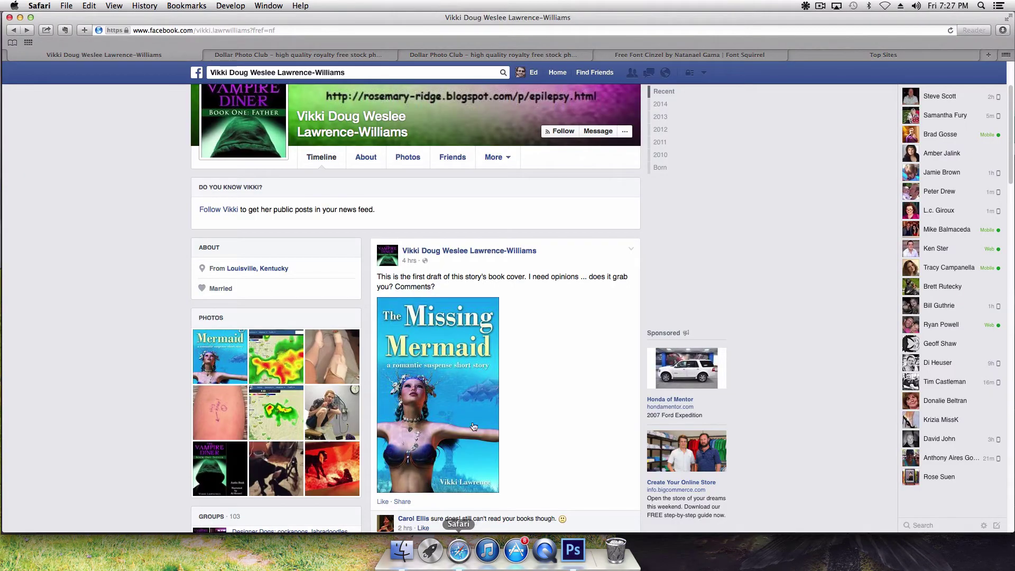
{"action": "left_click", "coordinate": [574, 552]}
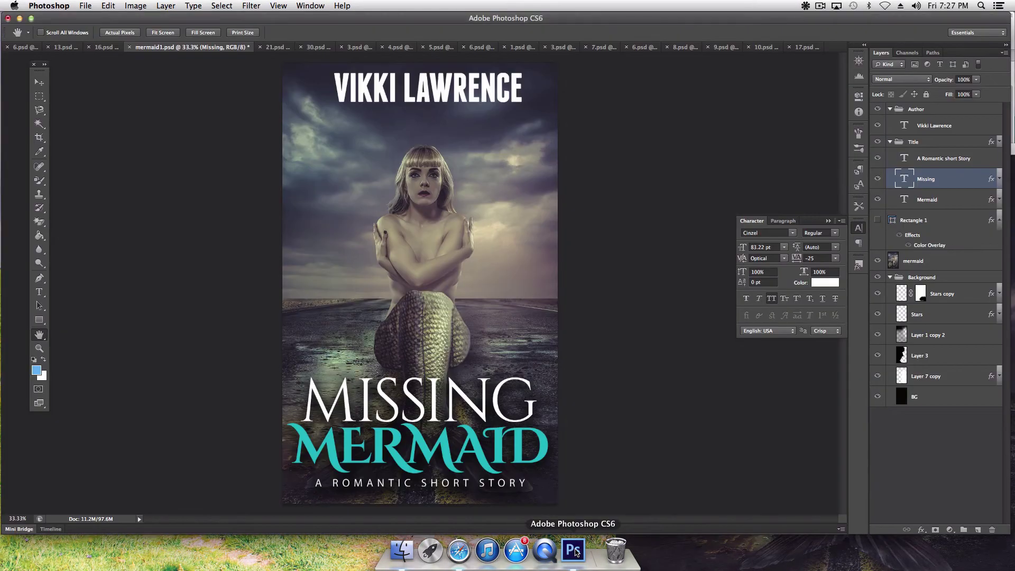
Step: Move the mermaid photo up and stretch it taller on the teal-title cover
{"action": "key", "text": "v"}
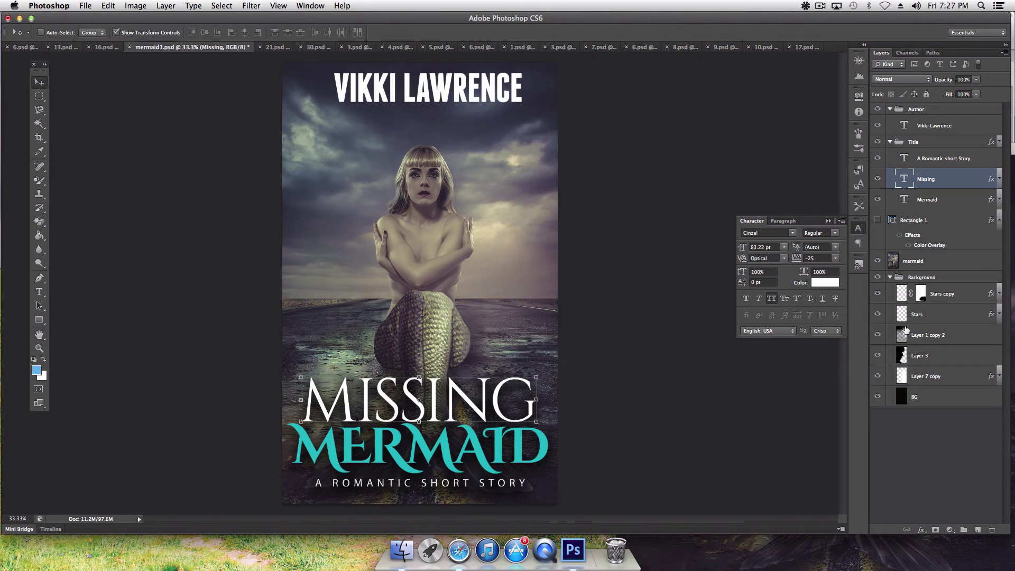
{"action": "left_click", "coordinate": [913, 261]}
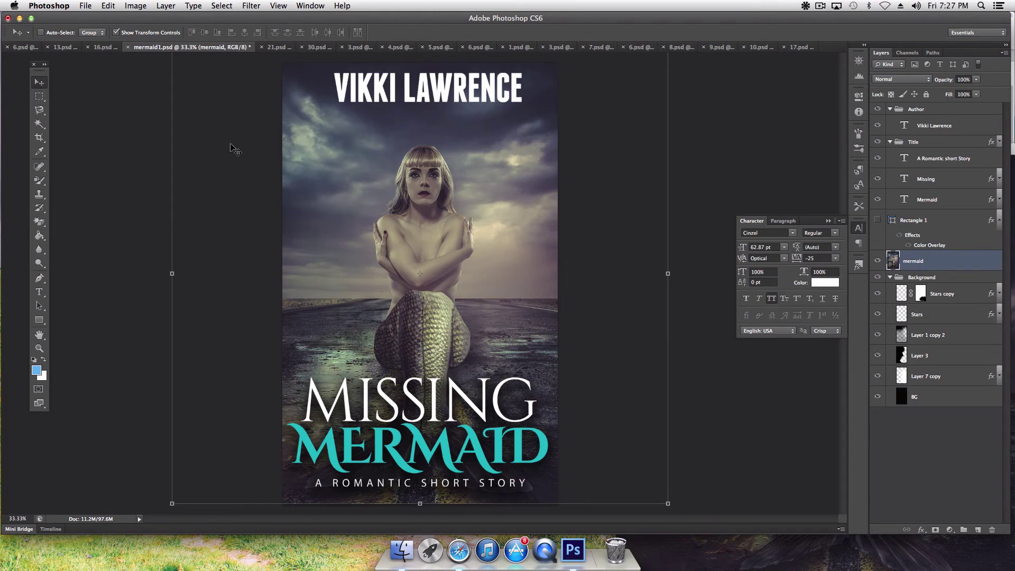
{"action": "left_click_drag", "start_coordinate": [453, 231], "coordinate": [451, 193]}
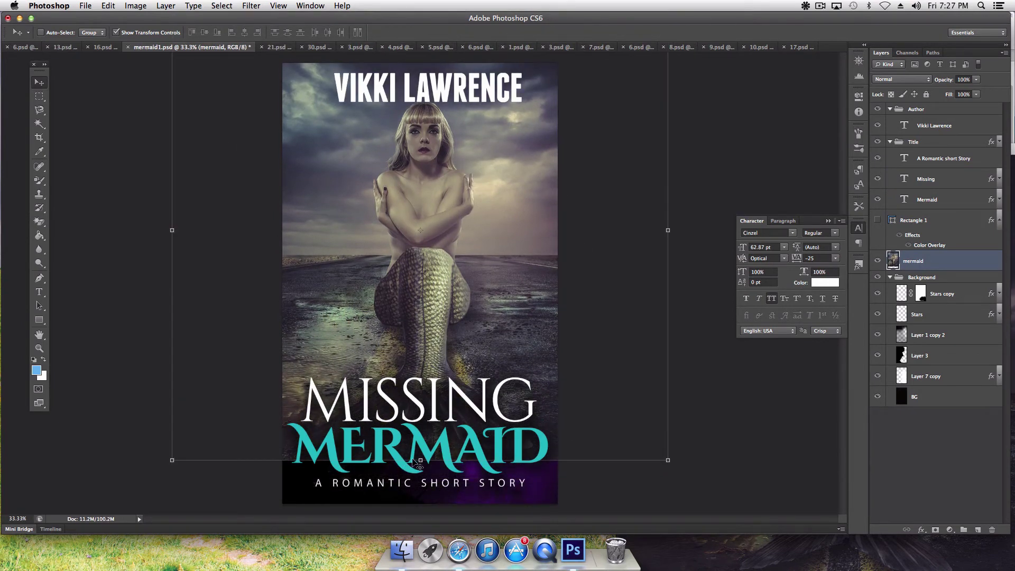
{"action": "left_click_drag", "start_coordinate": [421, 459], "coordinate": [420, 503]}
{"action": "key", "text": "Return"}
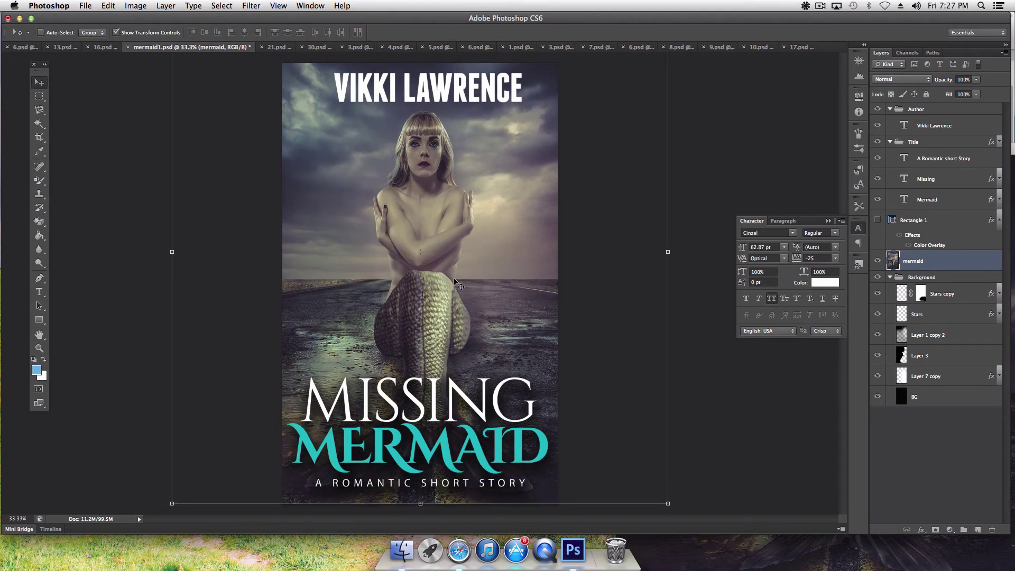
Step: Step backward through the mermaid photo edits and switch to the 16.psd cover
{"action": "left_click", "coordinate": [108, 6]}
{"action": "left_click", "coordinate": [113, 22]}
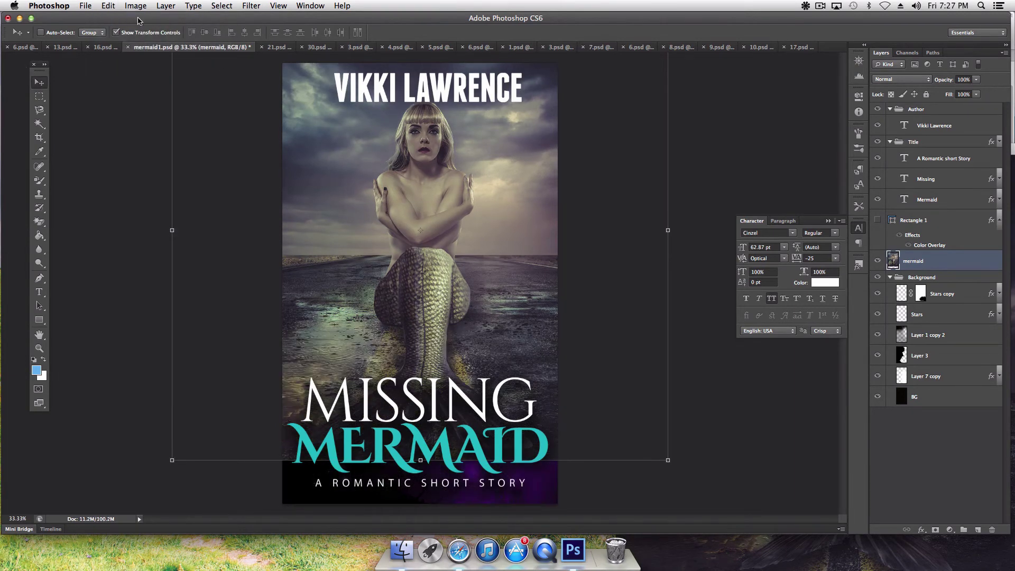
{"action": "left_click", "coordinate": [106, 6]}
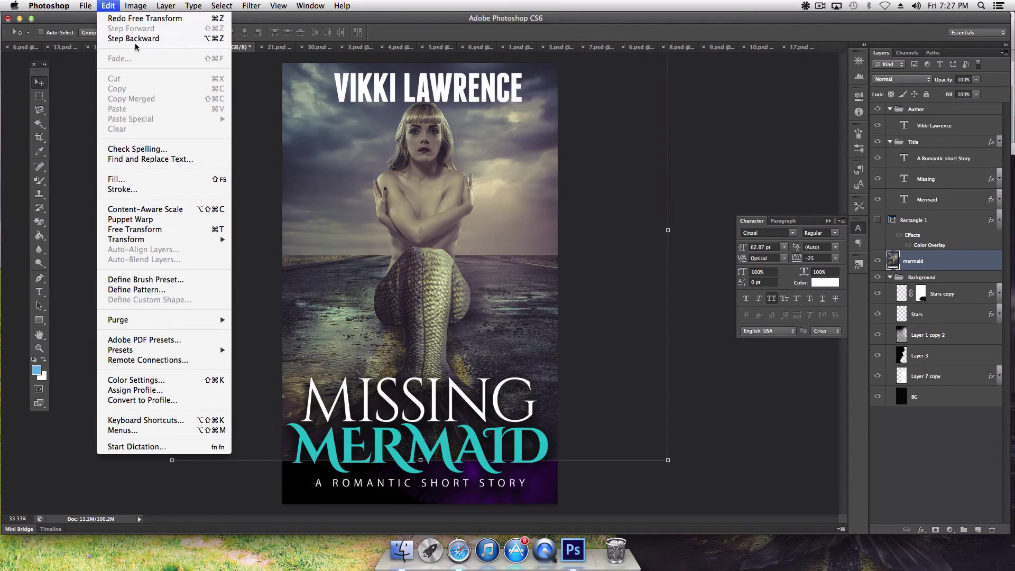
{"action": "left_click", "coordinate": [136, 40]}
{"action": "left_click", "coordinate": [107, 6]}
{"action": "left_click", "coordinate": [117, 40]}
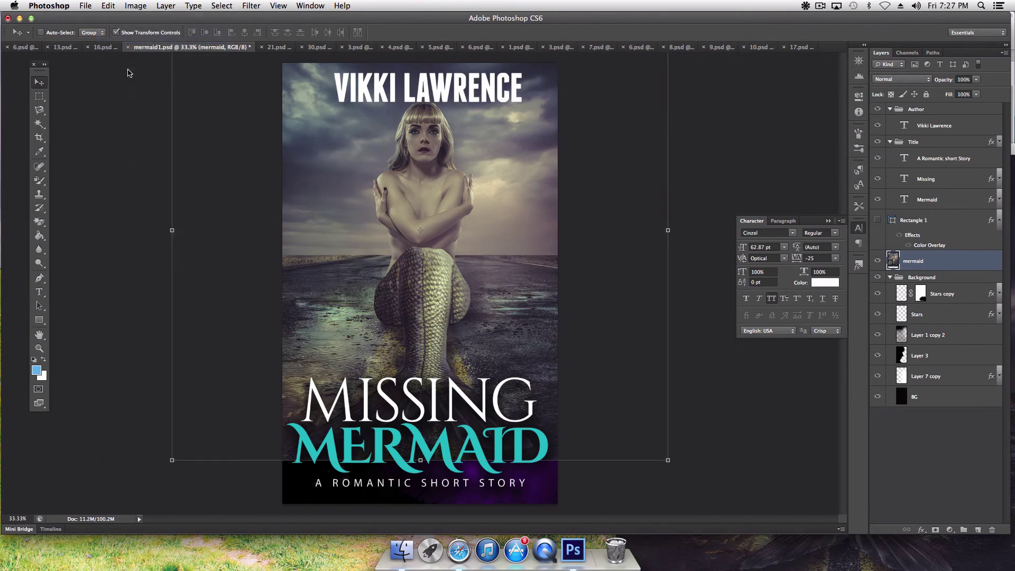
{"action": "left_click", "coordinate": [40, 334]}
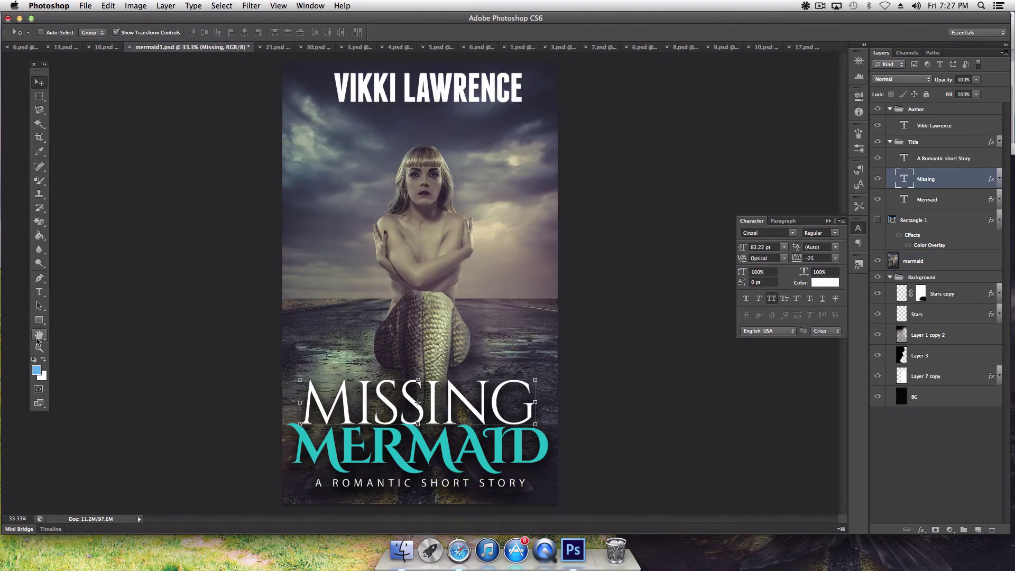
{"action": "left_click", "coordinate": [107, 49]}
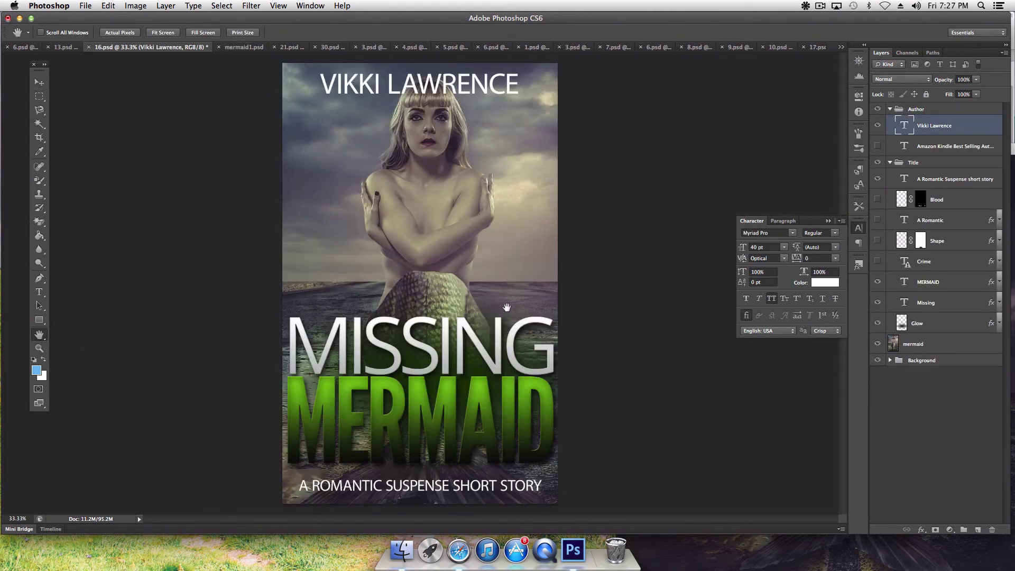
Step: Copy the mermaid photo from its JPG window onto The Heart Broken cover, 30.psd
{"action": "left_click", "coordinate": [247, 48]}
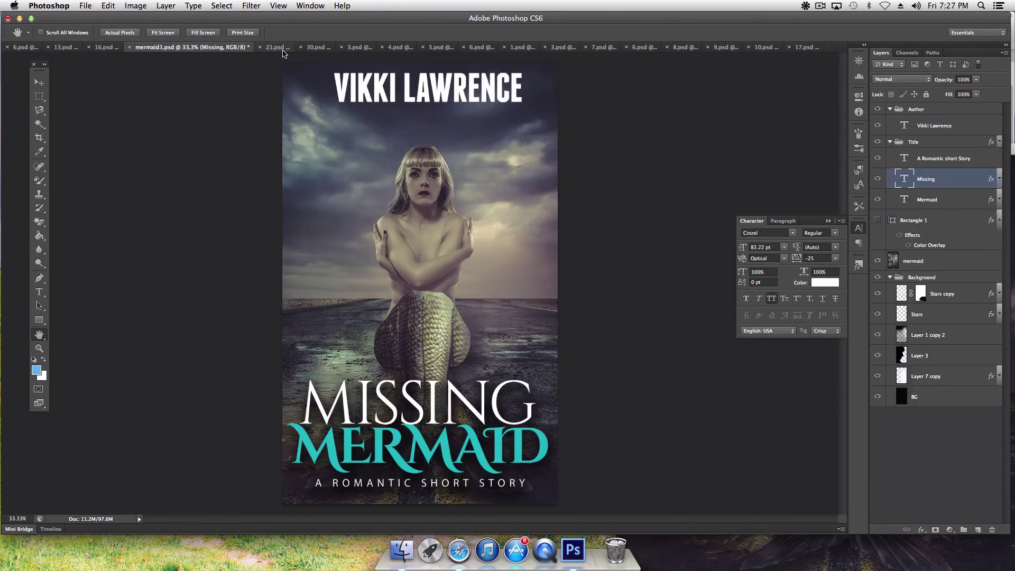
{"action": "left_click", "coordinate": [283, 50]}
{"action": "left_click", "coordinate": [309, 48]}
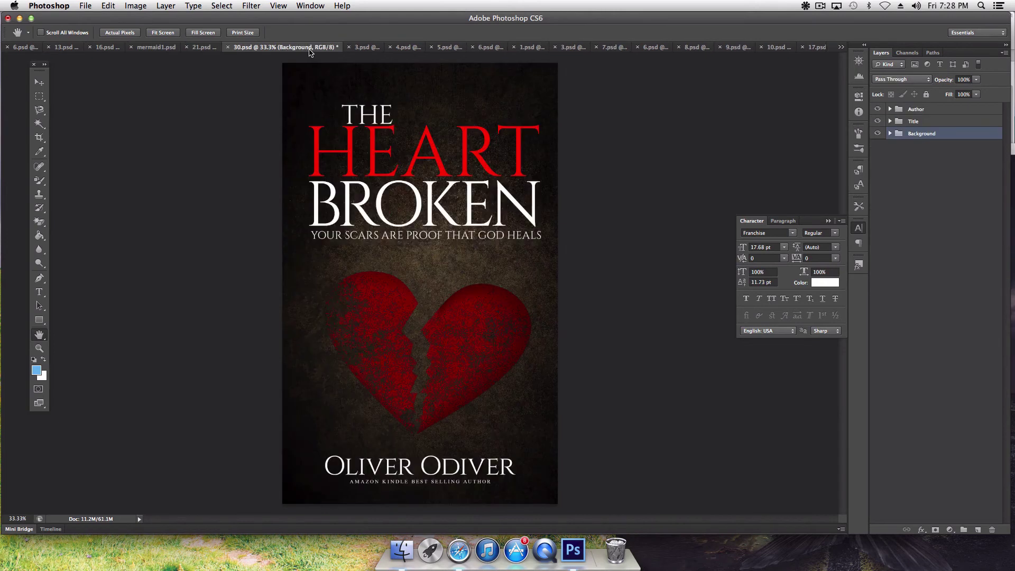
{"action": "left_click", "coordinate": [748, 541]}
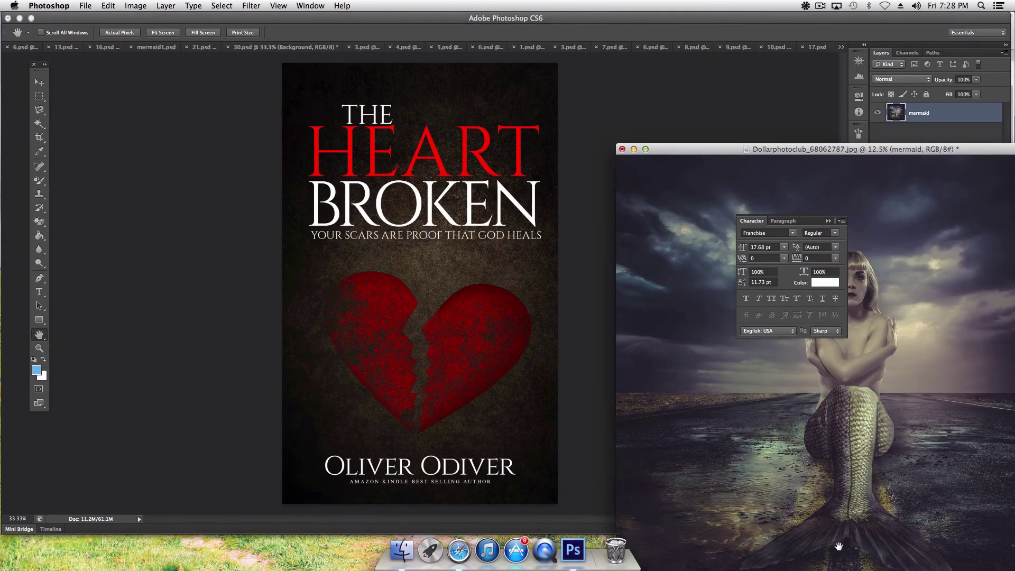
{"action": "left_click", "coordinate": [40, 83]}
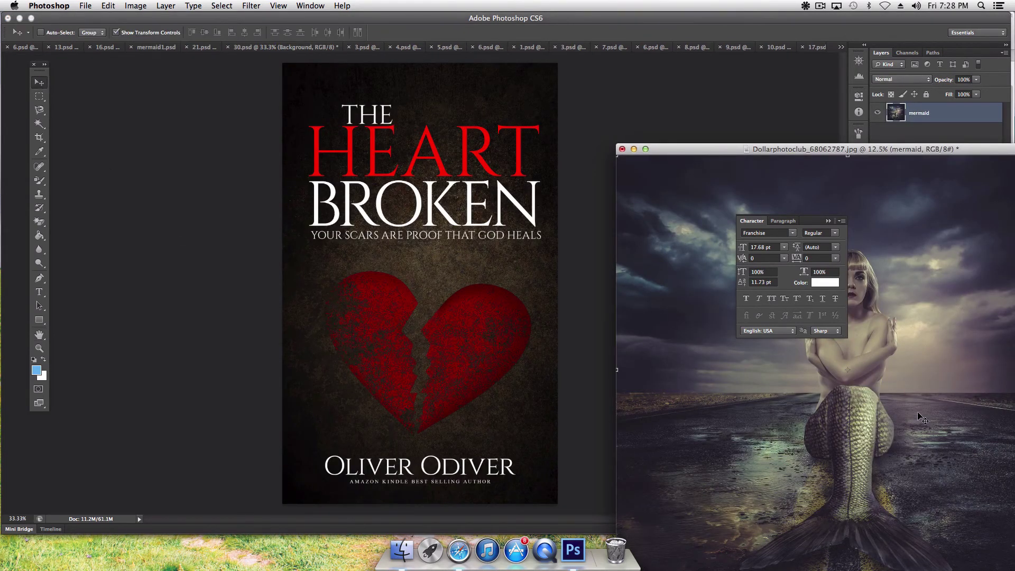
{"action": "left_click_drag", "start_coordinate": [922, 419], "coordinate": [555, 432]}
Step: Drag the mermaid photo down and right, then scale it with a corner transform
{"action": "left_click_drag", "start_coordinate": [312, 131], "coordinate": [392, 172]}
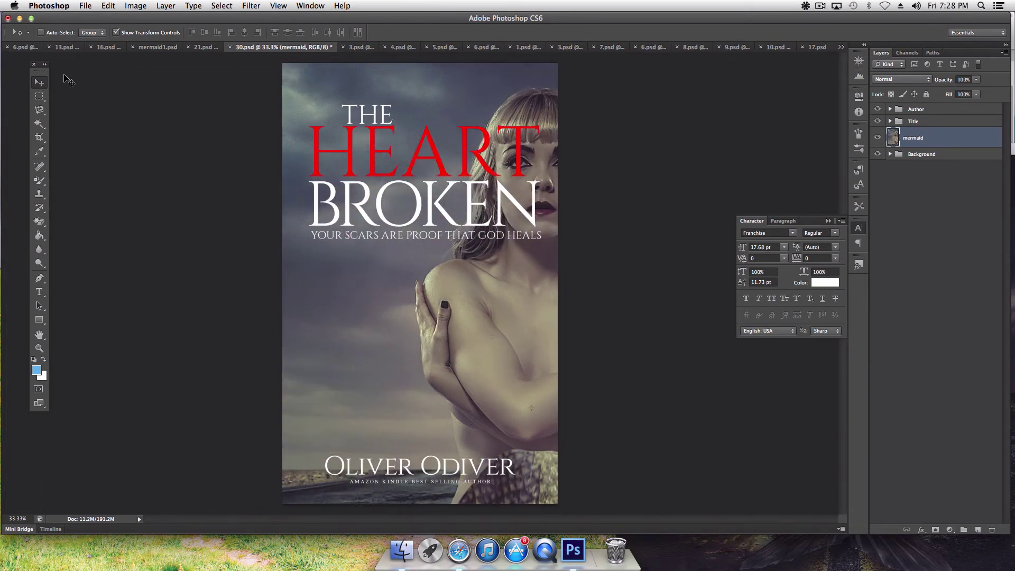
{"action": "left_click_drag", "start_coordinate": [269, 146], "coordinate": [395, 219]}
{"action": "left_click_drag", "start_coordinate": [218, 187], "coordinate": [378, 265]}
{"action": "left_click_drag", "start_coordinate": [265, 143], "coordinate": [257, 254]}
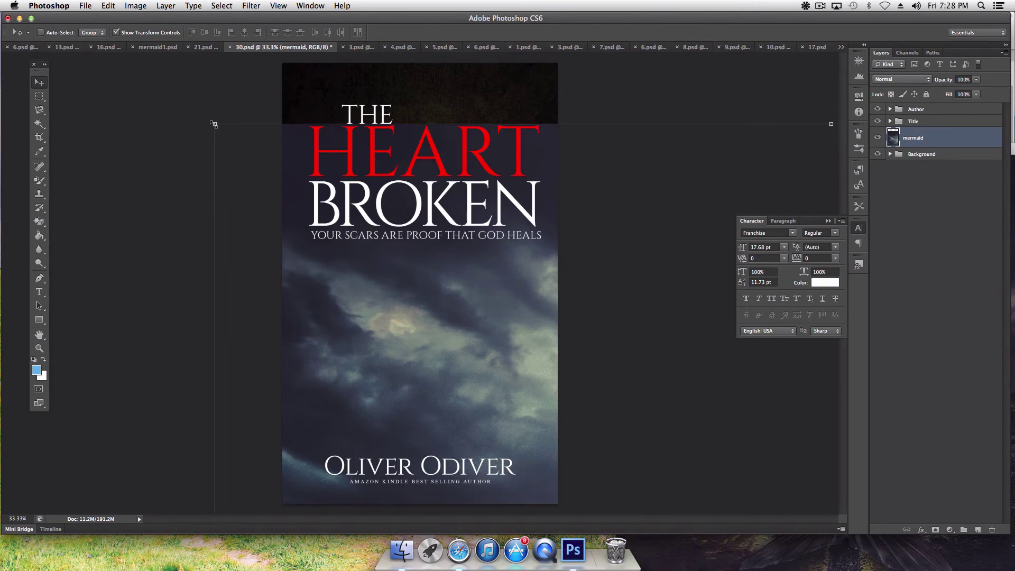
{"action": "left_click_drag", "start_coordinate": [214, 124], "coordinate": [672, 459]}
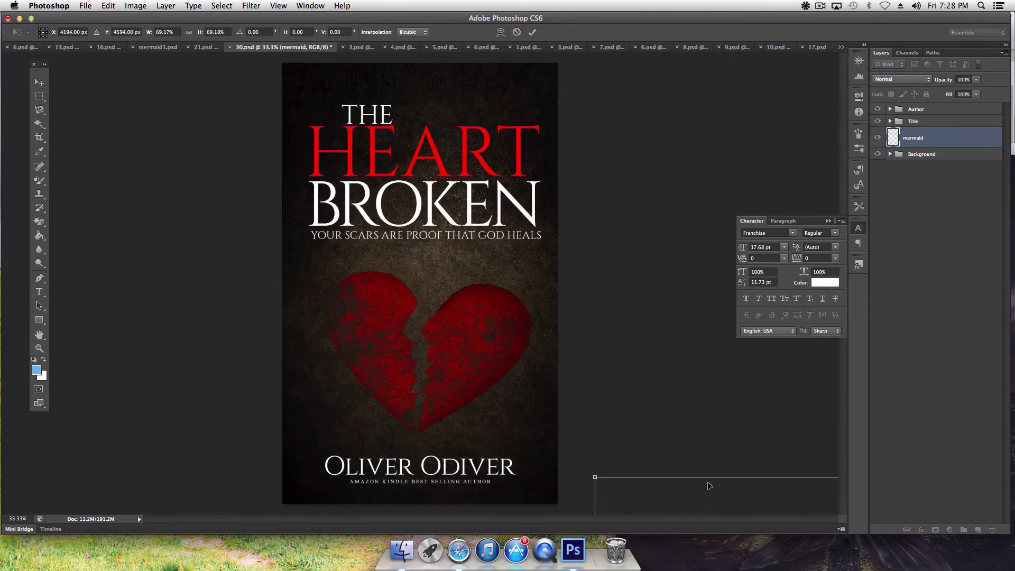
{"action": "left_click_drag", "start_coordinate": [710, 486], "coordinate": [446, 247]}
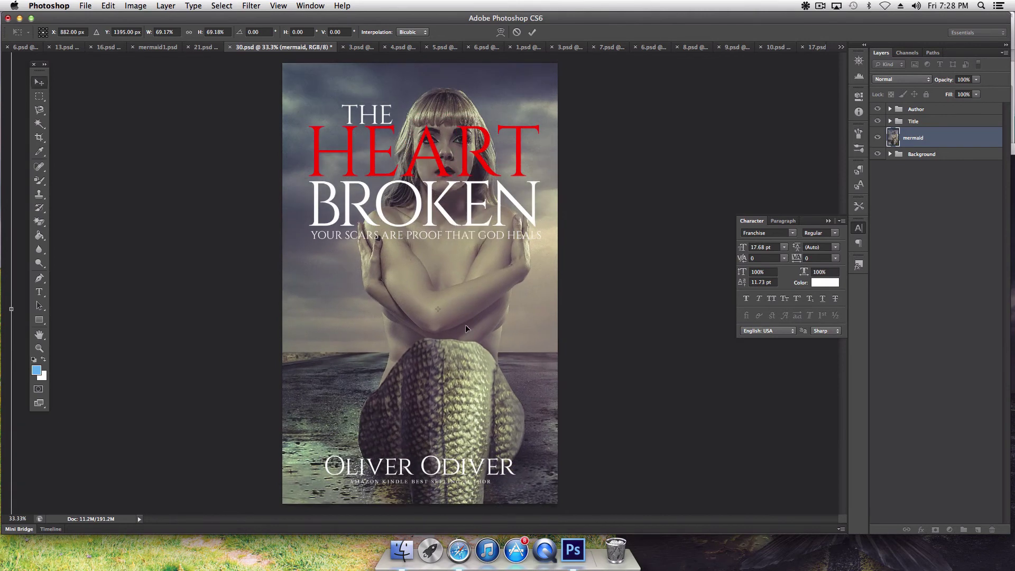
{"action": "key", "text": "Return"}
Step: Shrink the mermaid photo to about 70 percent and reposition it on 30.psd
{"action": "left_click_drag", "start_coordinate": [467, 328], "coordinate": [440, 351]}
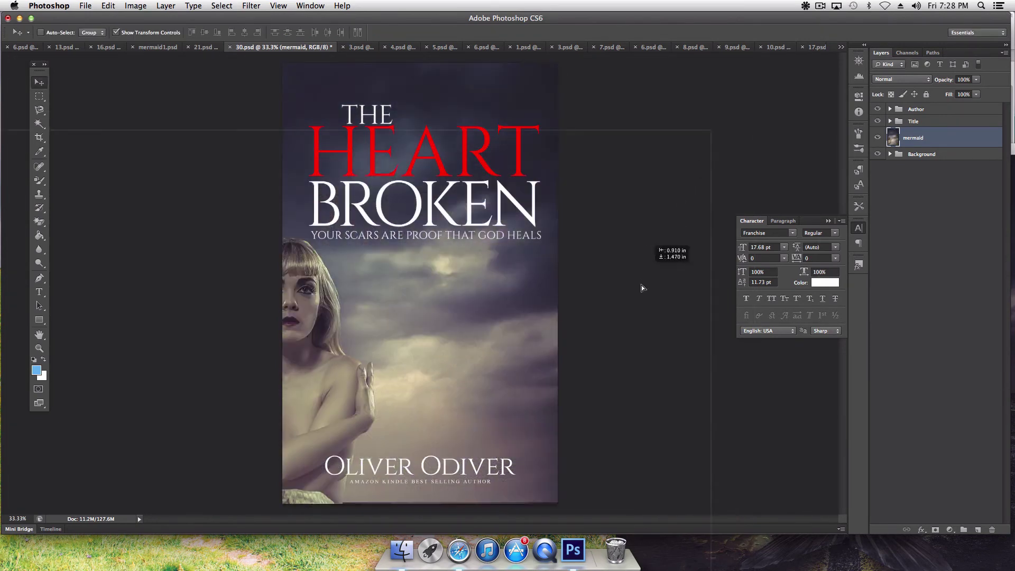
{"action": "key", "text": "ctrl+t"}
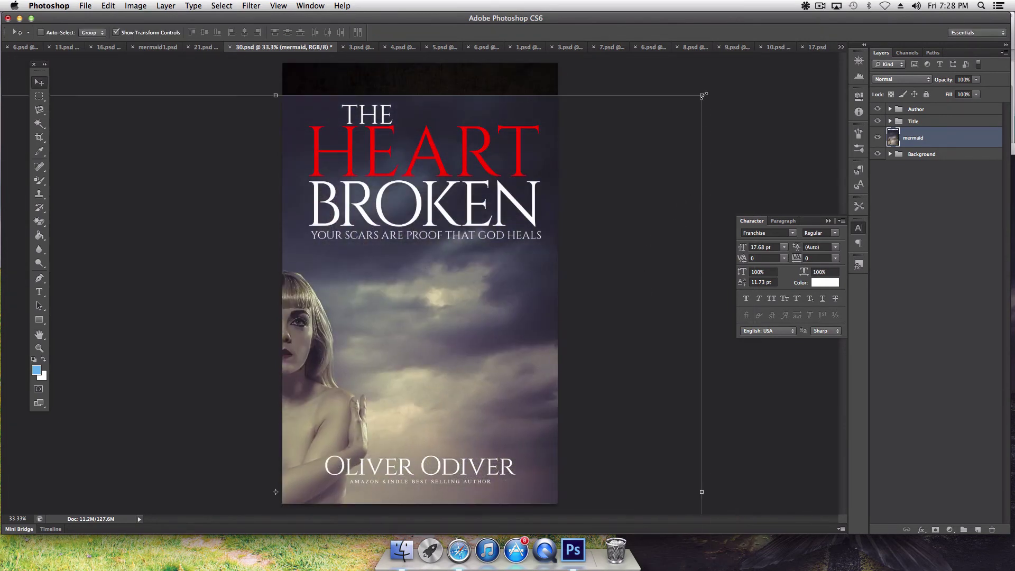
{"action": "left_click_drag", "start_coordinate": [703, 95], "coordinate": [443, 335]}
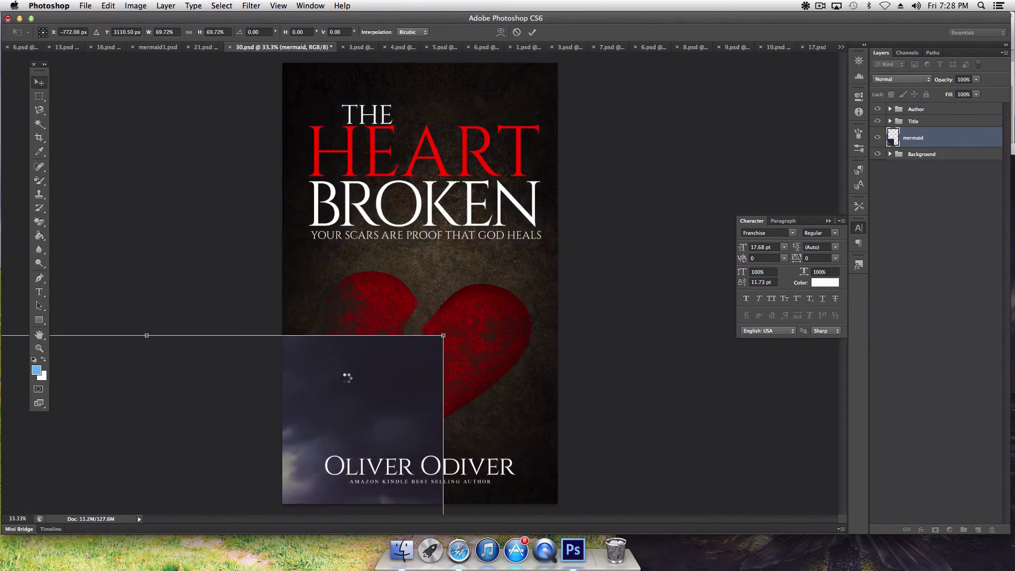
{"action": "left_click_drag", "start_coordinate": [347, 377], "coordinate": [672, 76]}
{"action": "left_click_drag", "start_coordinate": [673, 62], "coordinate": [652, 48]}
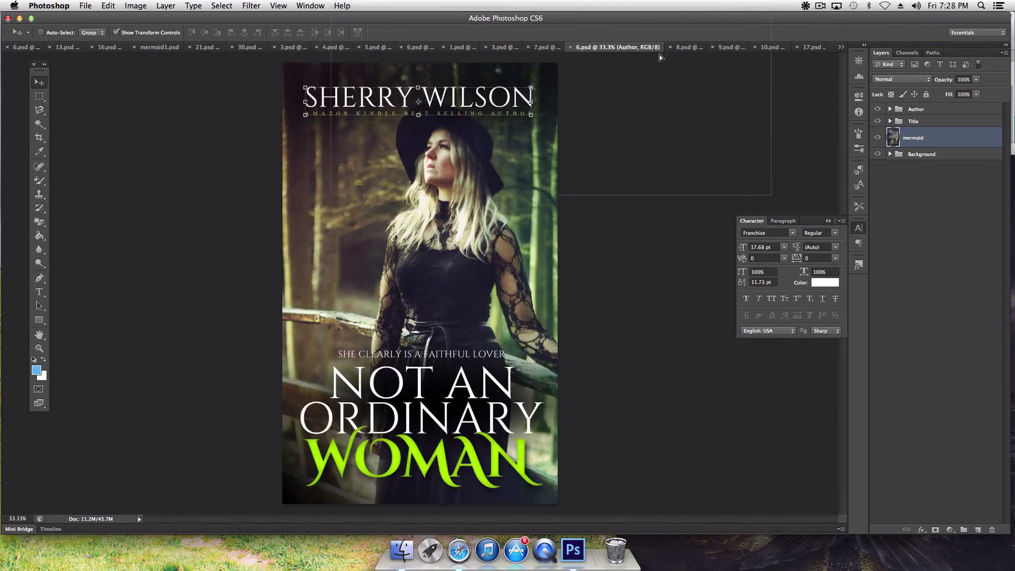
{"action": "key", "text": "super+shift+bracketright"}
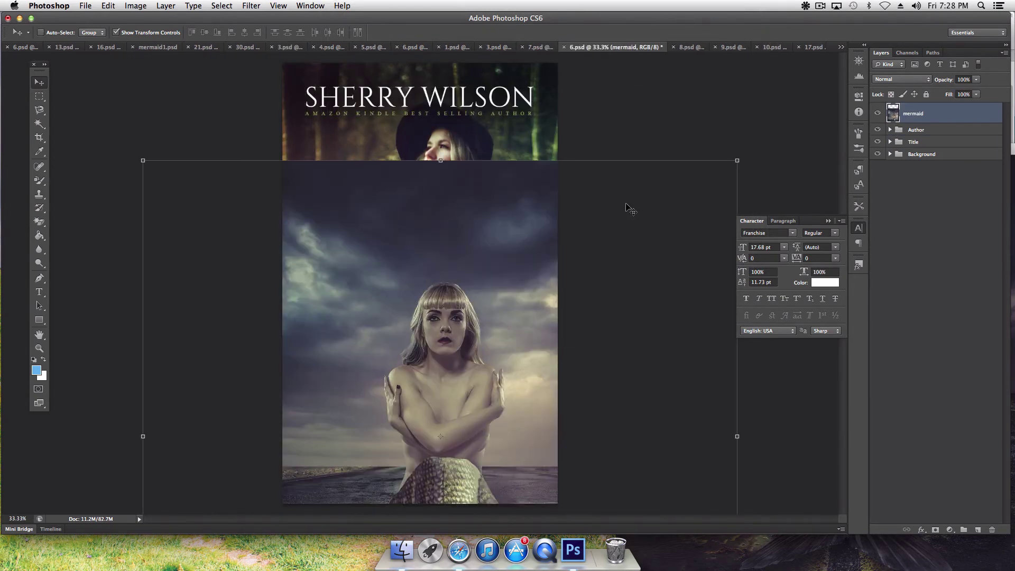
{"action": "left_click", "coordinate": [202, 48]}
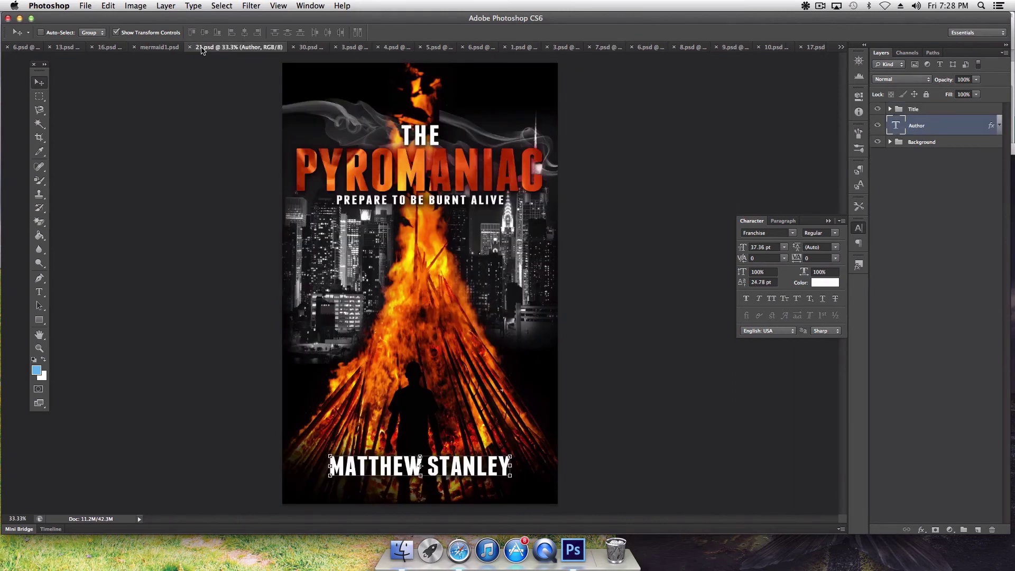
{"action": "left_click", "coordinate": [309, 47]}
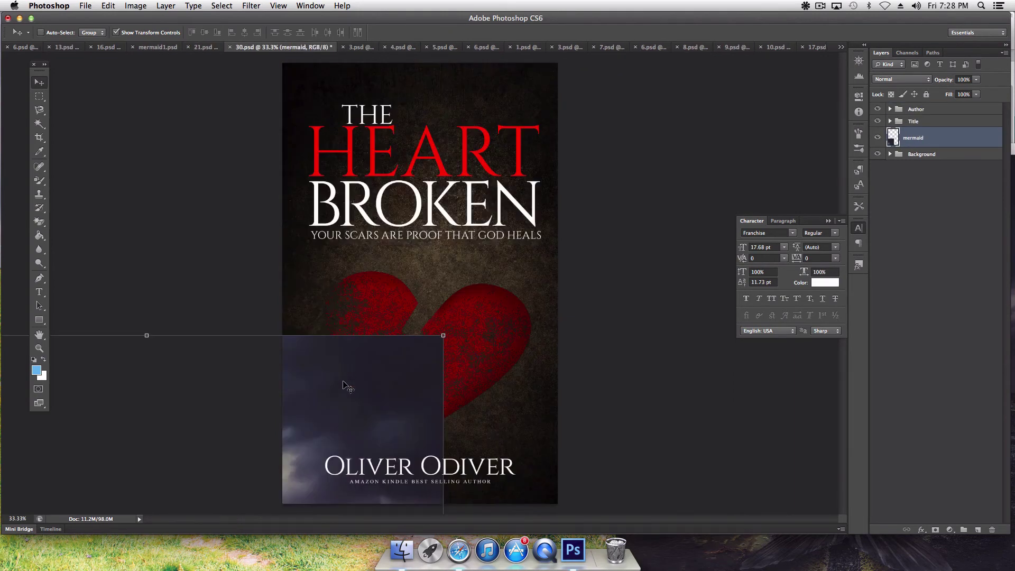
Step: Scale the mermaid photo to about 80 percent, slightly taller, and apply the transform
{"action": "left_click_drag", "start_coordinate": [346, 386], "coordinate": [655, 142]}
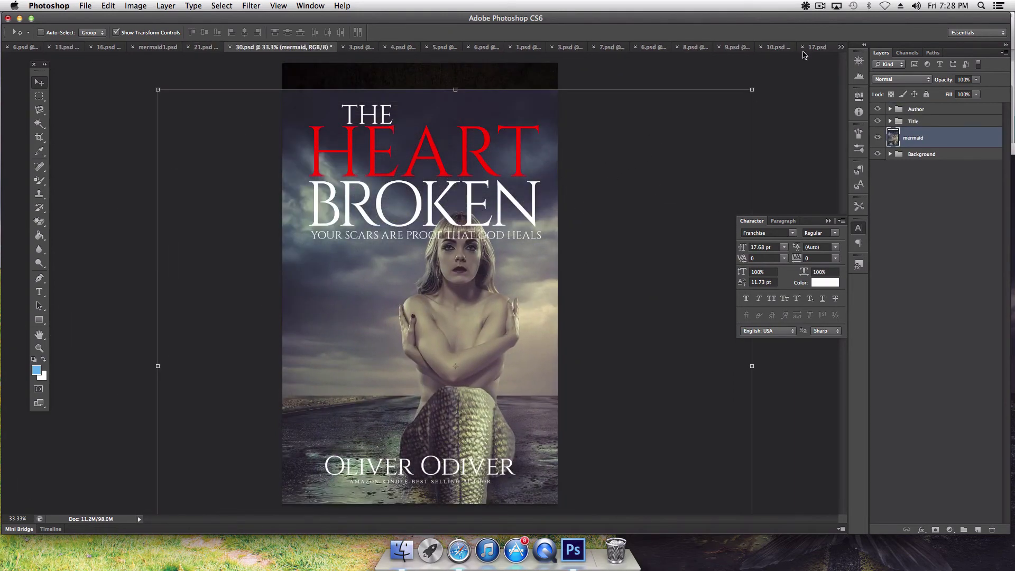
{"action": "left_click_drag", "start_coordinate": [751, 90], "coordinate": [598, 232]}
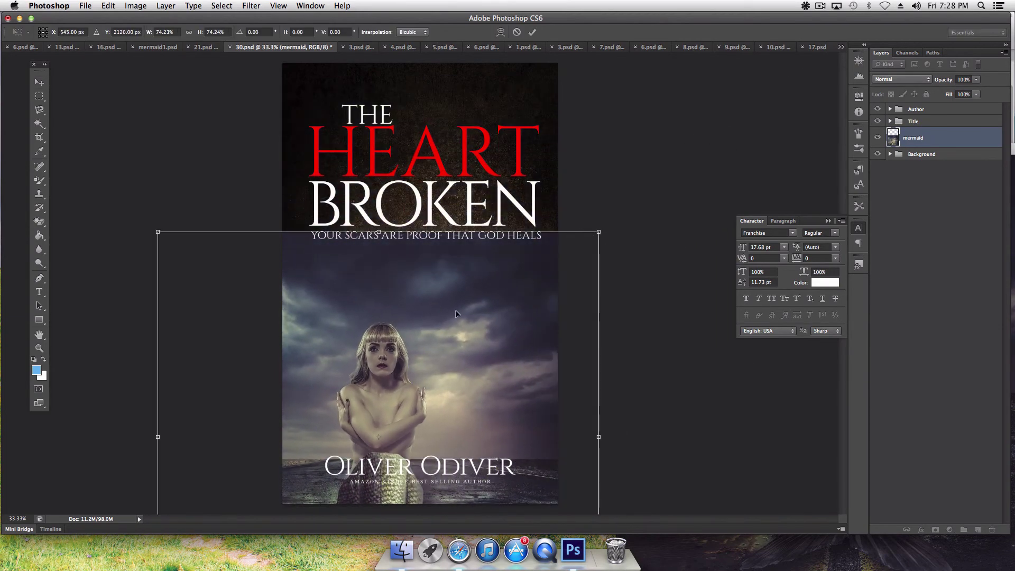
{"action": "left_click_drag", "start_coordinate": [455, 305], "coordinate": [504, 131]}
{"action": "left_click_drag", "start_coordinate": [647, 467], "coordinate": [681, 496]}
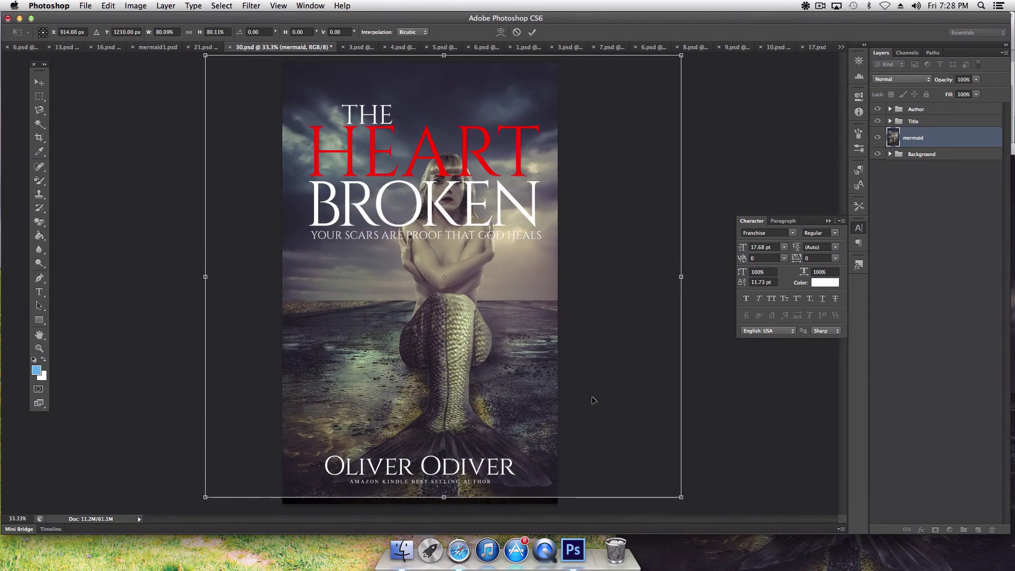
{"action": "left_click_drag", "start_coordinate": [447, 493], "coordinate": [445, 497]}
{"action": "key", "text": "Return"}
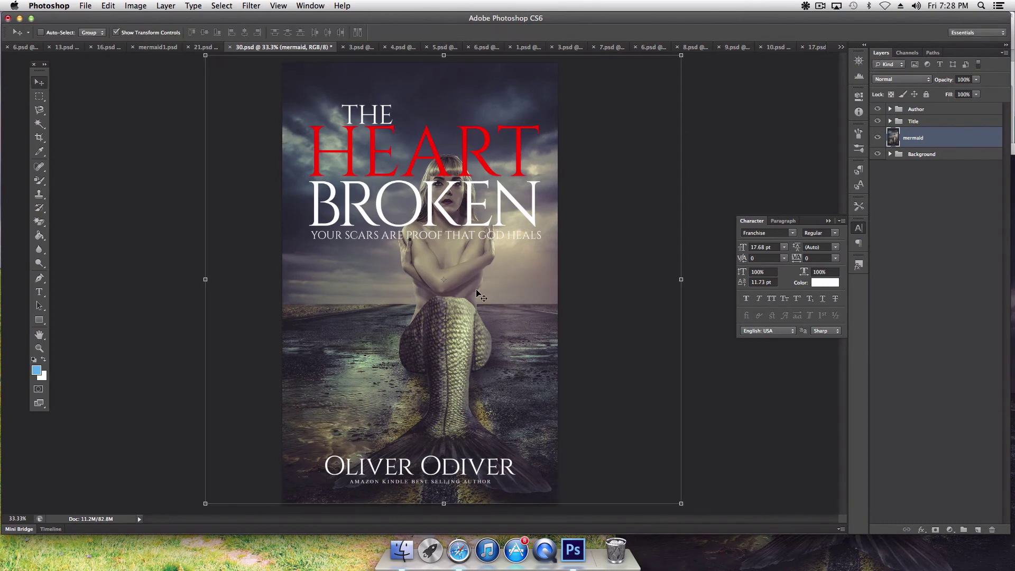
Step: Nudge the mermaid photo left until her head sits behind BROKEN
{"action": "left_click_drag", "start_coordinate": [481, 296], "coordinate": [458, 291]}
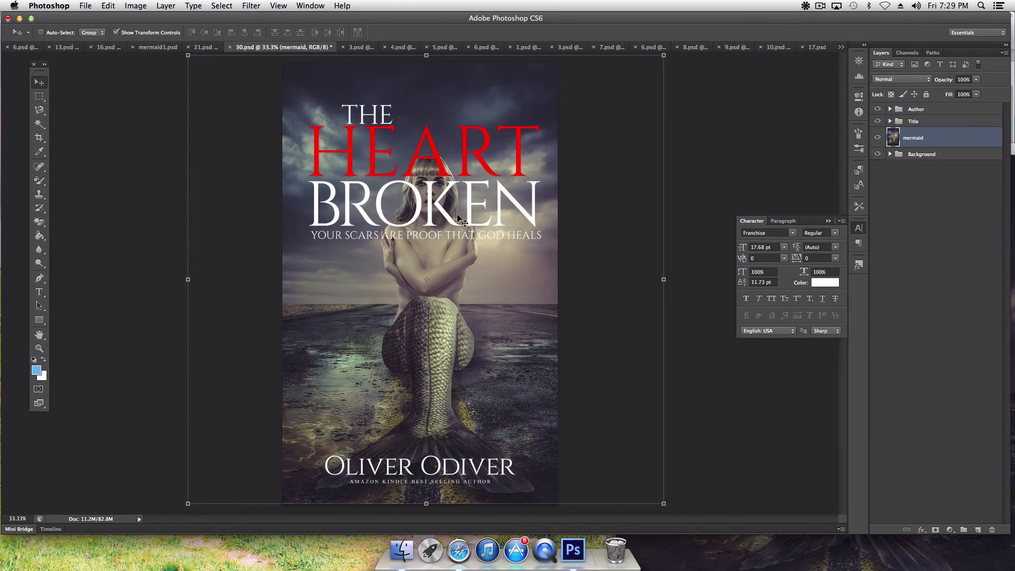
{"action": "left_click_drag", "start_coordinate": [438, 245], "coordinate": [391, 245]}
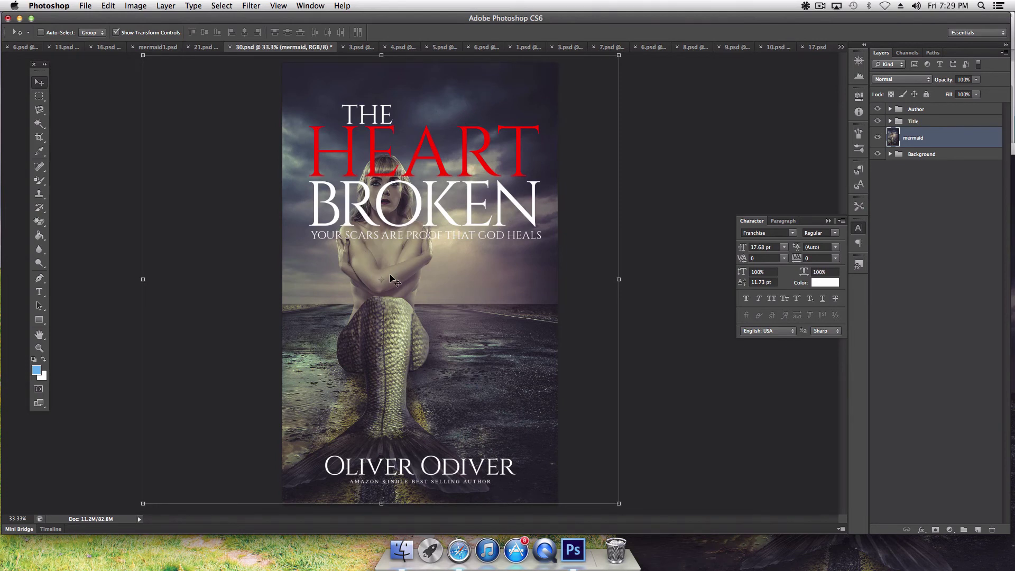
{"action": "left_click_drag", "start_coordinate": [391, 275], "coordinate": [388, 278]}
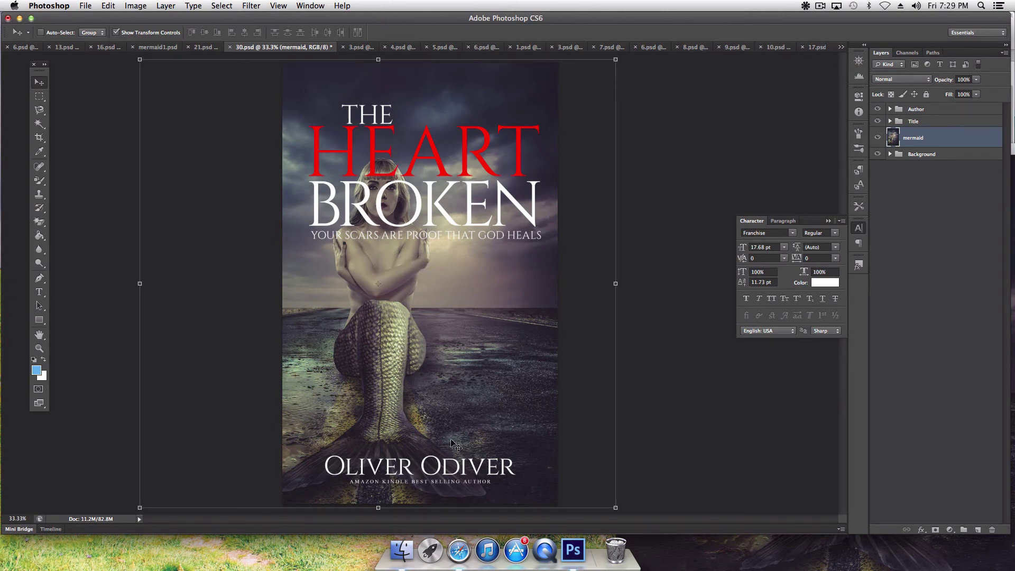
{"action": "mouse_move", "coordinate": [394, 247]}
{"action": "left_mouse_down"}
{"action": "mouse_move", "coordinate": [394, 298]}
{"action": "mouse_move", "coordinate": [397, 246]}
{"action": "left_mouse_up"}
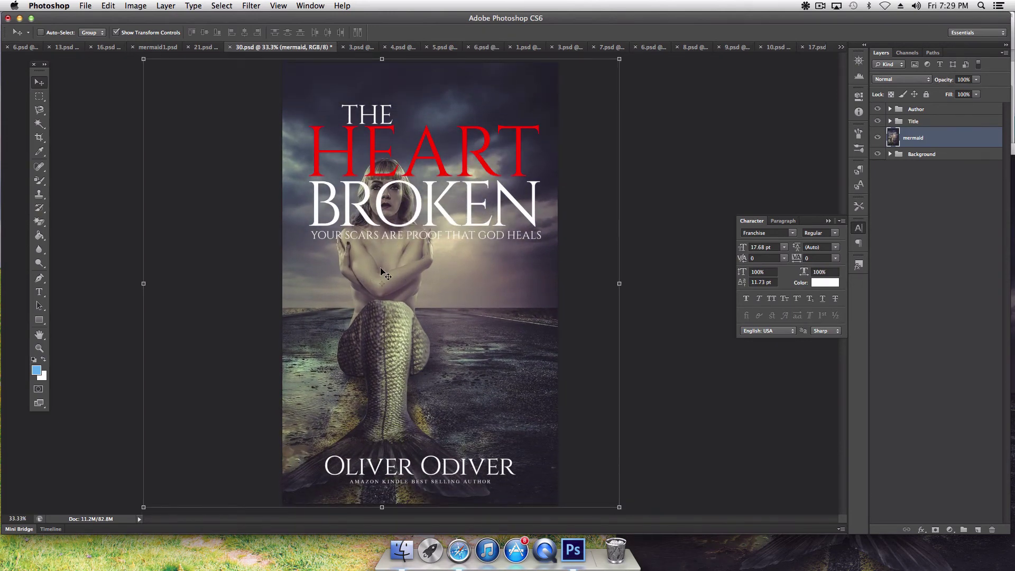
{"action": "mouse_move", "coordinate": [385, 266]}
{"action": "left_mouse_down"}
{"action": "mouse_move", "coordinate": [387, 280]}
{"action": "mouse_move", "coordinate": [363, 278]}
{"action": "mouse_move", "coordinate": [375, 280]}
{"action": "left_mouse_up"}
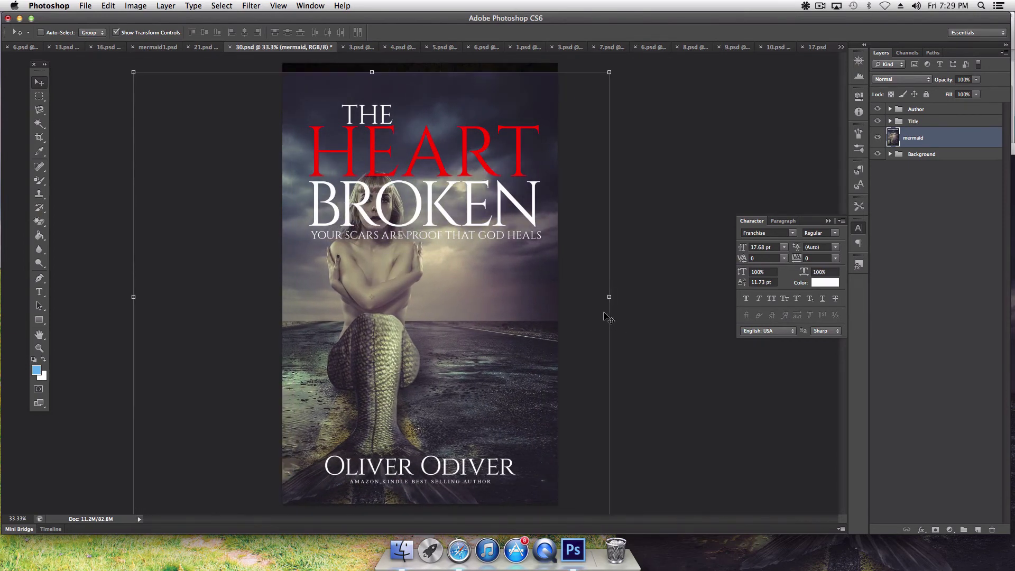
{"action": "left_click_drag", "start_coordinate": [452, 246], "coordinate": [456, 233]}
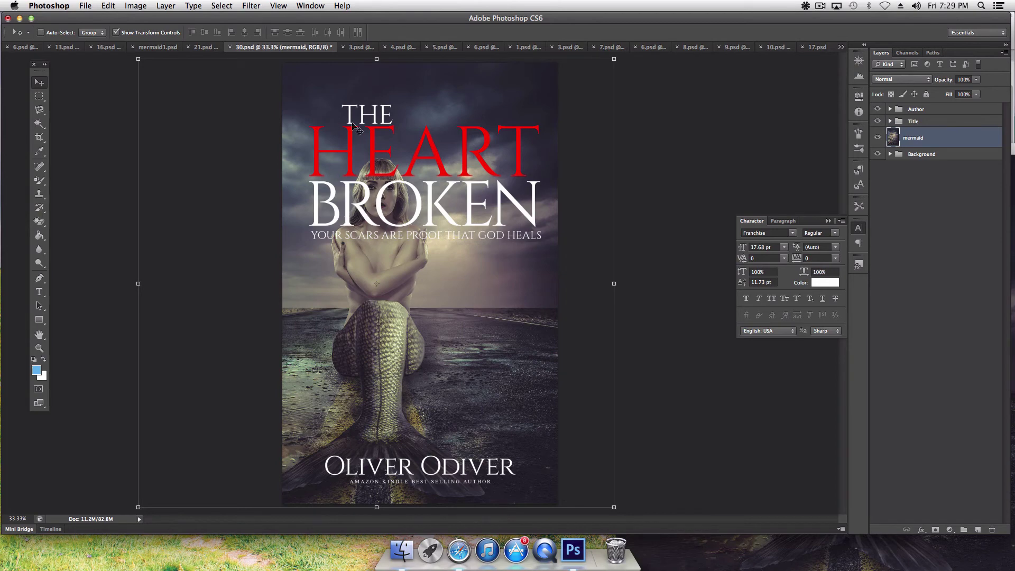
Step: Copy the mermaid photo onto The Noble Woman cover, 5.psd, and drag it into place
{"action": "left_click", "coordinate": [362, 47]}
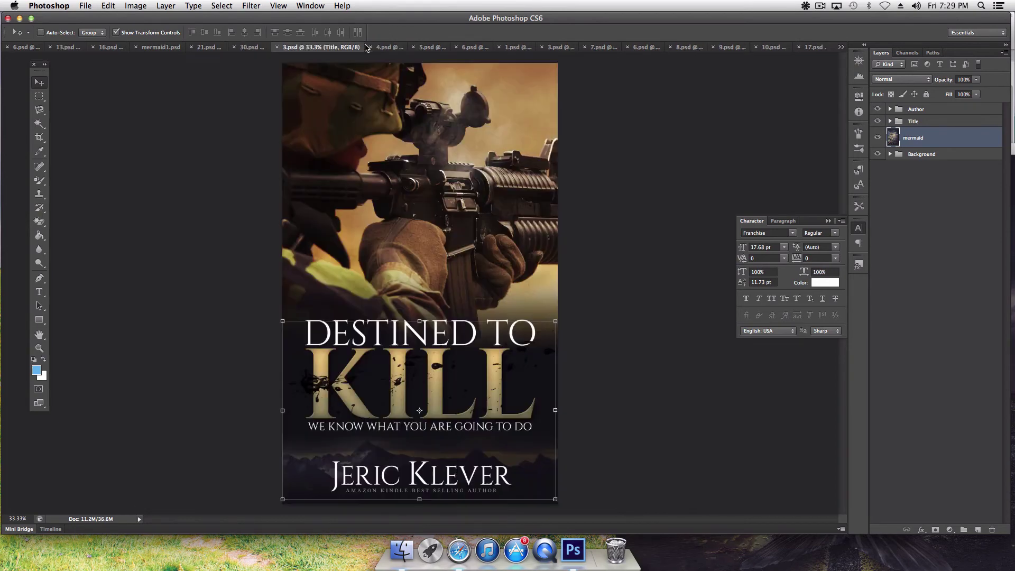
{"action": "left_click", "coordinate": [423, 47]}
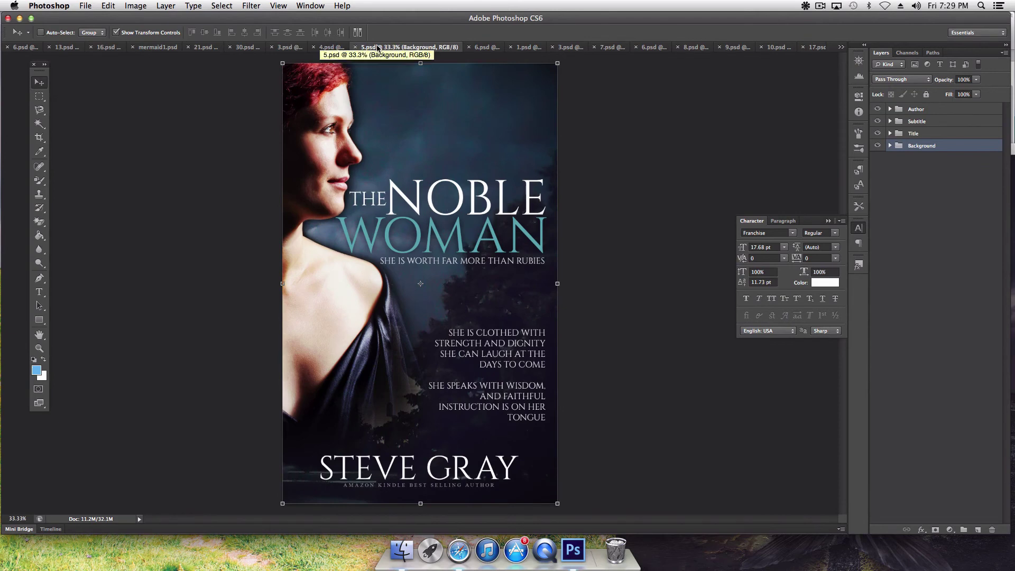
{"action": "left_click", "coordinate": [733, 564]}
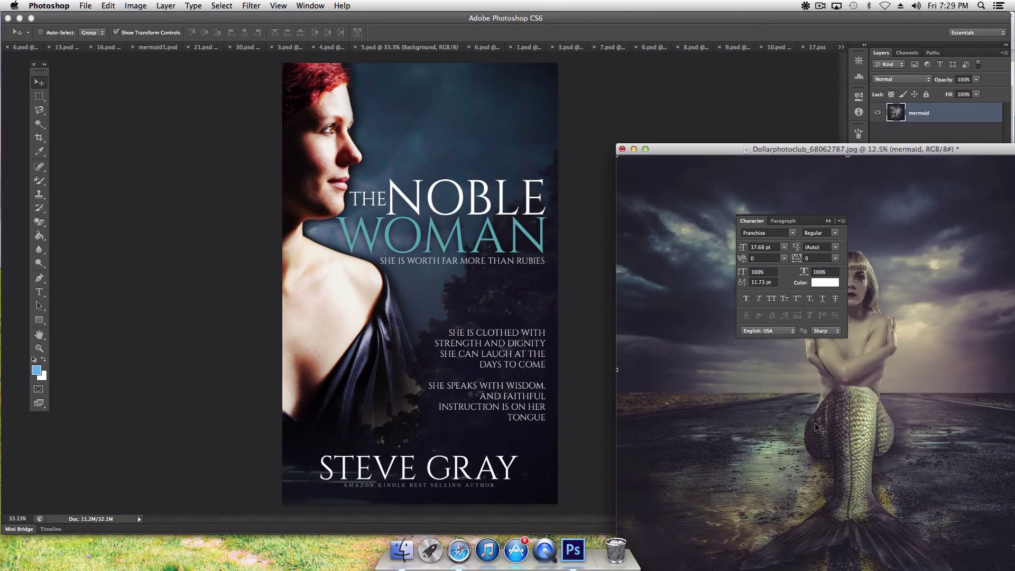
{"action": "left_click_drag", "start_coordinate": [814, 422], "coordinate": [408, 324]}
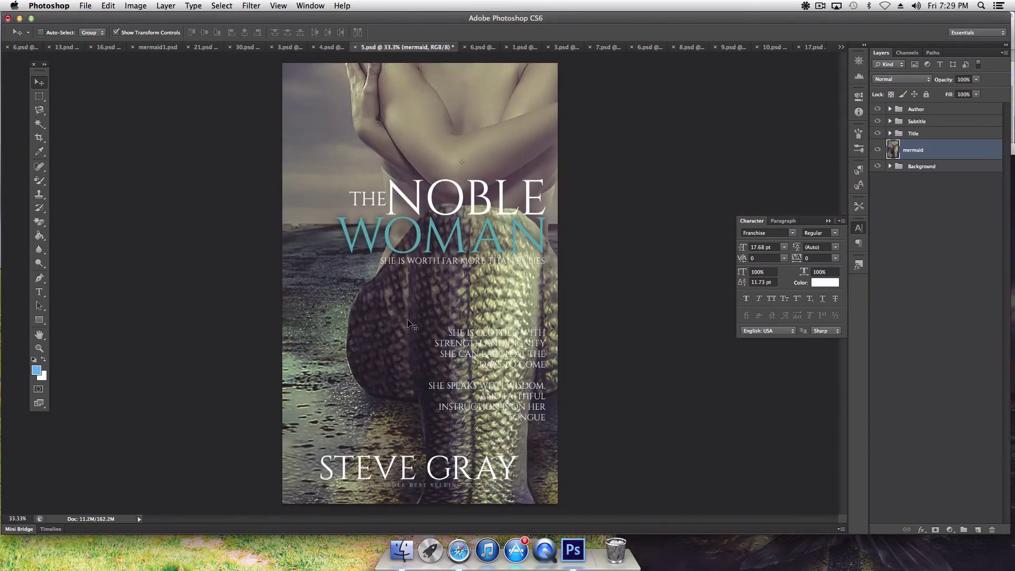
{"action": "left_click_drag", "start_coordinate": [451, 157], "coordinate": [424, 256]}
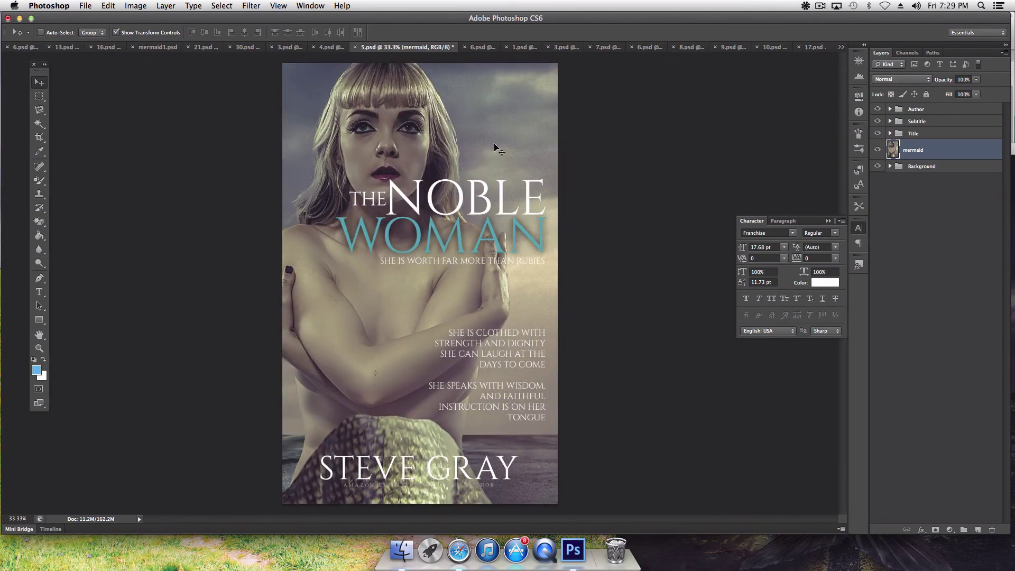
{"action": "left_click_drag", "start_coordinate": [497, 150], "coordinate": [418, 203]}
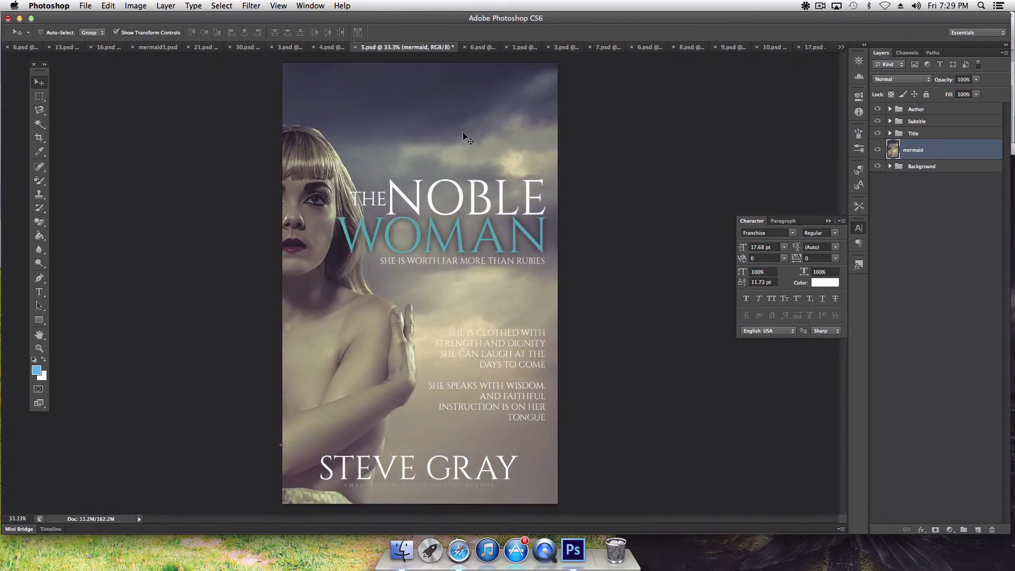
{"action": "left_click_drag", "start_coordinate": [464, 136], "coordinate": [366, 269]}
Step: Free Transform the mermaid photo down to about 73.5% and move it up and right
{"action": "key", "text": "super+t"}
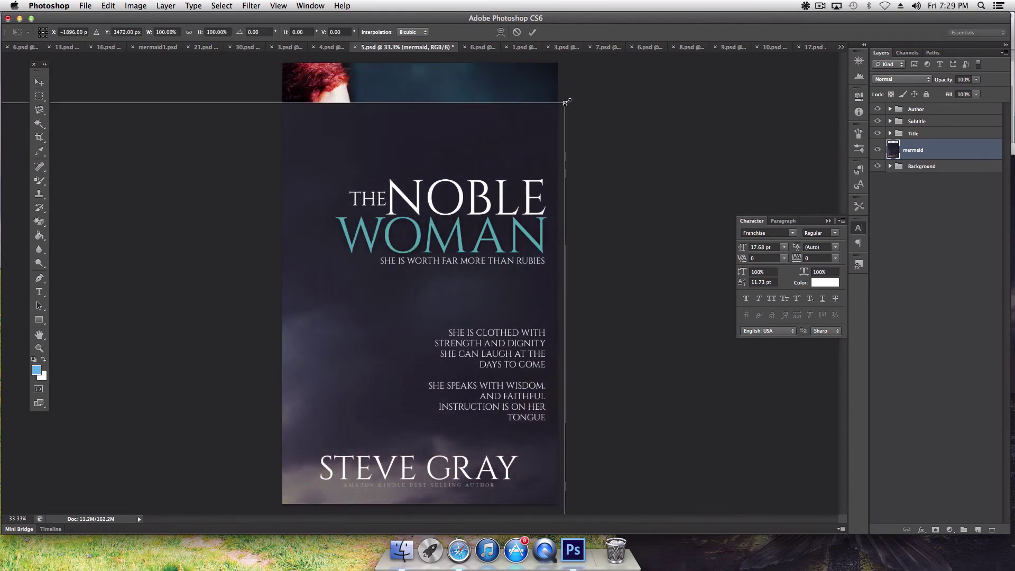
{"action": "left_click_drag", "start_coordinate": [565, 102], "coordinate": [549, 133]}
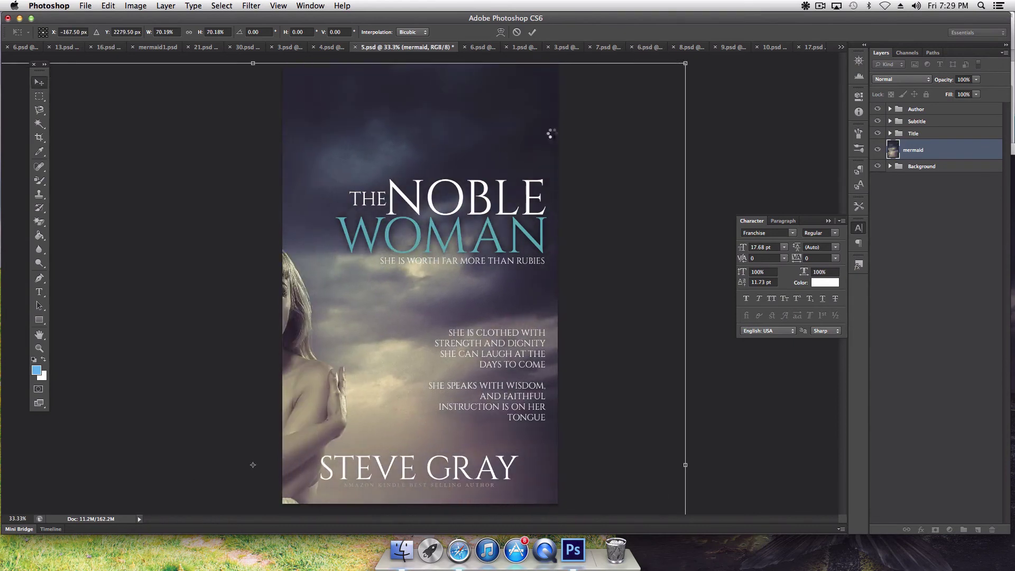
{"action": "key", "text": "Return"}
{"action": "key", "text": "super+t"}
{"action": "left_click_drag", "start_coordinate": [686, 63], "coordinate": [455, 276]}
{"action": "key", "text": "Return"}
{"action": "left_click_drag", "start_coordinate": [352, 340], "coordinate": [552, 219]}
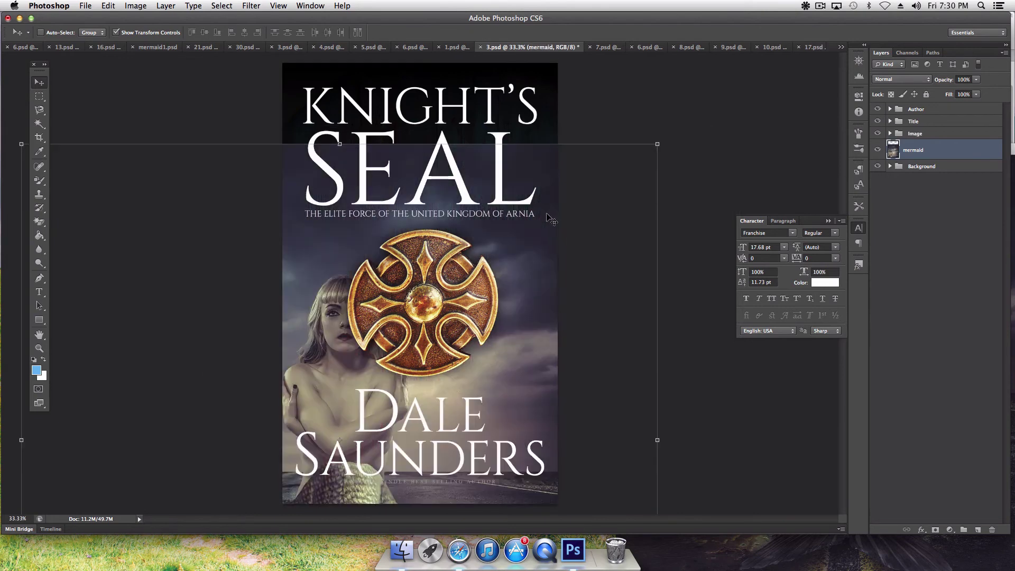
Step: Fine-tune the mermaid behind The Noble Woman title, then switch to the 6.psd Coming King cover
{"action": "left_click", "coordinate": [455, 47]}
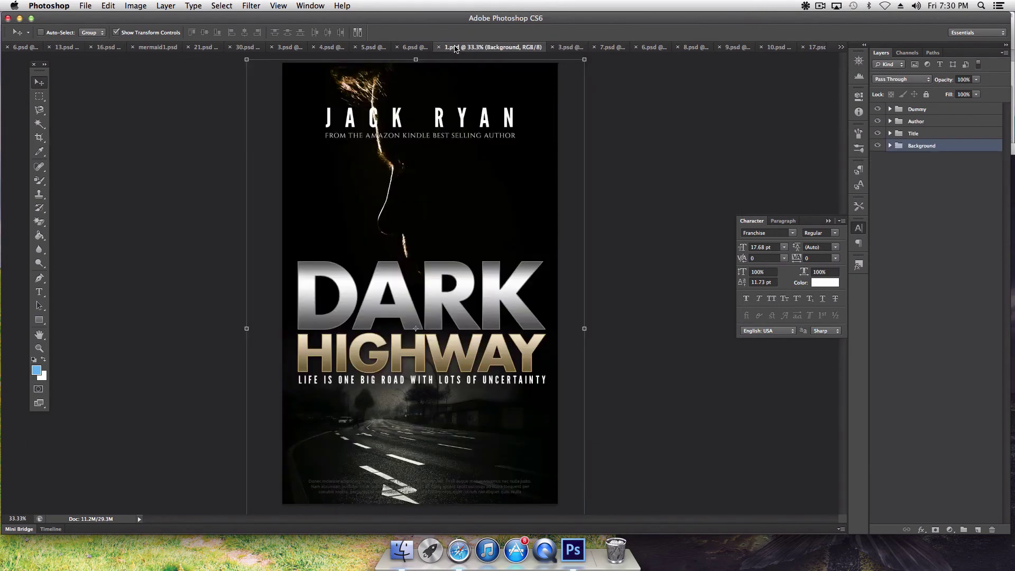
{"action": "left_click", "coordinate": [418, 47]}
{"action": "left_click", "coordinate": [372, 50]}
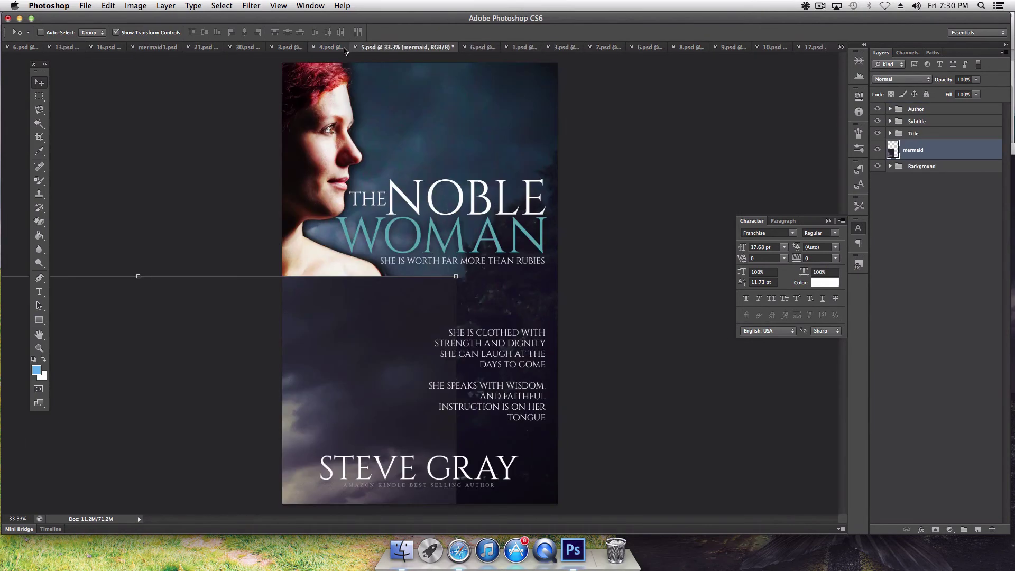
{"action": "left_click_drag", "start_coordinate": [341, 378], "coordinate": [487, 207]}
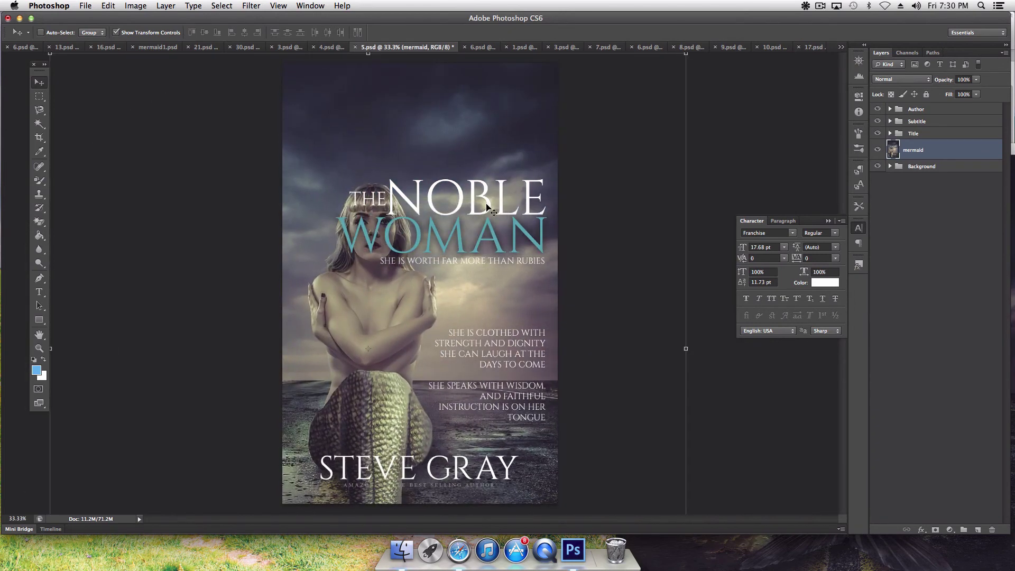
{"action": "left_click_drag", "start_coordinate": [442, 345], "coordinate": [409, 252]}
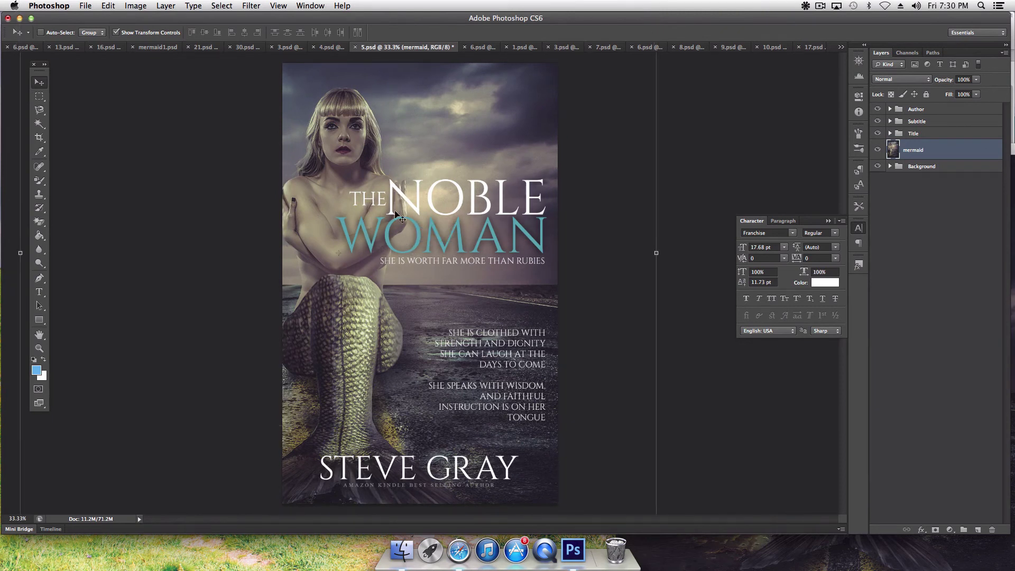
{"action": "key", "text": "shift+Right"}
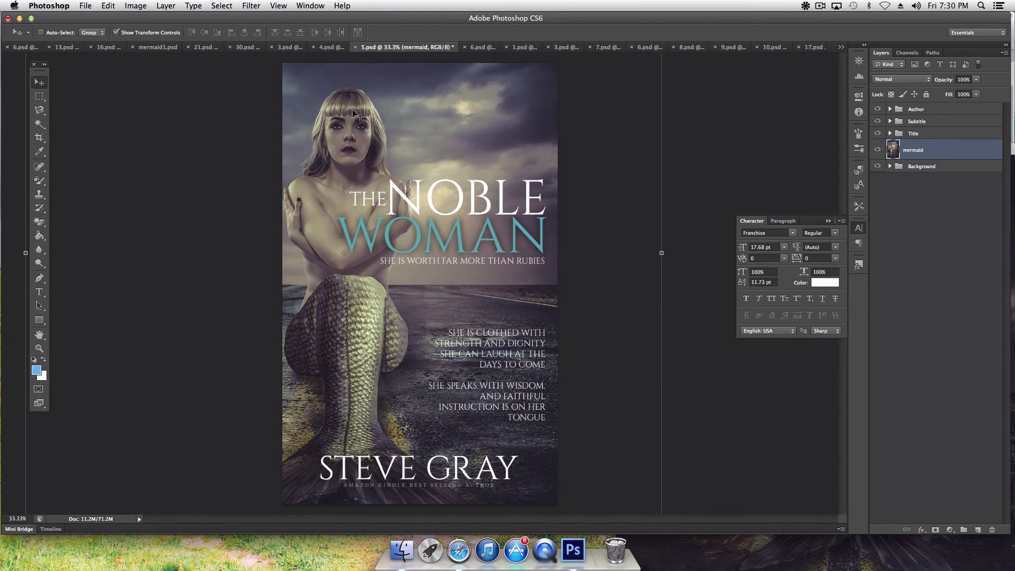
{"action": "left_click_drag", "start_coordinate": [353, 113], "coordinate": [363, 120]}
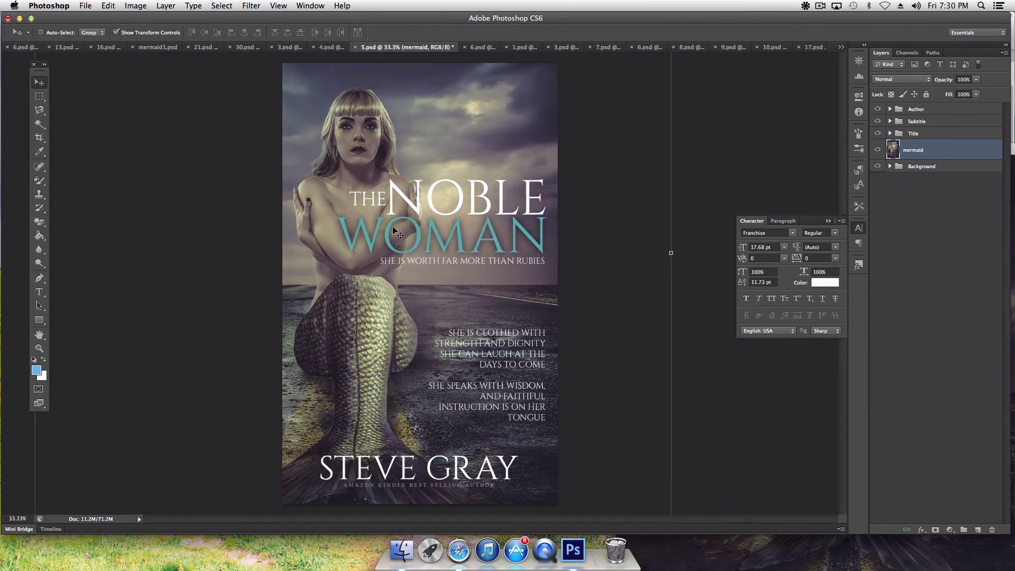
{"action": "key", "text": "shift+Left"}
{"action": "key", "text": "shift+Left"}
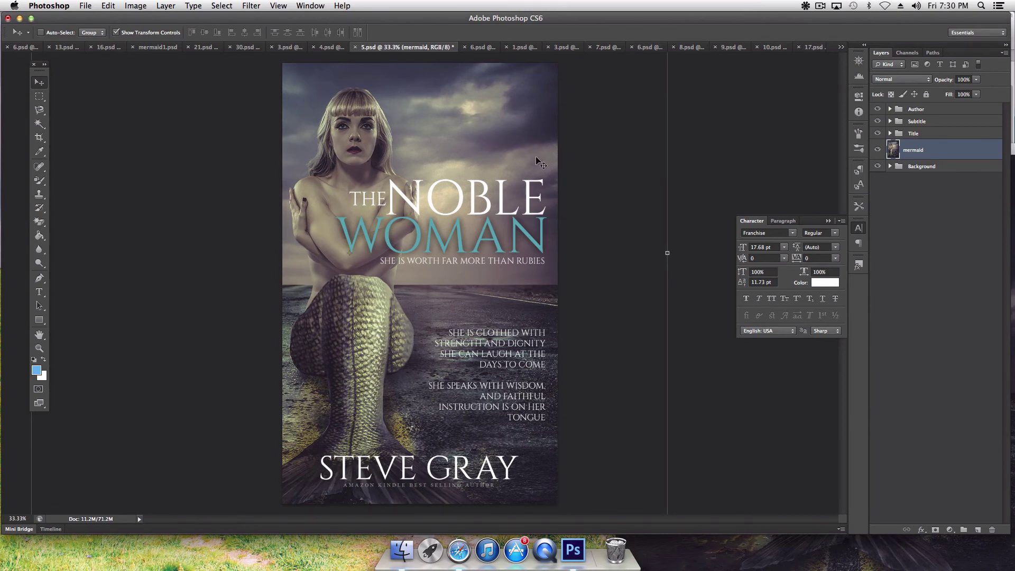
{"action": "left_click", "coordinate": [483, 47]}
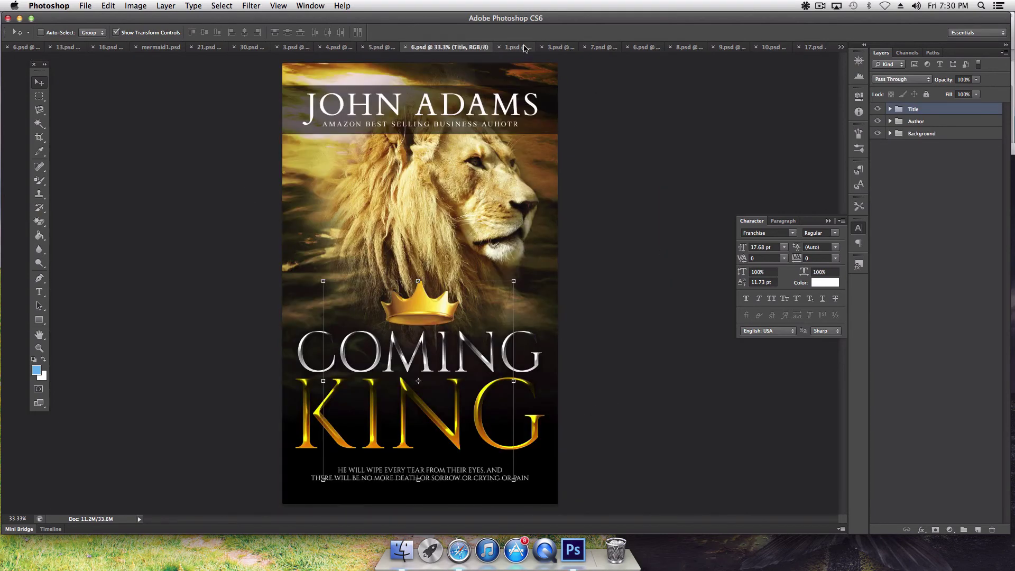
Step: On the Knight's Seal cover, rescale the mermaid photo and position her up behind the title
{"action": "left_click", "coordinate": [512, 47]}
{"action": "left_click", "coordinate": [565, 47]}
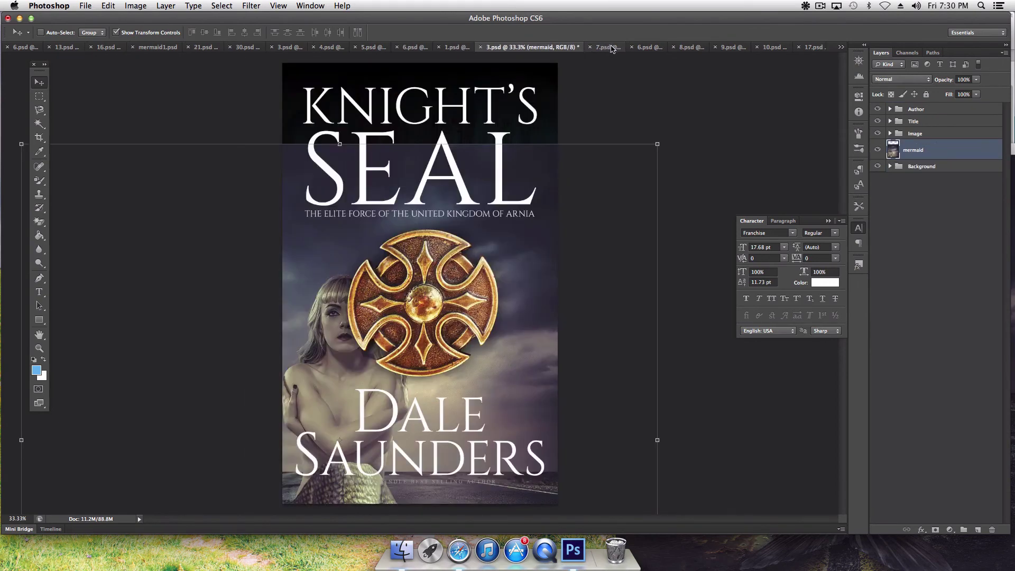
{"action": "left_click_drag", "start_coordinate": [330, 262], "coordinate": [397, 221]}
{"action": "left_click_drag", "start_coordinate": [723, 104], "coordinate": [521, 296]}
{"action": "key", "text": "Return"}
{"action": "left_click_drag", "start_coordinate": [329, 325], "coordinate": [439, 94]}
{"action": "left_click_drag", "start_coordinate": [635, 464], "coordinate": [658, 486]}
{"action": "key", "text": "Return"}
{"action": "left_click_drag", "start_coordinate": [527, 397], "coordinate": [519, 414]}
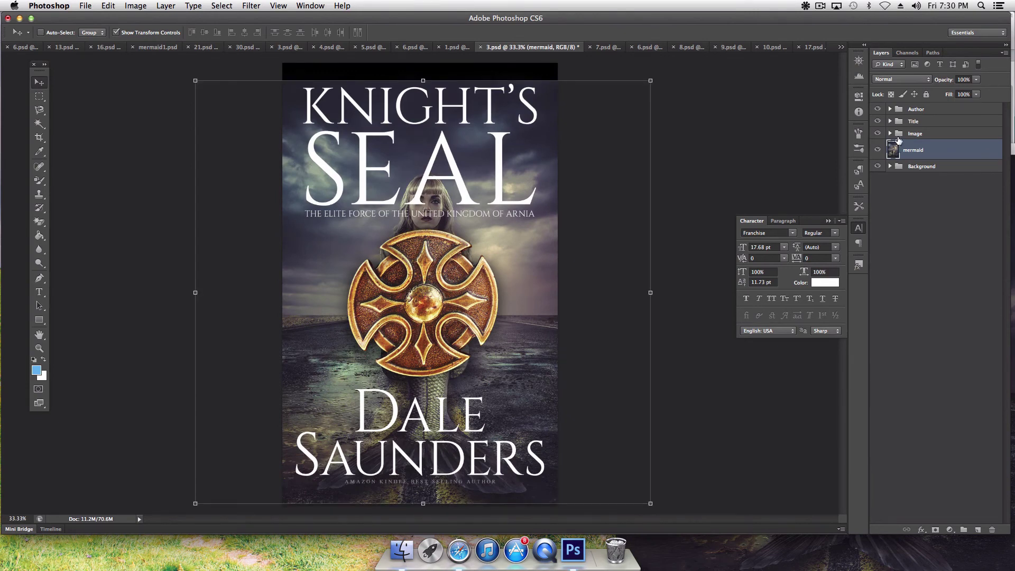
Step: Hide the shield artwork in the Image group and raise the KNIGHT'S SEAL title group
{"action": "left_click", "coordinate": [890, 133]}
{"action": "left_click", "coordinate": [890, 134]}
{"action": "left_click", "coordinate": [877, 134]}
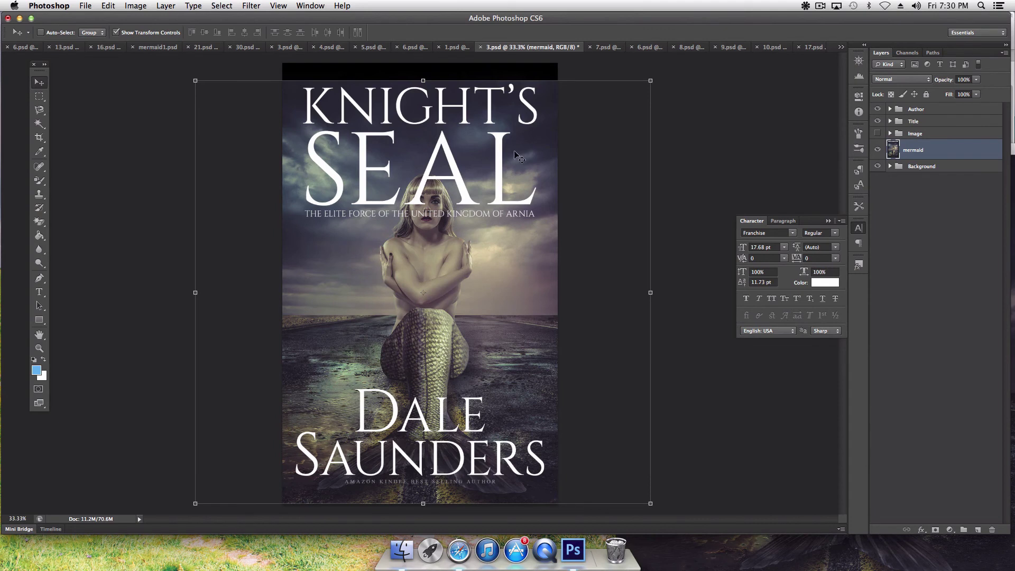
{"action": "left_click", "coordinate": [914, 121]}
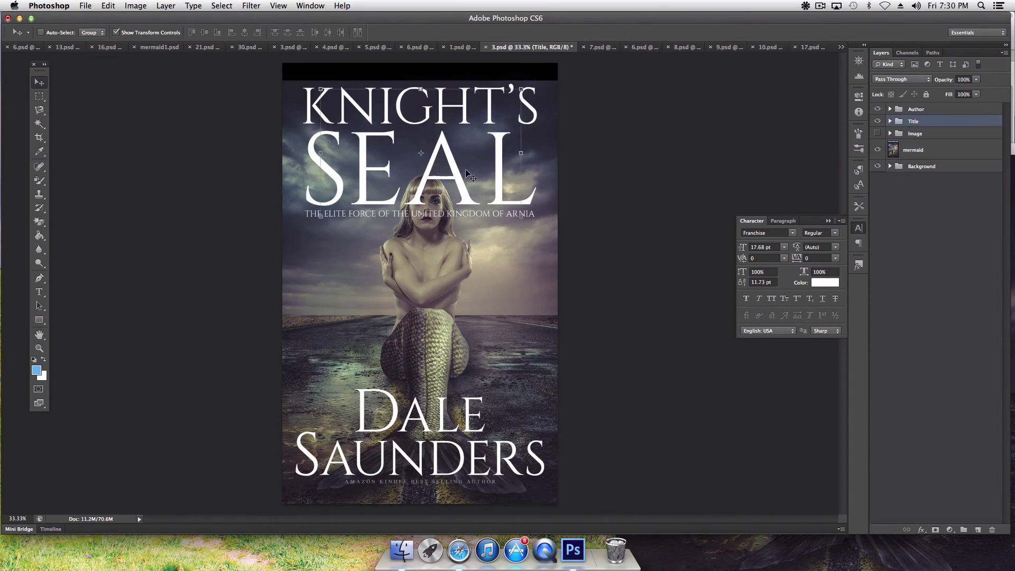
{"action": "left_click_drag", "start_coordinate": [465, 169], "coordinate": [459, 153]}
Step: Scale the mermaid up to about 106%, stretch her taller and re-centre her behind the title
{"action": "left_click", "coordinate": [884, 148]}
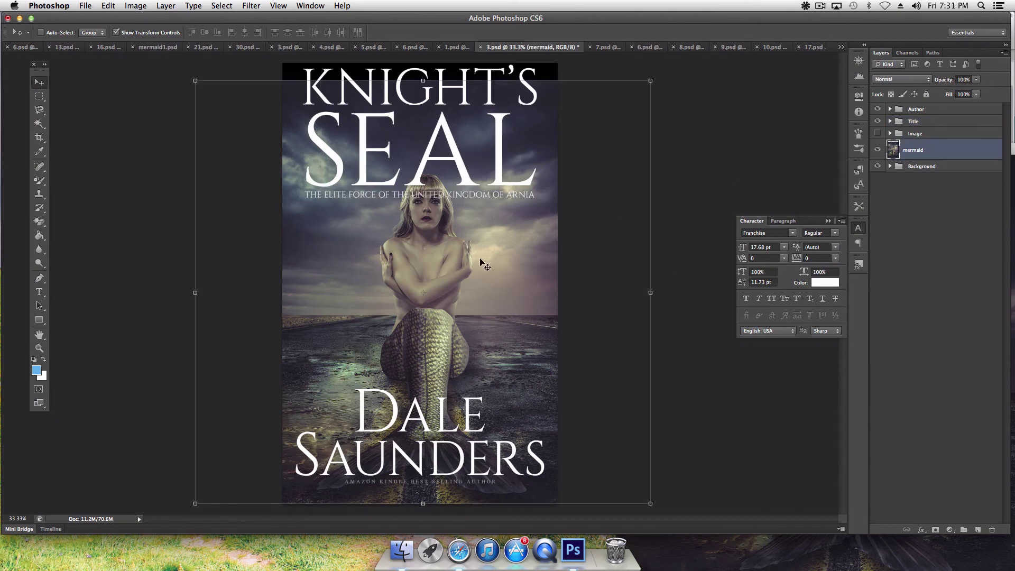
{"action": "left_click_drag", "start_coordinate": [483, 259], "coordinate": [483, 242]}
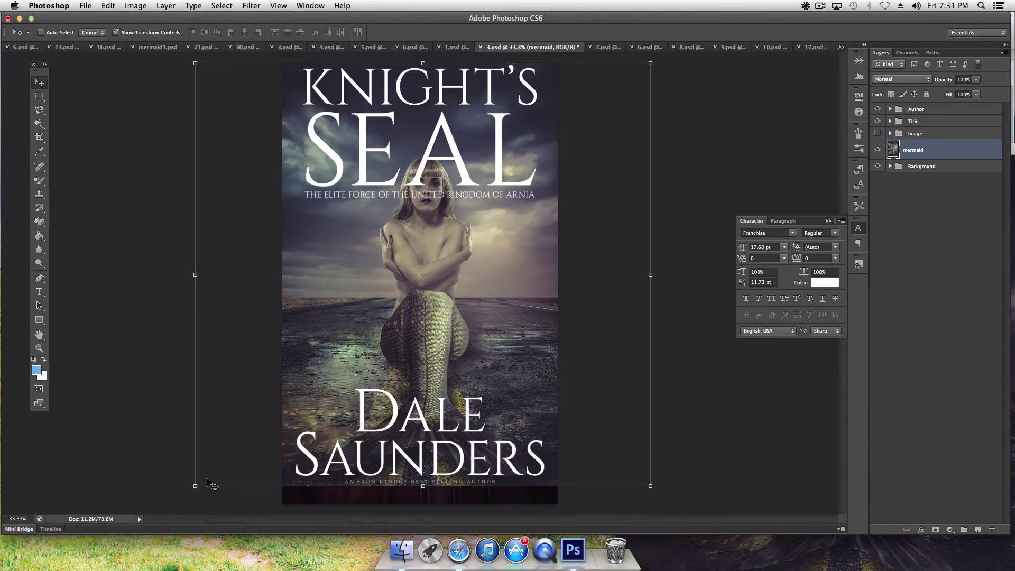
{"action": "left_click_drag", "start_coordinate": [195, 487], "coordinate": [173, 506]}
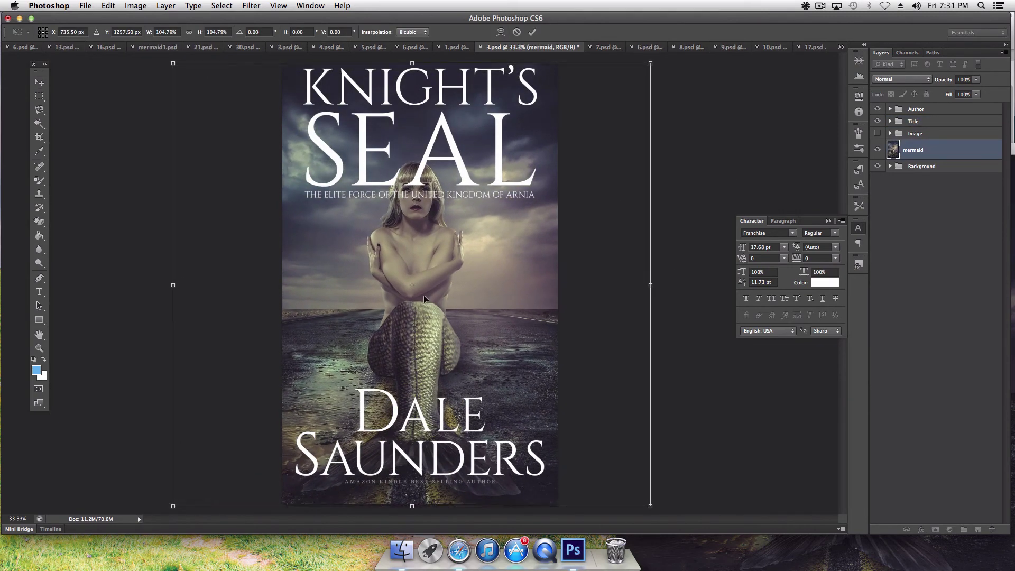
{"action": "double_click", "coordinate": [424, 295]}
{"action": "left_click_drag", "start_coordinate": [438, 298], "coordinate": [445, 306]}
{"action": "left_click_drag", "start_coordinate": [438, 199], "coordinate": [438, 195]}
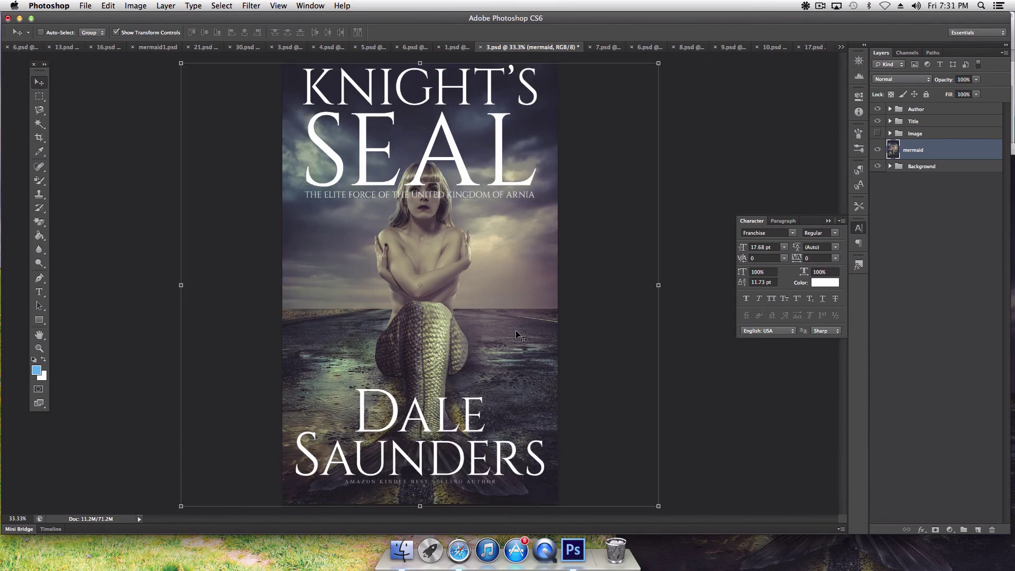
{"action": "left_click_drag", "start_coordinate": [659, 507], "coordinate": [721, 517]}
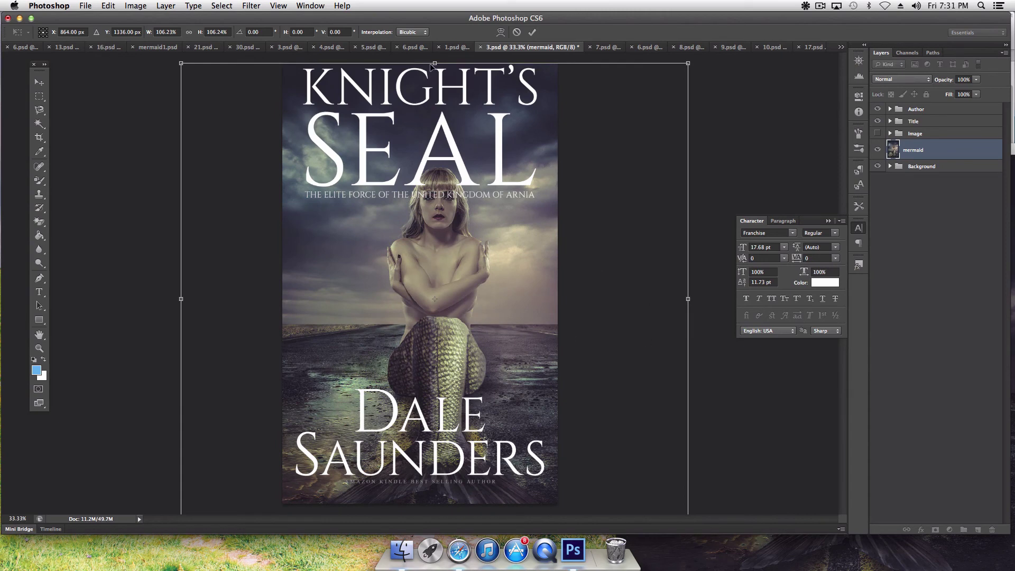
{"action": "left_click_drag", "start_coordinate": [436, 63], "coordinate": [435, 54]}
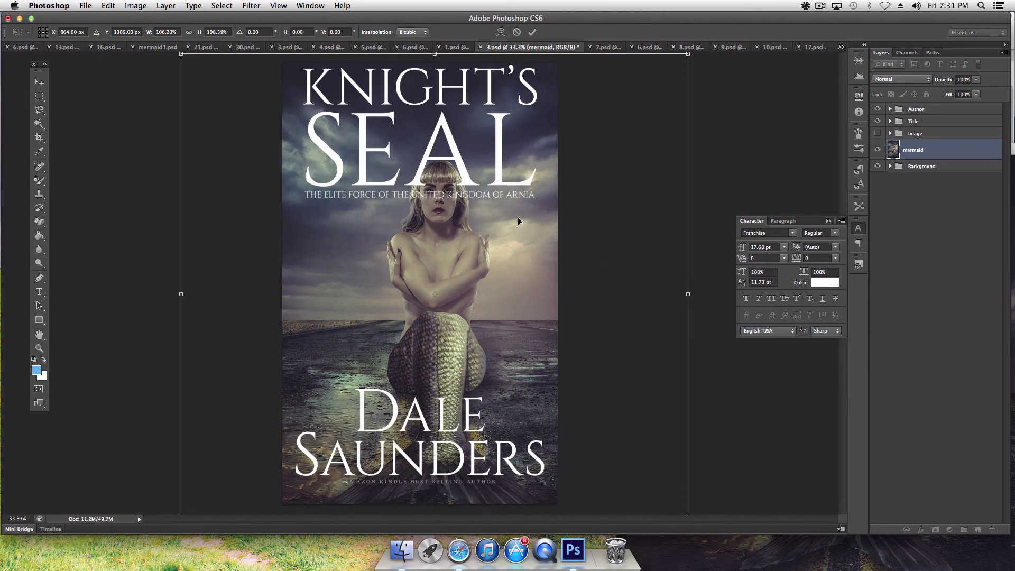
{"action": "key", "text": "Return"}
{"action": "left_click_drag", "start_coordinate": [454, 231], "coordinate": [447, 255]}
Step: Stretch the mermaid photo upward to fill the top of the cover, then bring up the I Am Alive cover
{"action": "key", "text": "ctrl+t"}
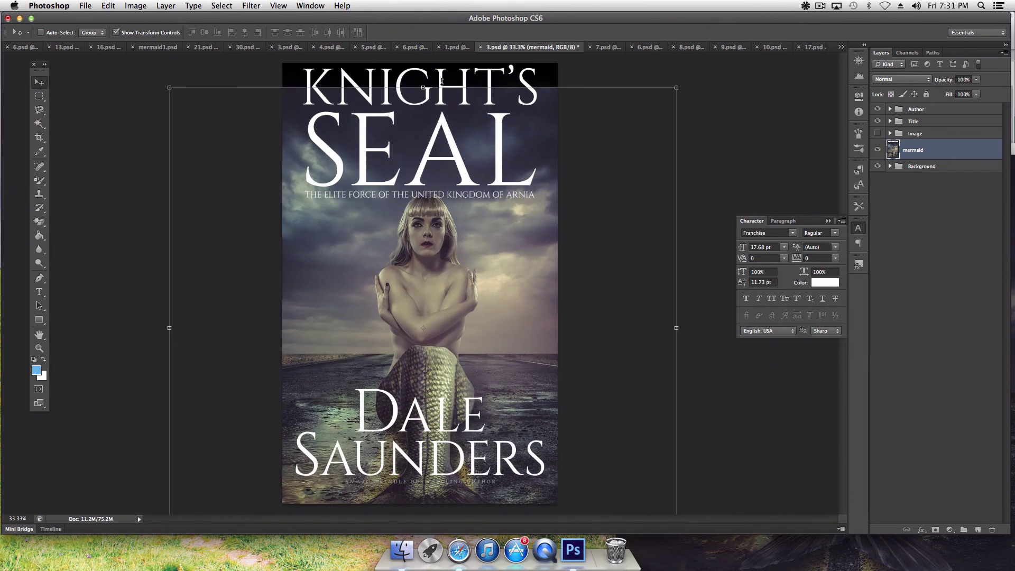
{"action": "left_click_drag", "start_coordinate": [426, 90], "coordinate": [424, 63]}
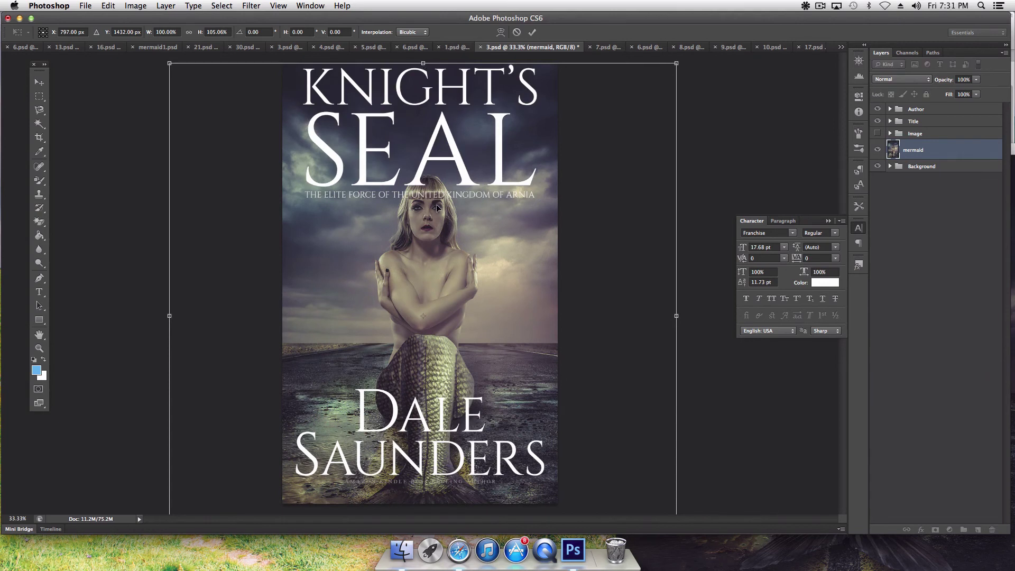
{"action": "key", "text": "Return"}
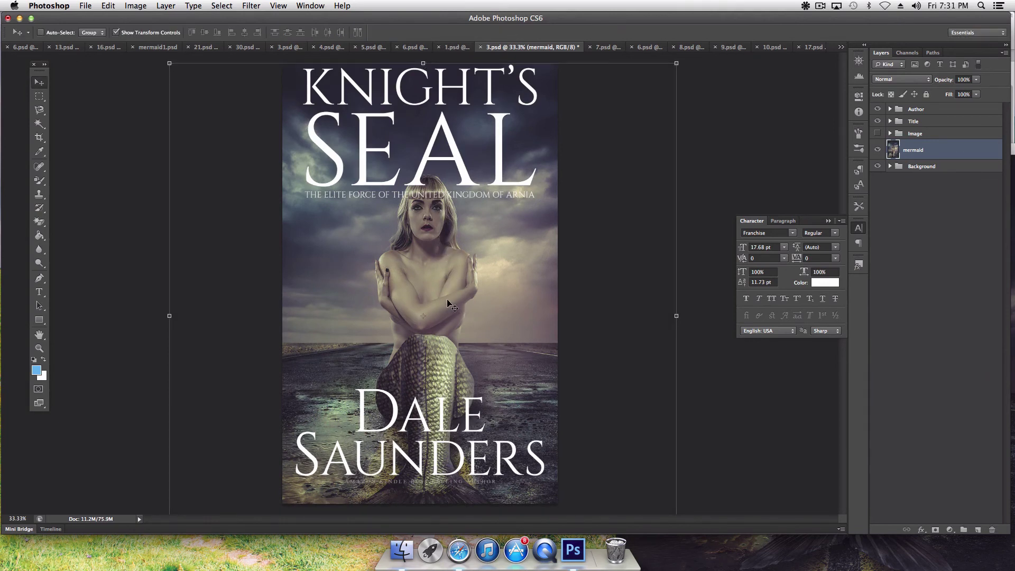
{"action": "left_click", "coordinate": [616, 47]}
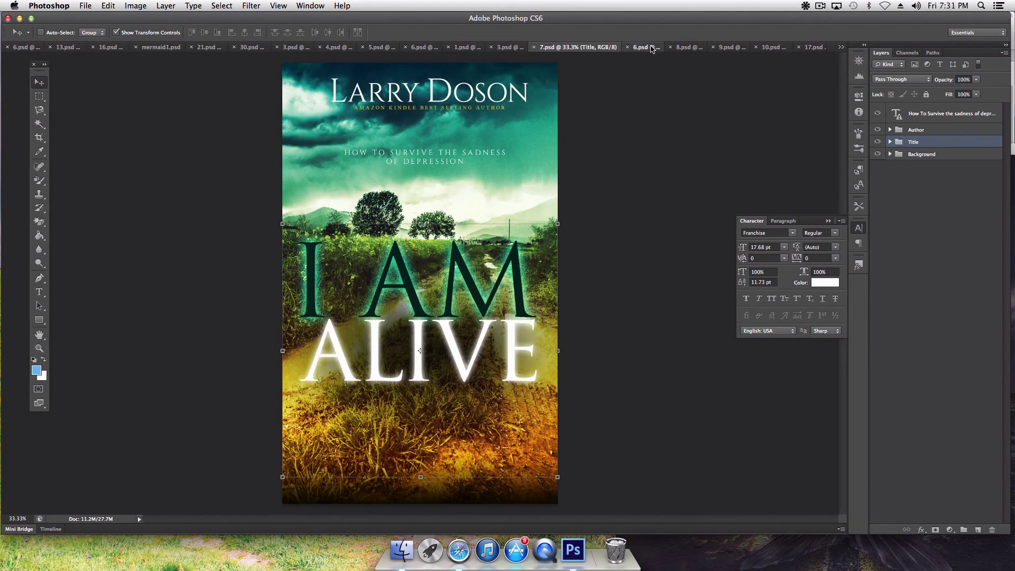
Step: On the Not an Ordinary Woman cover, move the mermaid layer beneath the title and raise her
{"action": "left_click", "coordinate": [652, 48]}
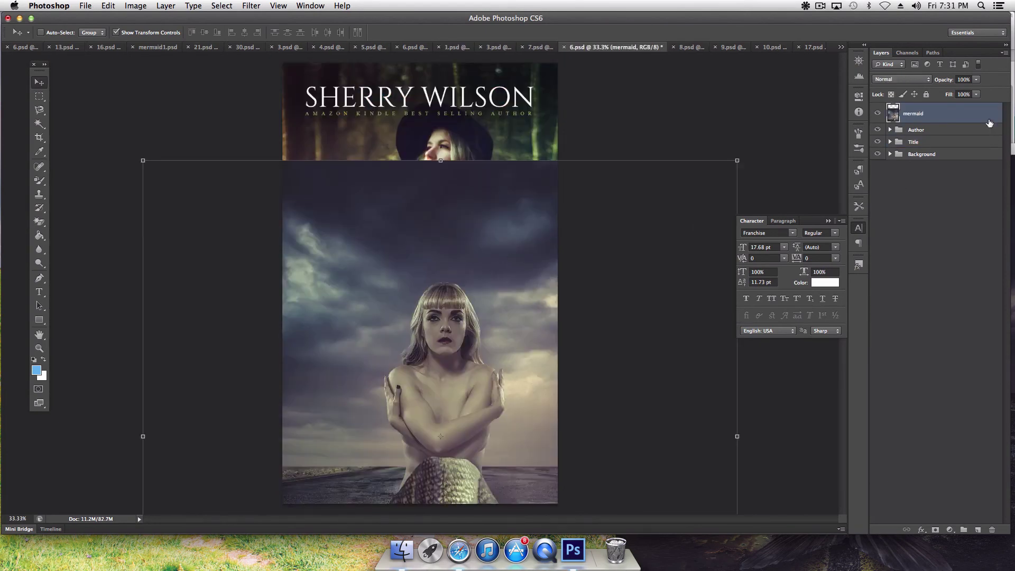
{"action": "left_click_drag", "start_coordinate": [940, 135], "coordinate": [939, 150]}
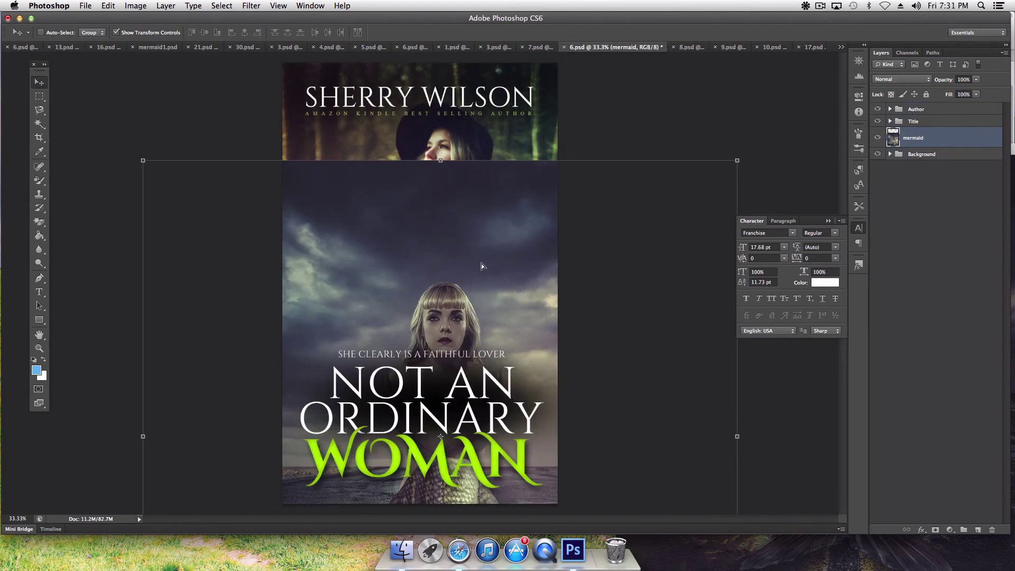
{"action": "left_click_drag", "start_coordinate": [481, 266], "coordinate": [463, 143]}
{"action": "left_click", "coordinate": [39, 335]}
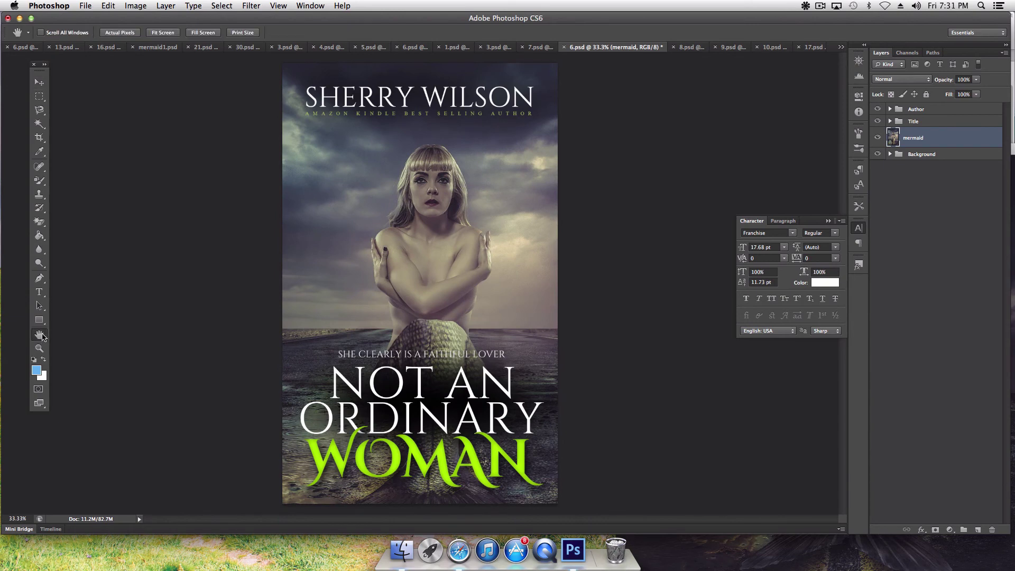
{"action": "left_click", "coordinate": [687, 48]}
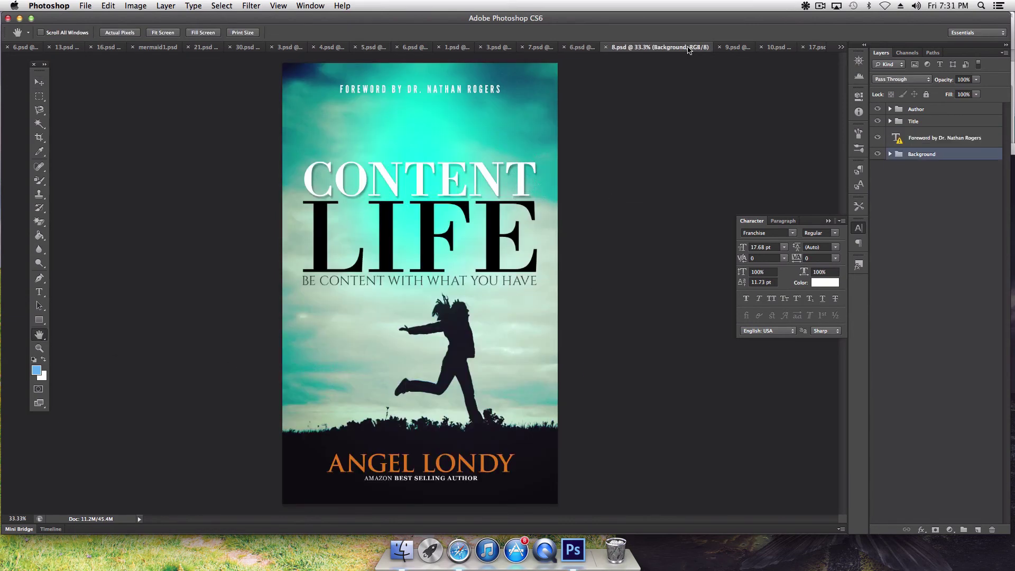
Step: Copy the mermaid photo from its window onto the Content Life cover
{"action": "left_click", "coordinate": [870, 567]}
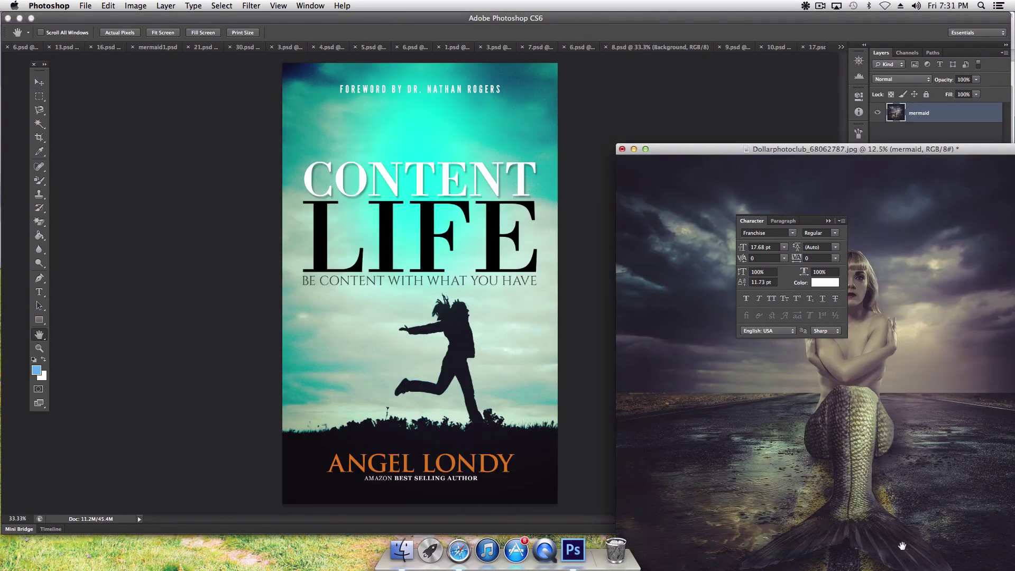
{"action": "left_click", "coordinate": [40, 80]}
{"action": "left_click_drag", "start_coordinate": [478, 213], "coordinate": [457, 246]}
Step: Reposition the mermaid without resizing until her tail fills the lower cover
{"action": "left_click_drag", "start_coordinate": [446, 189], "coordinate": [531, 179]}
{"action": "left_click_drag", "start_coordinate": [375, 144], "coordinate": [567, 230]}
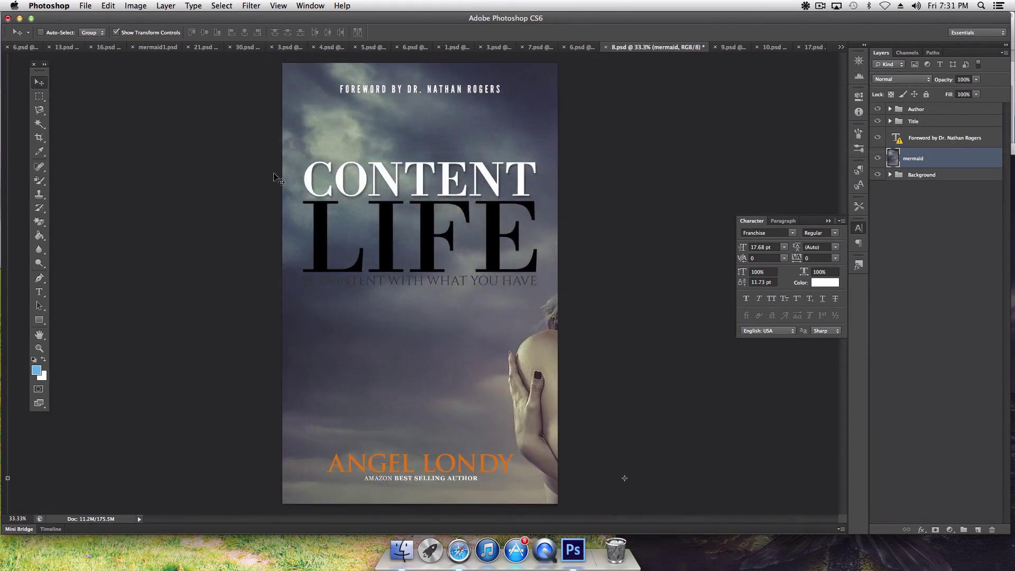
{"action": "left_click_drag", "start_coordinate": [247, 130], "coordinate": [243, 217]}
{"action": "left_click_drag", "start_coordinate": [202, 143], "coordinate": [534, 418]}
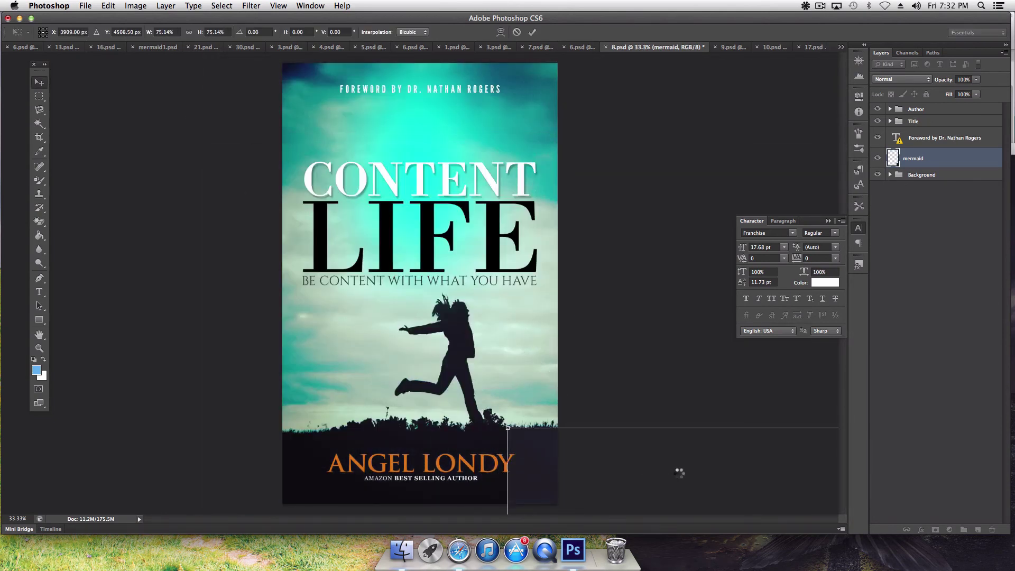
{"action": "key", "text": "Escape"}
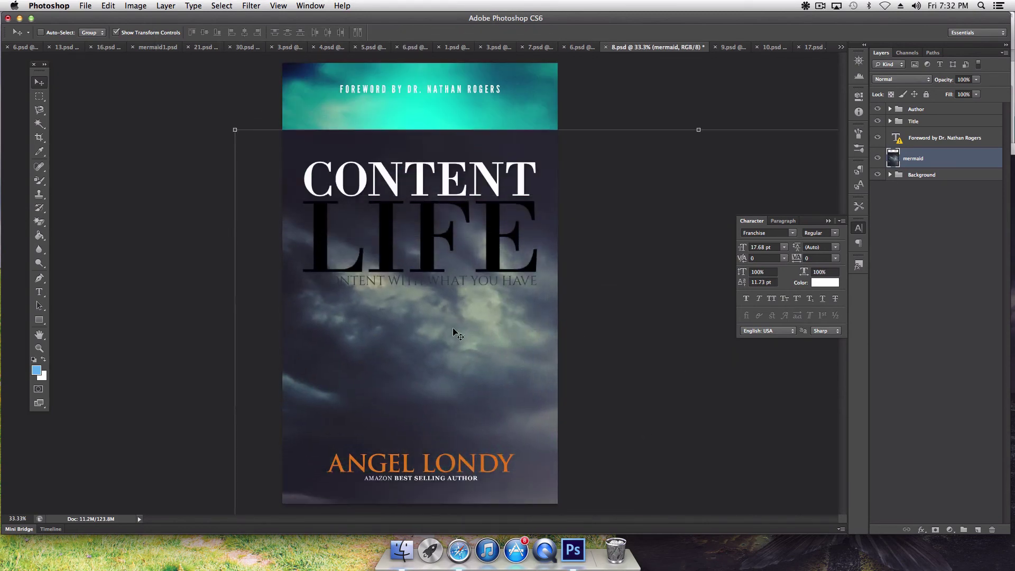
{"action": "left_click_drag", "start_coordinate": [454, 332], "coordinate": [347, 209]}
{"action": "left_click_drag", "start_coordinate": [434, 385], "coordinate": [432, 285]}
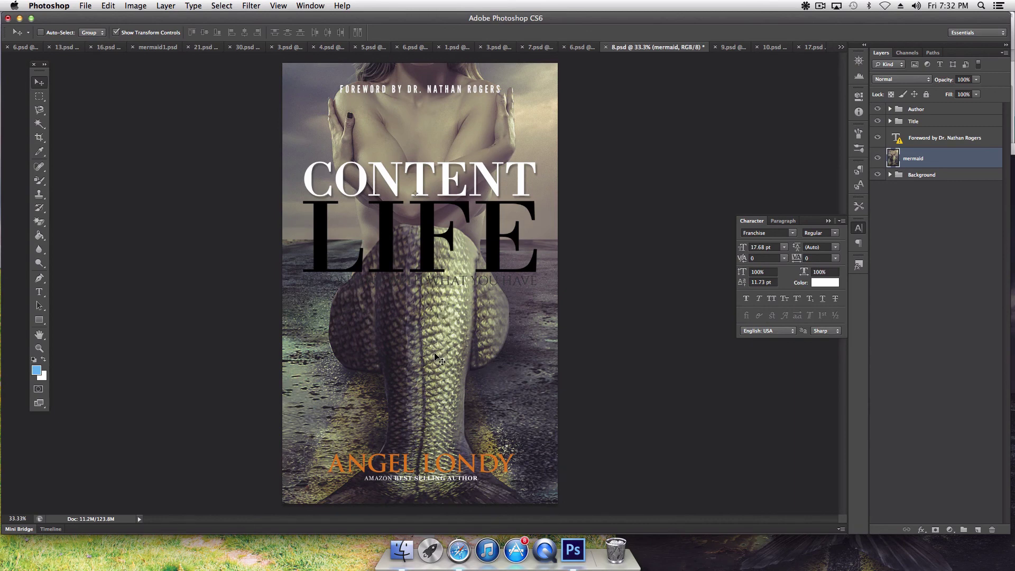
{"action": "left_click_drag", "start_coordinate": [434, 353], "coordinate": [438, 332]}
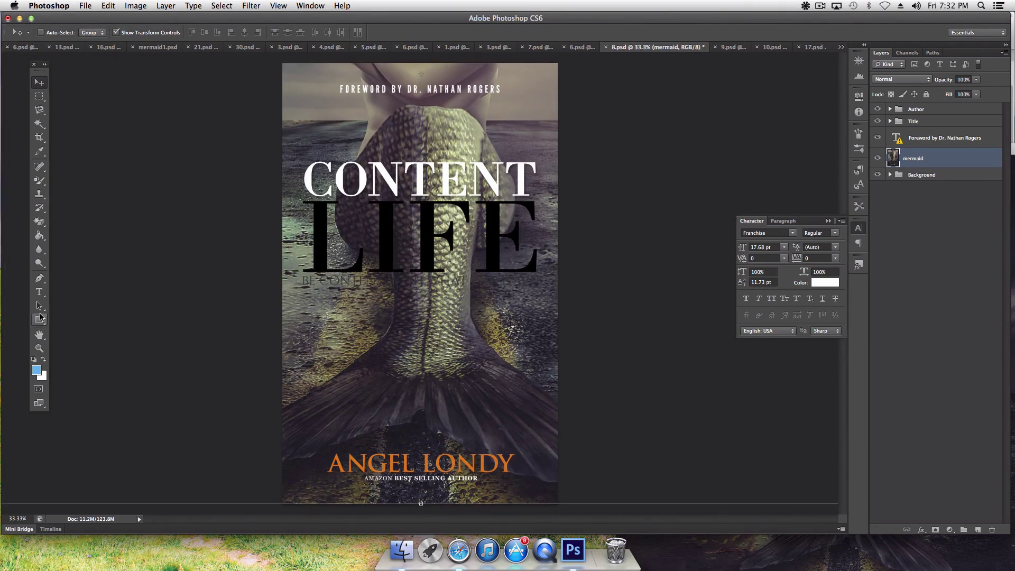
Step: Replace the title word CONTENT with MISSING
{"action": "left_click", "coordinate": [45, 293]}
{"action": "left_click", "coordinate": [405, 178]}
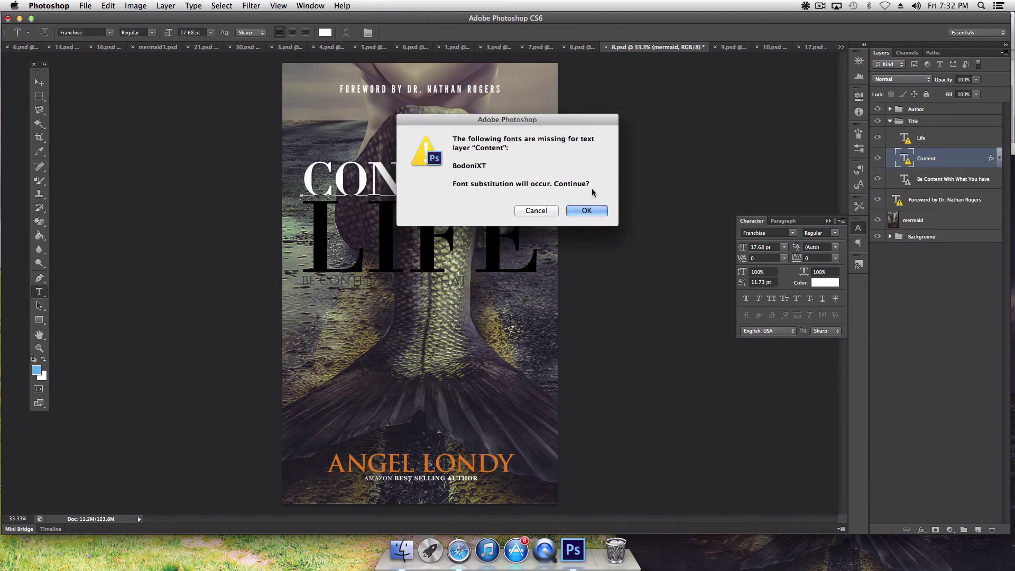
{"action": "left_click", "coordinate": [585, 210]}
{"action": "double_click", "coordinate": [403, 179]}
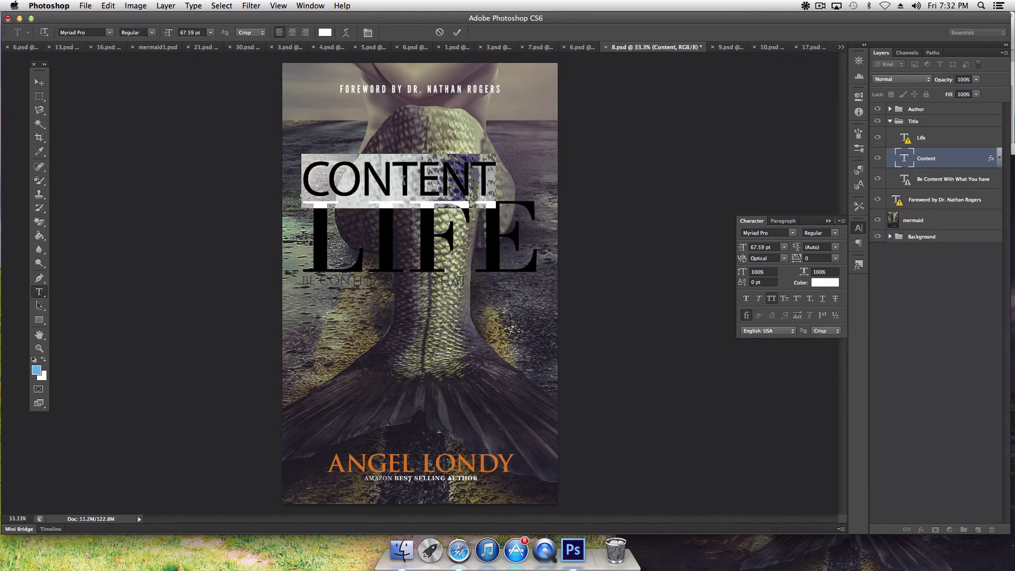
{"action": "type", "text": "MISSING"}
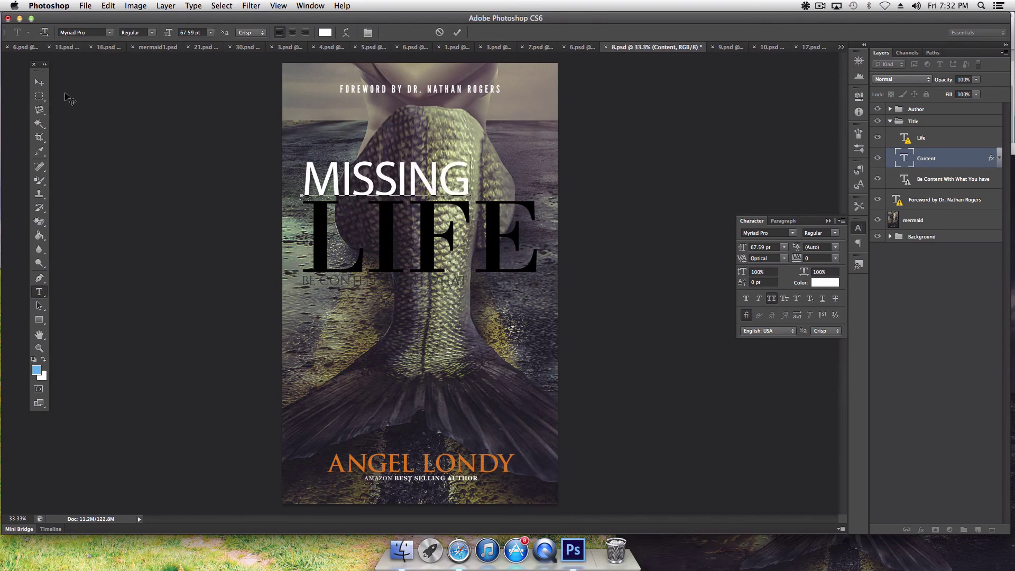
{"action": "left_click", "coordinate": [39, 82]}
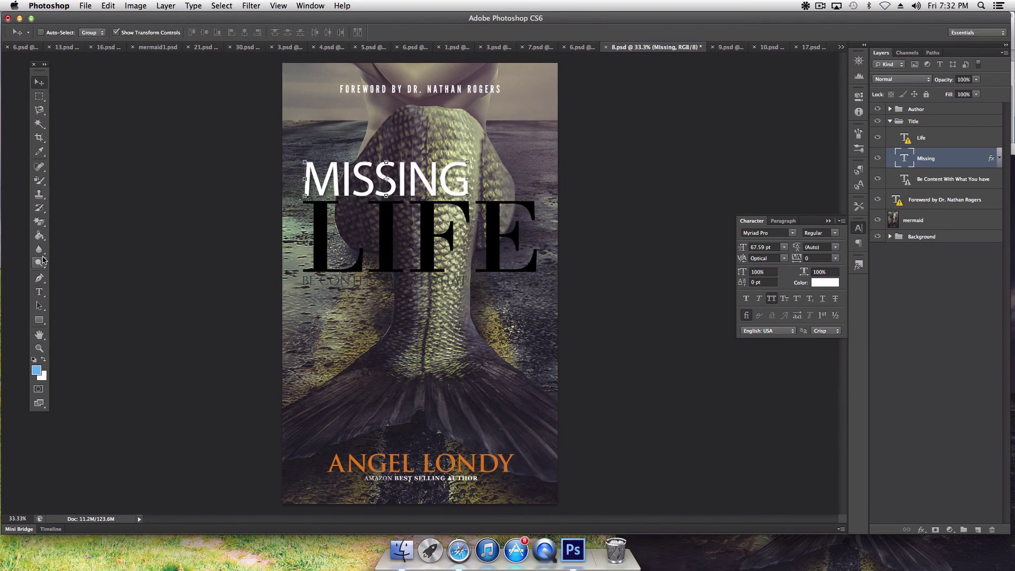
Step: Replace the title word LIFE with MERMAID
{"action": "left_click", "coordinate": [39, 292]}
{"action": "left_click", "coordinate": [419, 240]}
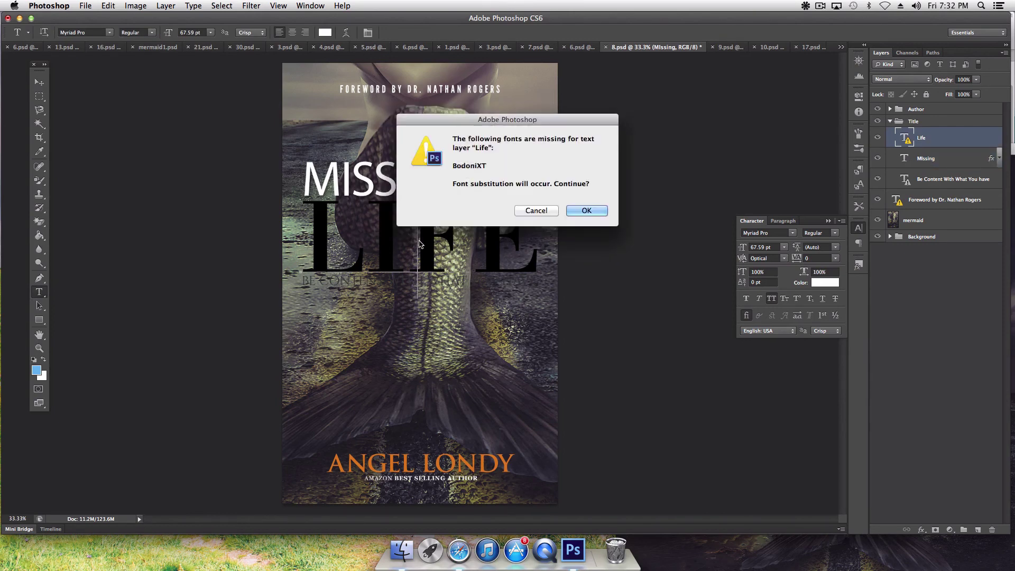
{"action": "left_click", "coordinate": [587, 211]}
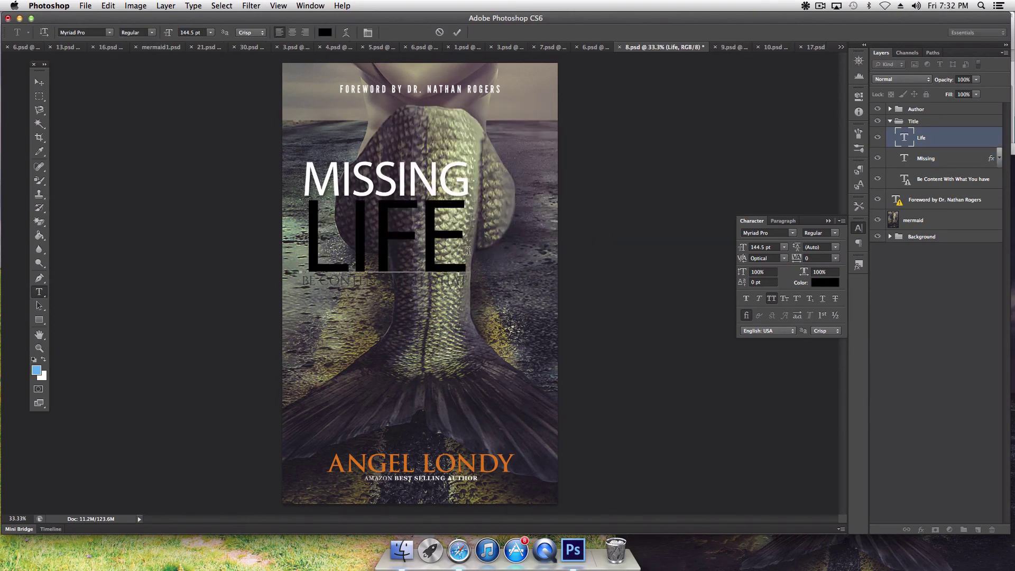
{"action": "double_click", "coordinate": [393, 239]}
{"action": "type", "text": "MERM"}
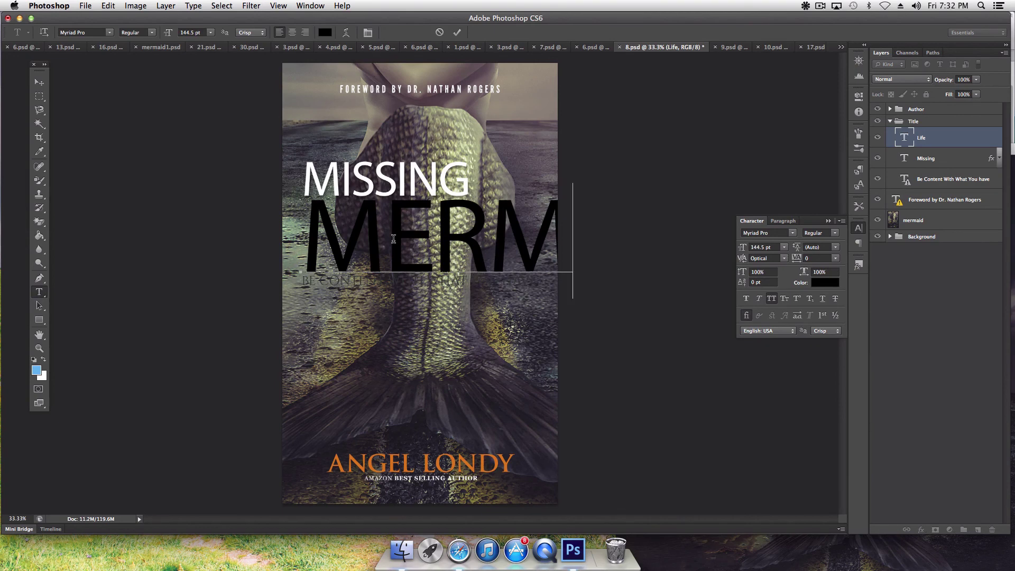
{"action": "key", "text": "BackSpace"}
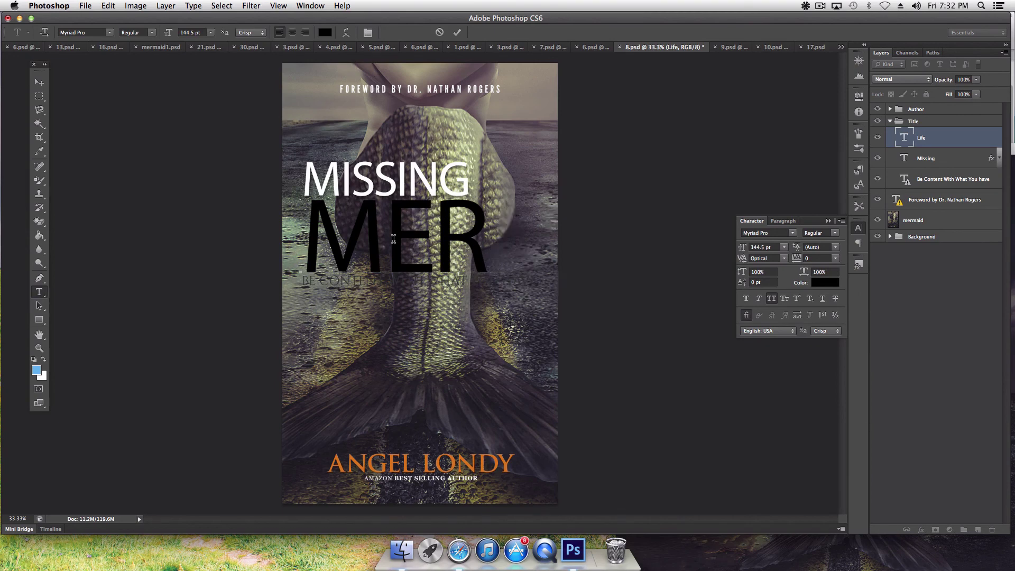
{"action": "type", "text": "M"}
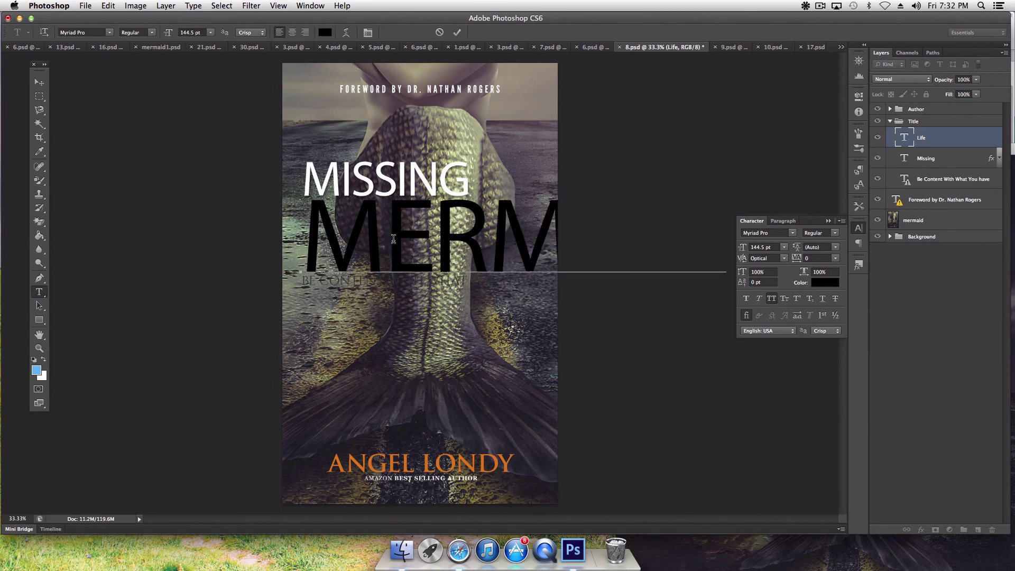
{"action": "left_click", "coordinate": [39, 82]}
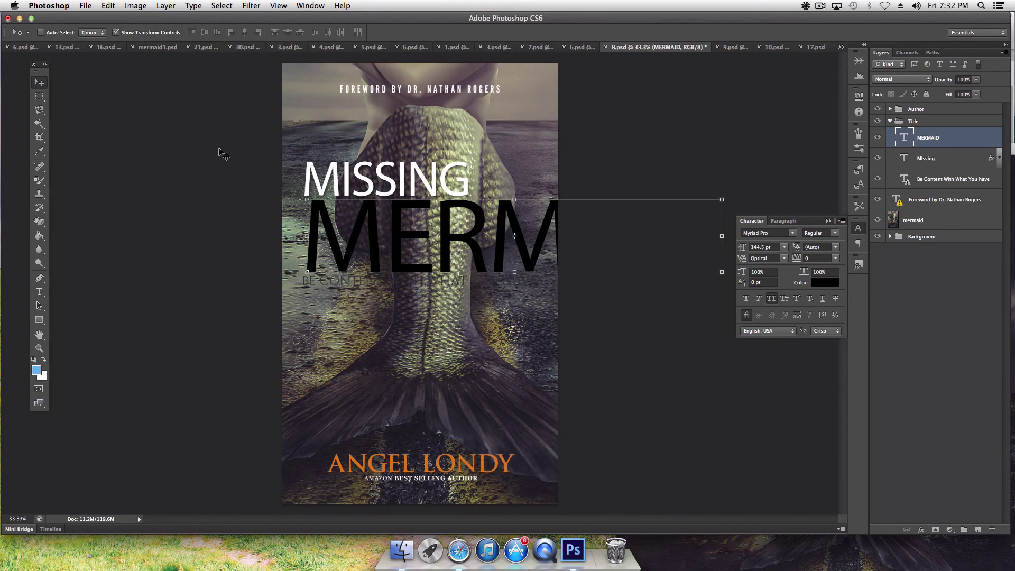
Step: Set MERMAID to Cinzel Bold, reduce its size, tighten tracking to -60 and move it up
{"action": "left_click", "coordinate": [792, 233]}
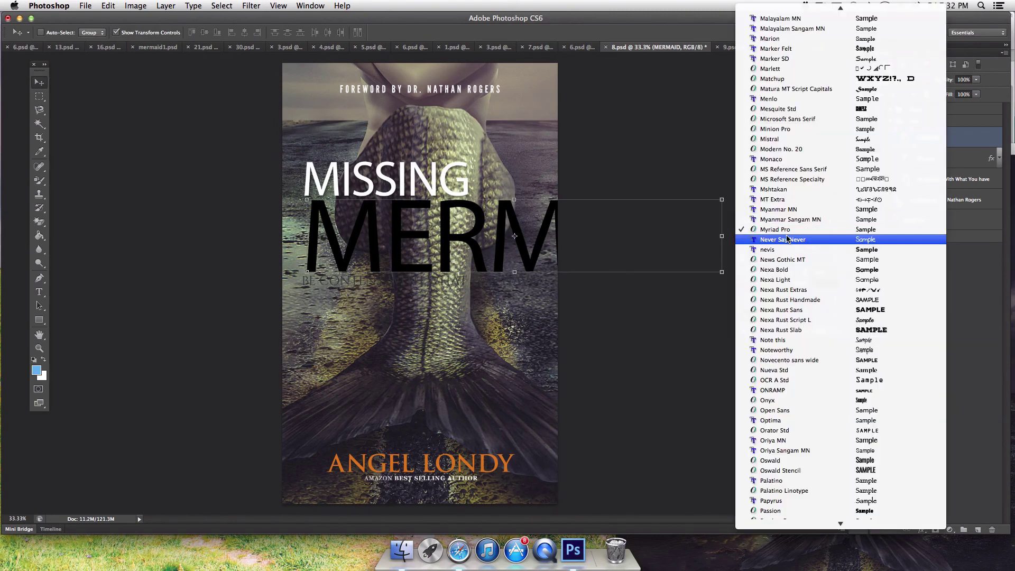
{"action": "scroll", "coordinate": [787, 239], "scroll_direction": "up", "scroll_amount": 10}
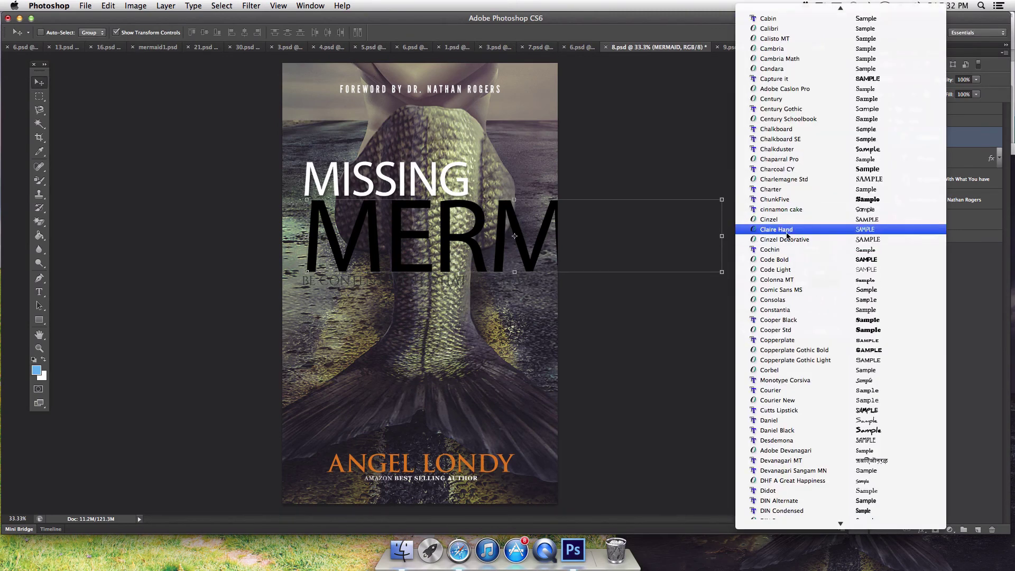
{"action": "left_click", "coordinate": [781, 219]}
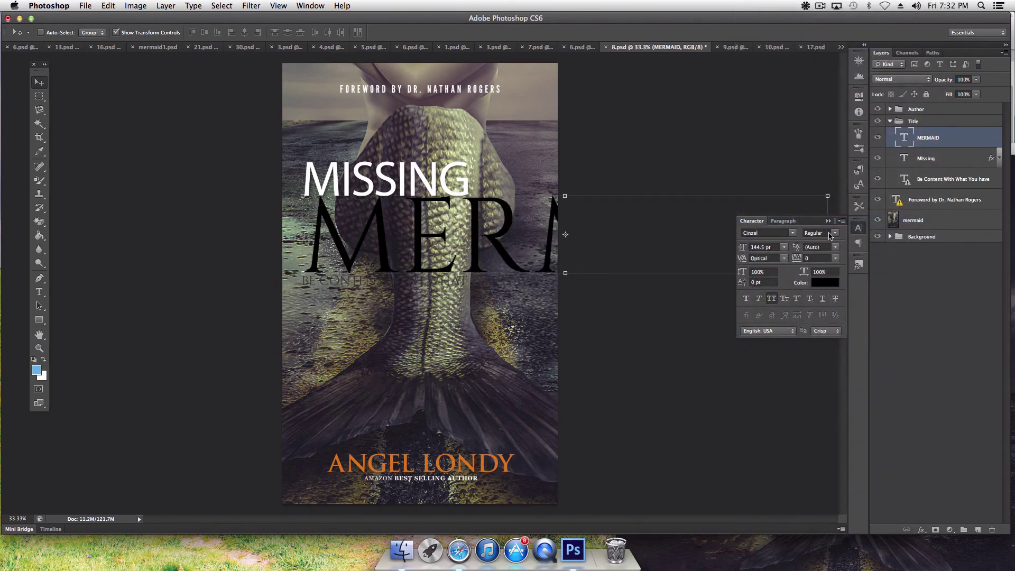
{"action": "left_click", "coordinate": [833, 236]}
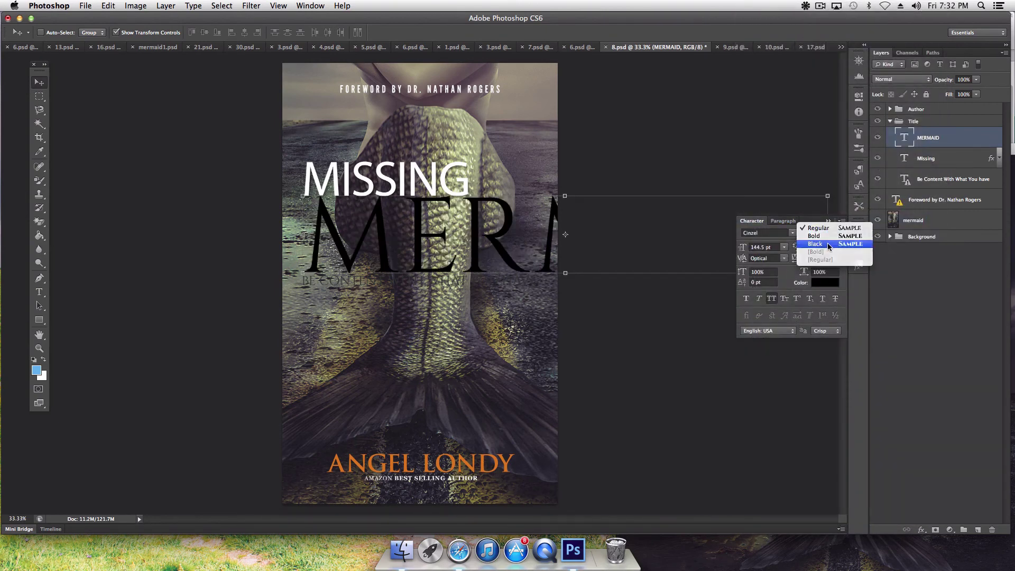
{"action": "left_click", "coordinate": [829, 247]}
{"action": "left_click", "coordinate": [828, 237]}
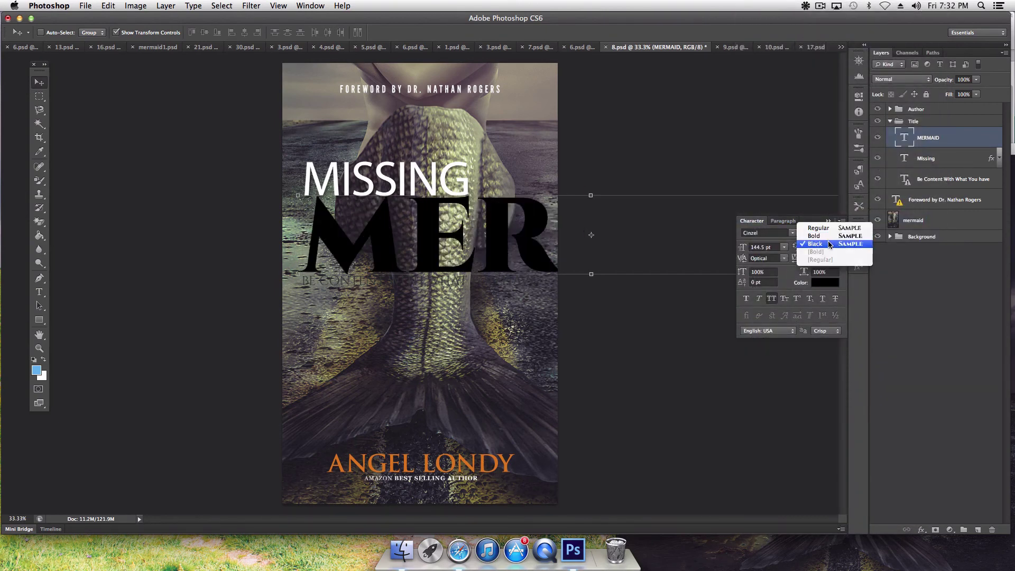
{"action": "left_click", "coordinate": [816, 240]}
{"action": "left_click_drag", "start_coordinate": [742, 250], "coordinate": [721, 256]}
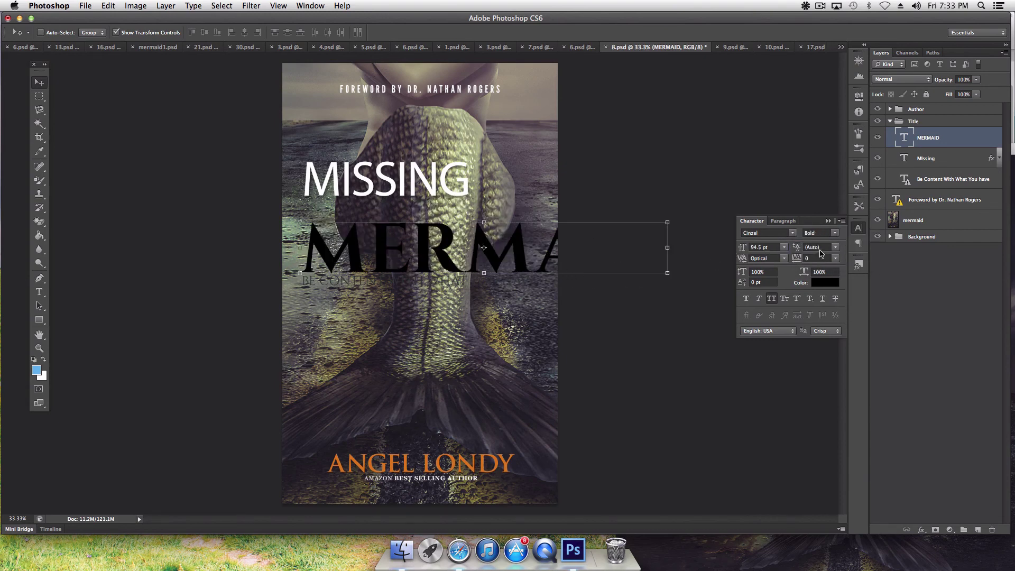
{"action": "left_click_drag", "start_coordinate": [798, 262], "coordinate": [699, 264]}
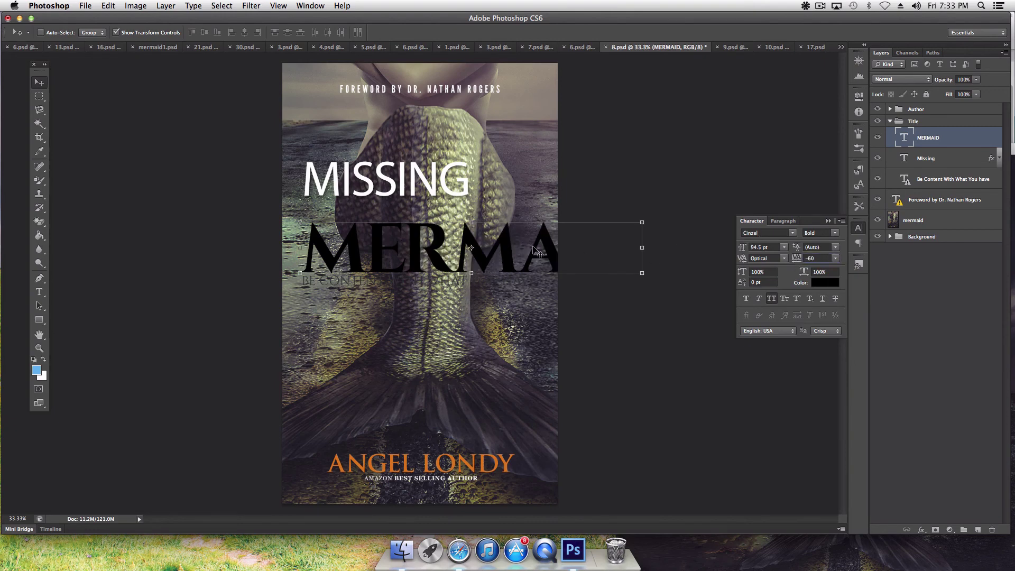
{"action": "left_click_drag", "start_coordinate": [533, 250], "coordinate": [505, 237]}
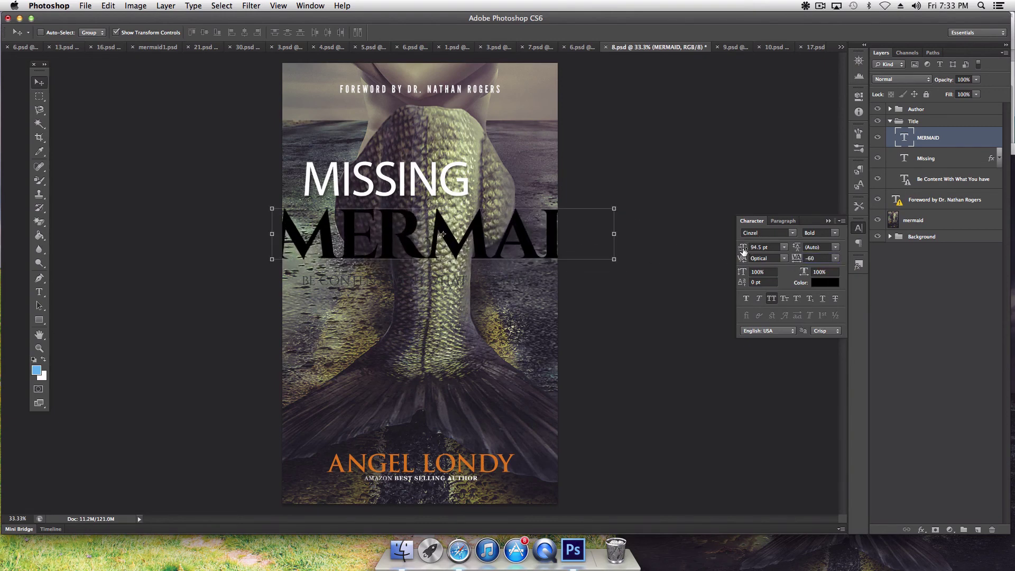
{"action": "left_click_drag", "start_coordinate": [743, 250], "coordinate": [740, 251]}
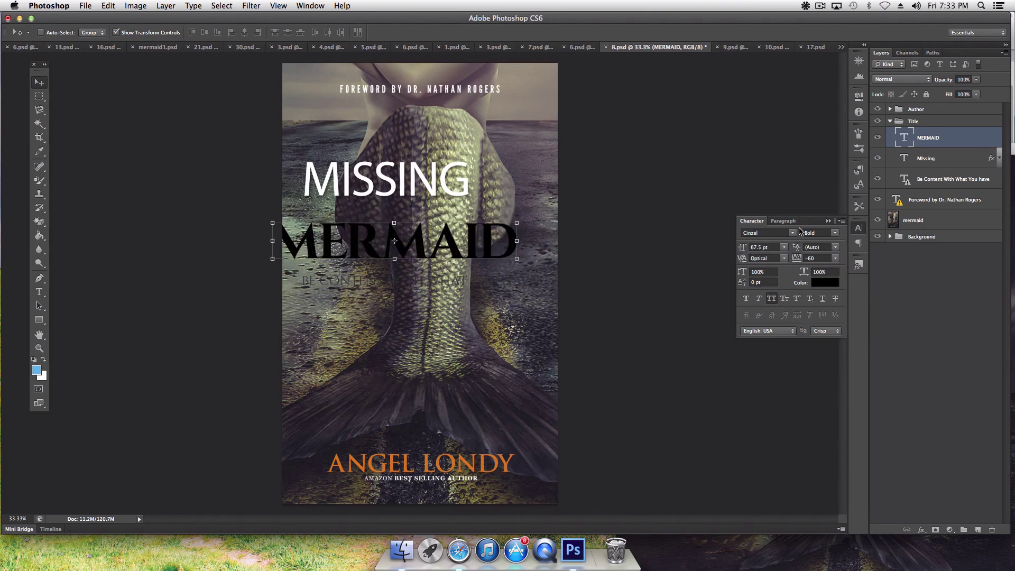
Step: Switch MERMAID to Cinzel Decorative and place it just beneath MISSING
{"action": "left_click", "coordinate": [791, 232]}
{"action": "left_click", "coordinate": [366, 268]}
{"action": "key", "text": "Down"}
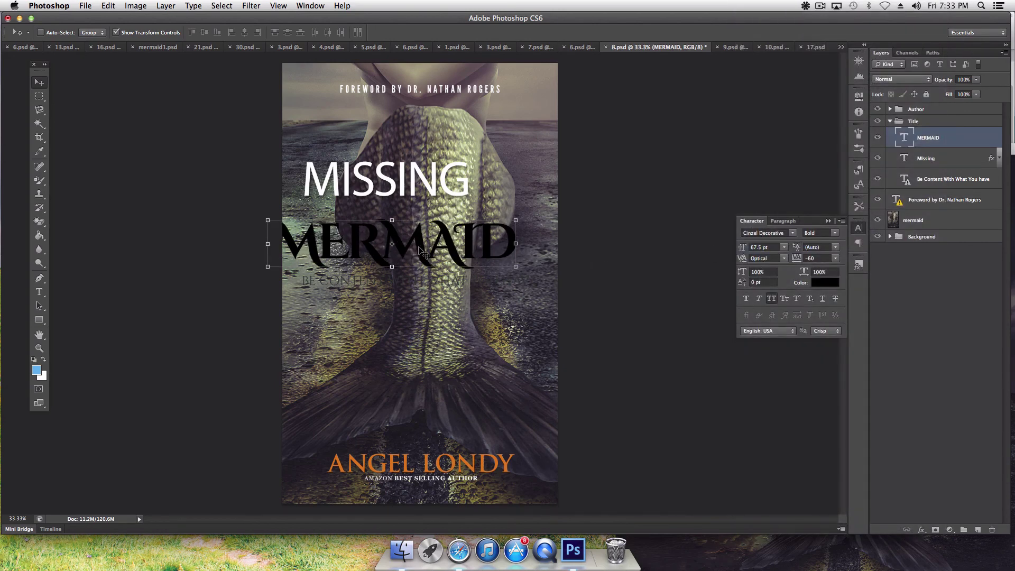
{"action": "left_click_drag", "start_coordinate": [417, 246], "coordinate": [444, 227]}
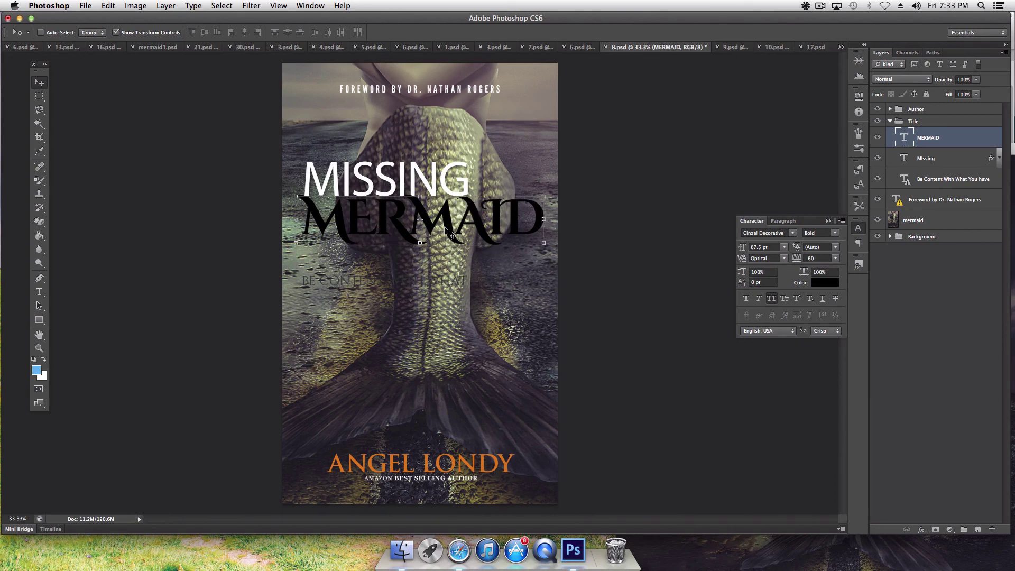
Step: Enlarge MISSING and set its font to Oswald Book
{"action": "left_click", "coordinate": [949, 163]}
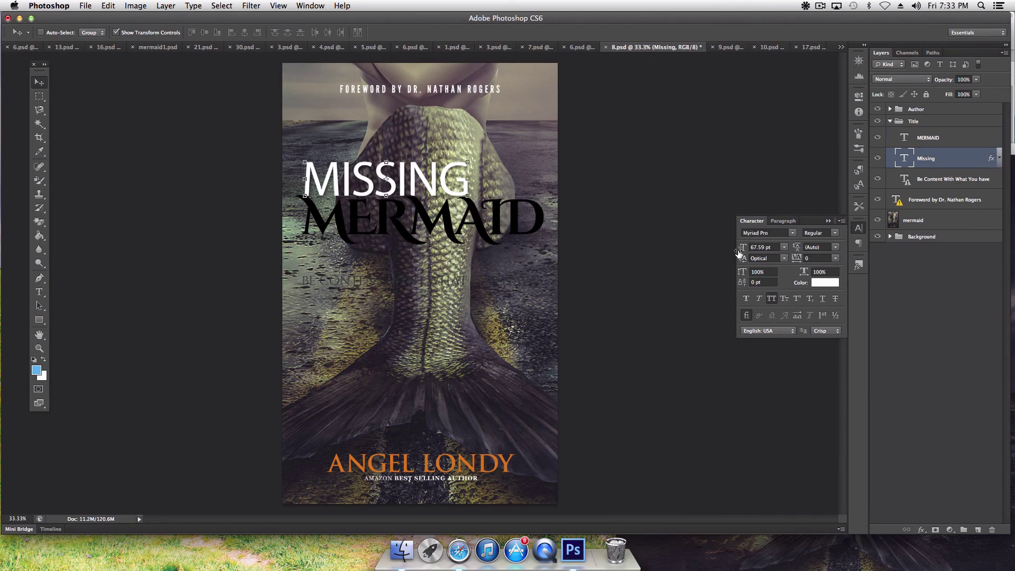
{"action": "left_click_drag", "start_coordinate": [739, 252], "coordinate": [750, 249]}
{"action": "left_click", "coordinate": [792, 233]}
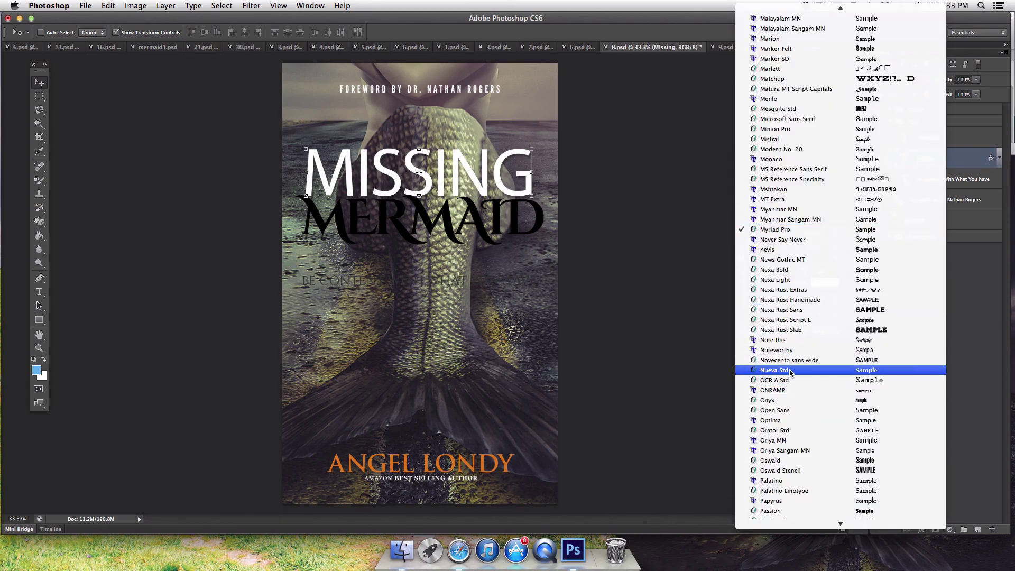
{"action": "scroll", "coordinate": [793, 417], "scroll_direction": "down", "scroll_amount": 5}
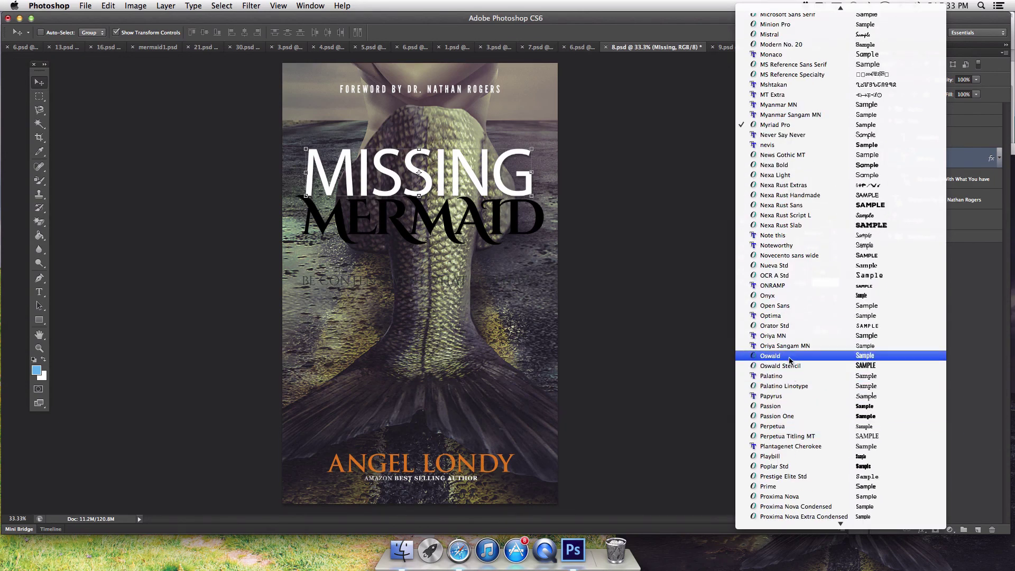
{"action": "left_click", "coordinate": [791, 355]}
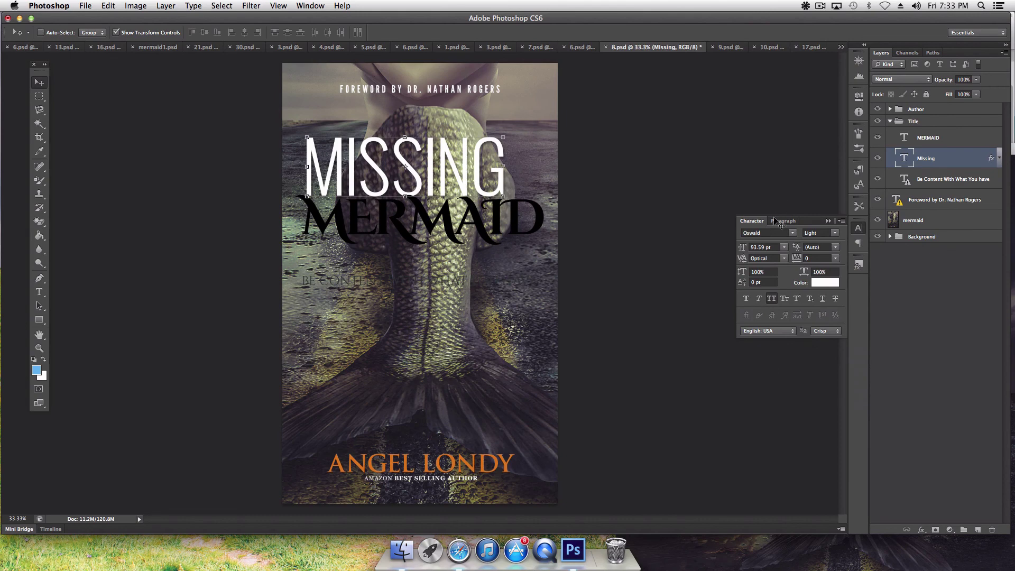
{"action": "left_click", "coordinate": [830, 239]}
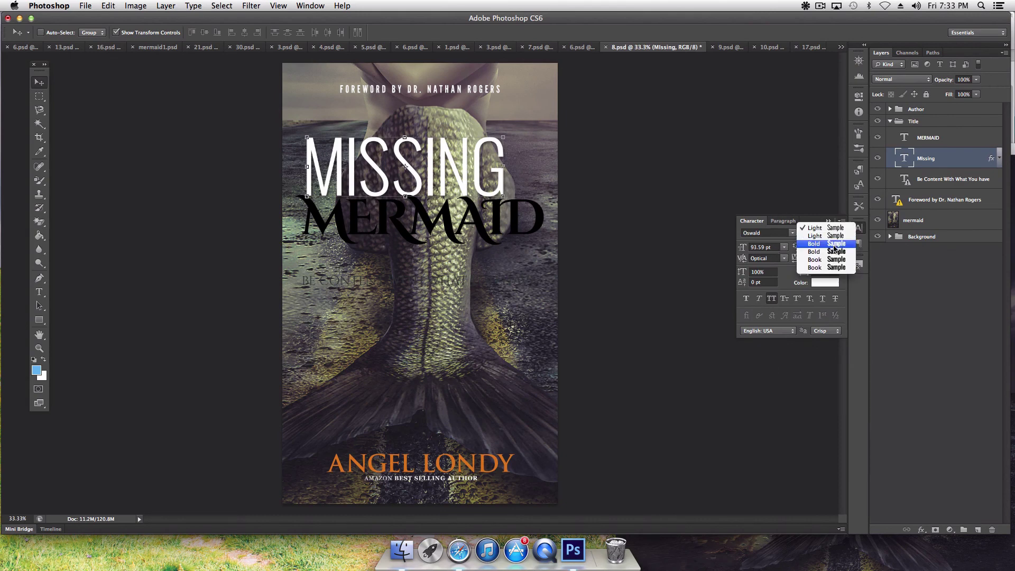
{"action": "left_click", "coordinate": [834, 260]}
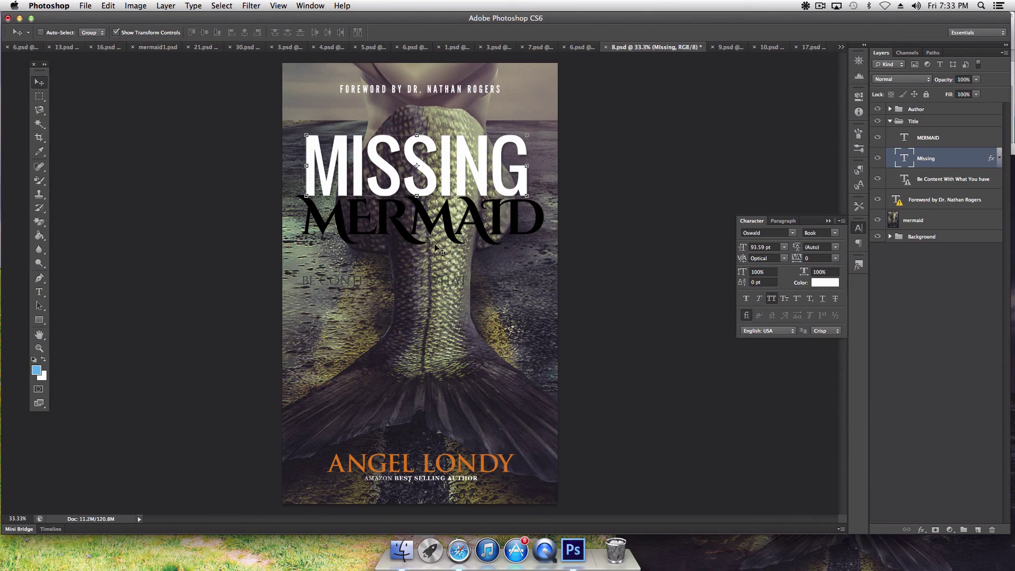
Step: Colour MISSING a muted brown, a96925, sampled from the orange author name
{"action": "left_click", "coordinate": [820, 282]}
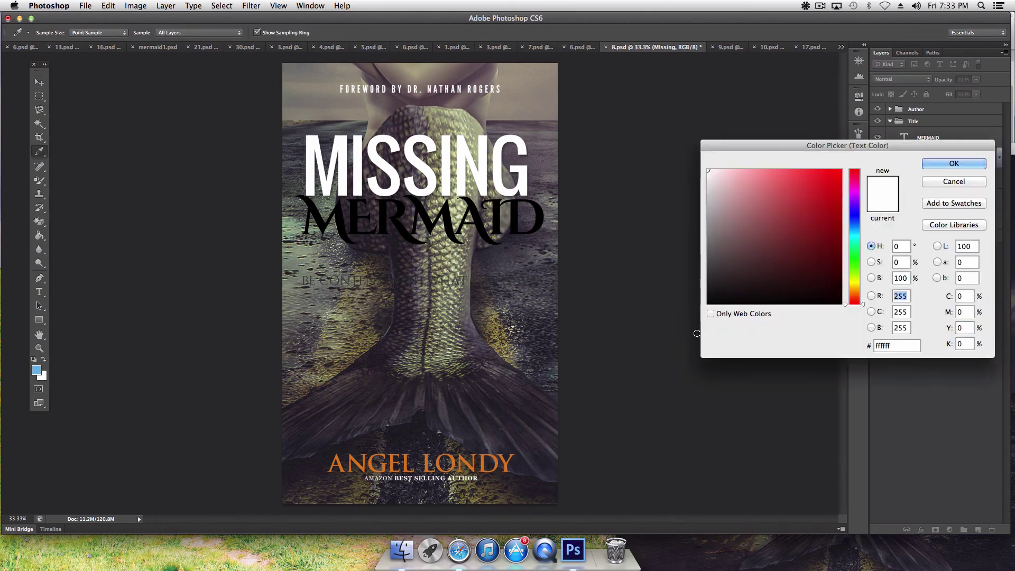
{"action": "left_click", "coordinate": [360, 486]}
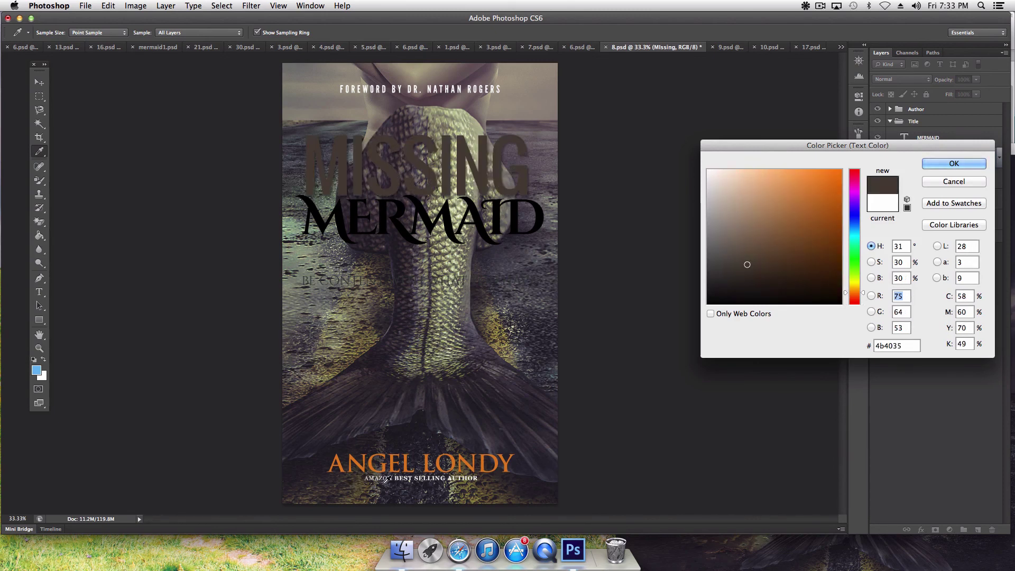
{"action": "left_click", "coordinate": [363, 485]}
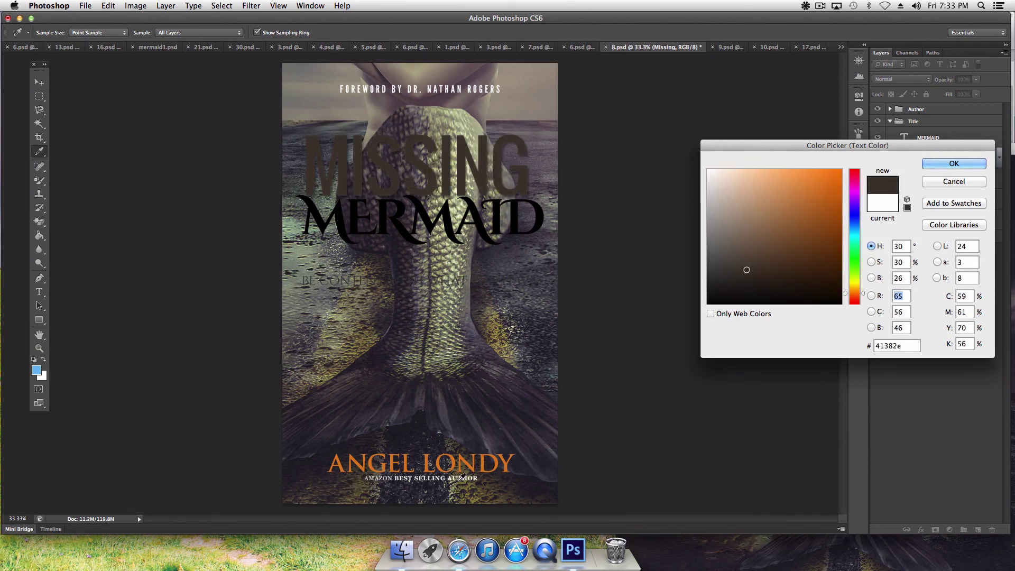
{"action": "left_click", "coordinate": [463, 463]}
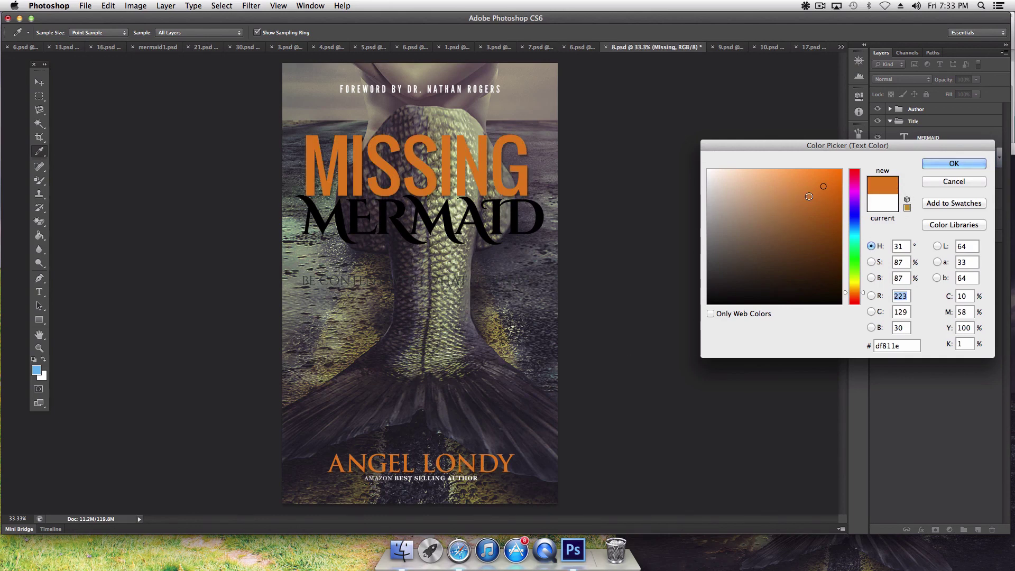
{"action": "left_click", "coordinate": [811, 215]}
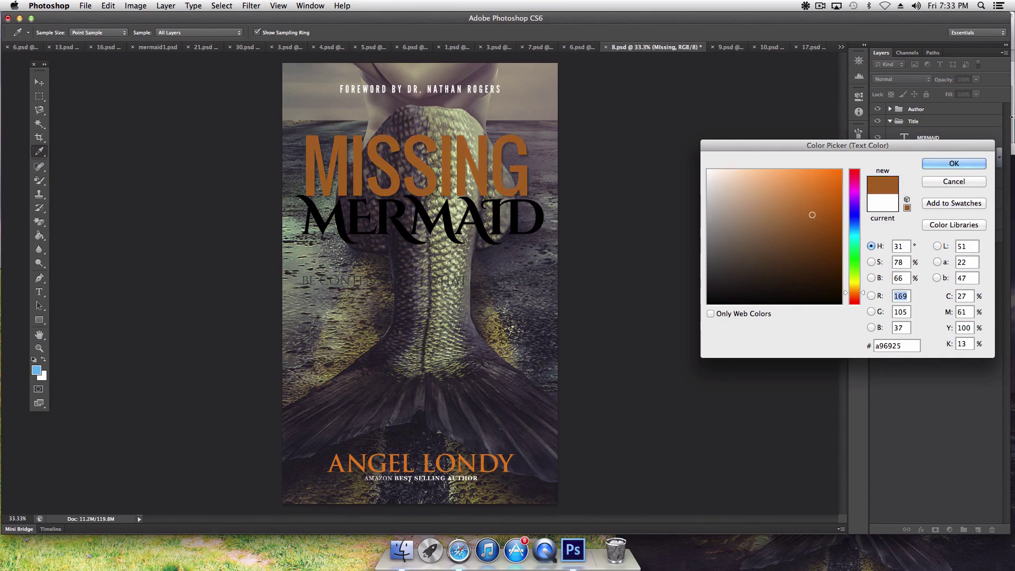
{"action": "key", "text": "Return"}
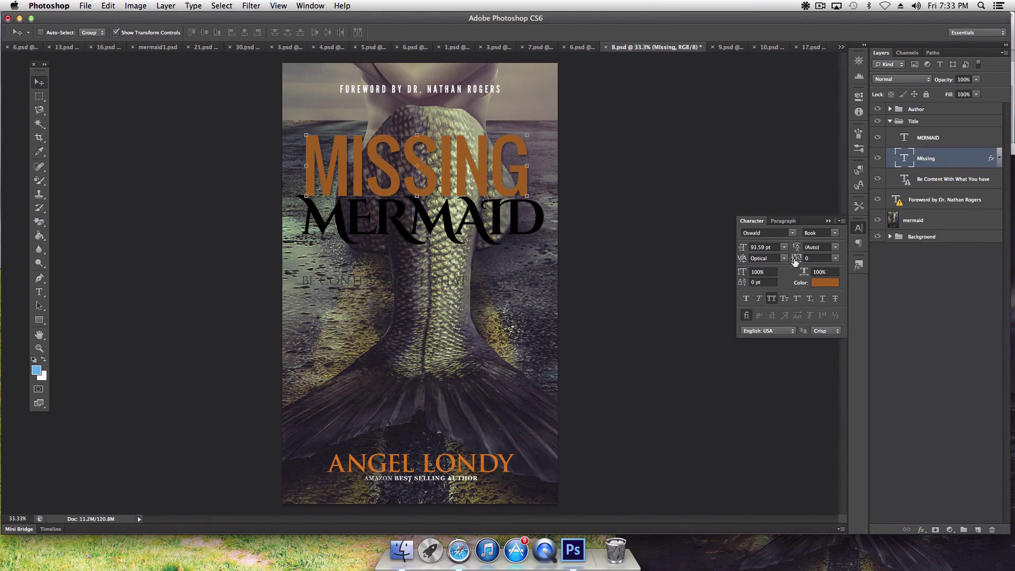
Step: Enlarge the MISSING text and move it up and left on the cover
{"action": "left_click_drag", "start_coordinate": [744, 246], "coordinate": [749, 250]}
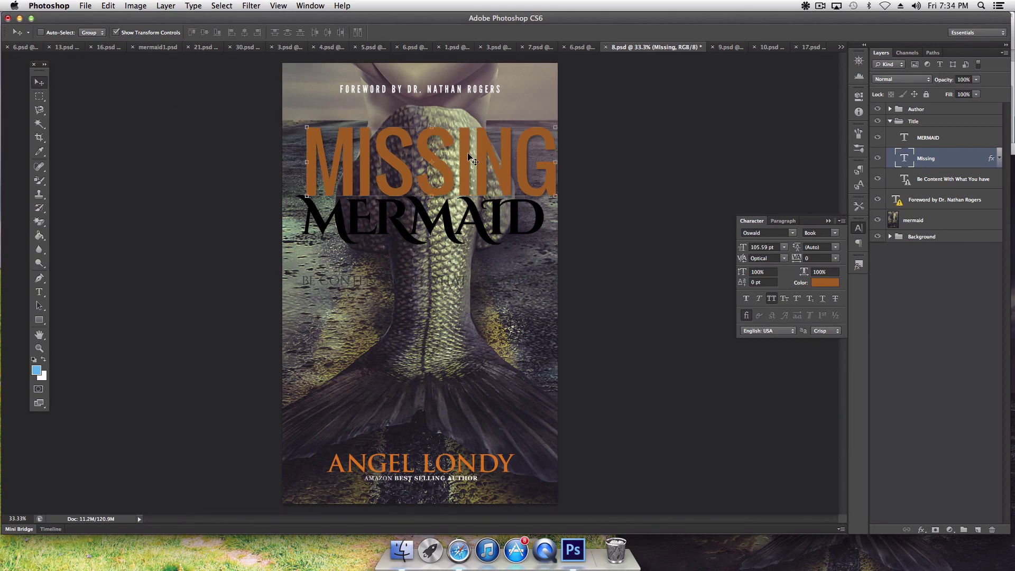
{"action": "left_click_drag", "start_coordinate": [462, 155], "coordinate": [454, 130]}
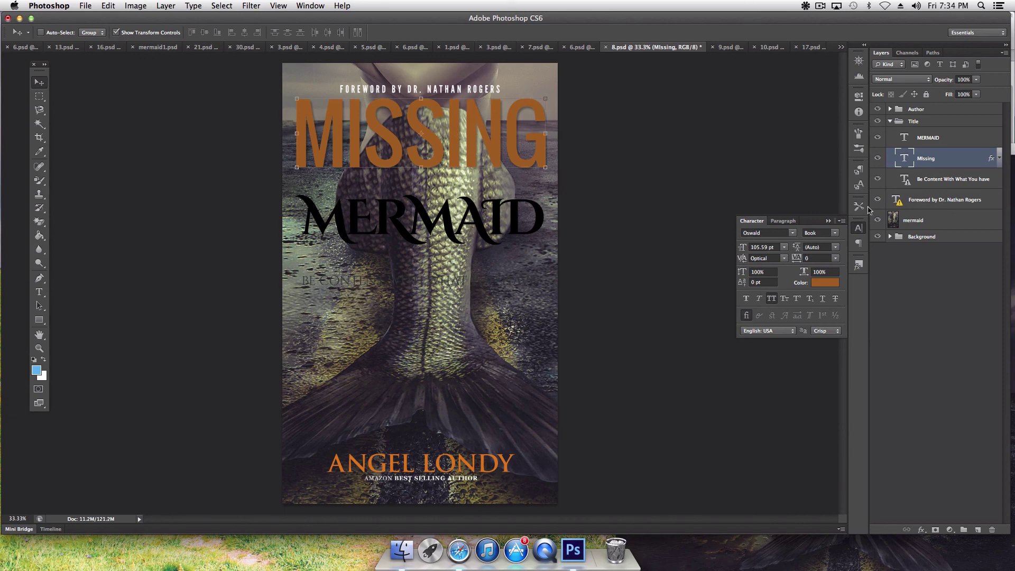
{"action": "left_click", "coordinate": [913, 218]}
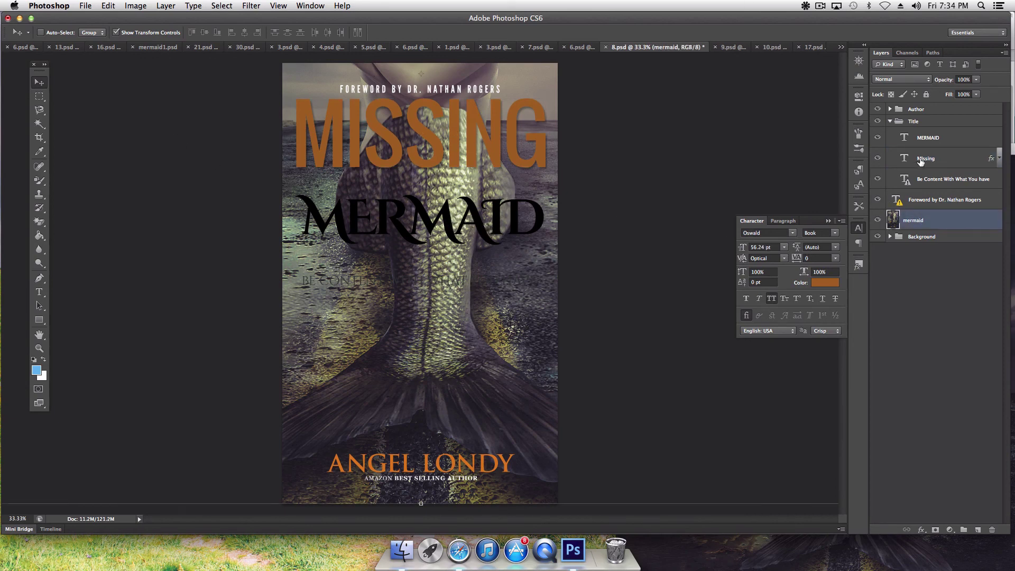
Step: Size MERMAID to 72.44 pt and tuck it just beneath MISSING
{"action": "left_click", "coordinate": [927, 139]}
{"action": "left_click_drag", "start_coordinate": [479, 217], "coordinate": [479, 185]}
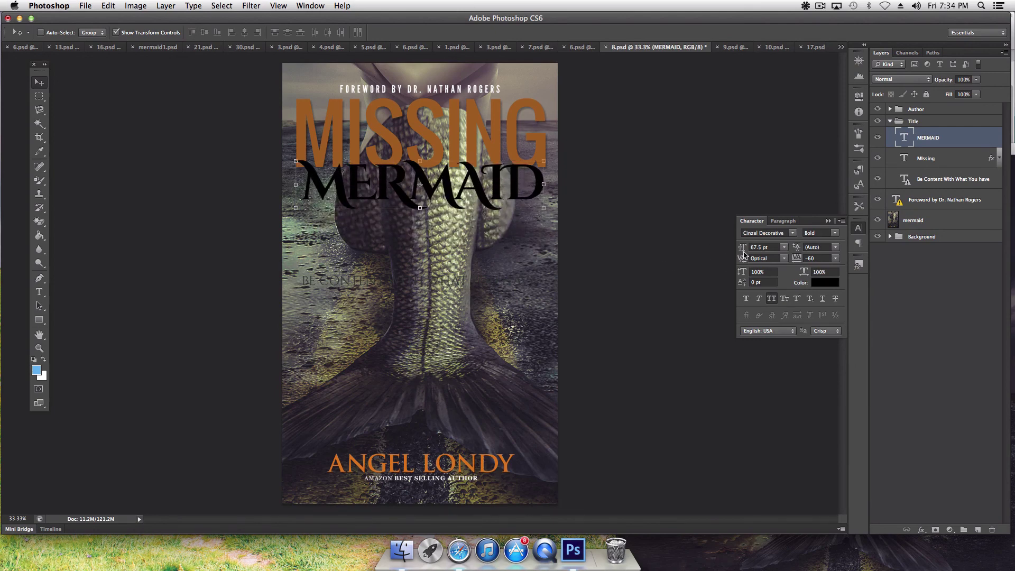
{"action": "left_click_drag", "start_coordinate": [742, 248], "coordinate": [744, 249]}
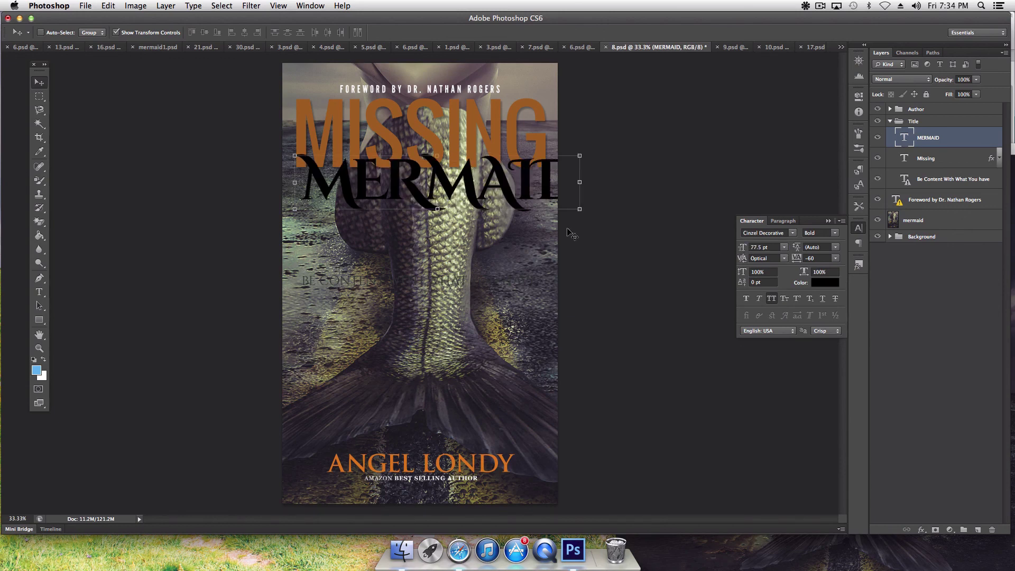
{"action": "key", "text": "super+t"}
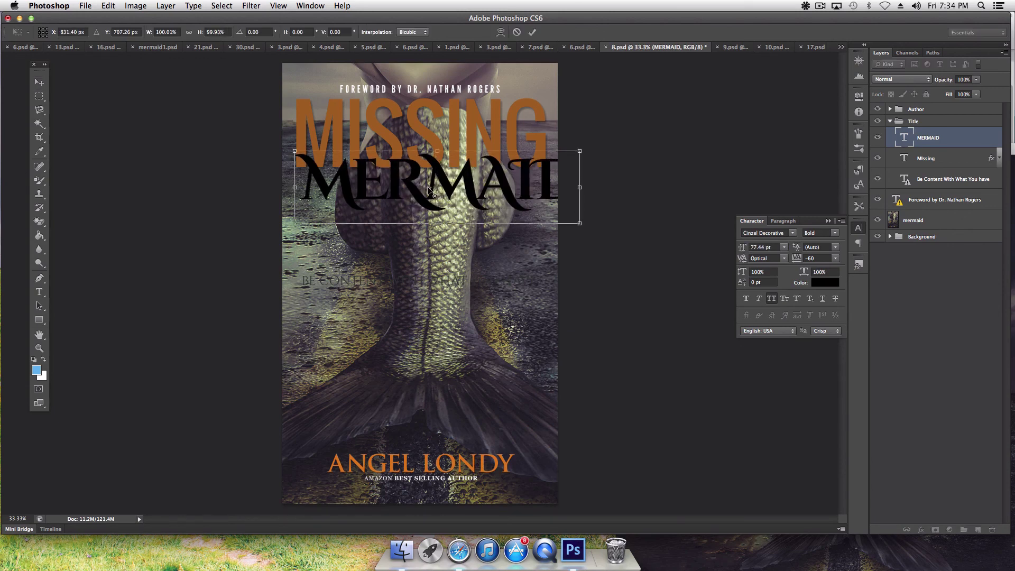
{"action": "left_click", "coordinate": [109, 6]}
{"action": "left_click", "coordinate": [117, 19]}
{"action": "left_click_drag", "start_coordinate": [468, 189], "coordinate": [451, 194]}
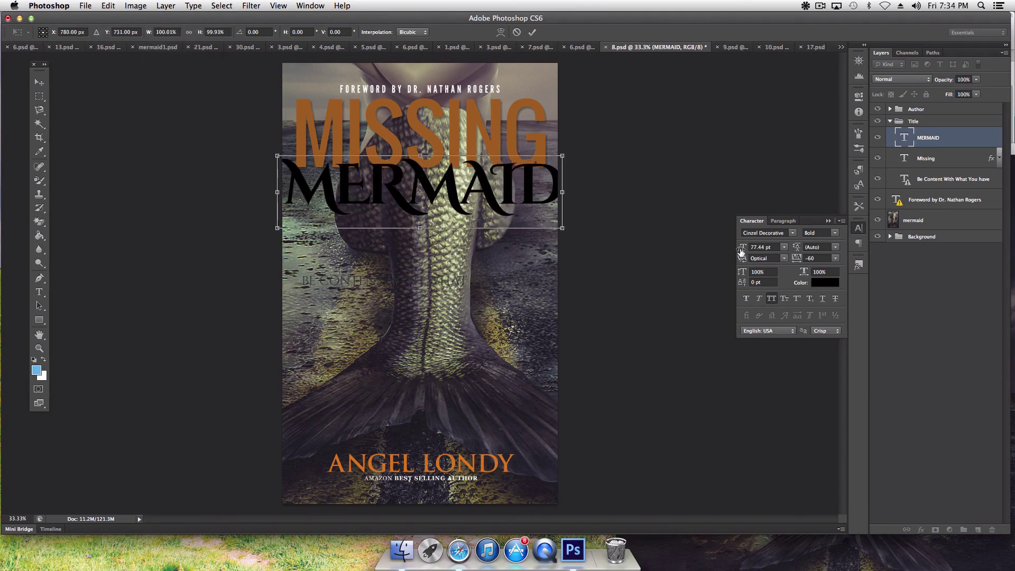
{"action": "key", "text": "Return"}
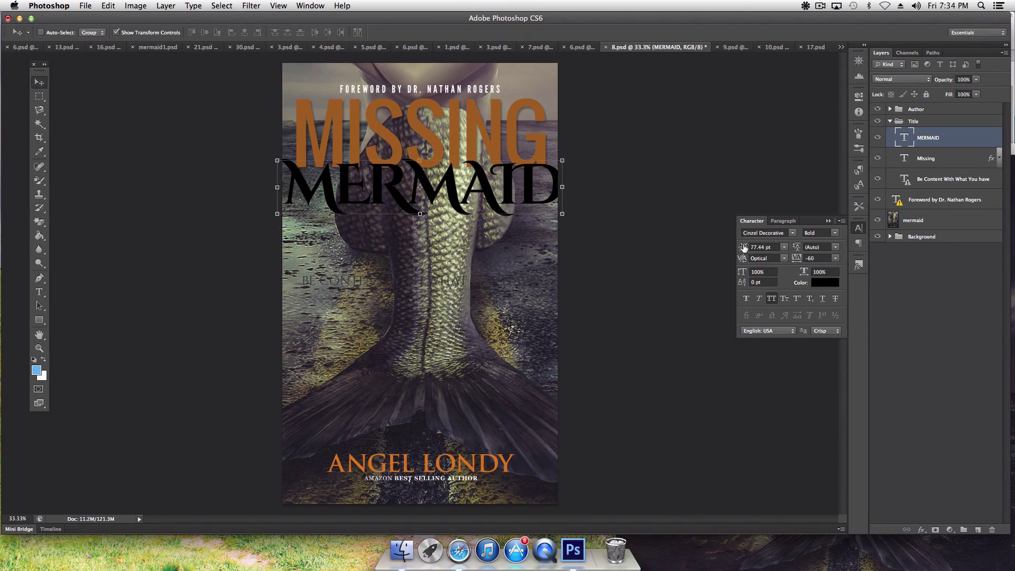
{"action": "left_click_drag", "start_coordinate": [743, 247], "coordinate": [740, 247]}
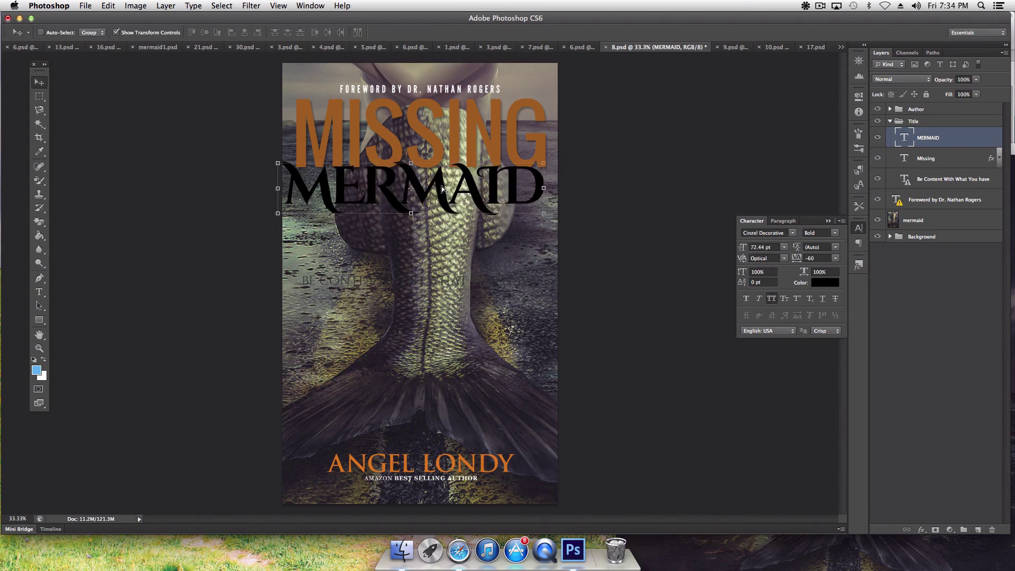
{"action": "left_click_drag", "start_coordinate": [442, 186], "coordinate": [447, 183]}
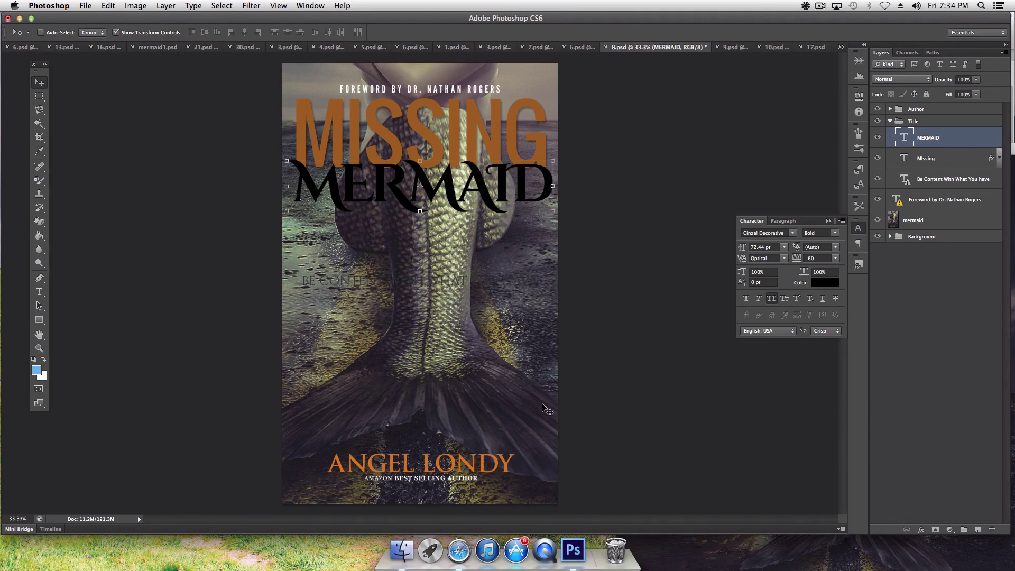
Step: Hide the Be Content With What You Have tagline layer
{"action": "left_click", "coordinate": [44, 338]}
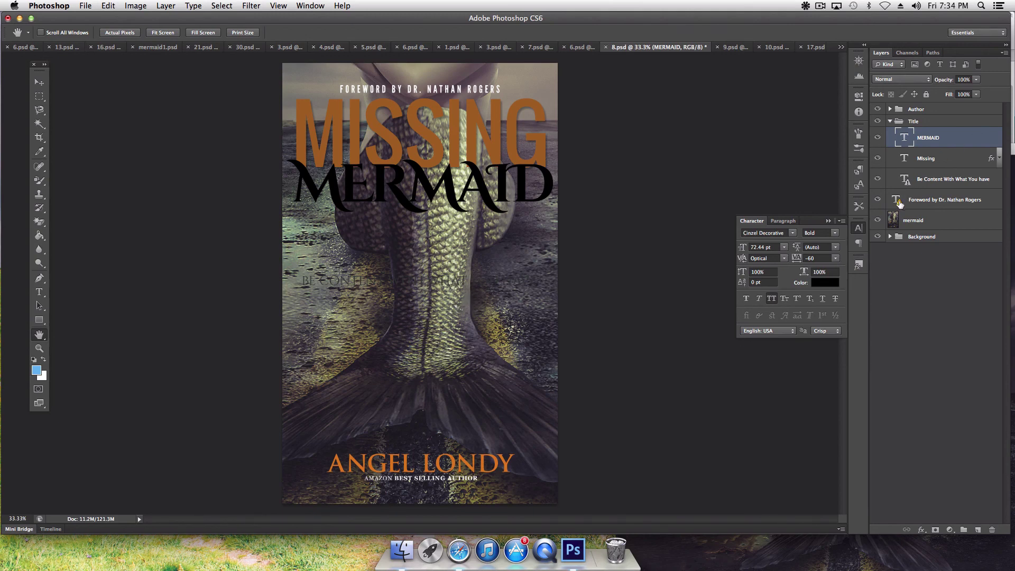
{"action": "left_click", "coordinate": [878, 179]}
{"action": "left_click", "coordinate": [39, 83]}
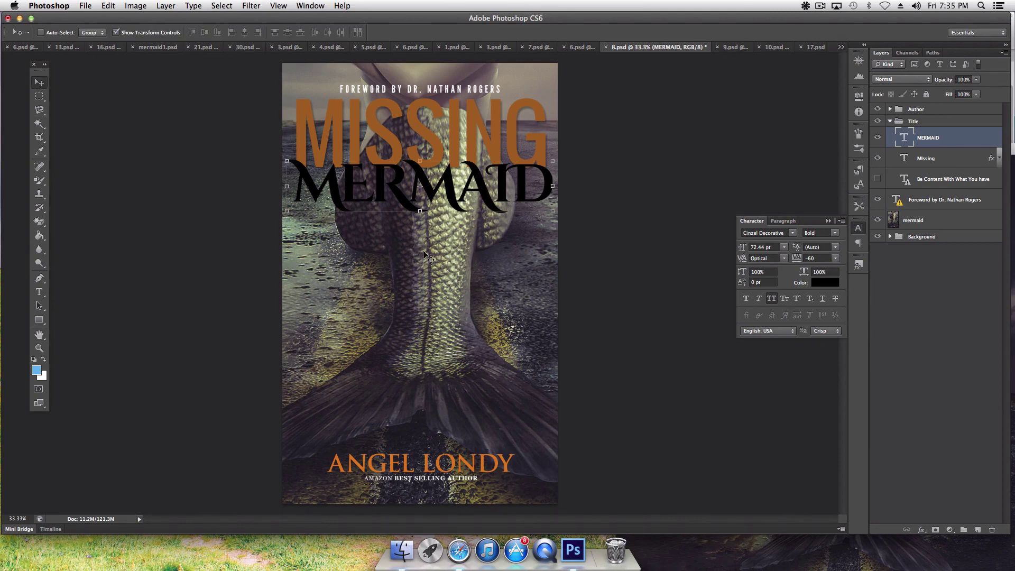
{"action": "left_click", "coordinate": [942, 220]}
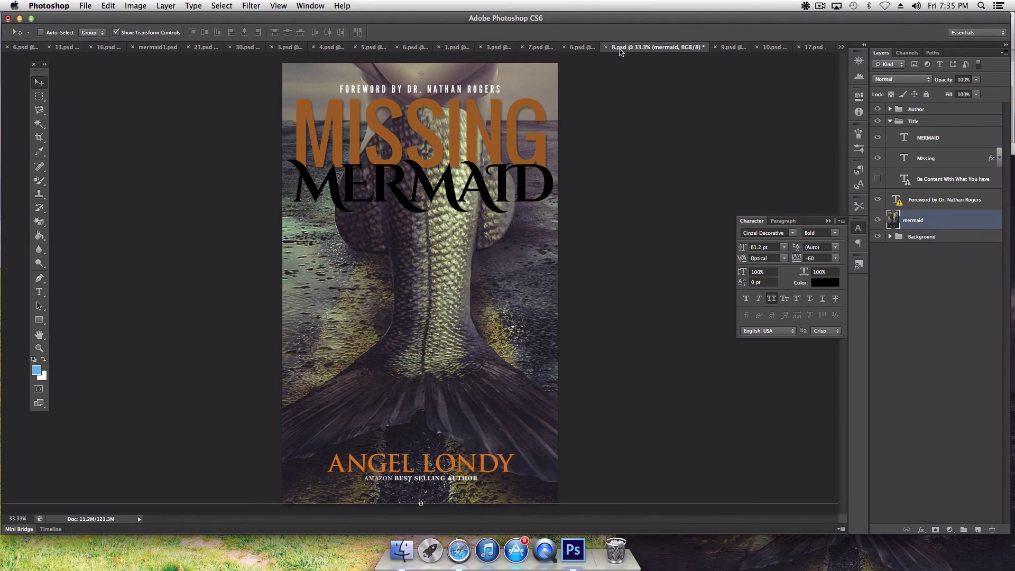
{"action": "left_click", "coordinate": [580, 47]}
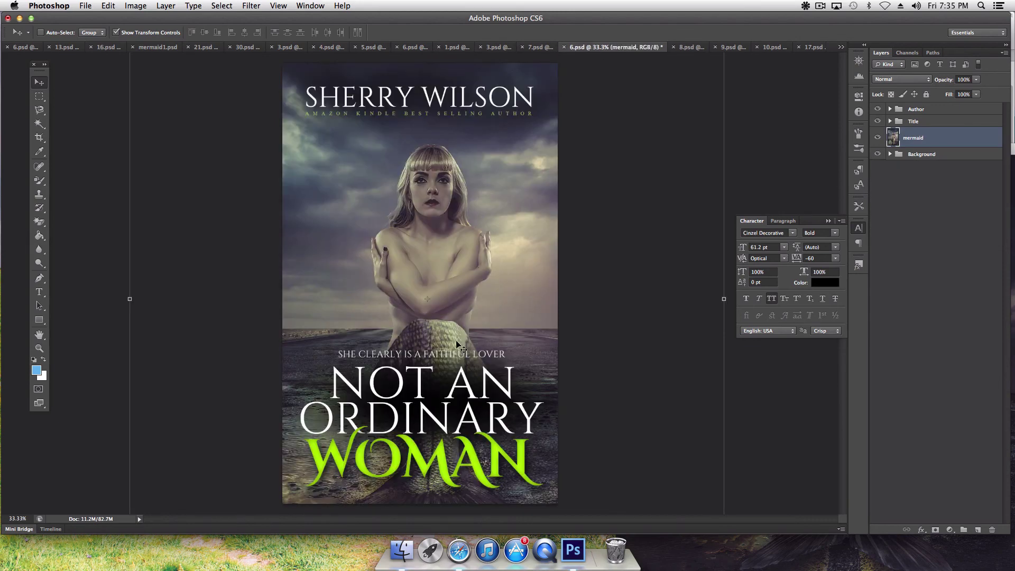
{"action": "left_click", "coordinate": [544, 47]}
{"action": "left_click", "coordinate": [248, 47]}
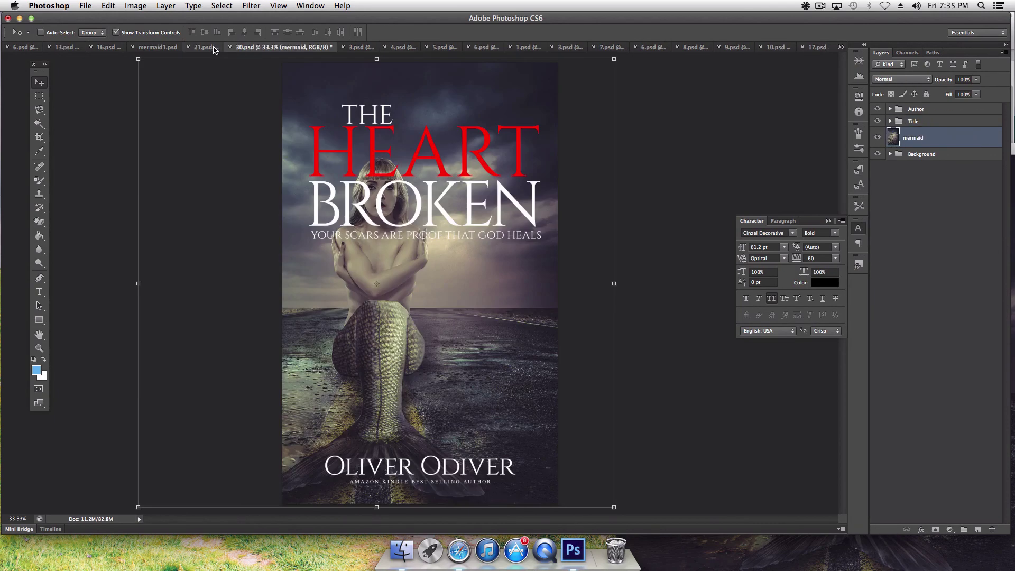
{"action": "left_click", "coordinate": [206, 47]}
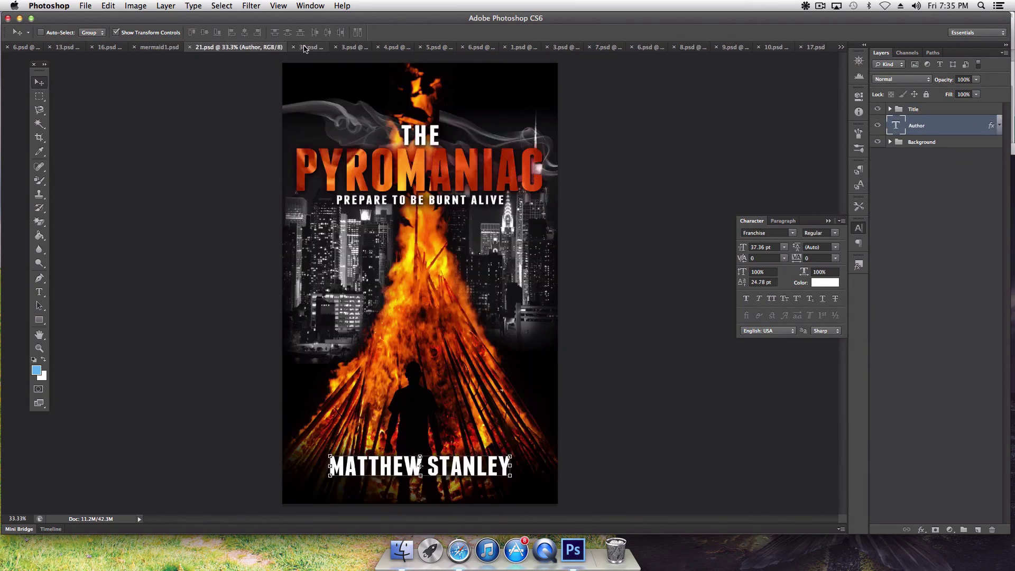
{"action": "left_click", "coordinate": [304, 48]}
{"action": "left_click", "coordinate": [359, 47]}
{"action": "left_click", "coordinate": [394, 48]}
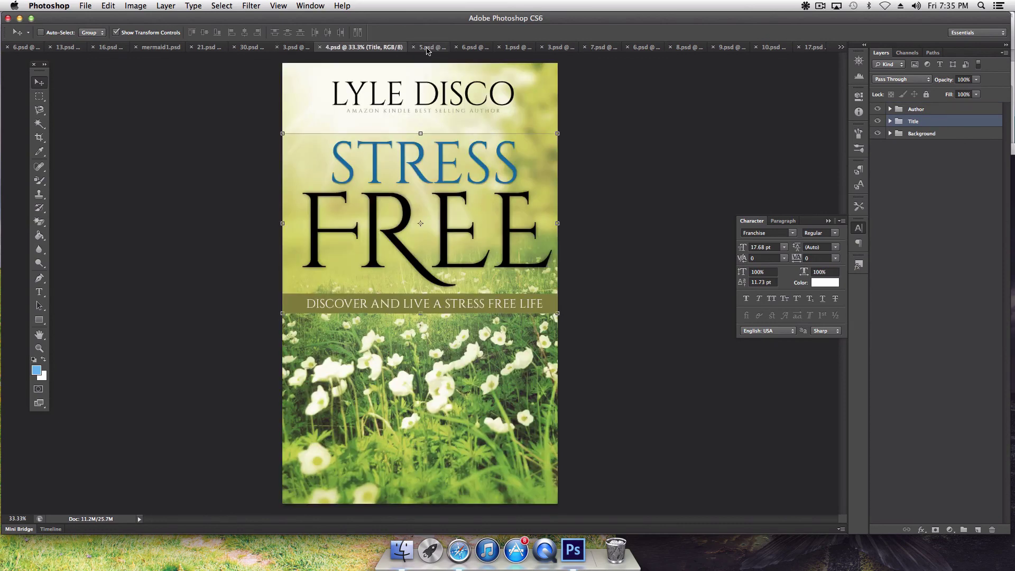
{"action": "left_click", "coordinate": [439, 48]}
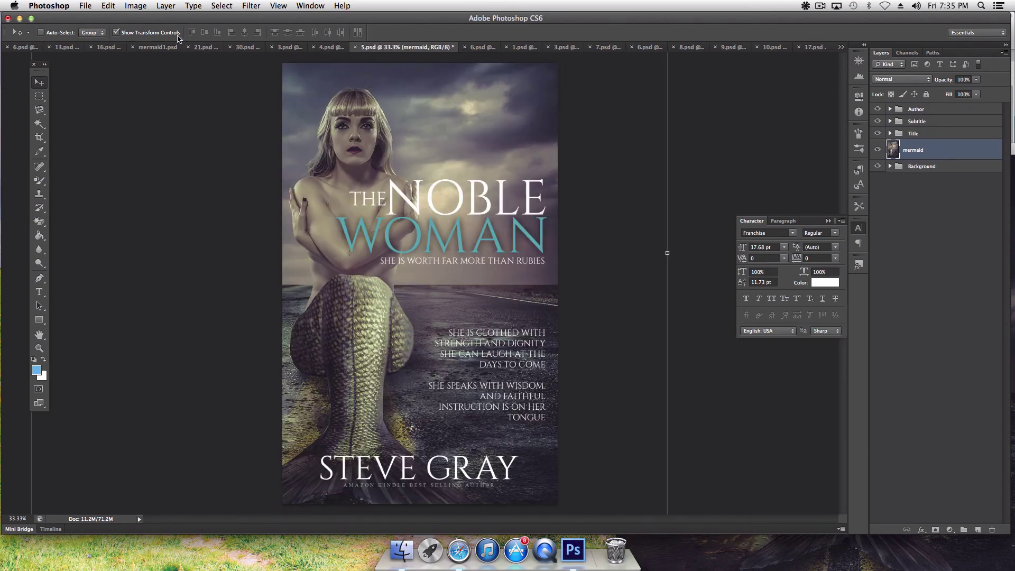
{"action": "left_click", "coordinate": [158, 47]}
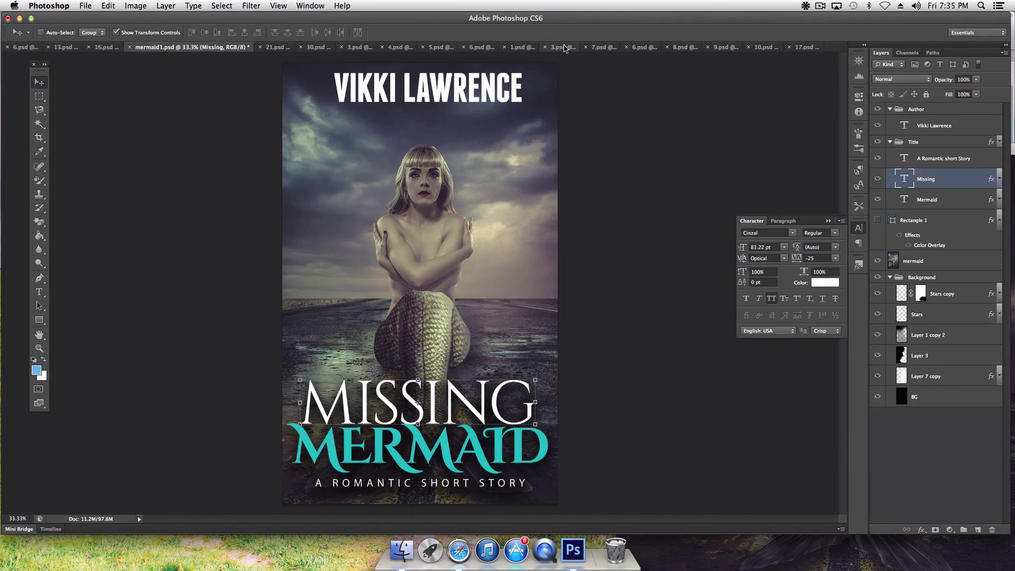
{"action": "left_click", "coordinate": [803, 47]}
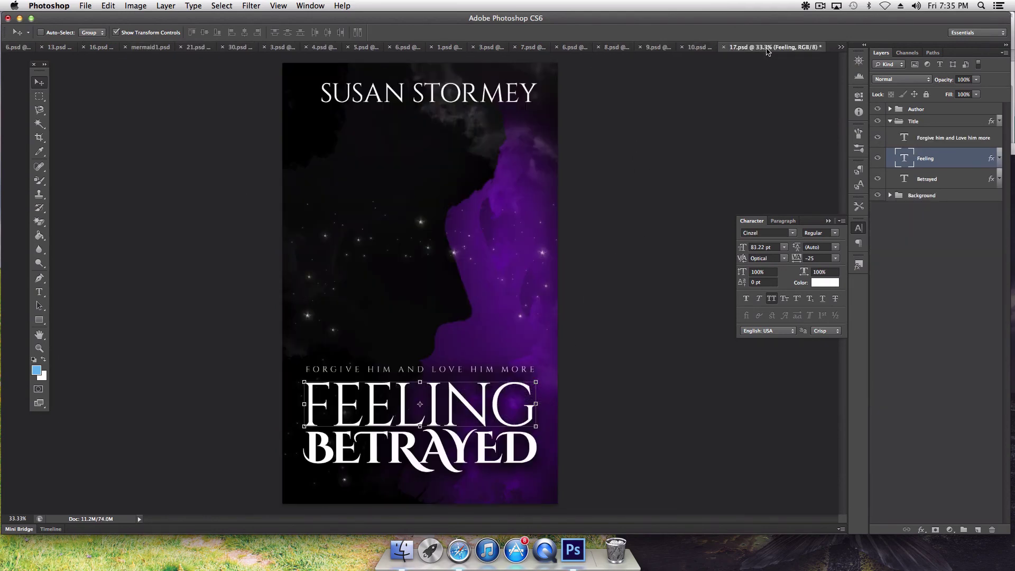
{"action": "left_click", "coordinate": [699, 48]}
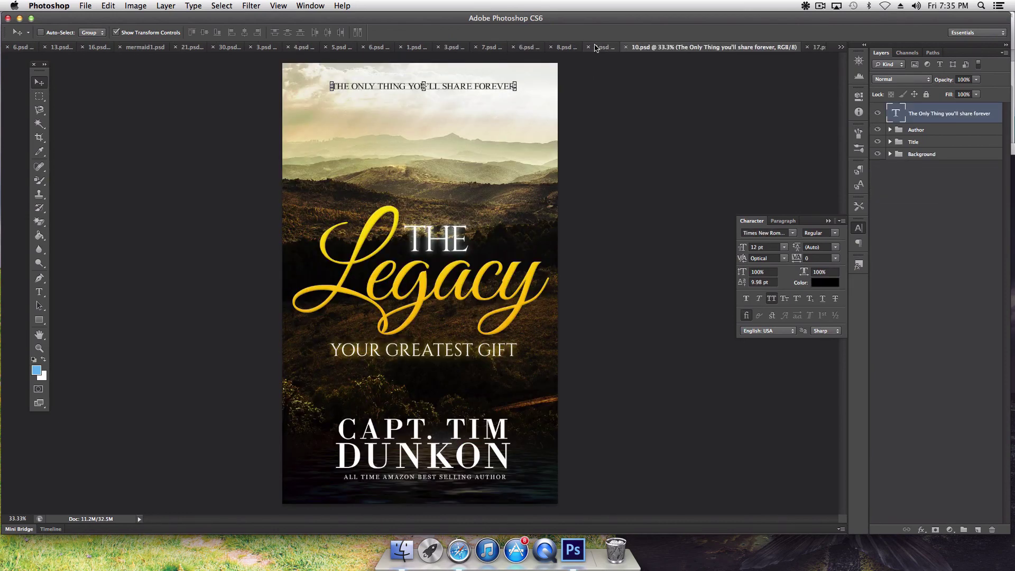
{"action": "left_click", "coordinate": [592, 47]}
{"action": "left_click", "coordinate": [615, 47]}
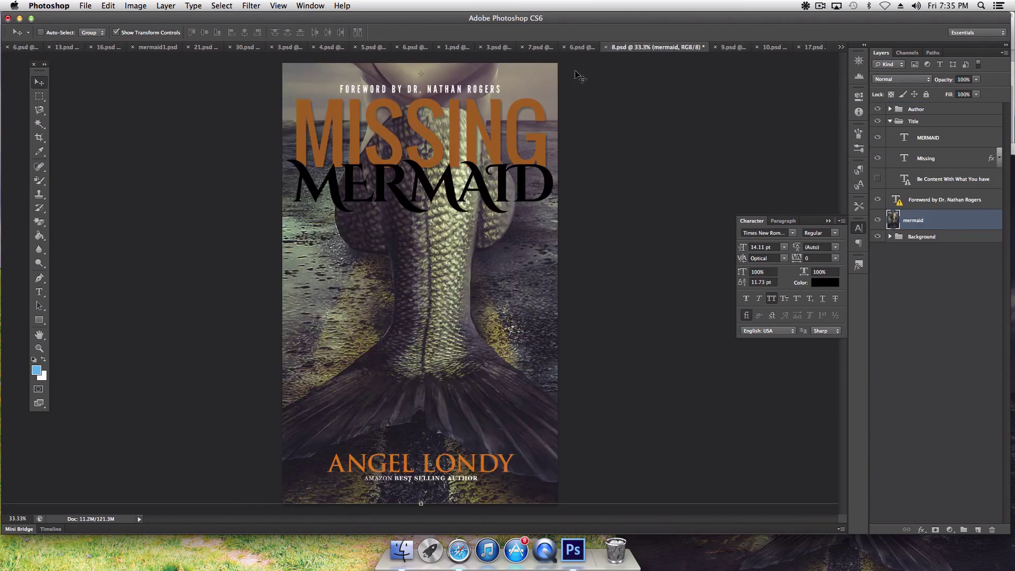